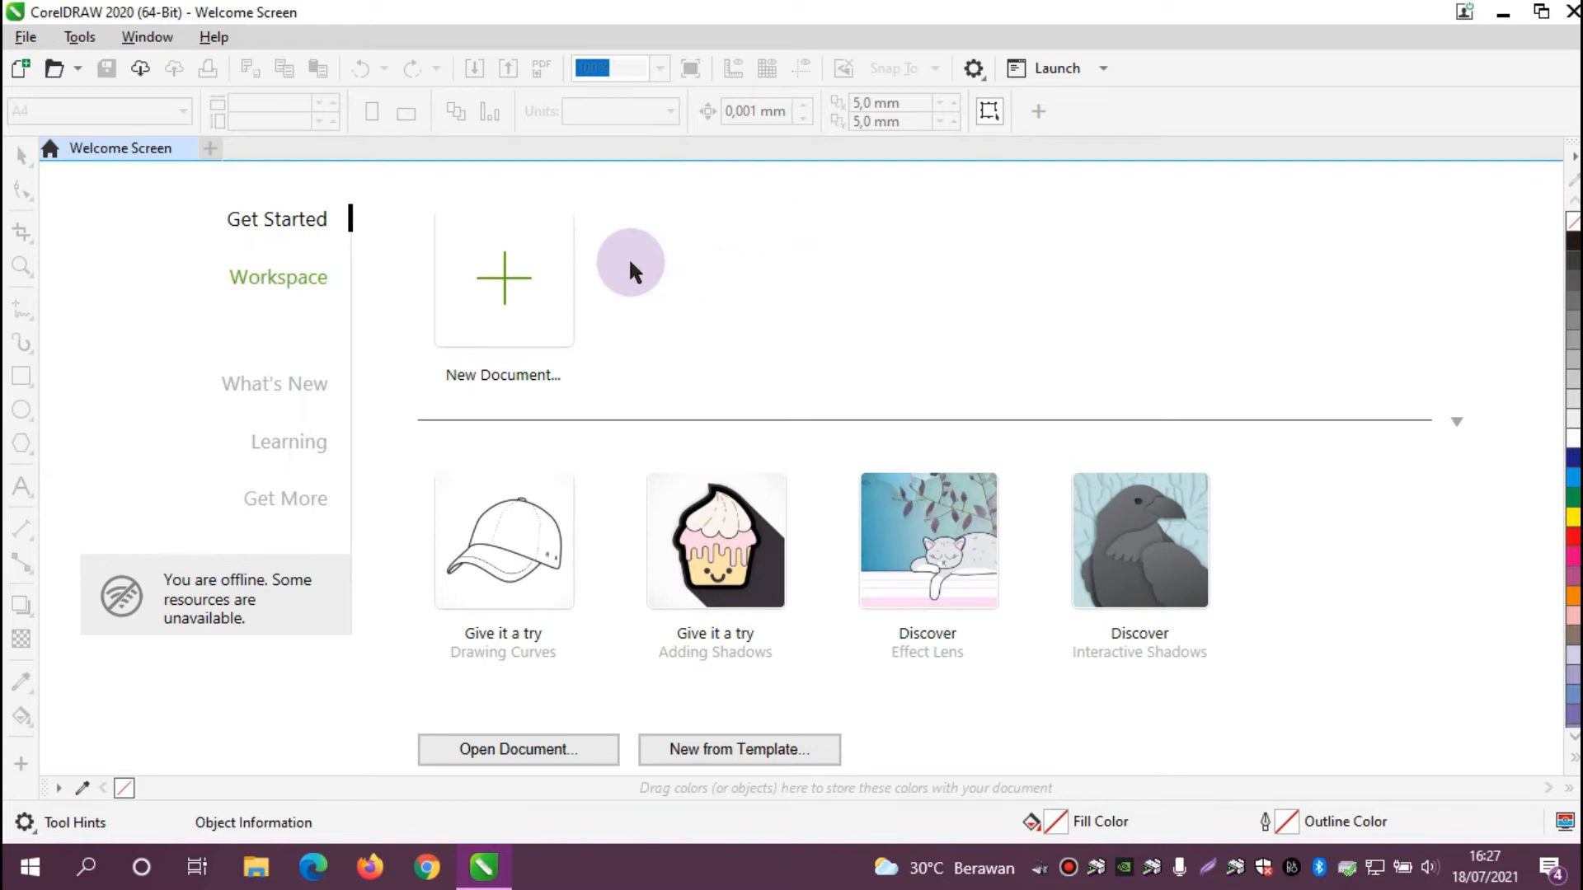
- Create a new one-page CMYK document with a custom 330 × 215 mm landscape page at 300 dpi
{"action": "left_click", "coordinate": [515, 285]}
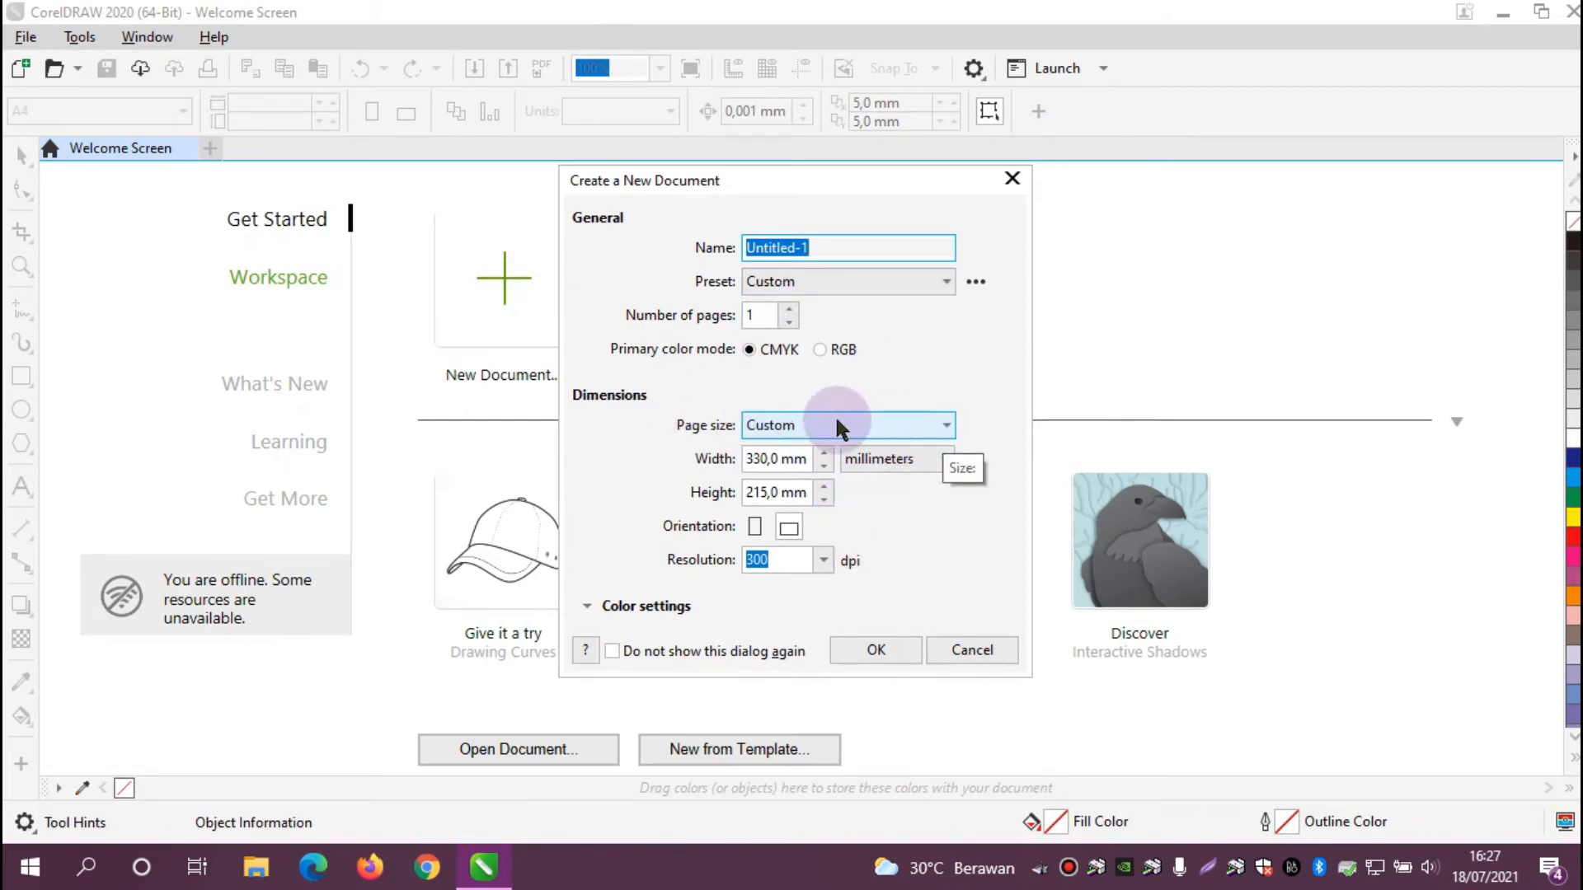
{"action": "left_click", "coordinate": [878, 650]}
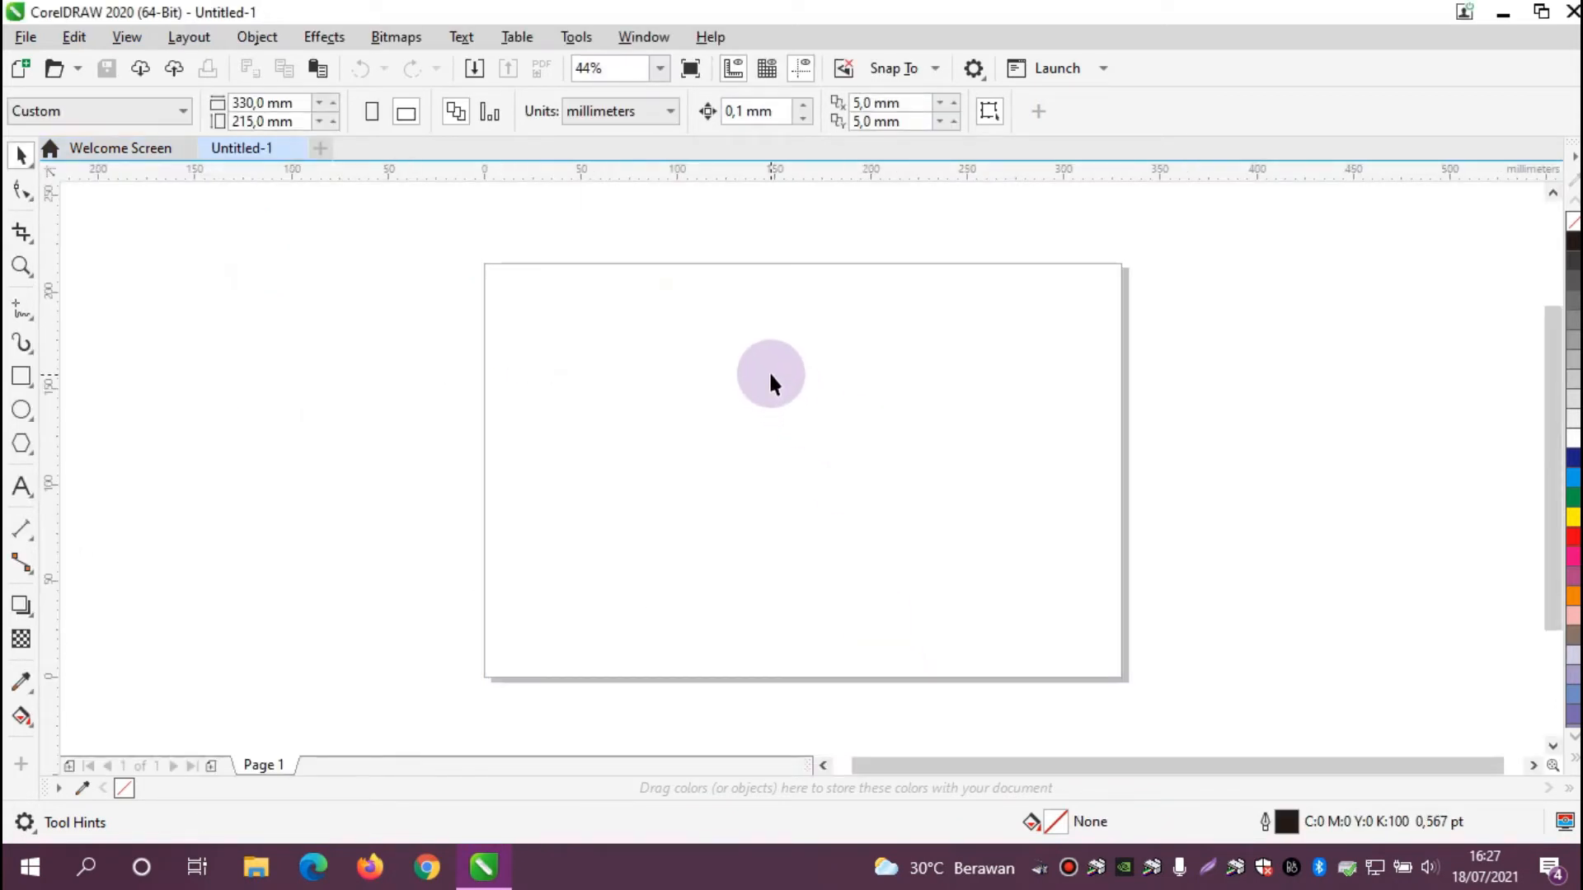
{"action": "scroll", "coordinate": [771, 381], "scroll_direction": "up", "scroll_amount": 4}
{"action": "mouse_move", "coordinate": [1555, 388]}
{"action": "left_mouse_down"}
{"action": "mouse_move", "coordinate": [1554, 352]}
{"action": "mouse_move", "coordinate": [1553, 387]}
{"action": "left_mouse_up"}
{"action": "left_click_drag", "start_coordinate": [1244, 763], "coordinate": [1266, 759]}
{"action": "scroll", "coordinate": [1008, 477], "scroll_direction": "down", "scroll_amount": 3}
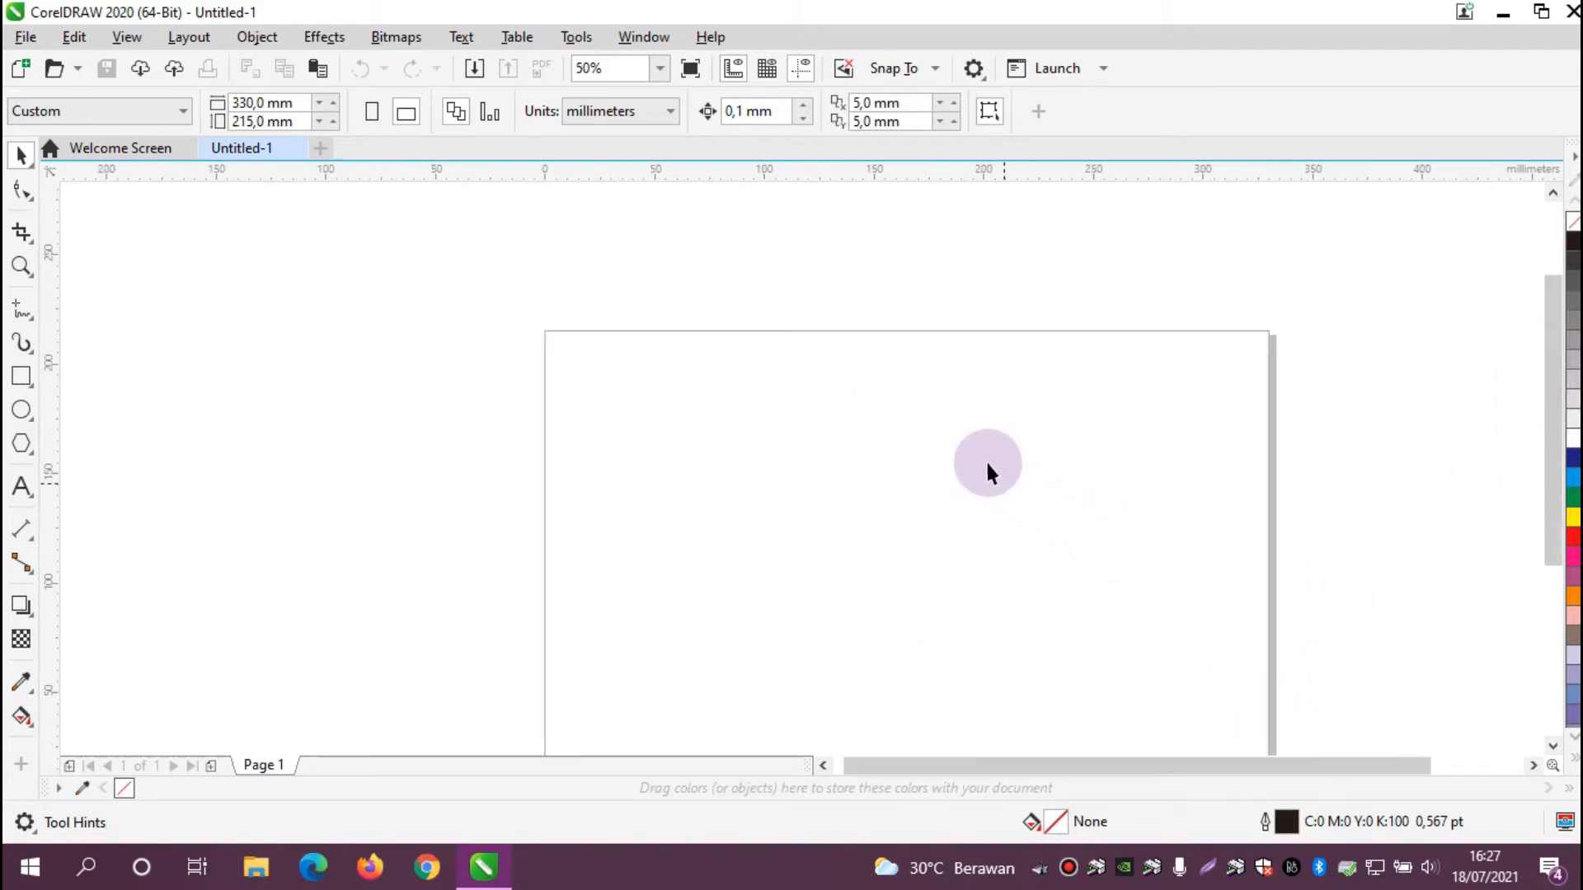
{"action": "left_click_drag", "start_coordinate": [1547, 336], "coordinate": [1545, 364]}
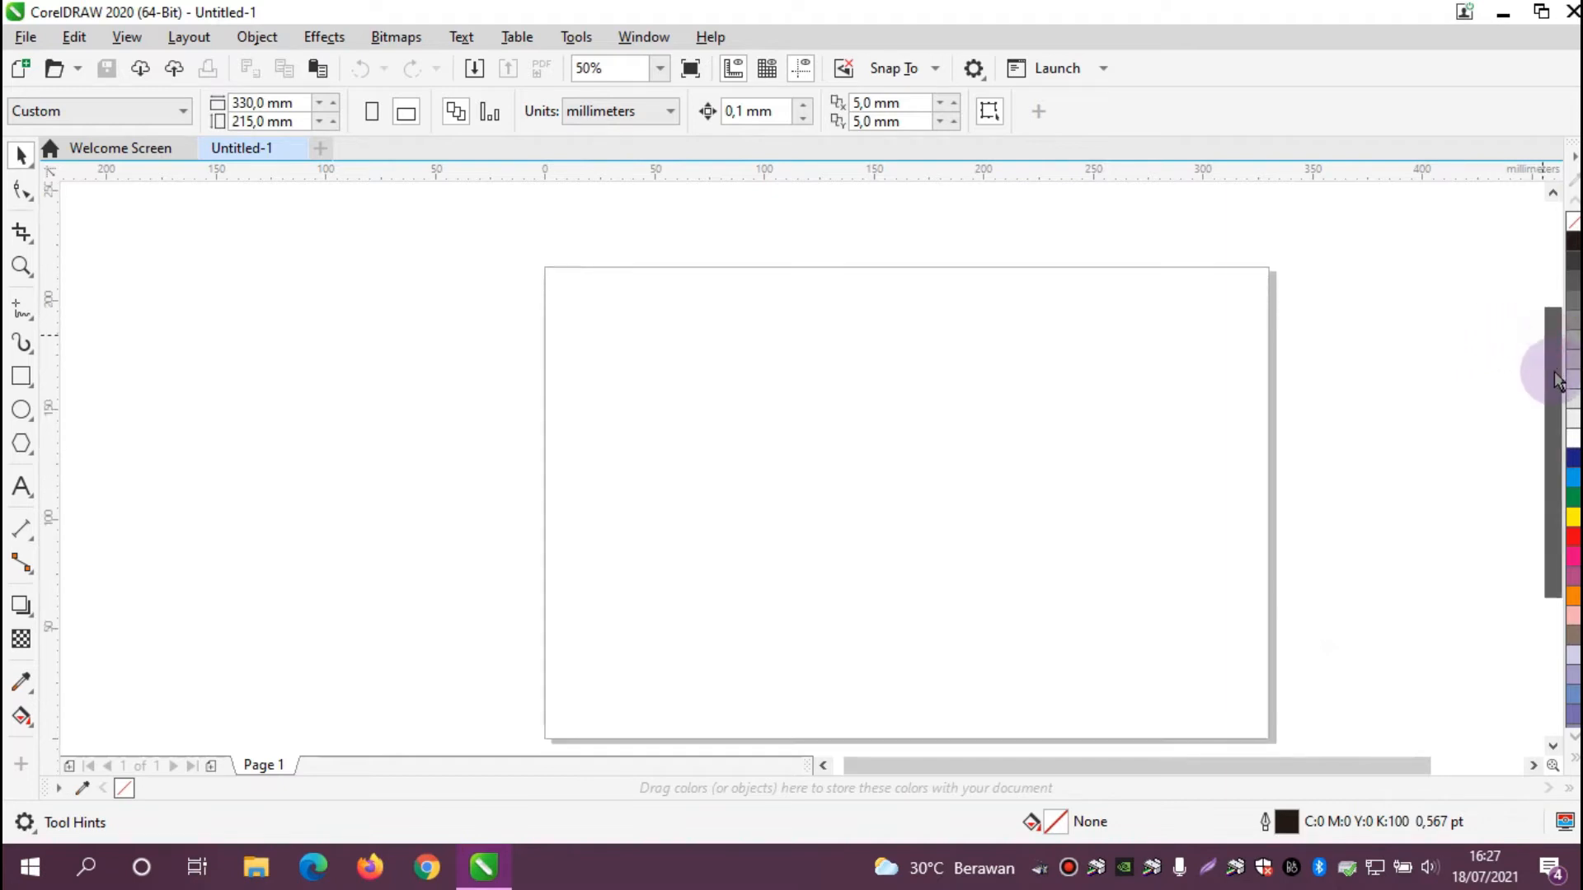
{"action": "left_click_drag", "start_coordinate": [1214, 773], "coordinate": [1240, 763]}
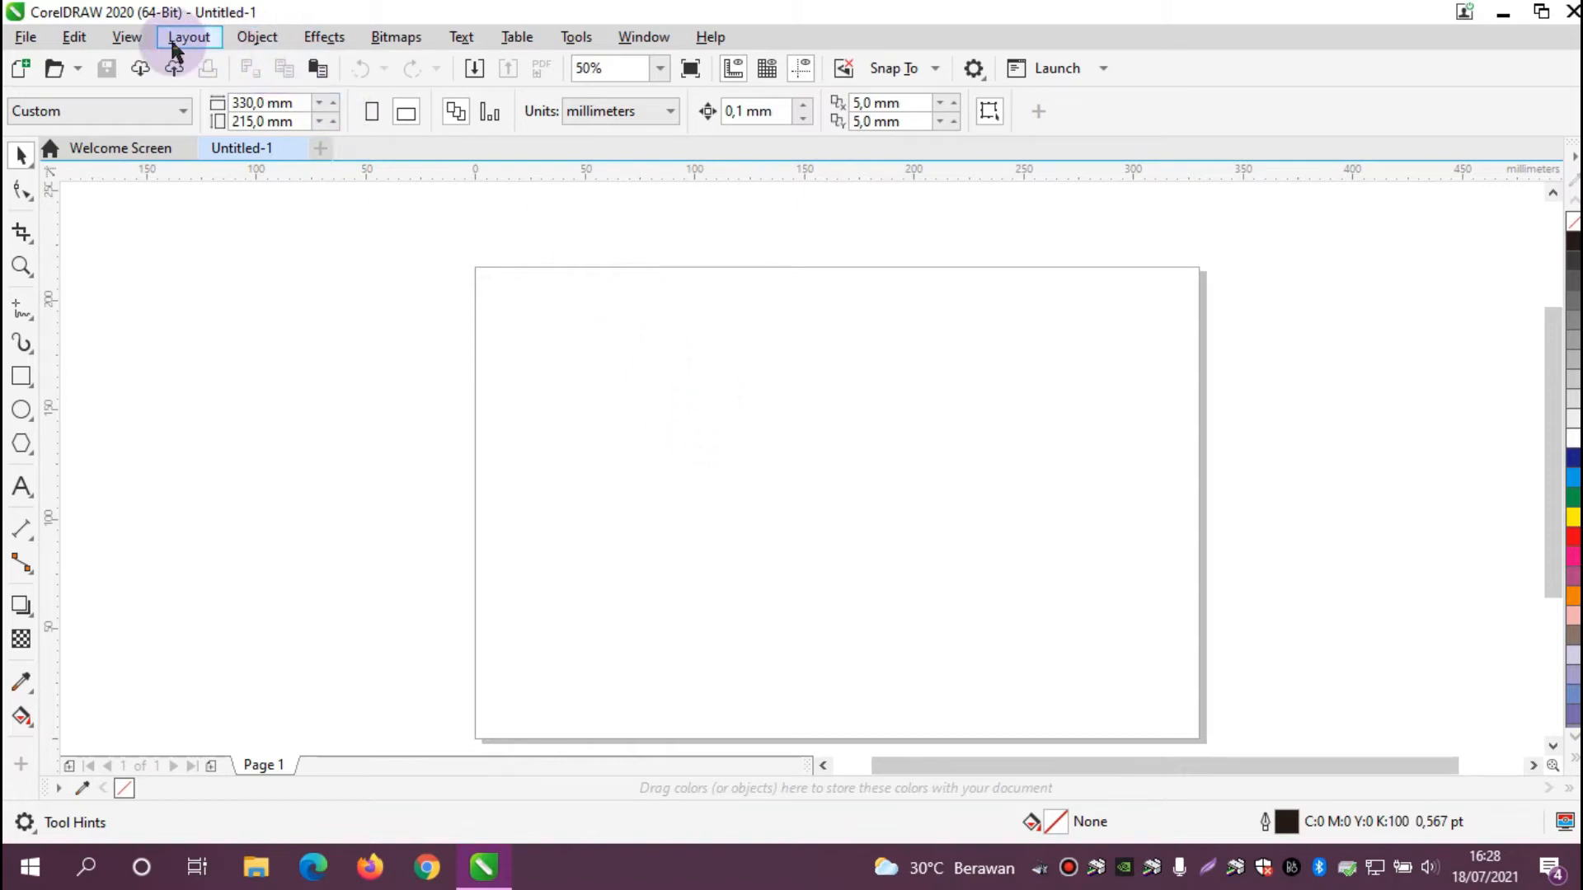
- Review the available object shaping commands and the Weld options in the Shape docker
{"action": "left_click", "coordinate": [252, 46]}
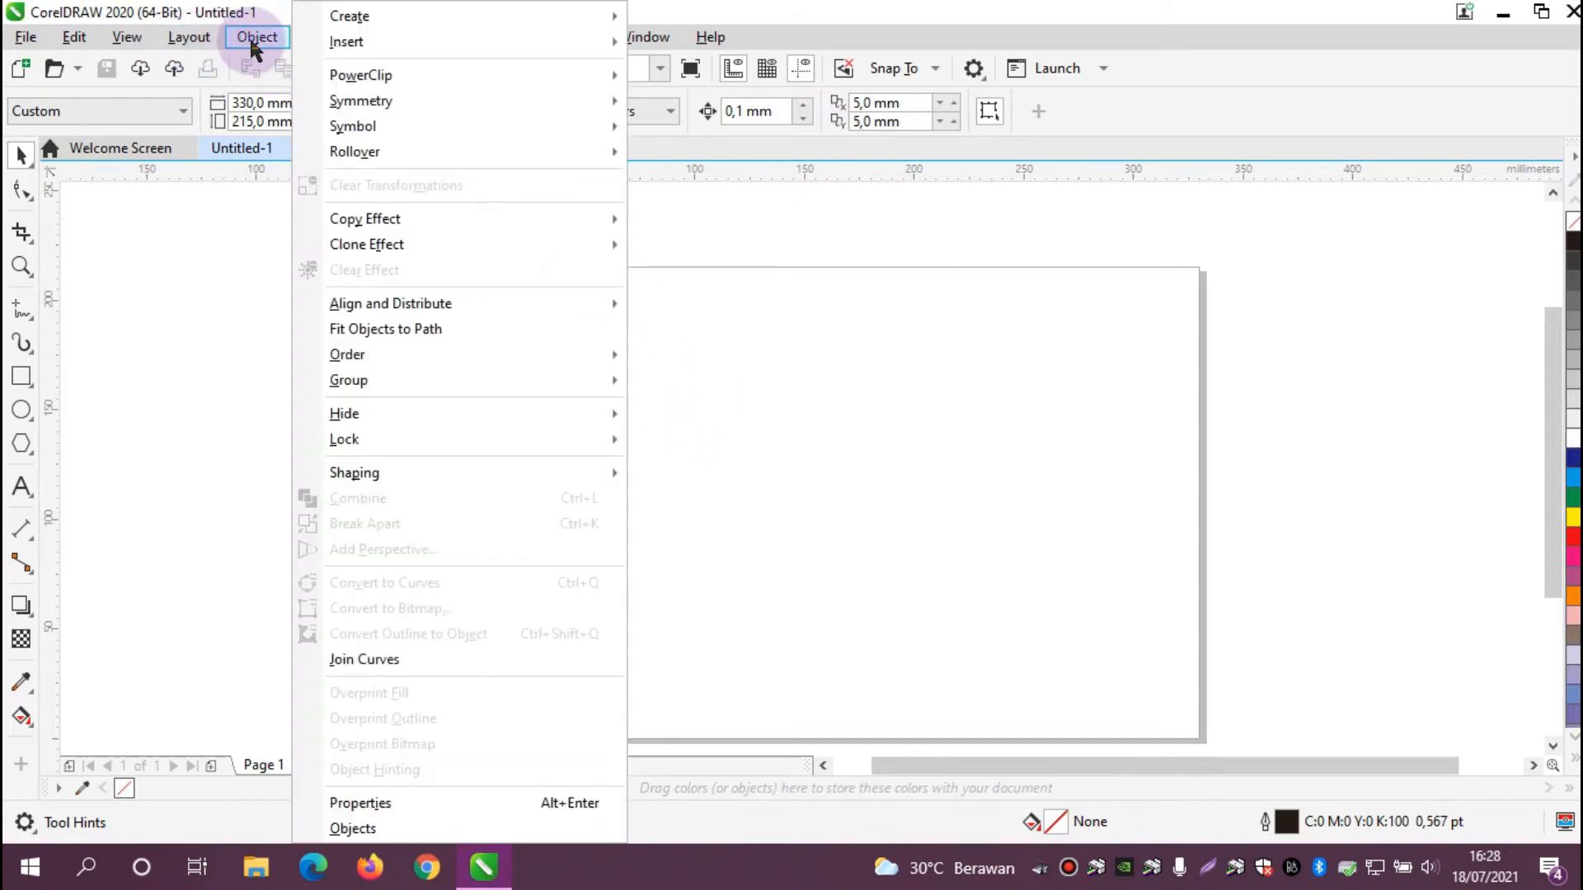
{"action": "mouse_move", "coordinate": [522, 476]}
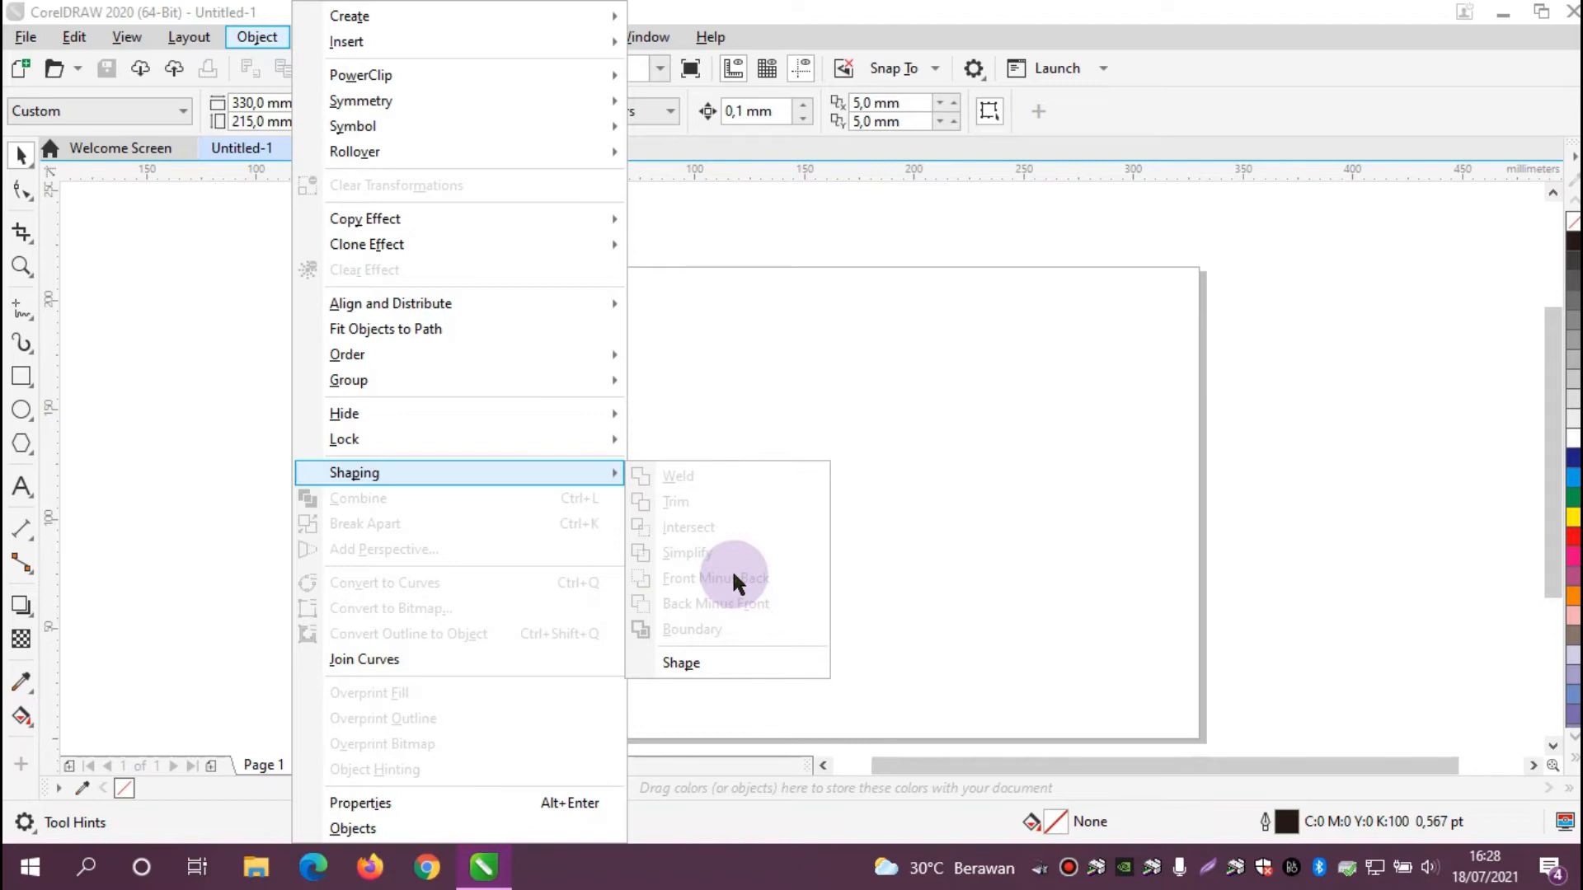
{"action": "left_click", "coordinate": [974, 334]}
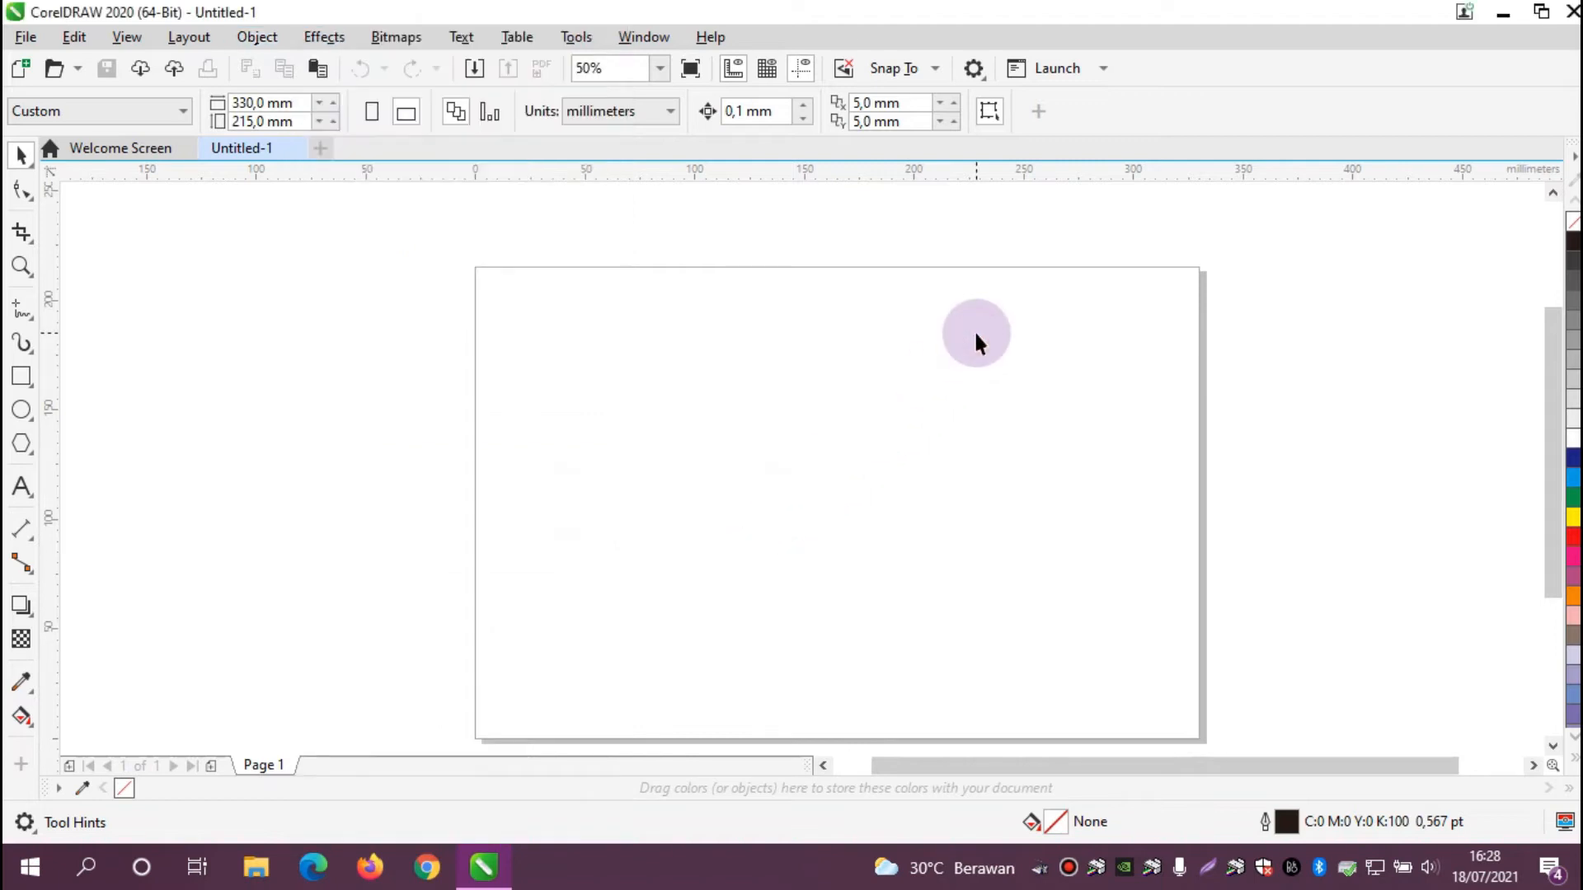
{"action": "left_click", "coordinate": [645, 40]}
{"action": "mouse_move", "coordinate": [778, 346]}
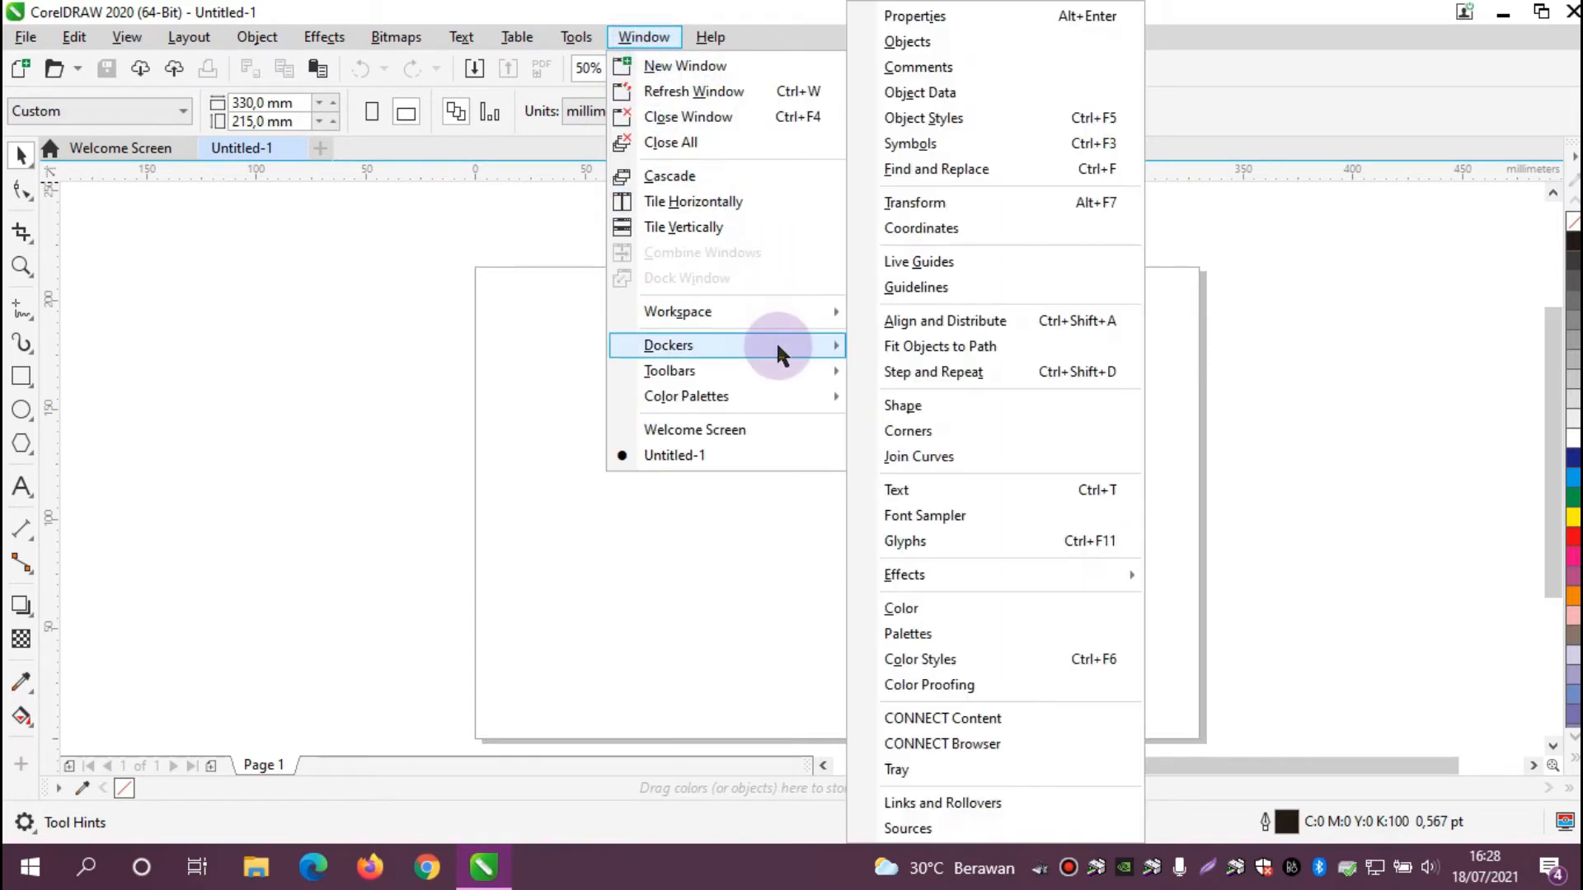
{"action": "left_click", "coordinate": [904, 409]}
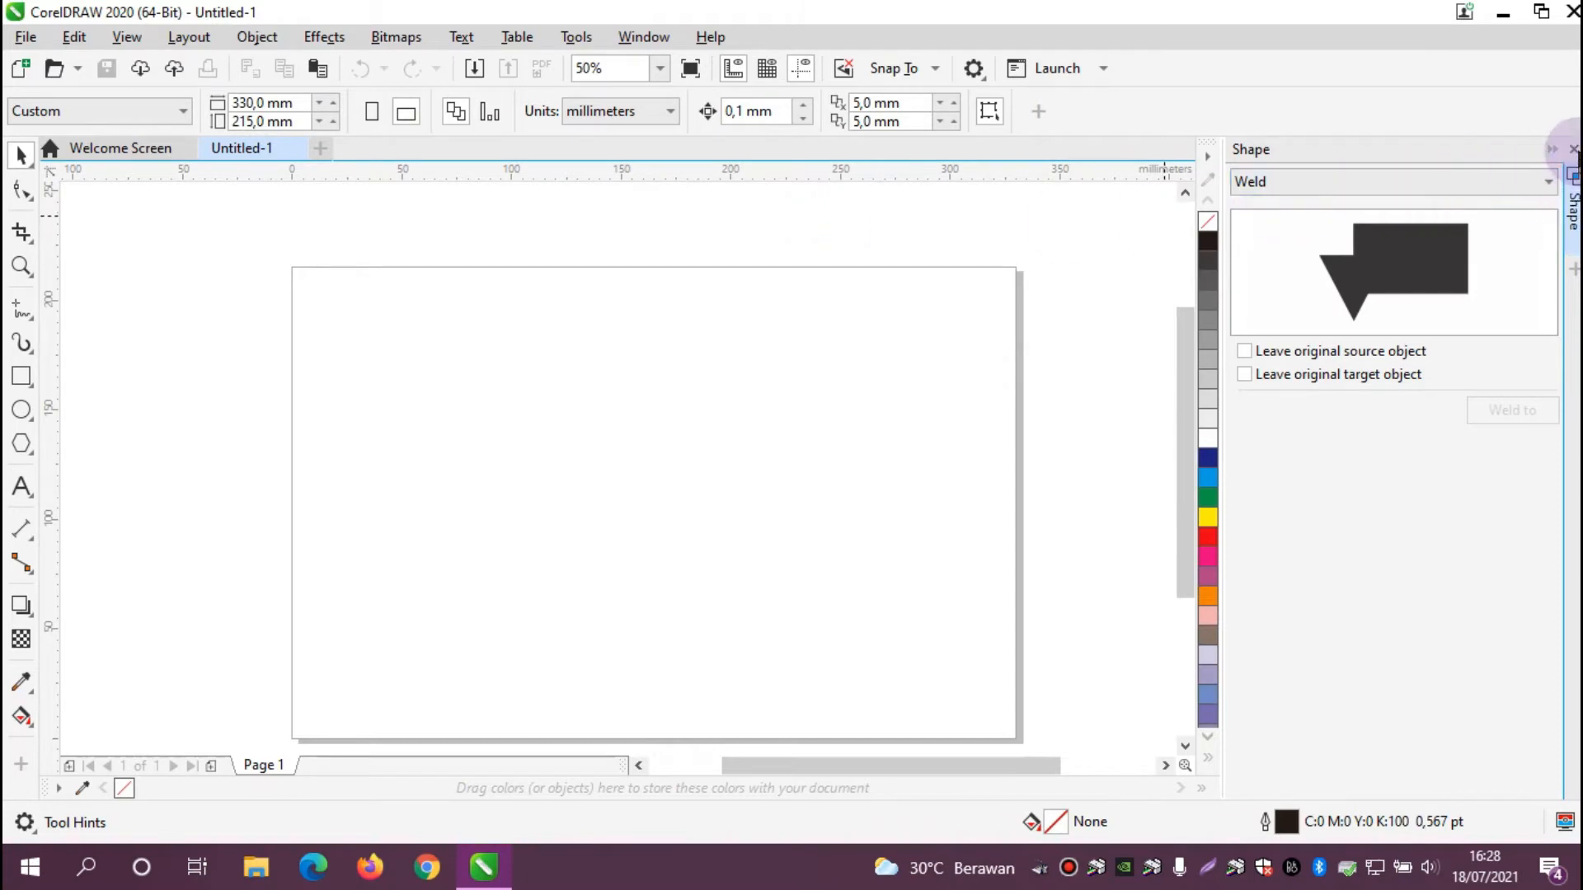
{"action": "left_click", "coordinate": [1572, 149]}
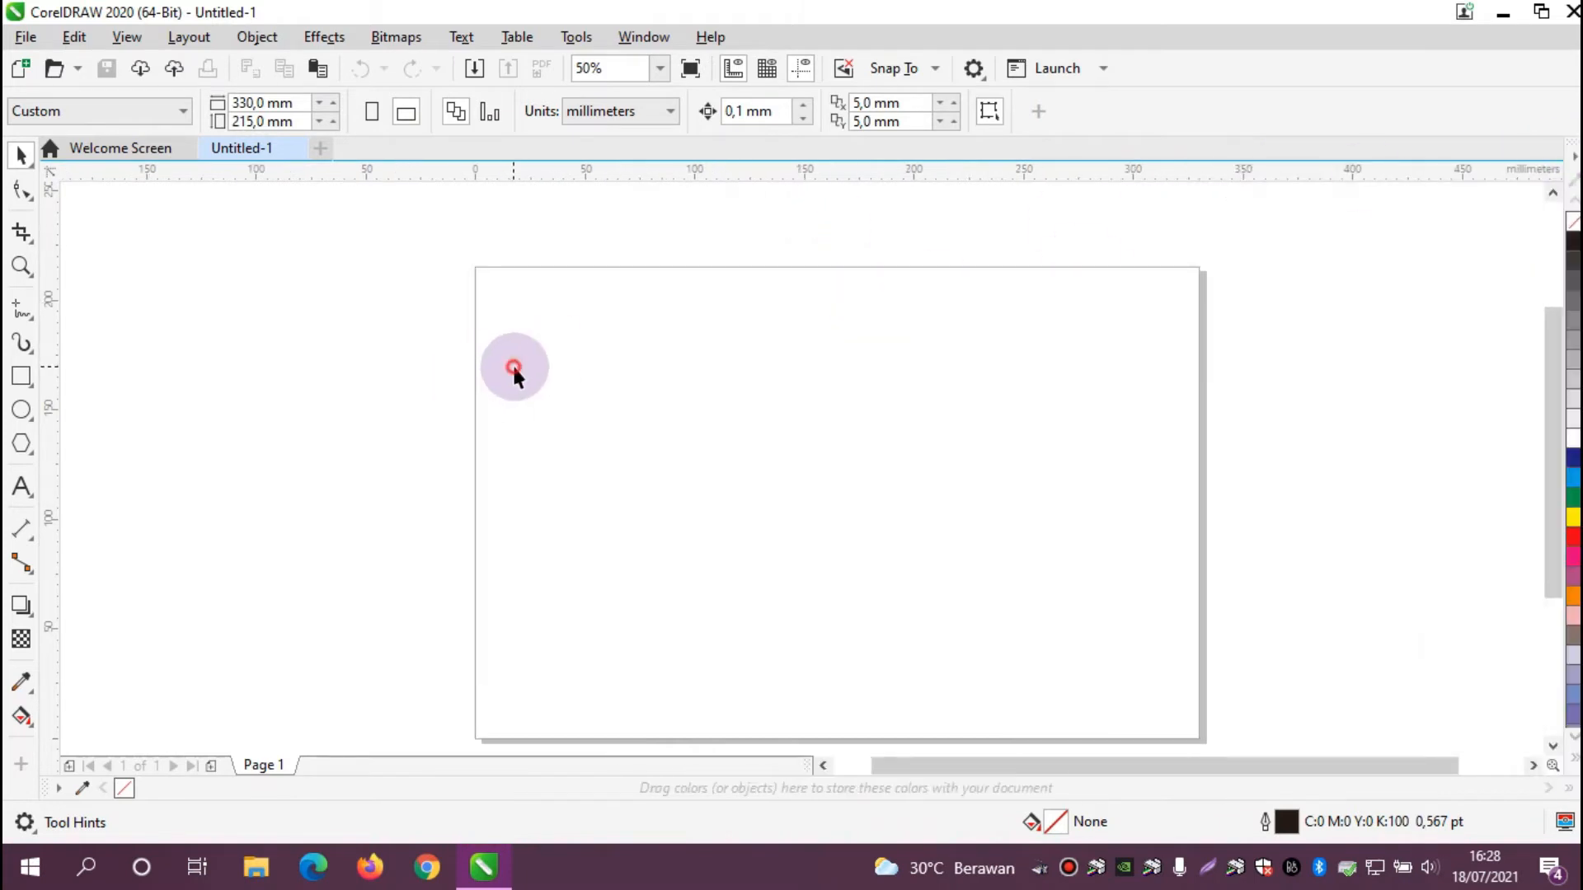
- Draw a rectangle in the upper left of the page and set its size to 50 × 50 mm
{"action": "left_click", "coordinate": [20, 376]}
{"action": "left_click_drag", "start_coordinate": [601, 311], "coordinate": [710, 422]}
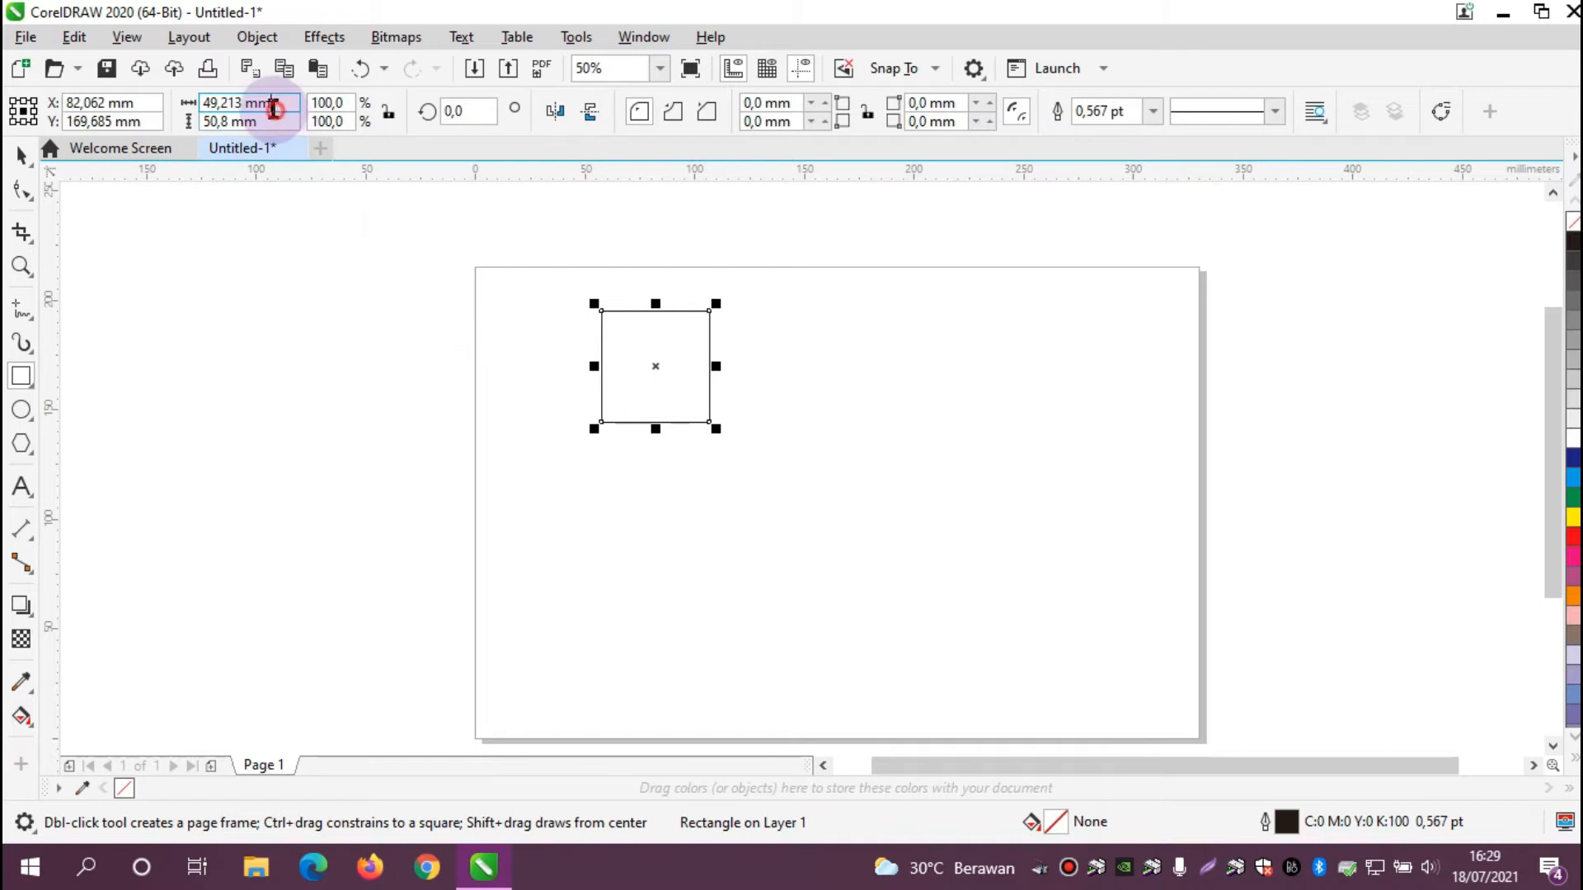
{"action": "left_click_drag", "start_coordinate": [275, 107], "coordinate": [183, 120]}
{"action": "type", "text": "50"}
{"action": "key", "text": "Tab"}
{"action": "type", "text": "50"}
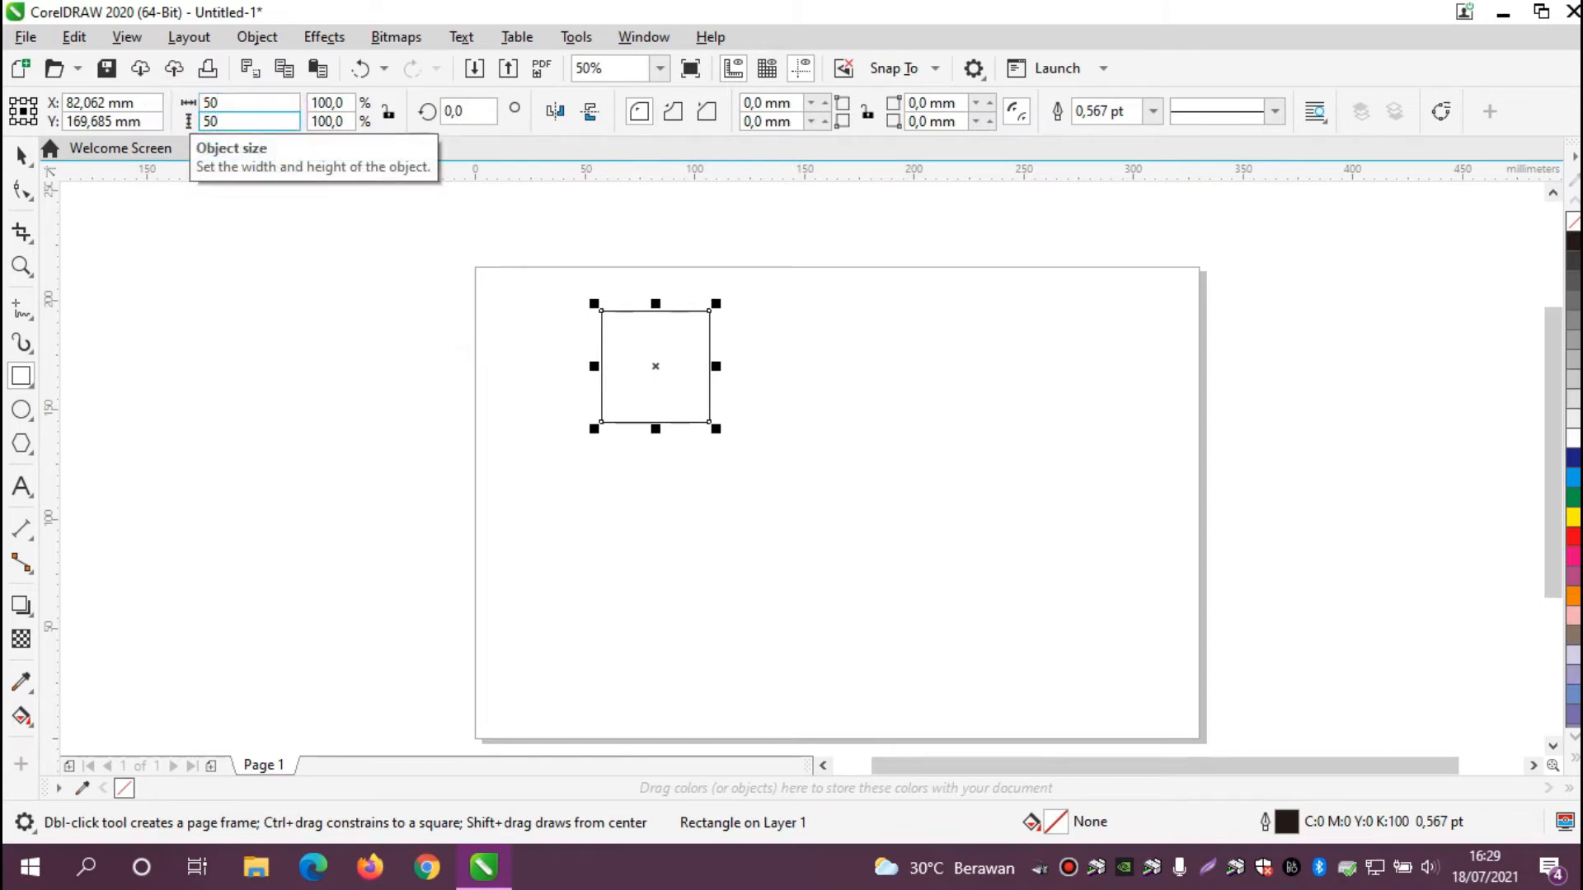
{"action": "key", "text": "Return"}
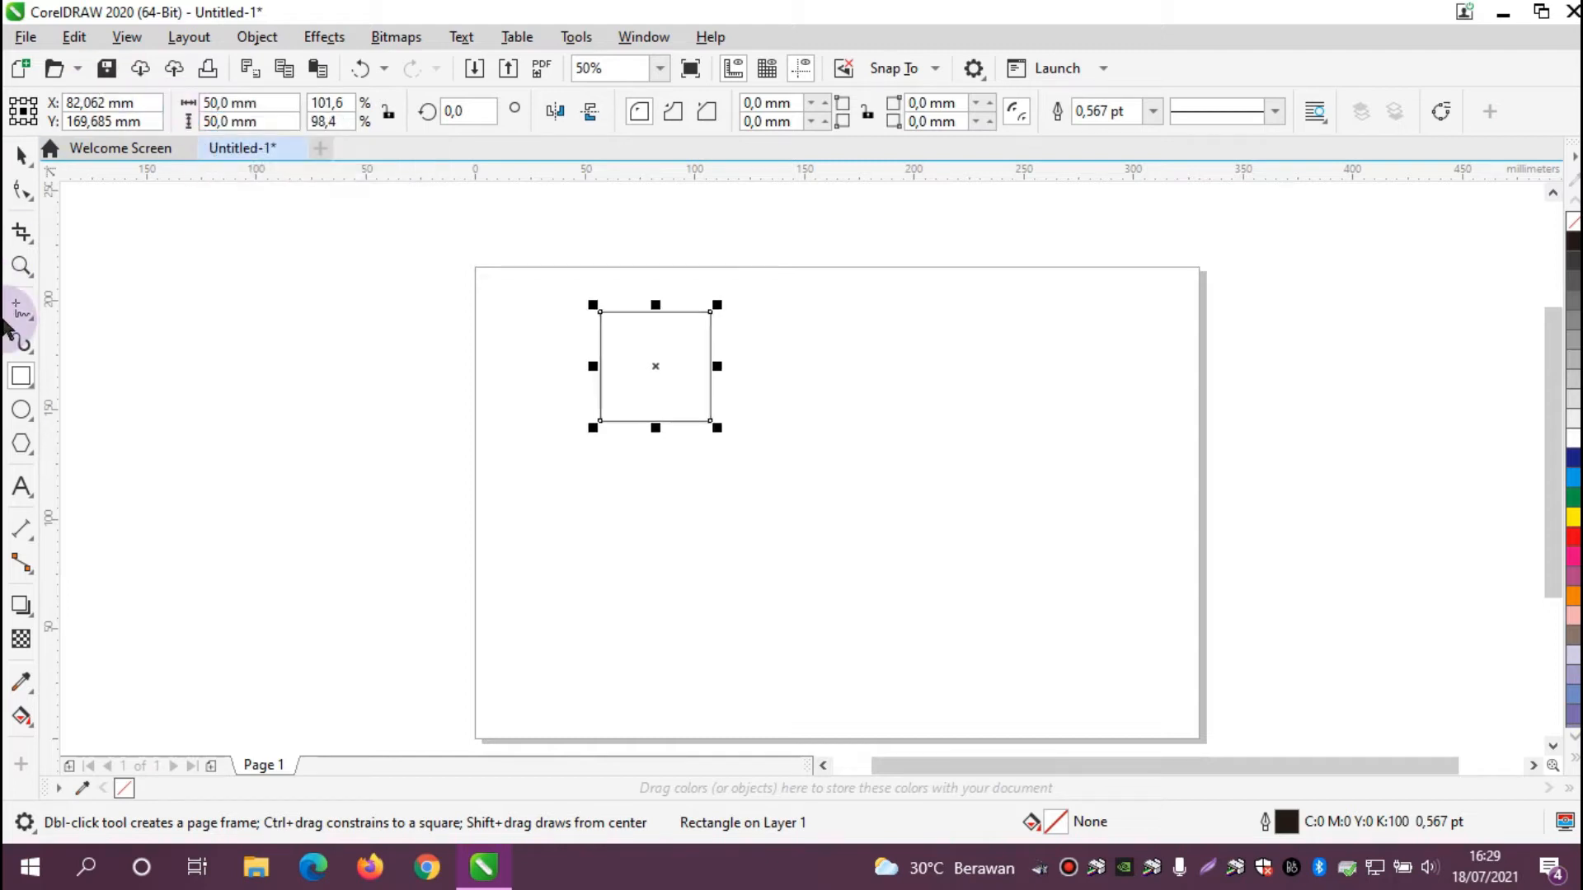
- Draw an ellipse beside the square and set its width and height to 50 mm
{"action": "left_click", "coordinate": [19, 412]}
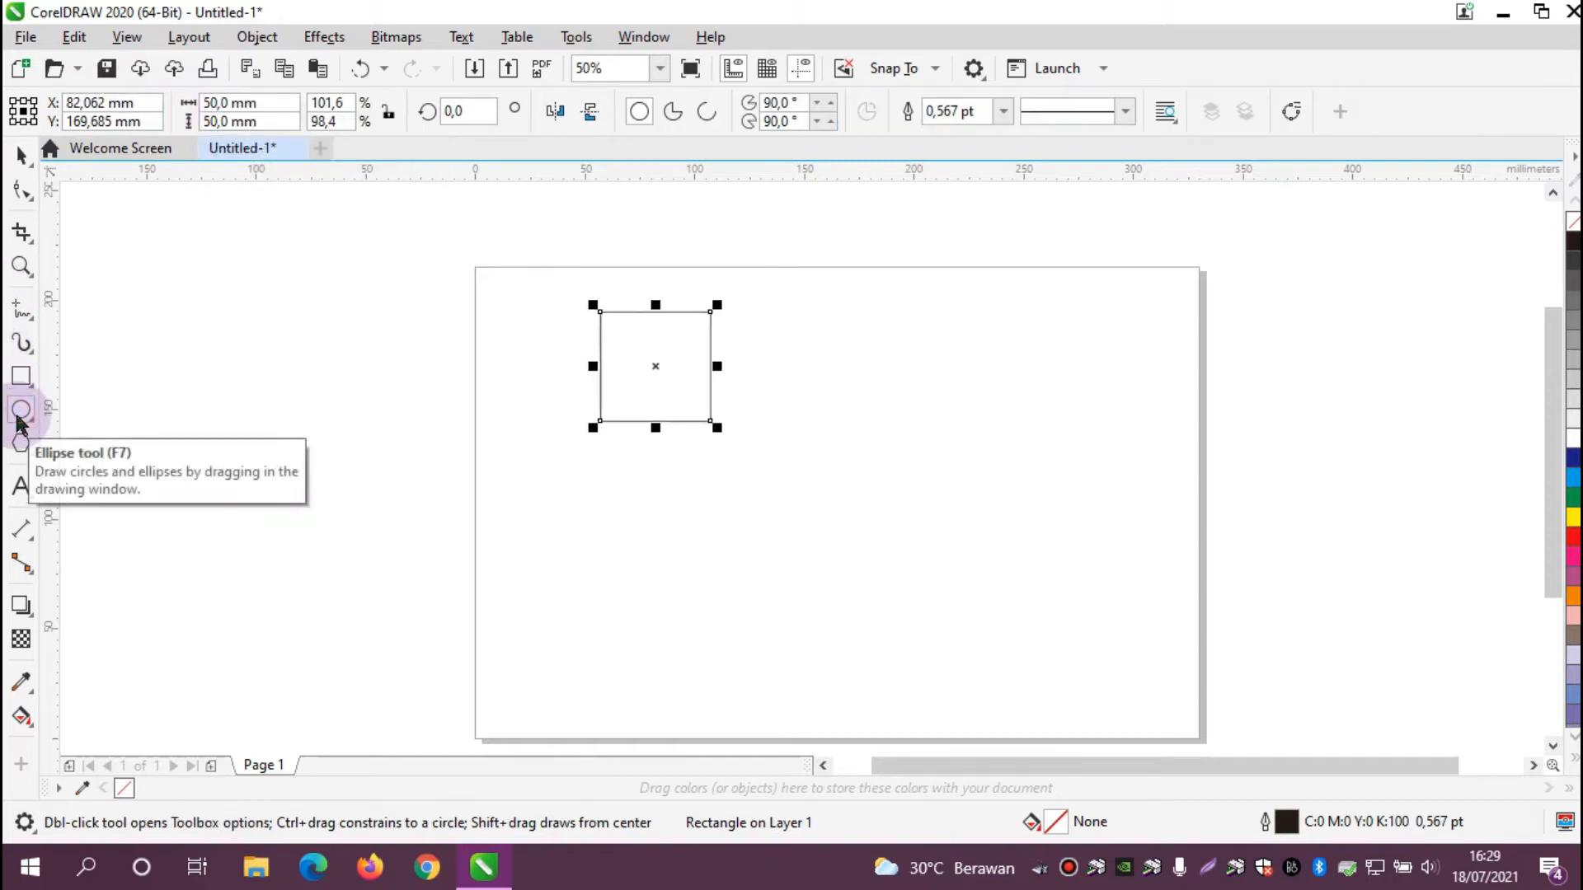
{"action": "left_click_drag", "start_coordinate": [759, 369], "coordinate": [904, 505]}
{"action": "left_click", "coordinate": [288, 102]}
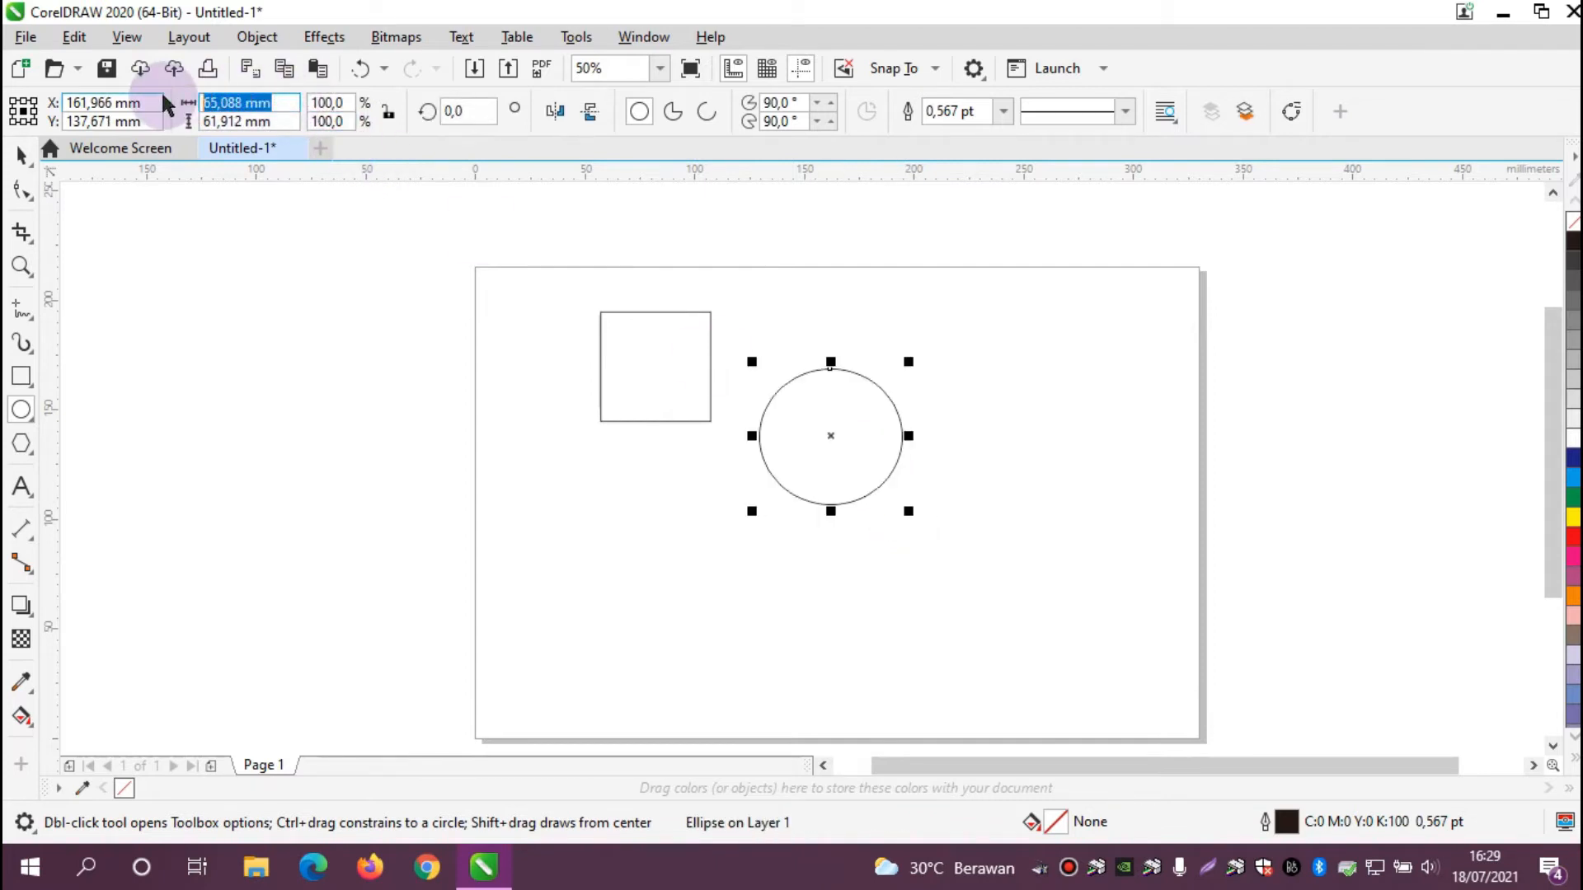
{"action": "type", "text": "50"}
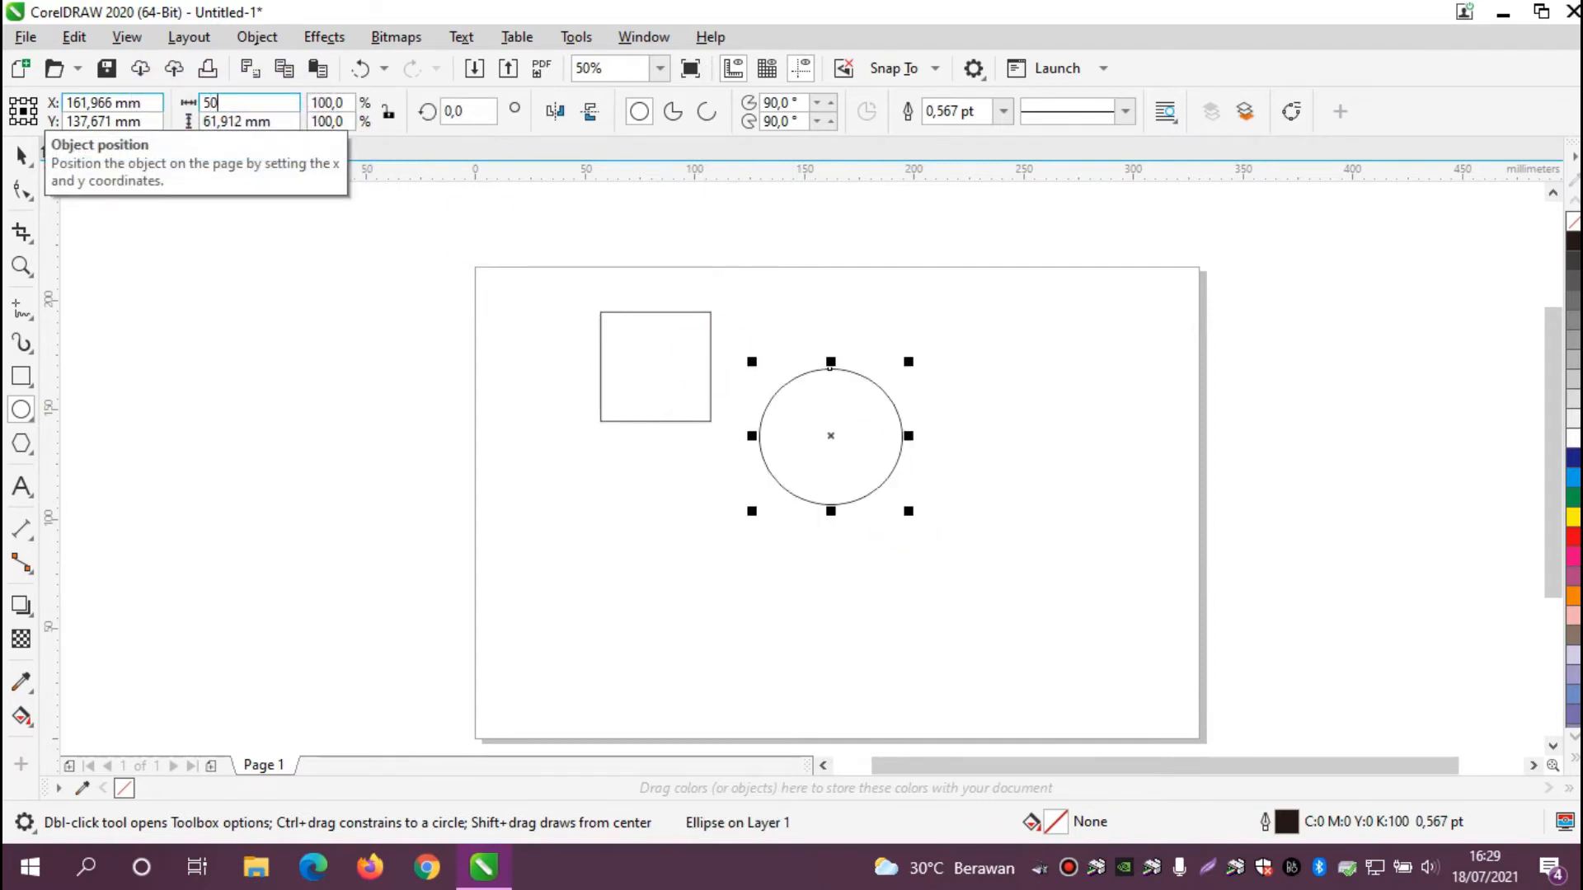
{"action": "key", "text": "Tab"}
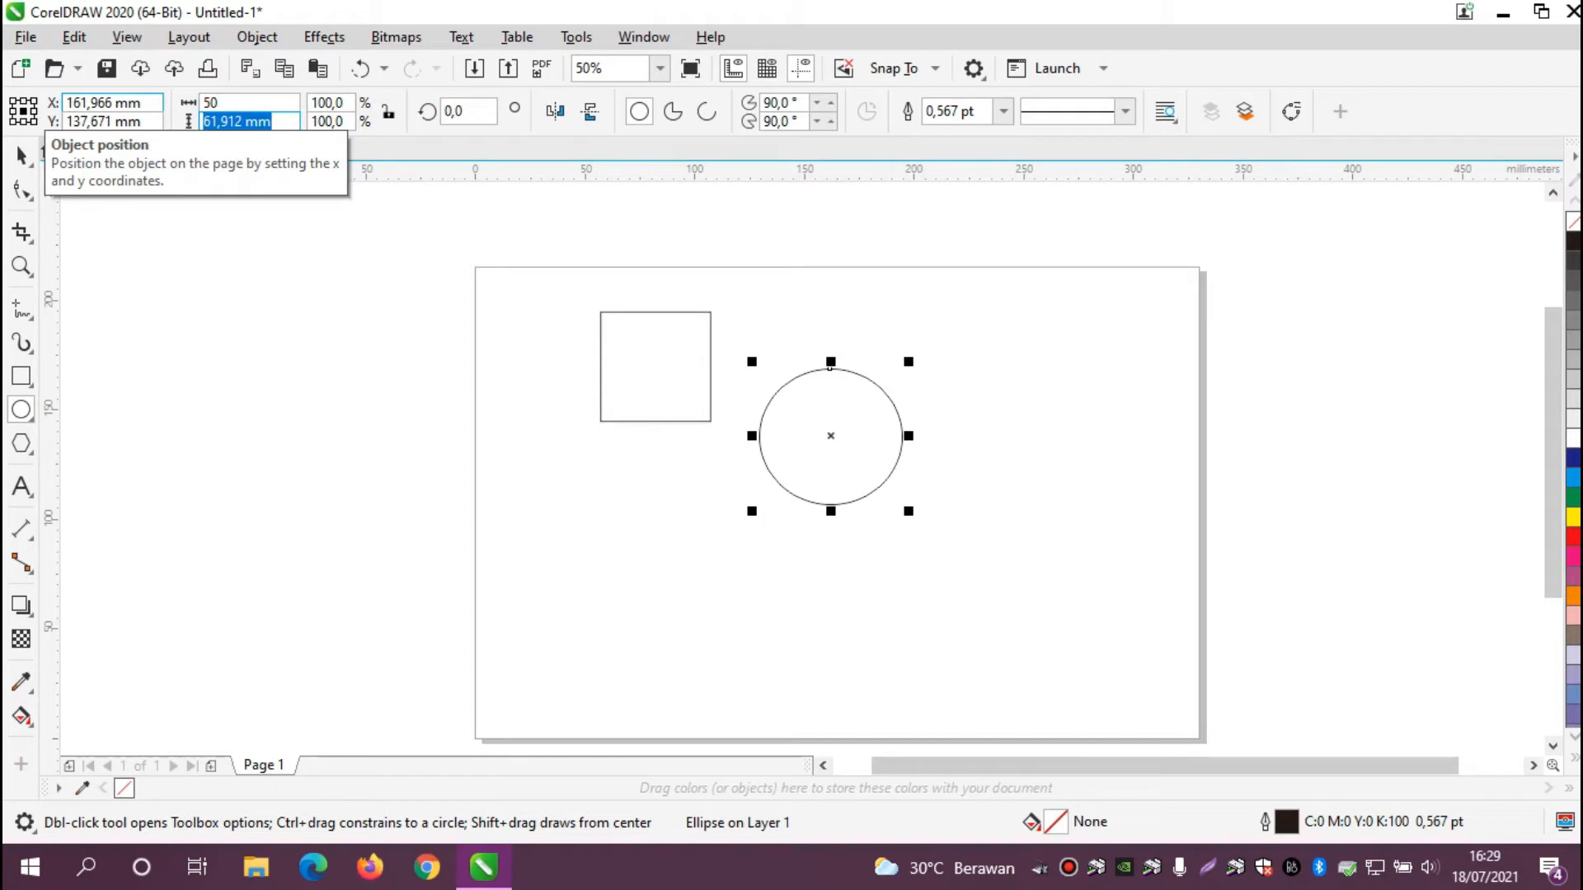
{"action": "type", "text": "50"}
{"action": "key", "text": "Return"}
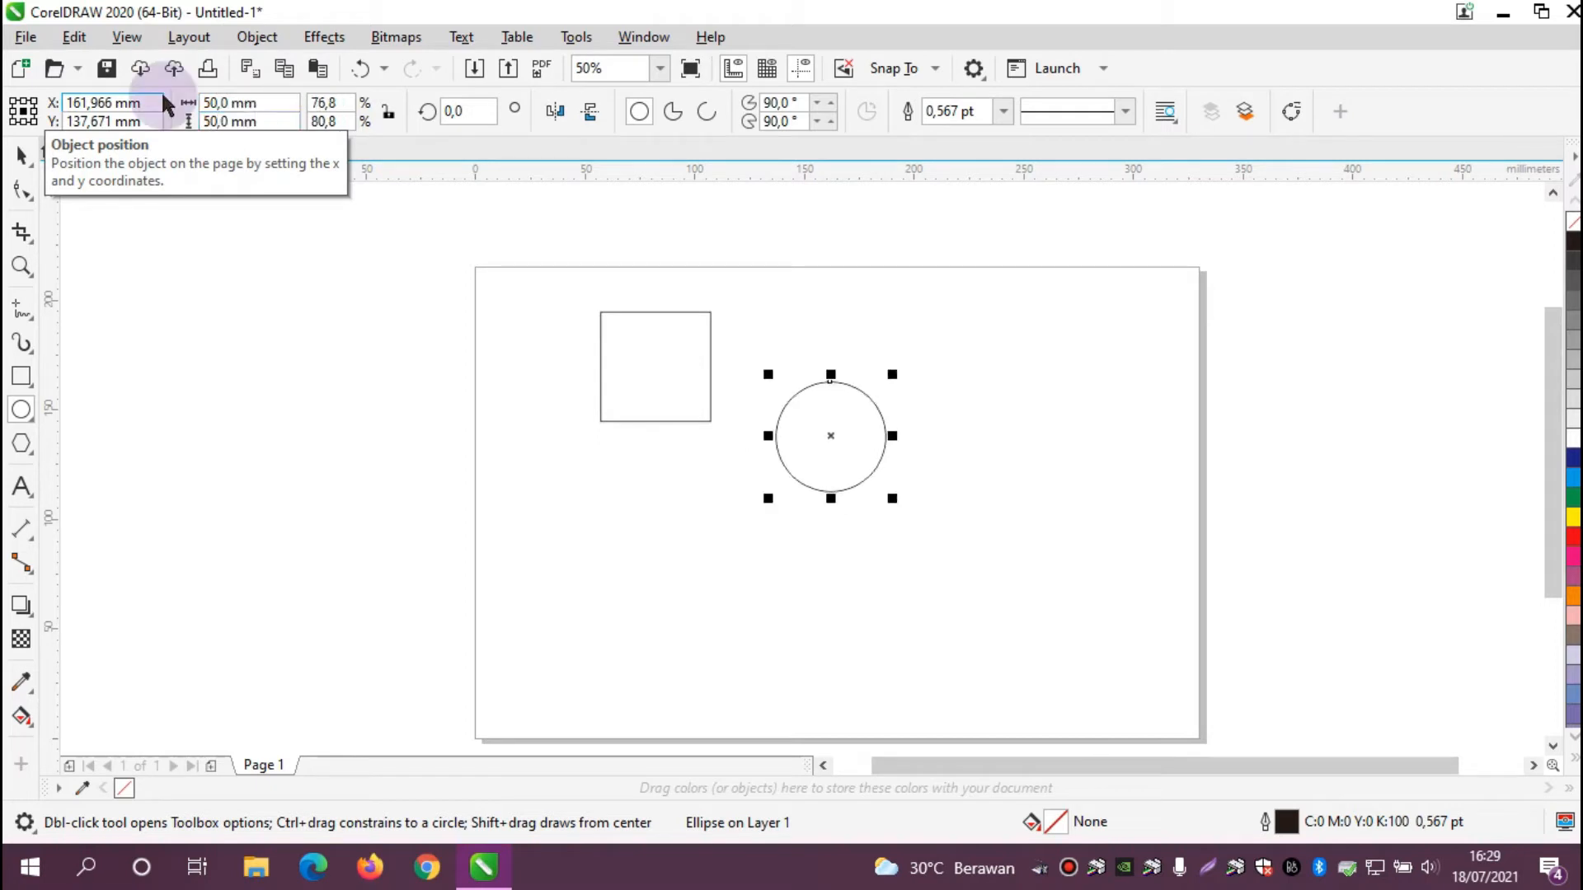
- Move the circle so its centre sits on the square's lower-right corner, overlapping the square
{"action": "left_click", "coordinate": [21, 155]}
{"action": "left_click", "coordinate": [916, 328]}
{"action": "left_click", "coordinate": [848, 437]}
{"action": "left_click_drag", "start_coordinate": [840, 435], "coordinate": [800, 419]}
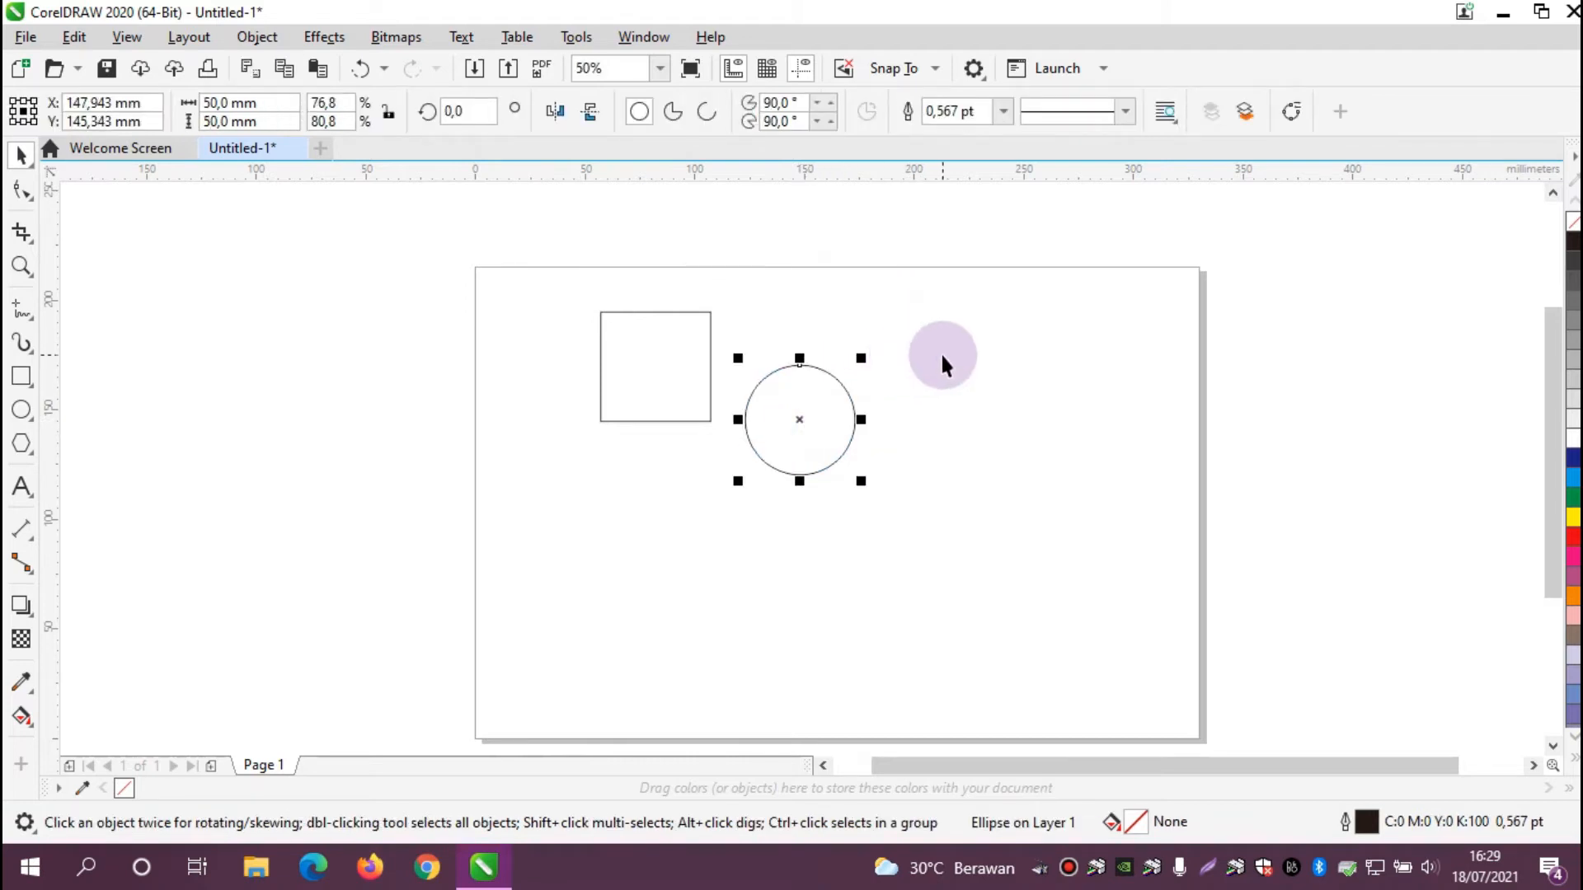
{"action": "left_click", "coordinate": [925, 385]}
{"action": "left_click", "coordinate": [802, 445]}
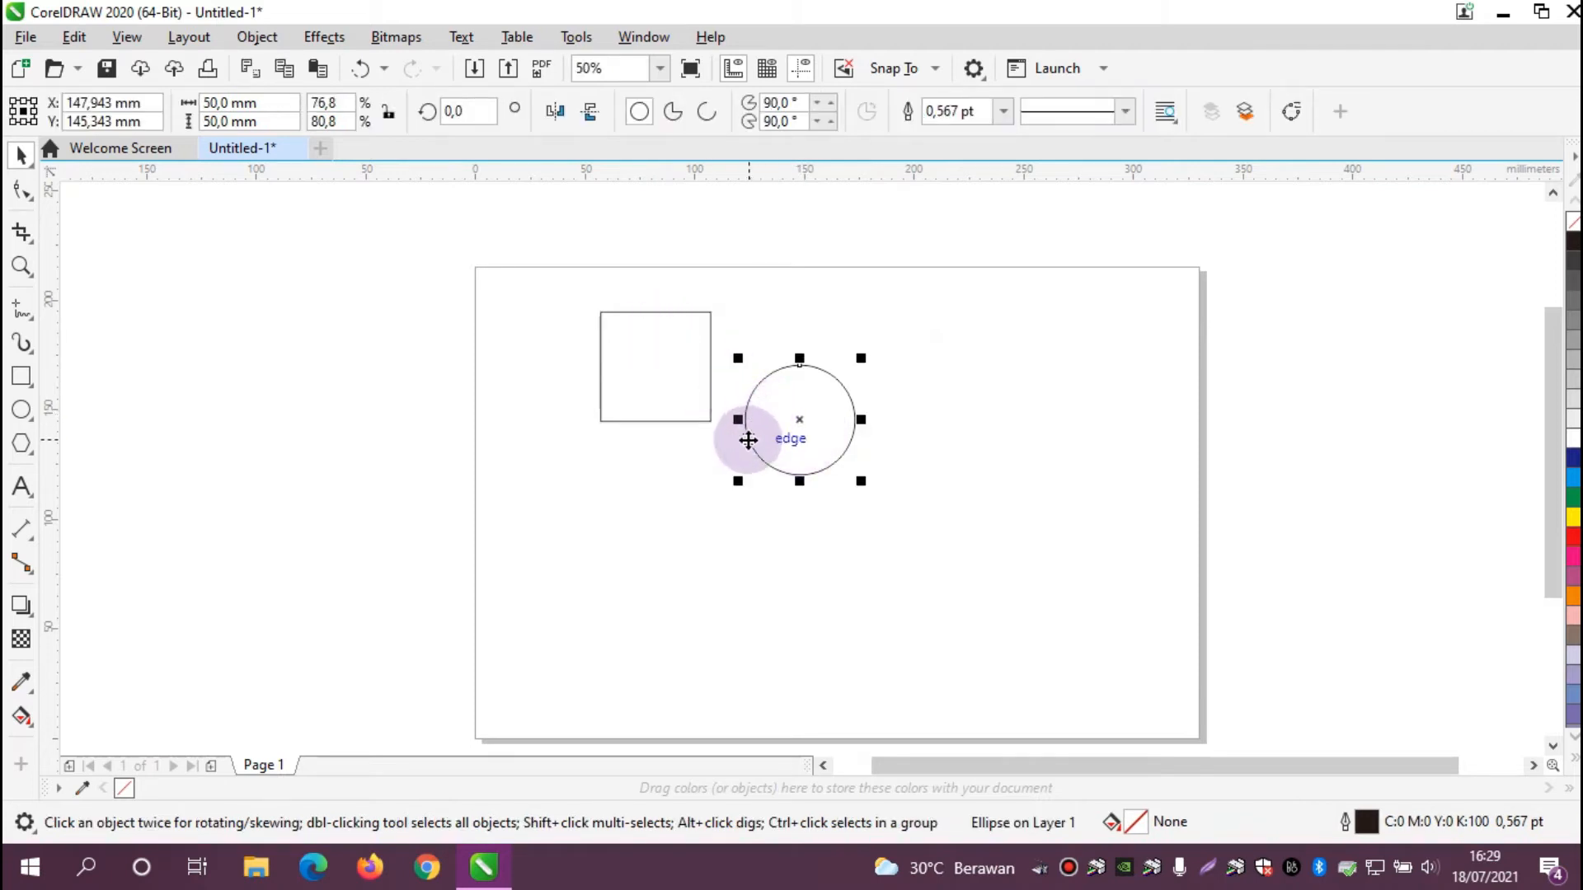
{"action": "left_click_drag", "start_coordinate": [800, 420], "coordinate": [711, 420]}
{"action": "left_click", "coordinate": [910, 352]}
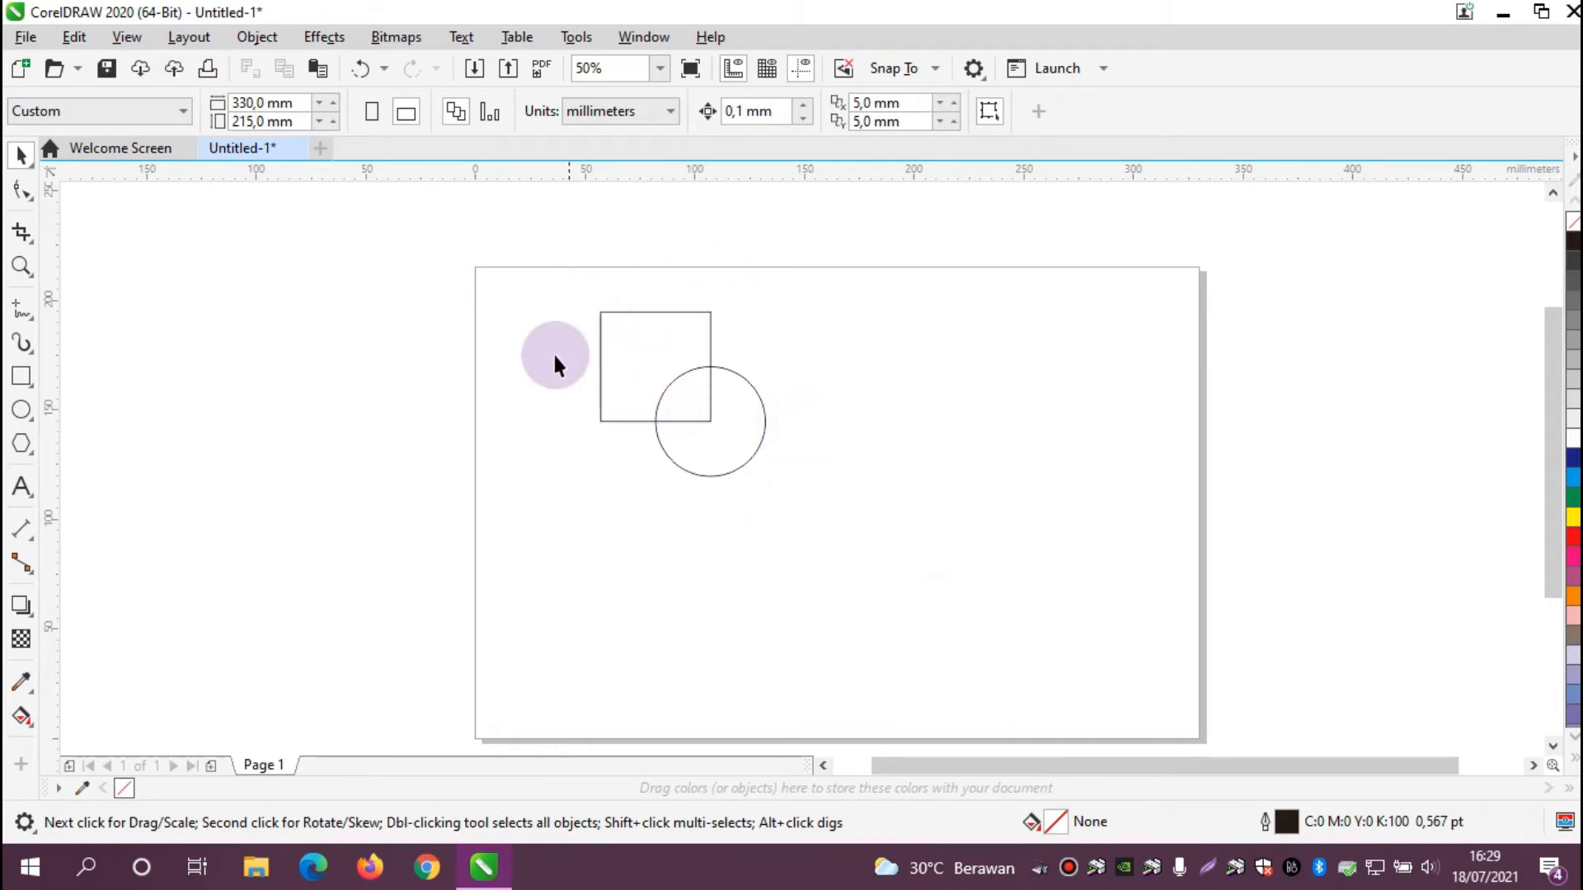
{"action": "left_click_drag", "start_coordinate": [558, 277], "coordinate": [836, 510]}
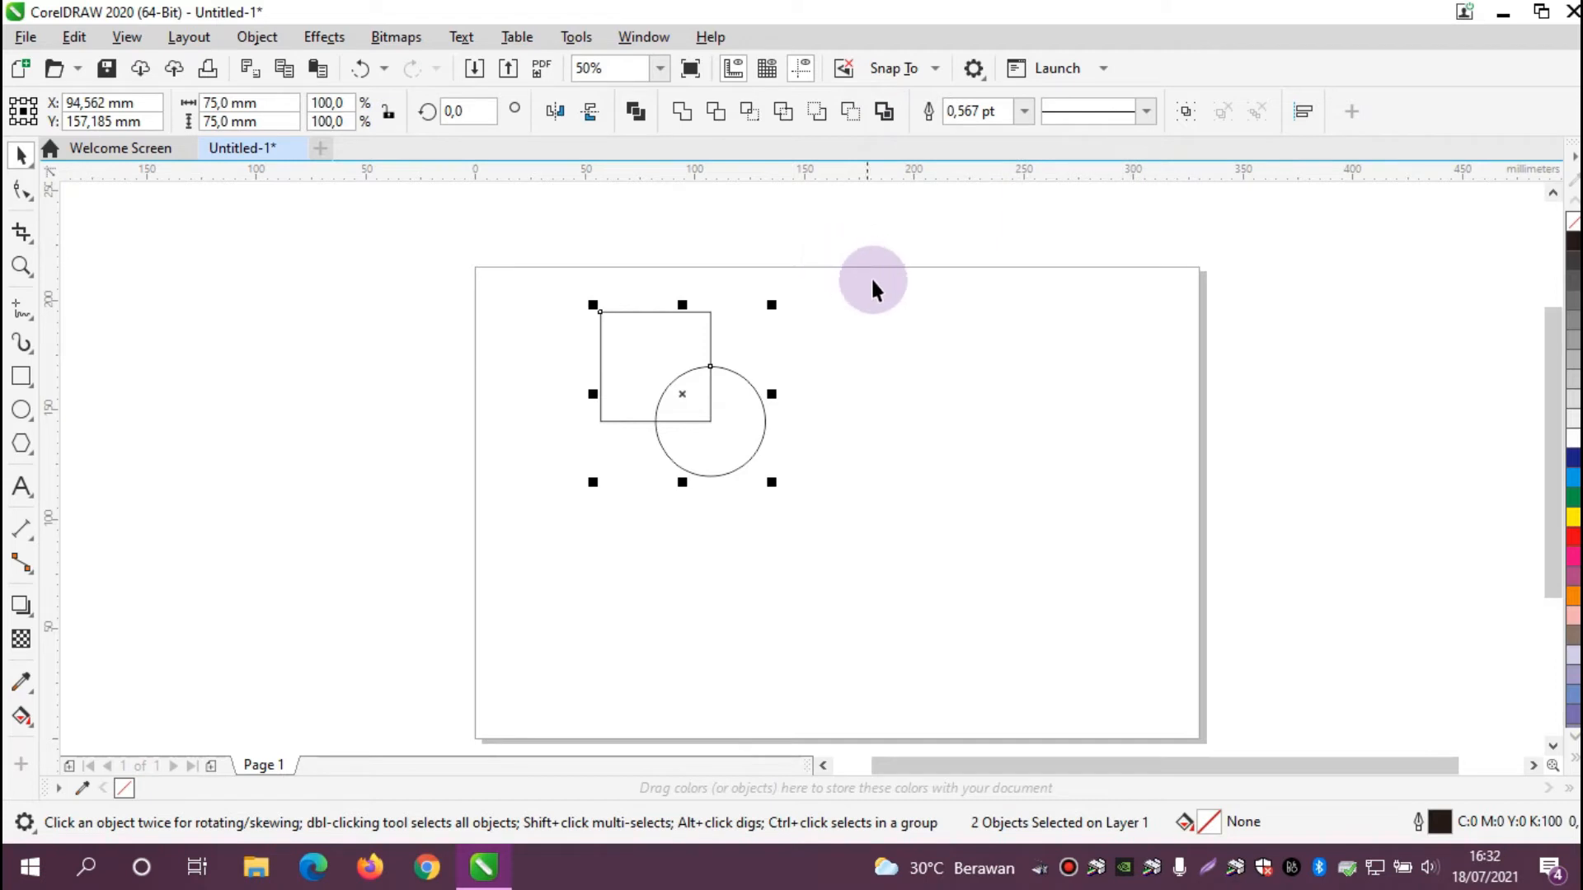
{"action": "left_click", "coordinate": [902, 320]}
{"action": "left_click_drag", "start_coordinate": [555, 262], "coordinate": [853, 548]}
{"action": "left_click", "coordinate": [957, 388]}
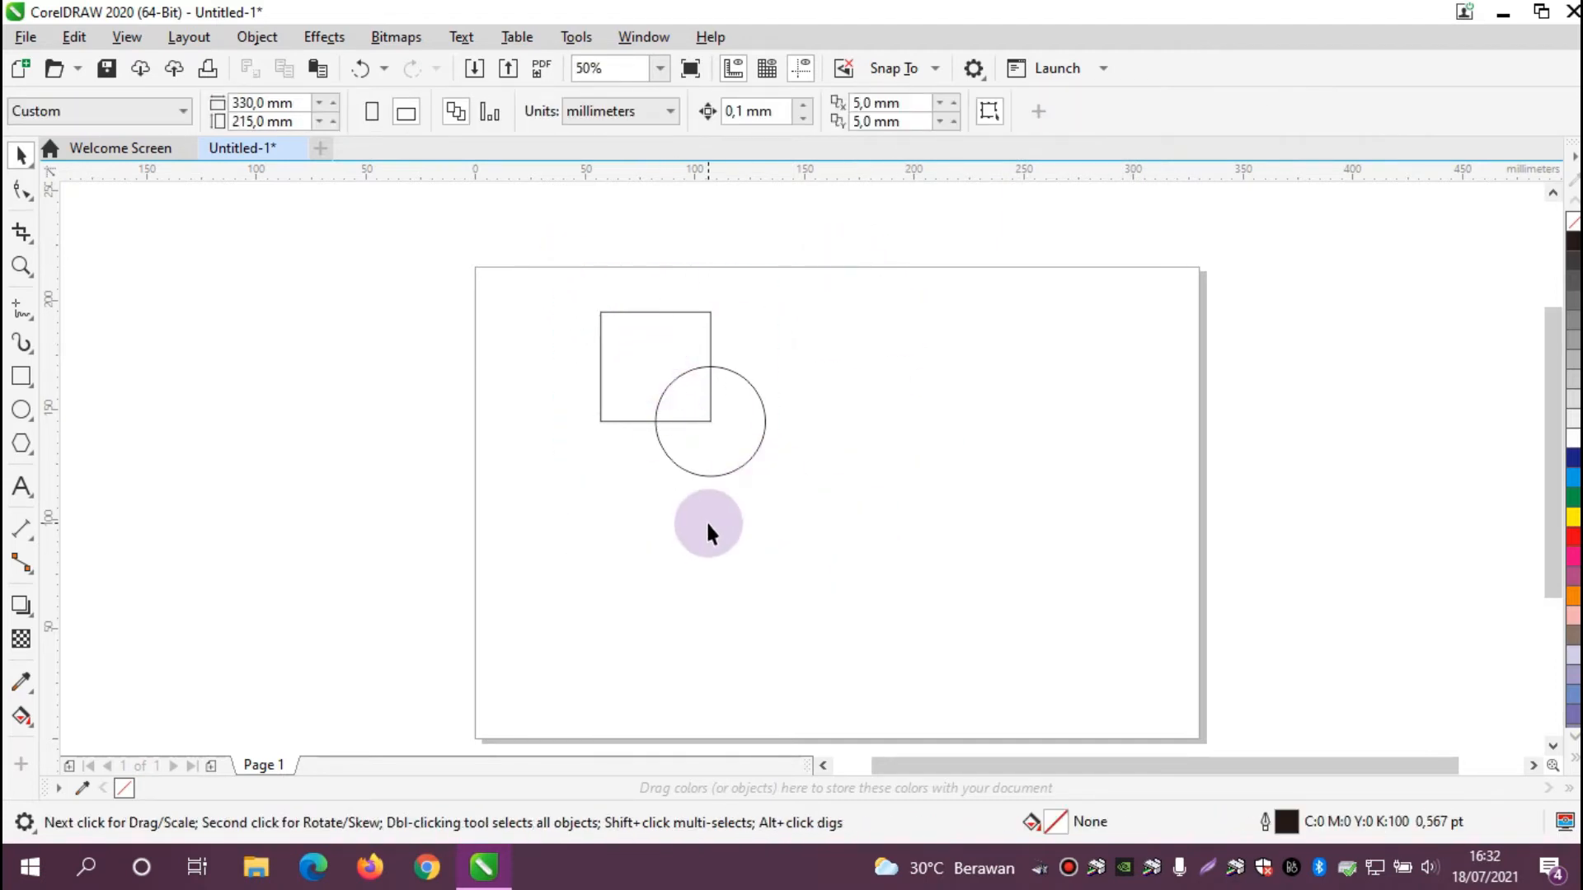
- Fill the square with yellow and the circle with cyan blue
{"action": "left_click", "coordinate": [625, 361]}
{"action": "left_click", "coordinate": [1573, 516]}
{"action": "left_click", "coordinate": [997, 445]}
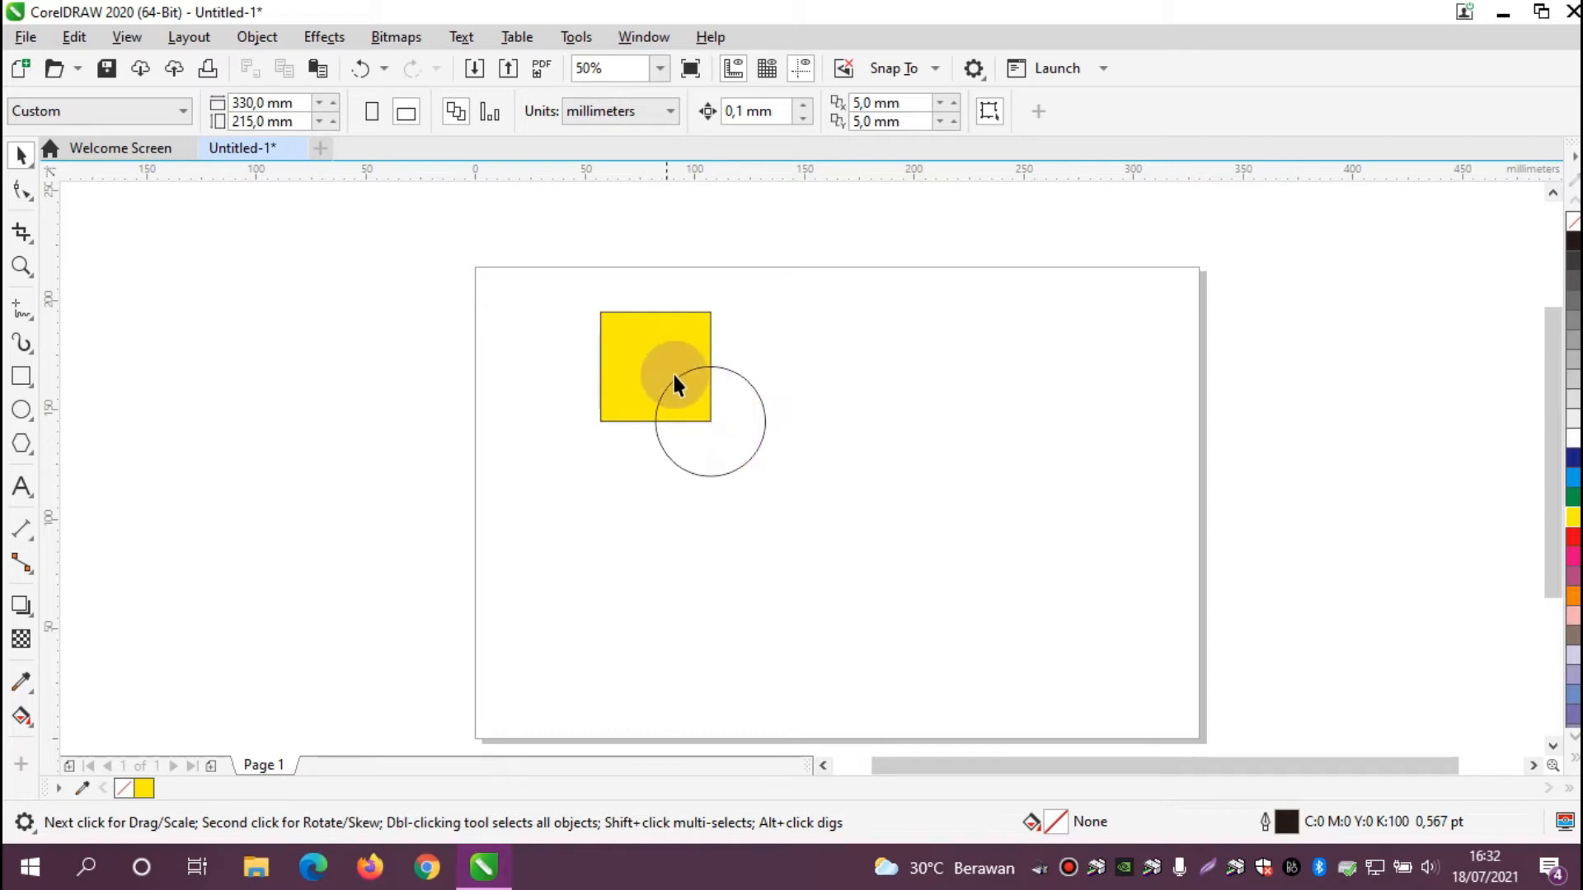
{"action": "left_click", "coordinate": [747, 428]}
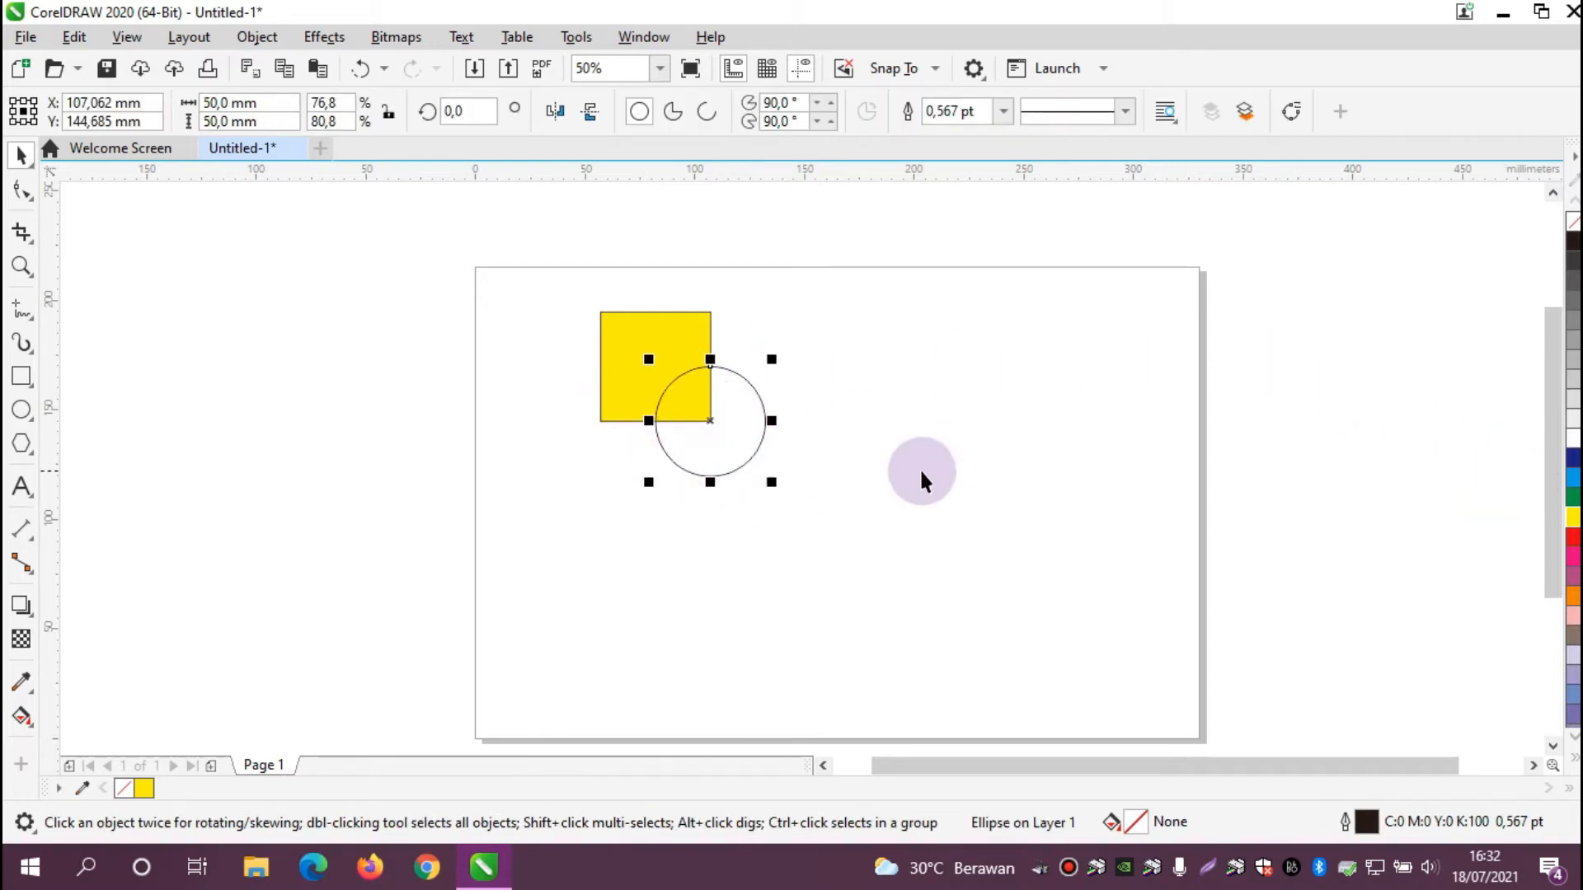
{"action": "left_click", "coordinate": [1573, 478]}
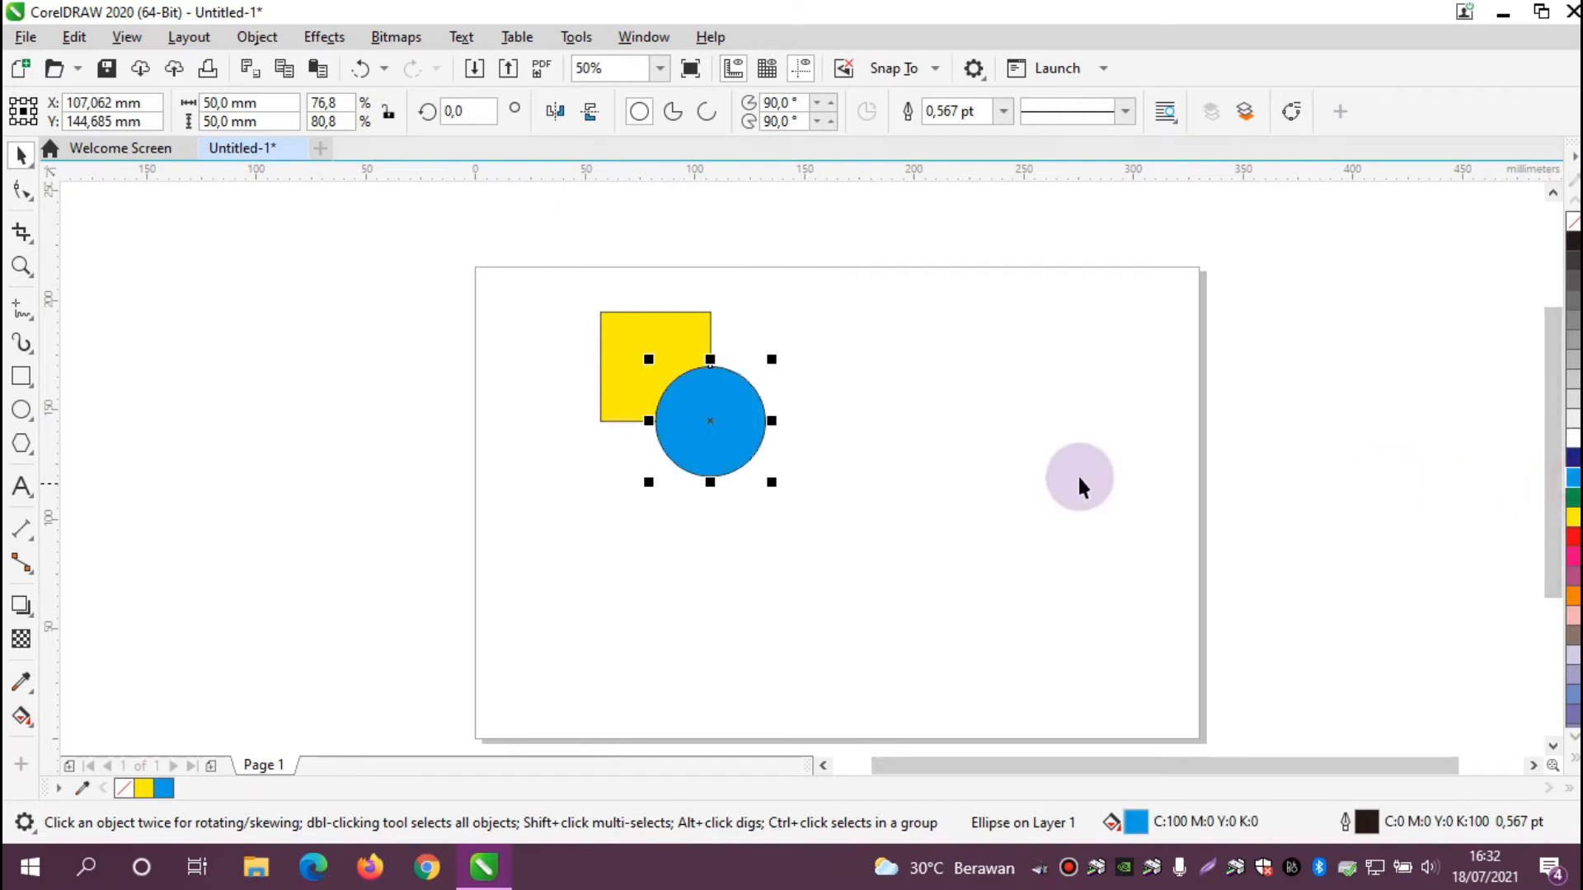
{"action": "left_click", "coordinate": [899, 452]}
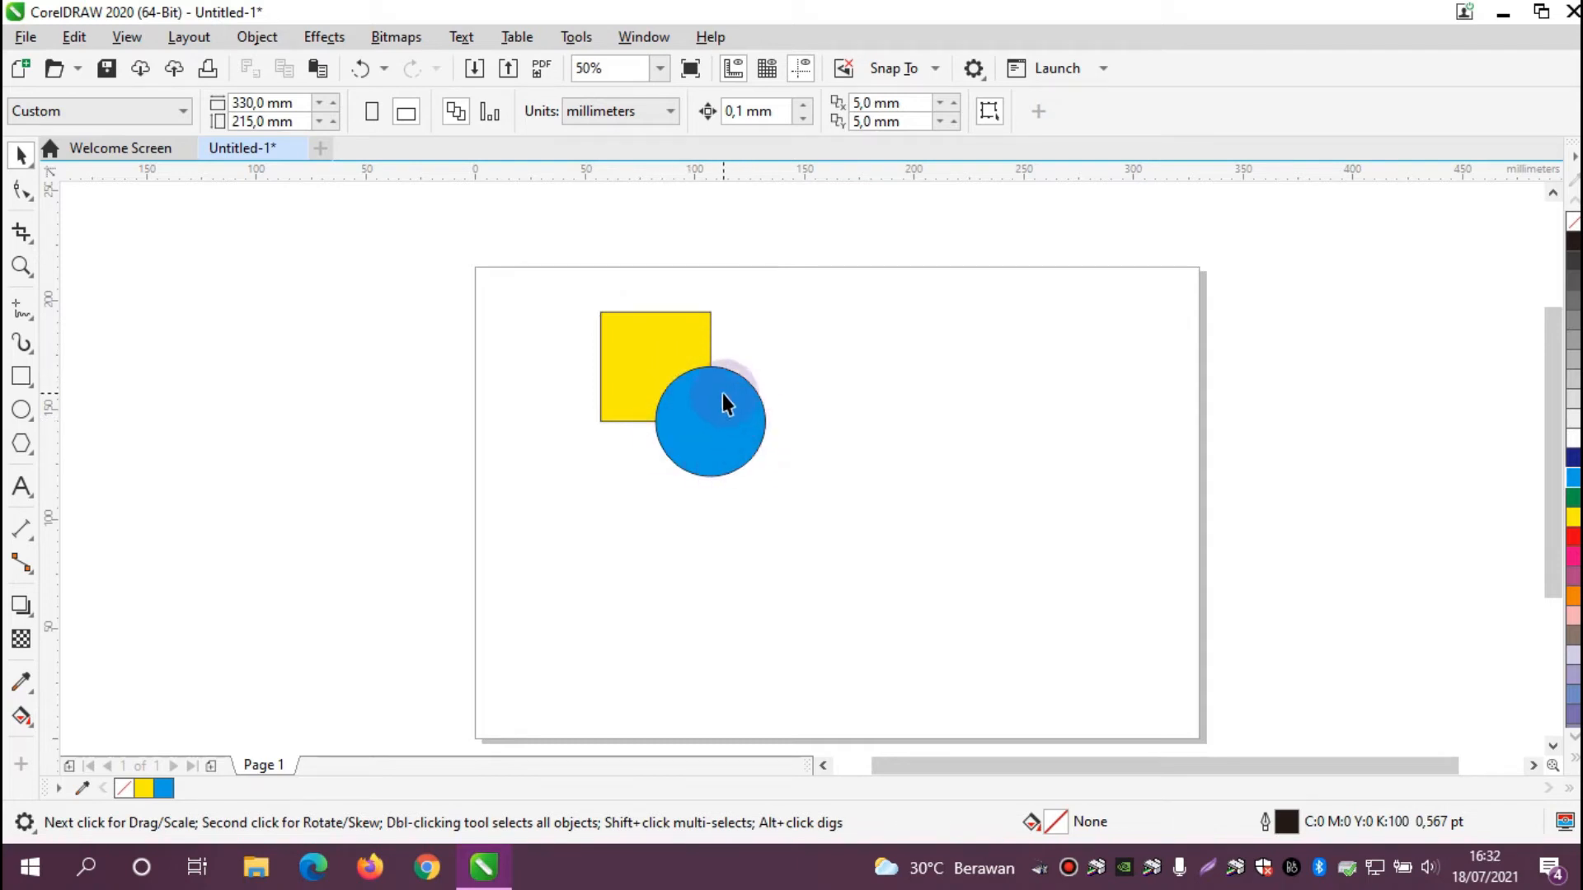
- Duplicate the overlapping square and circle twice and place the two copies one above the other, off the page's left edge
{"action": "left_click_drag", "start_coordinate": [563, 272], "coordinate": [802, 522]}
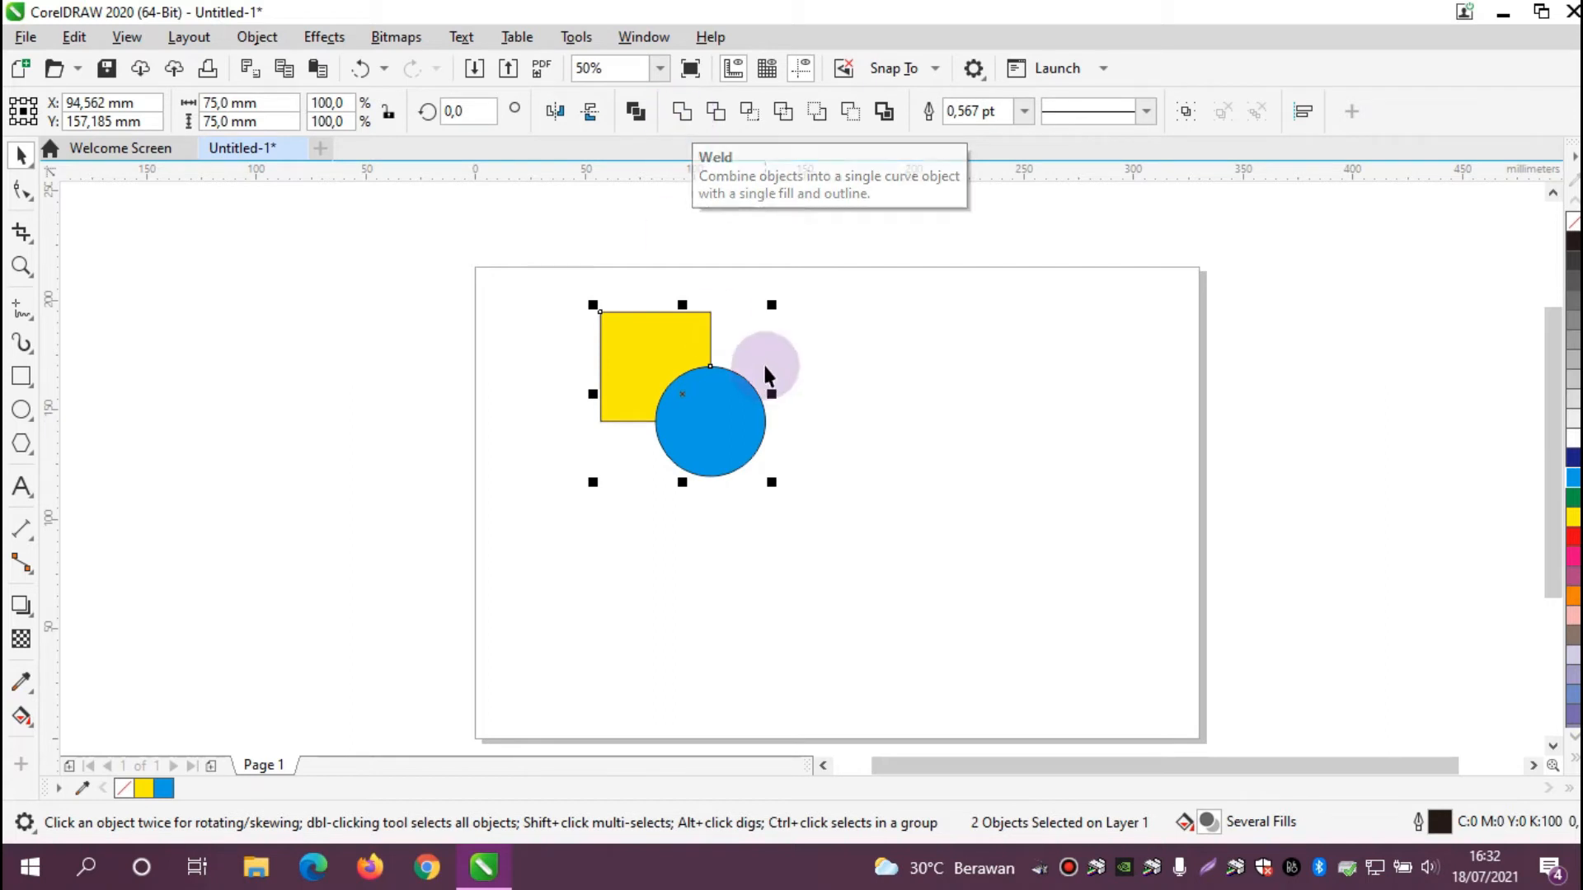
{"action": "left_click", "coordinate": [805, 359]}
{"action": "left_click_drag", "start_coordinate": [560, 261], "coordinate": [789, 482]}
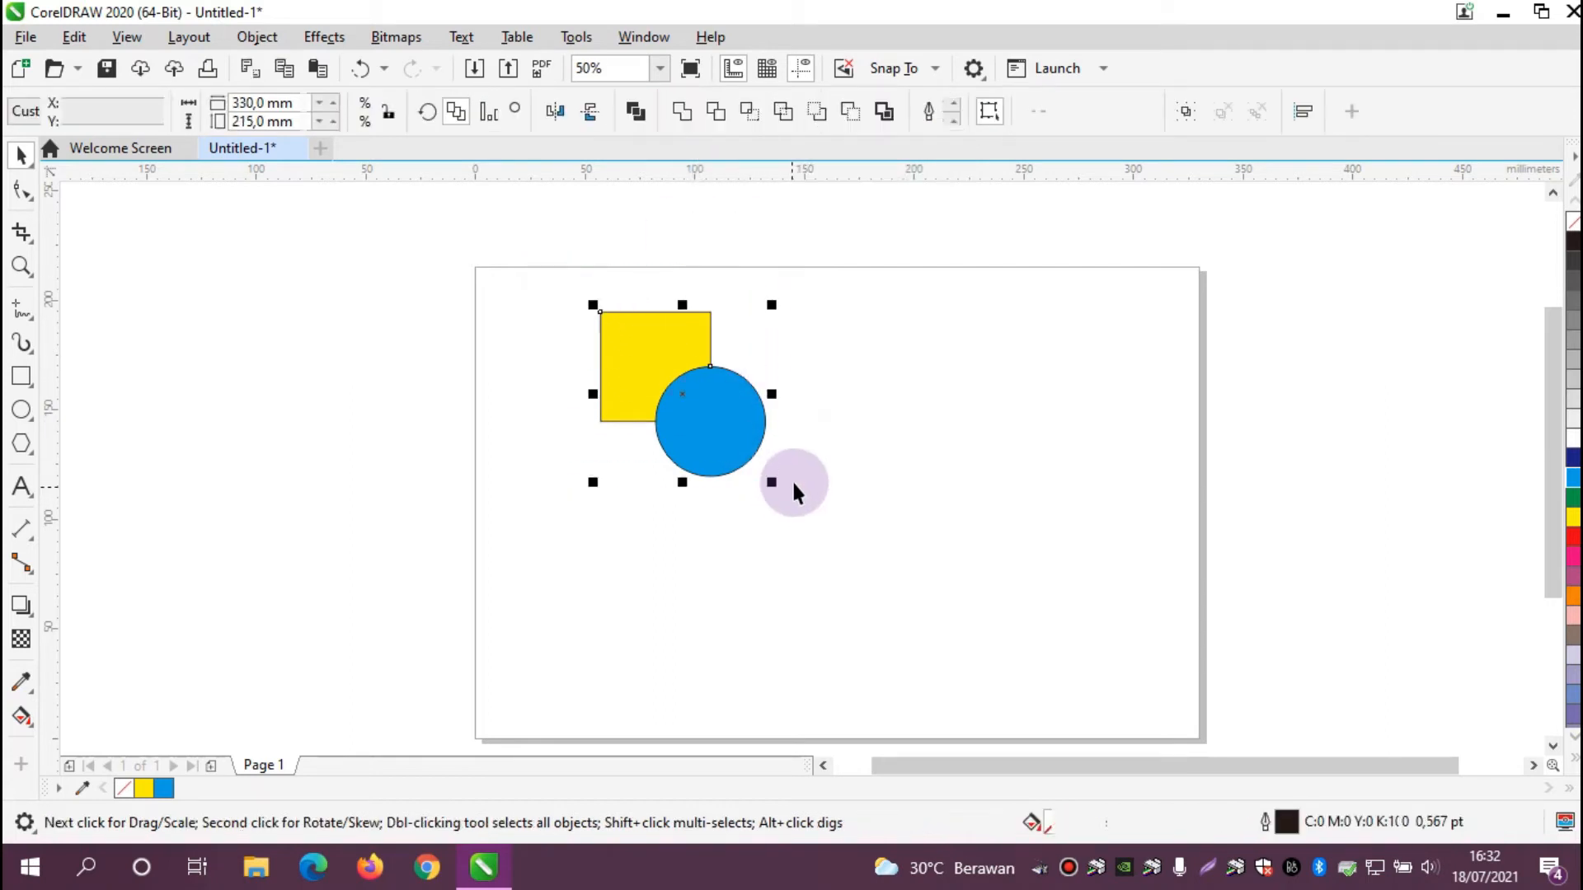
{"action": "key", "text": "ctrl+d"}
{"action": "left_click_drag", "start_coordinate": [703, 387], "coordinate": [384, 364]}
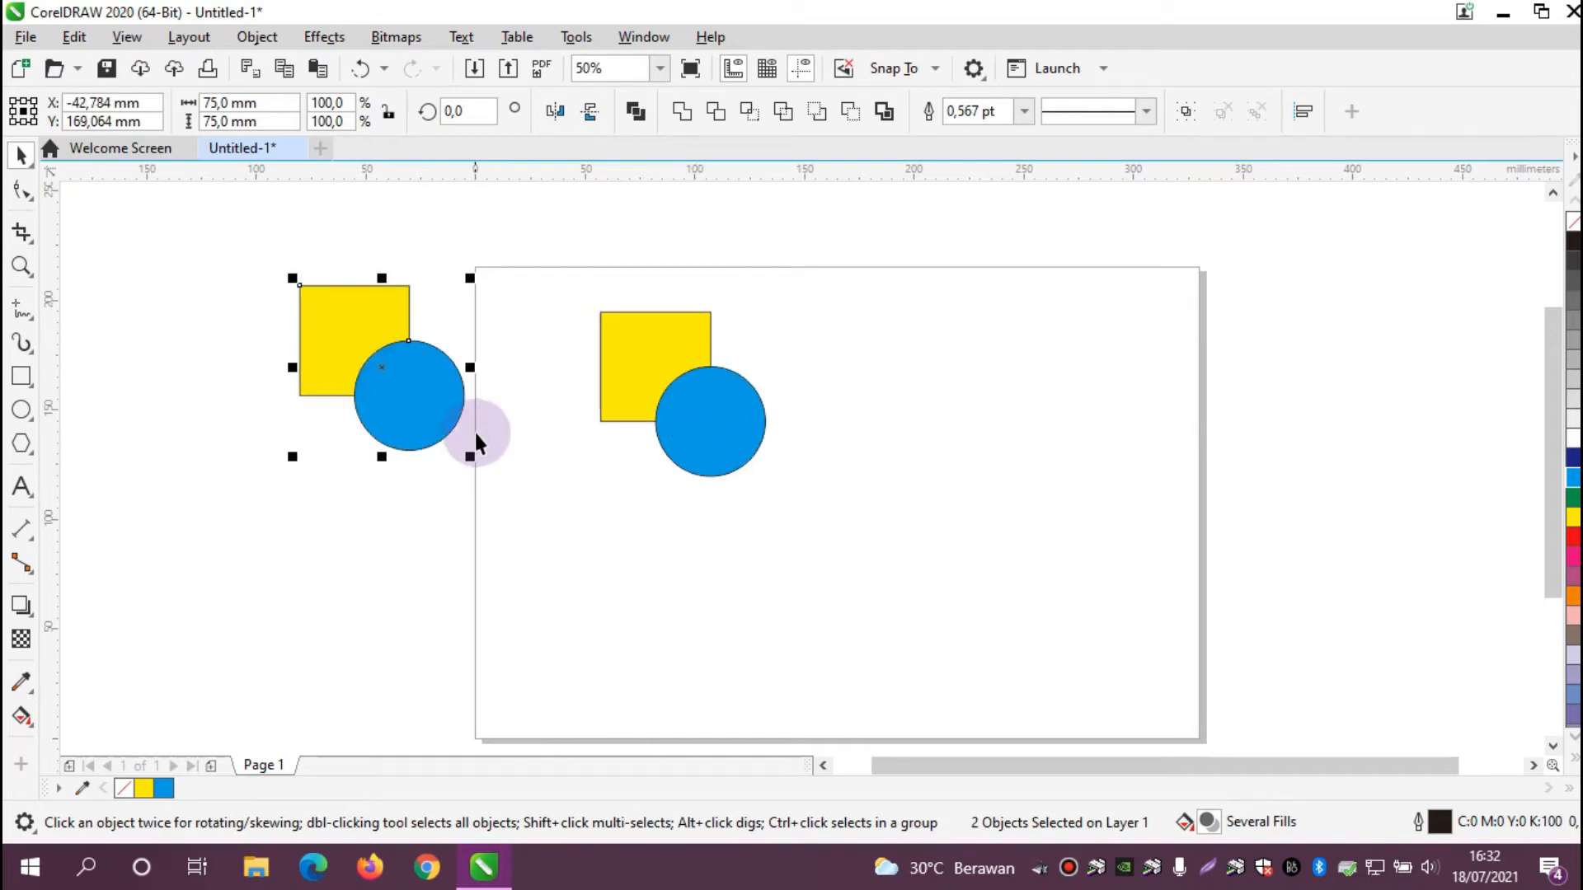
{"action": "key", "text": "ctrl+d"}
{"action": "left_click_drag", "start_coordinate": [78, 336], "coordinate": [378, 567]}
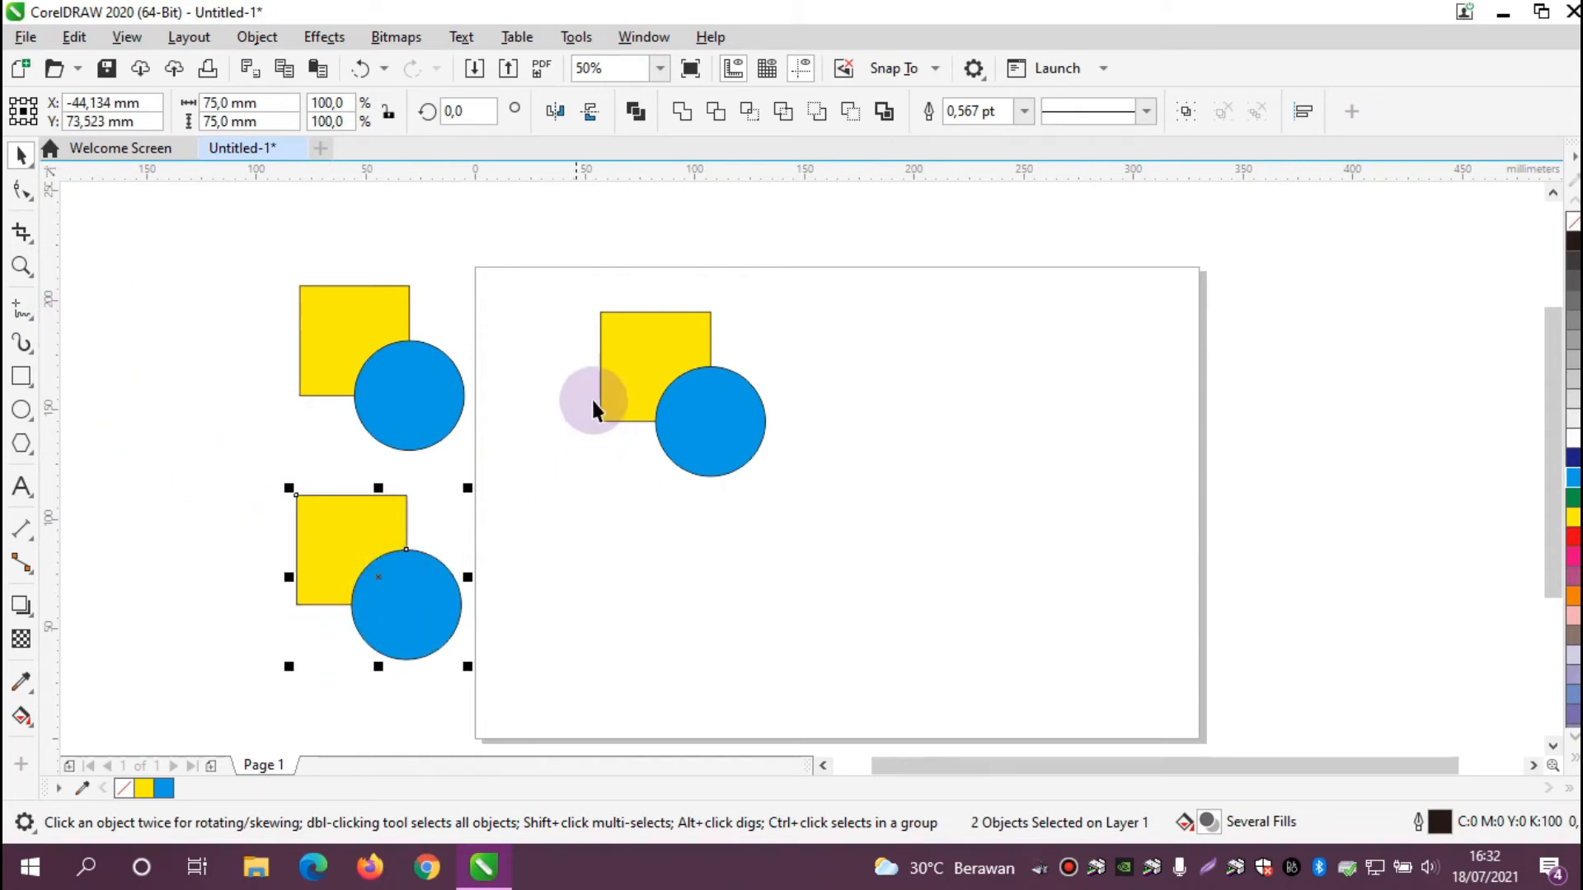
{"action": "left_click", "coordinate": [304, 662]}
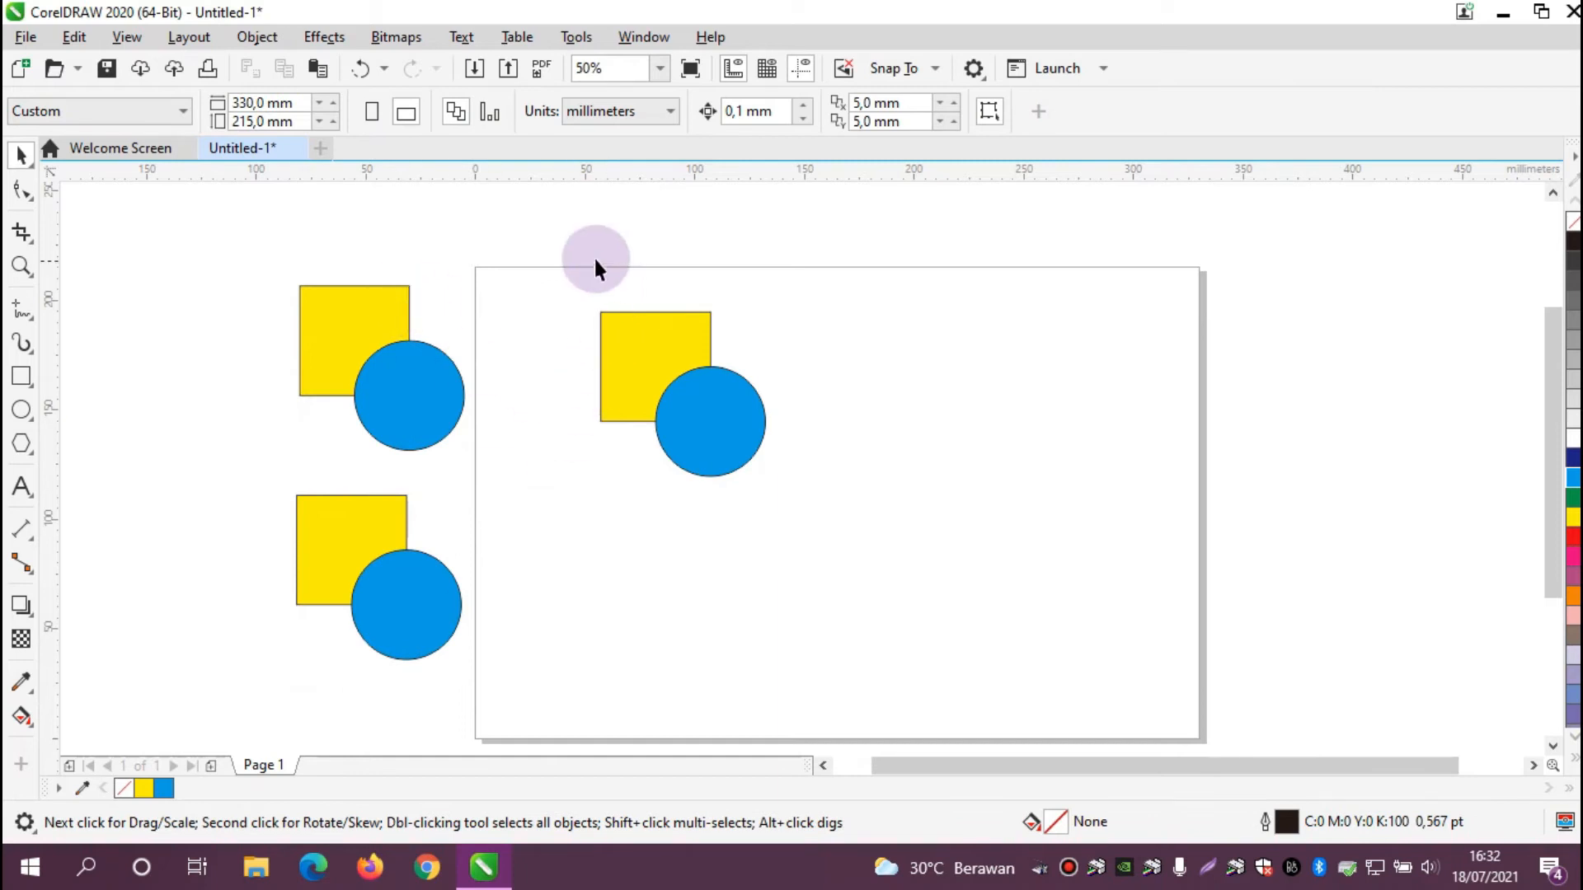
- Weld the square and circle on the page into one shape and move it to about X 223 mm, Y 161 mm
{"action": "left_click_drag", "start_coordinate": [615, 351], "coordinate": [801, 519]}
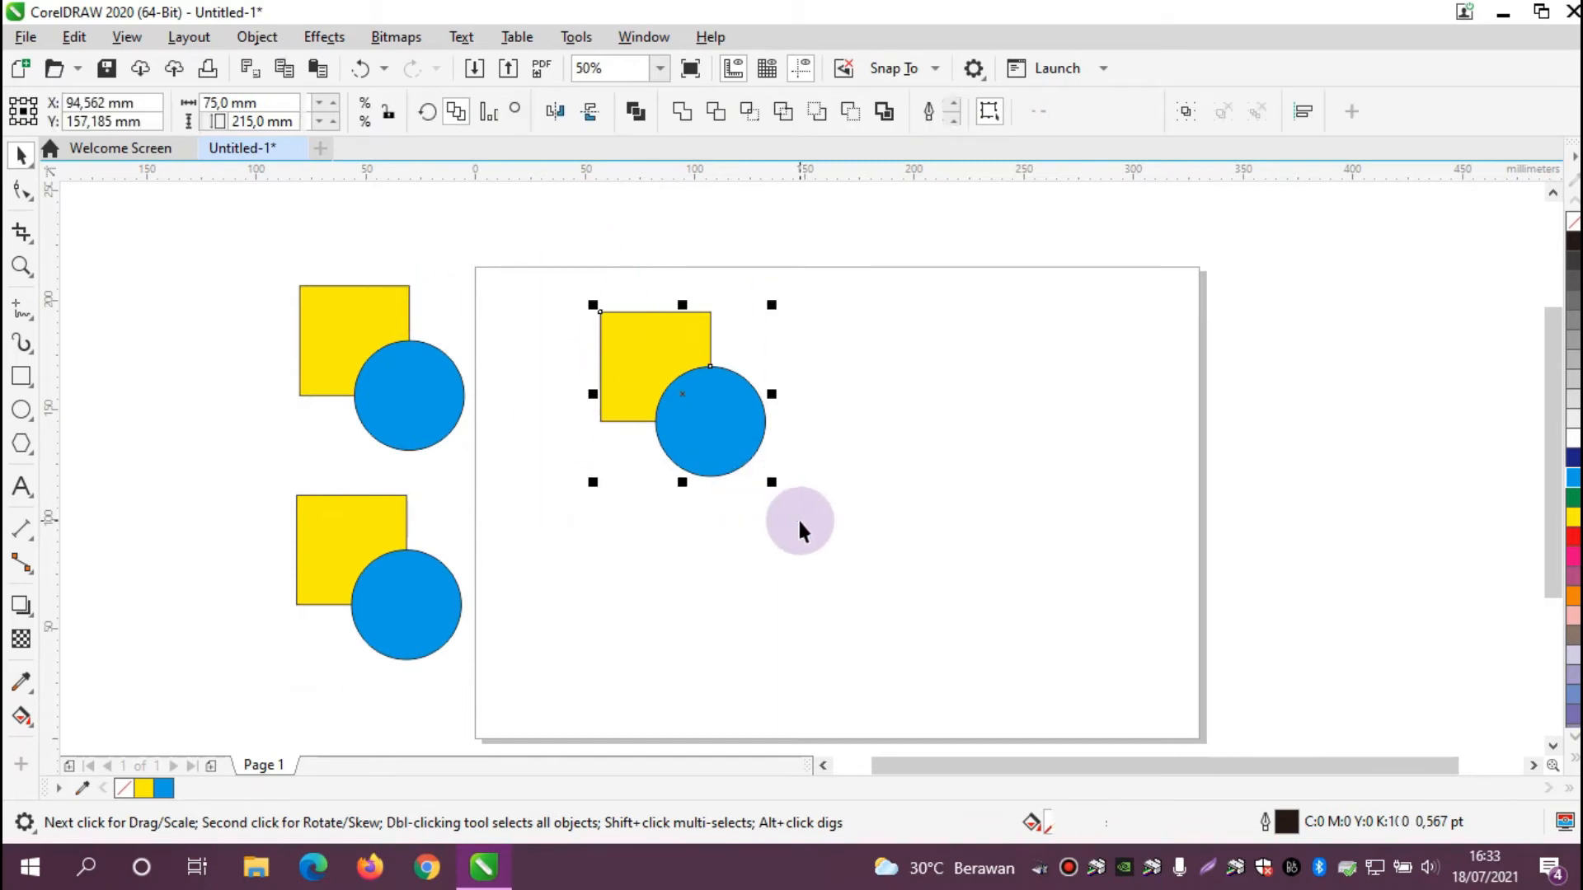
{"action": "left_click", "coordinate": [681, 112]}
{"action": "left_click_drag", "start_coordinate": [699, 397], "coordinate": [981, 390]}
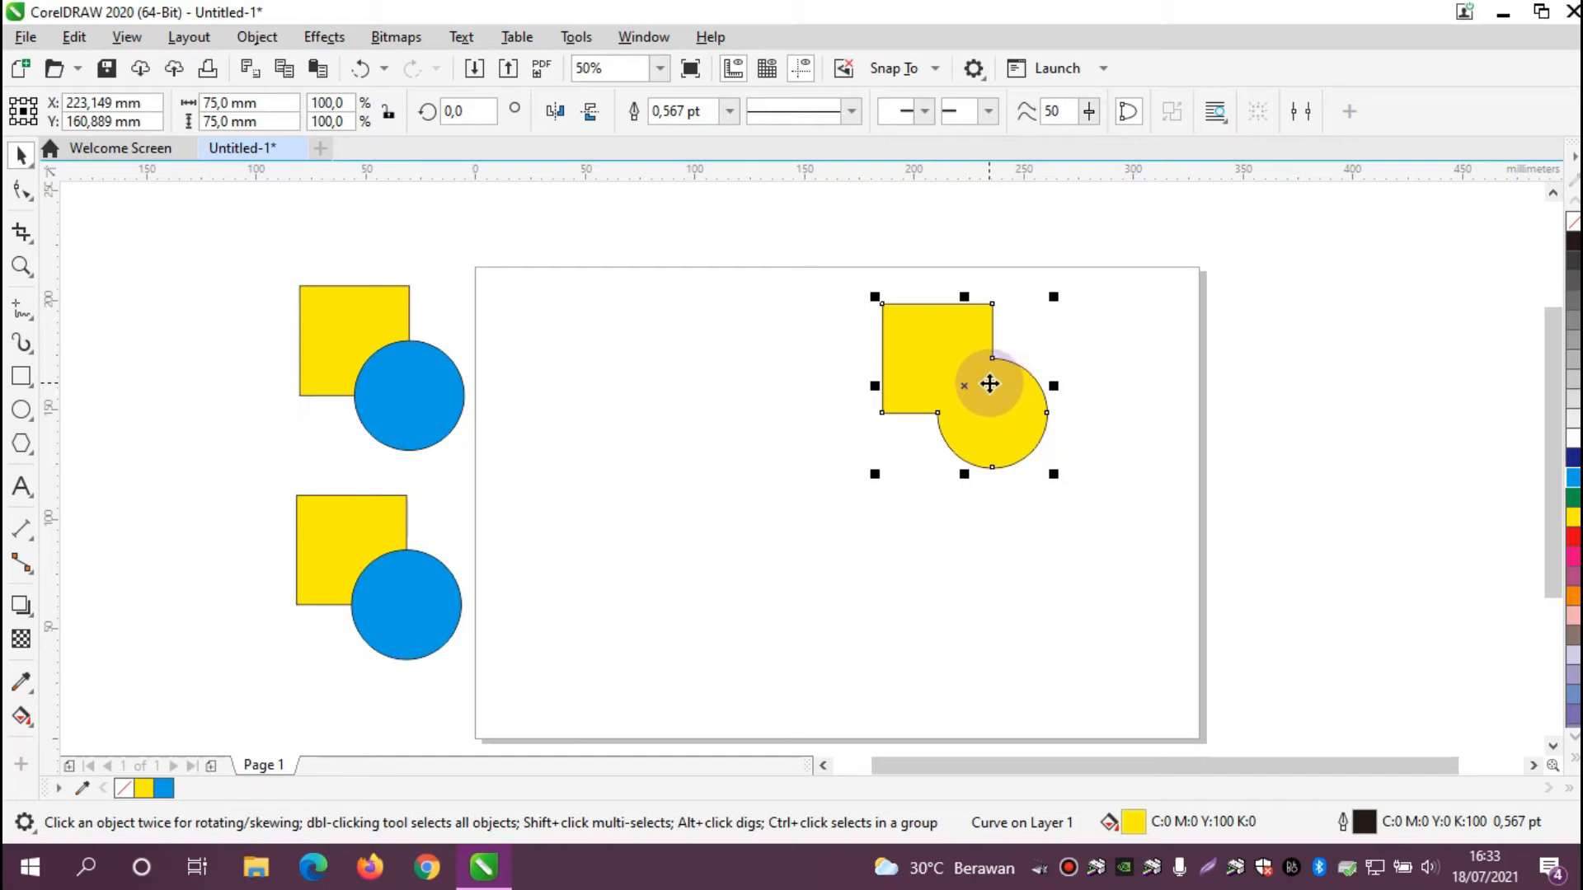
- Delete the welded square-and-circle shape from the page
{"action": "left_click_drag", "start_coordinate": [990, 384], "coordinate": [1025, 390]}
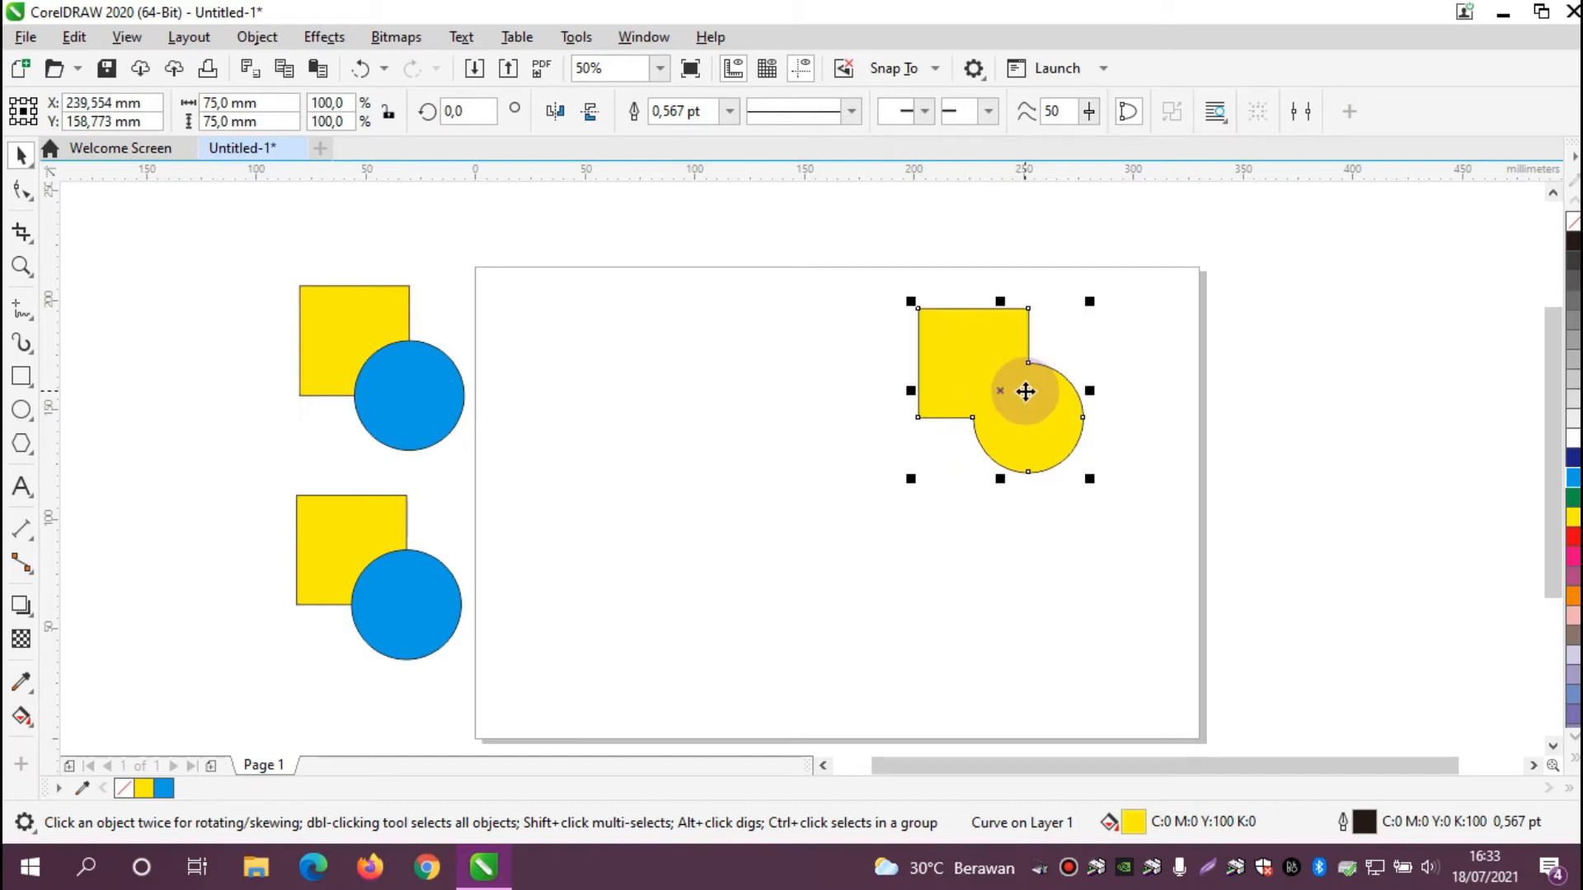
{"action": "key", "text": "Delete"}
- Draw five thin overlapping rectangles on the page, two vertical and three horizontal, forming a street-like grid; make the first about 12.7 by 173 mm
{"action": "left_click", "coordinate": [22, 376]}
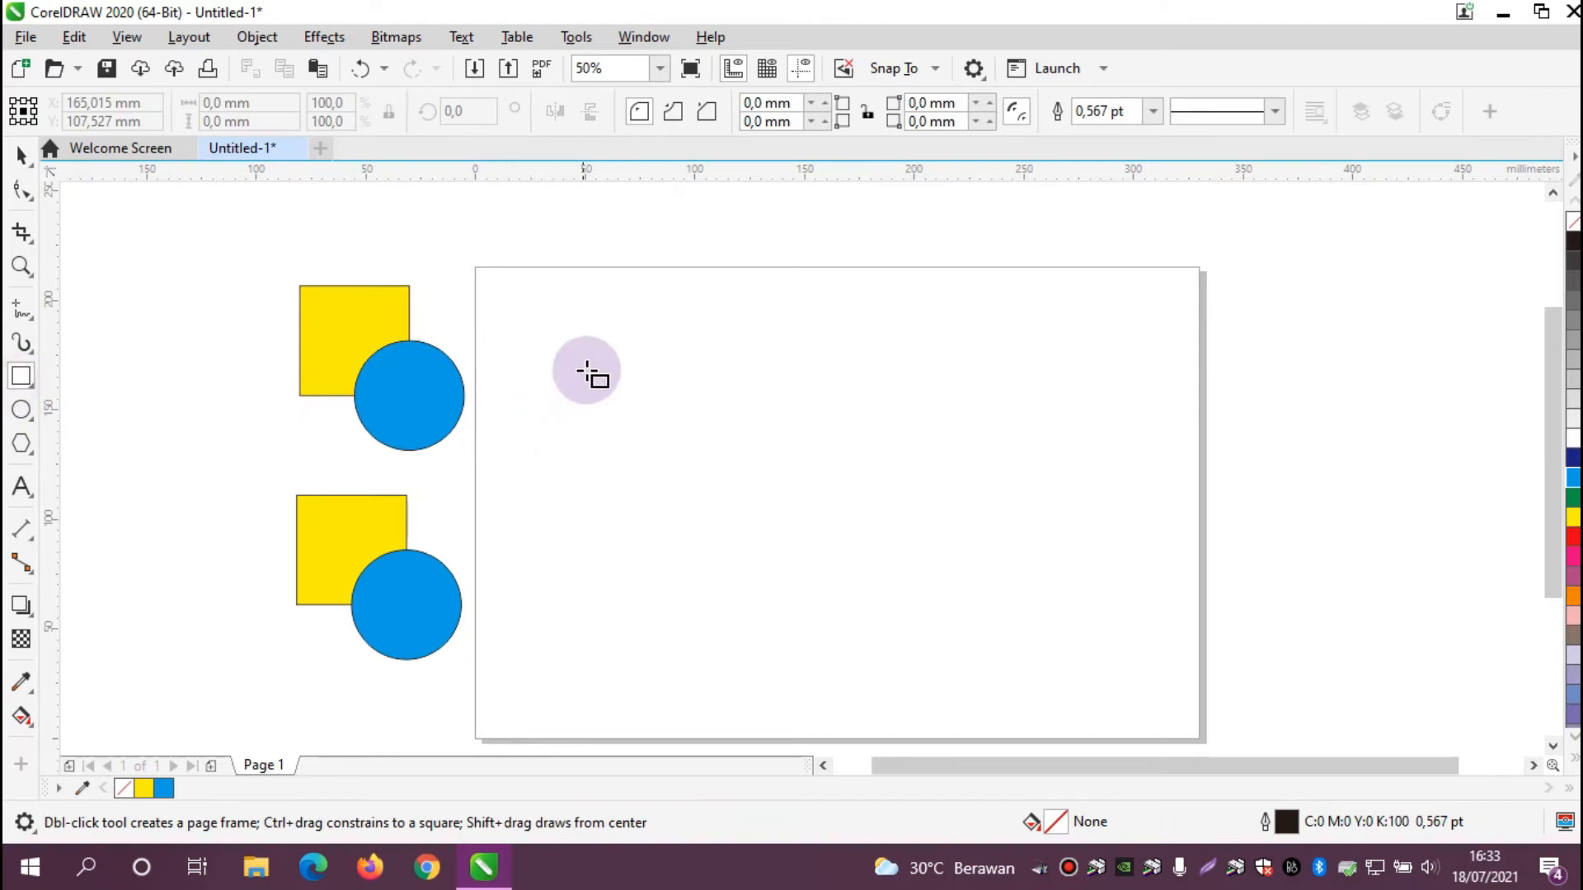
{"action": "left_click_drag", "start_coordinate": [603, 310], "coordinate": [631, 690]}
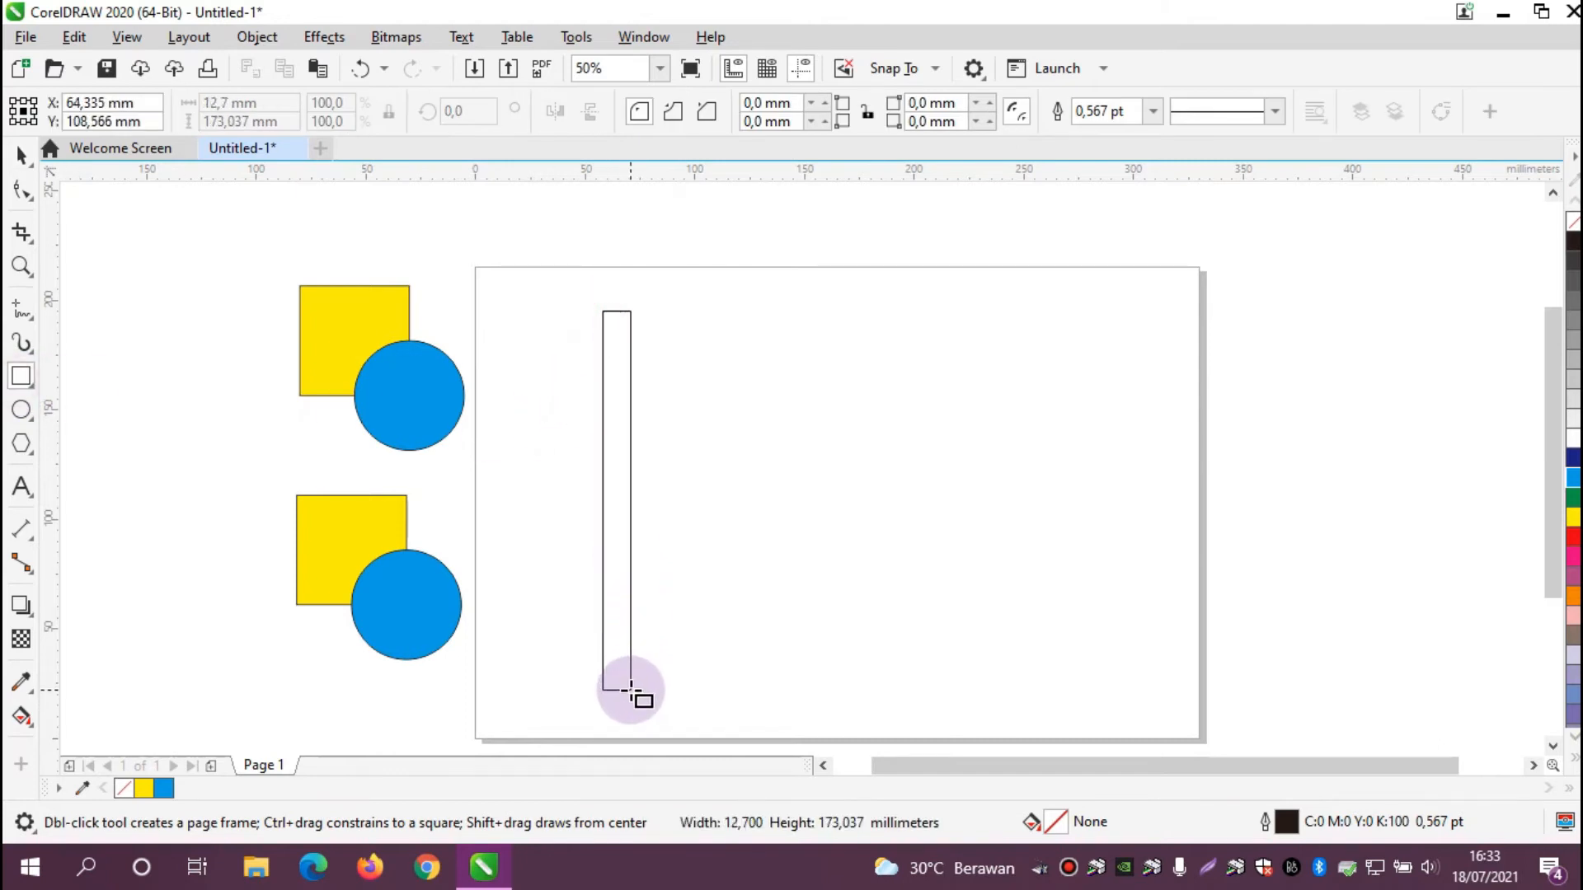
{"action": "left_click_drag", "start_coordinate": [562, 364], "coordinate": [1055, 388]}
{"action": "left_click_drag", "start_coordinate": [618, 483], "coordinate": [909, 510]}
{"action": "left_click_drag", "start_coordinate": [885, 377], "coordinate": [911, 656]}
{"action": "left_click_drag", "start_coordinate": [899, 558], "coordinate": [1055, 582]}
- Weld the five overlapping thin rectangles into one continuous outline
{"action": "left_click", "coordinate": [23, 153]}
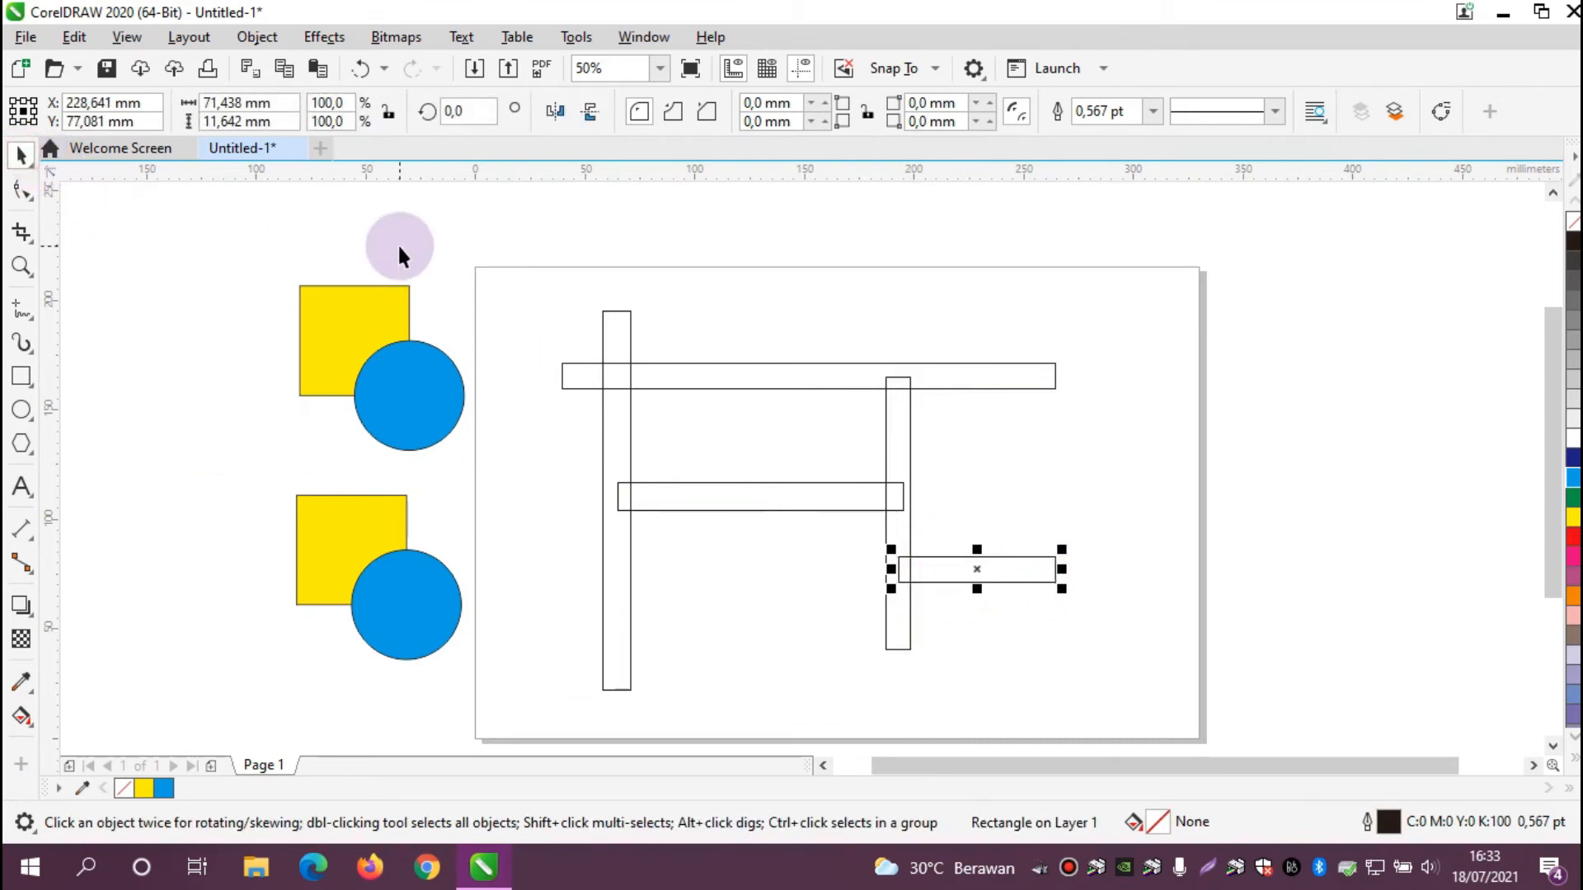
{"action": "left_click_drag", "start_coordinate": [511, 250], "coordinate": [1088, 693]}
{"action": "left_click_drag", "start_coordinate": [1119, 710], "coordinate": [1122, 713]}
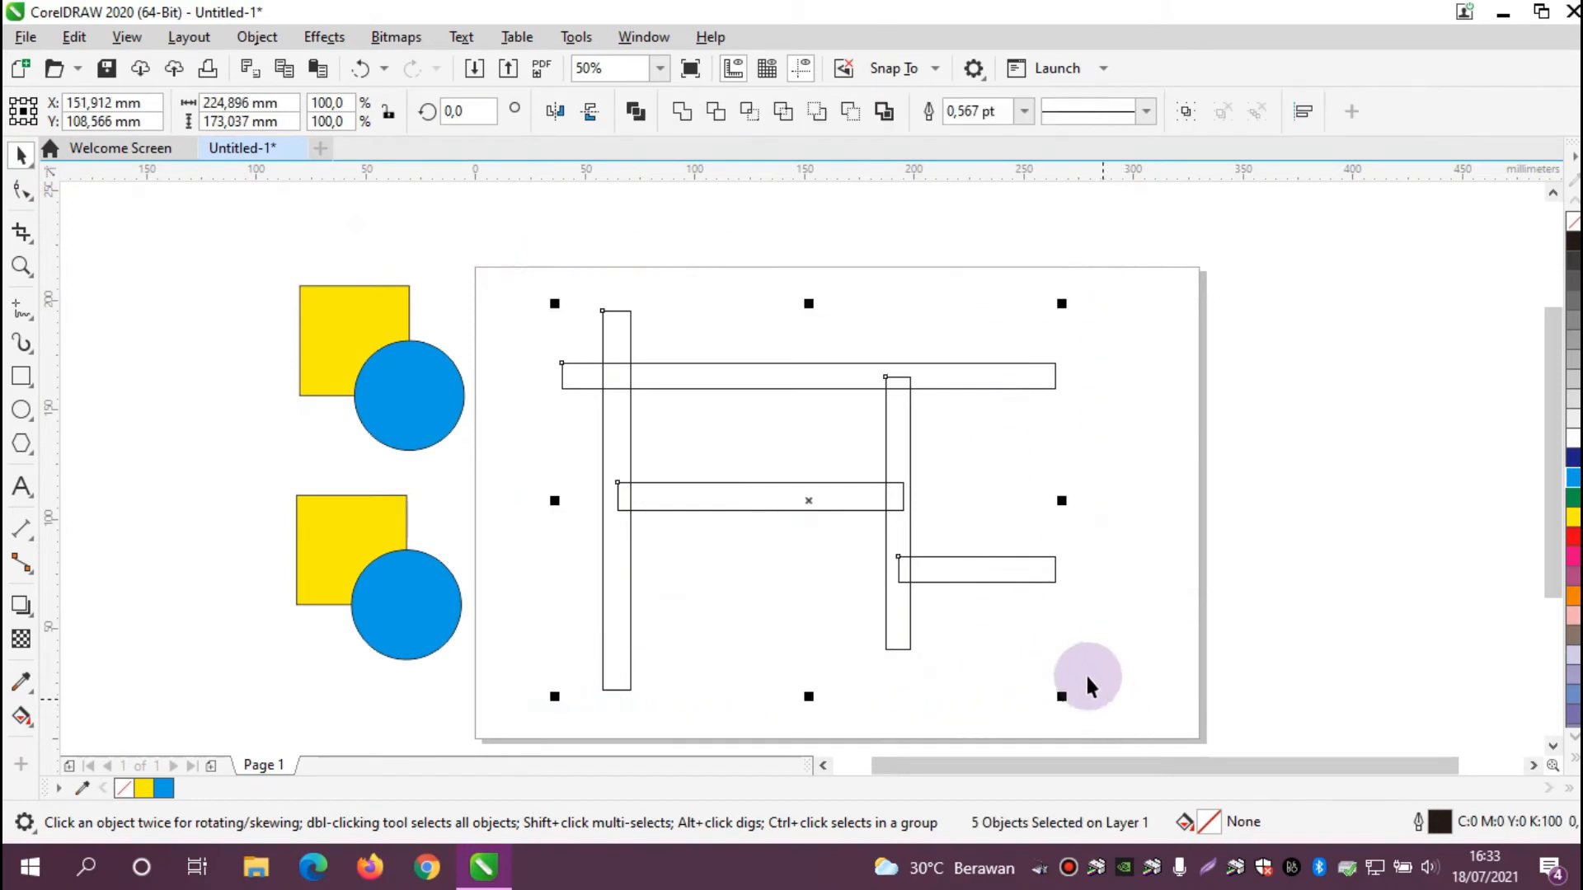
{"action": "left_click", "coordinate": [677, 113]}
{"action": "left_click", "coordinate": [822, 265]}
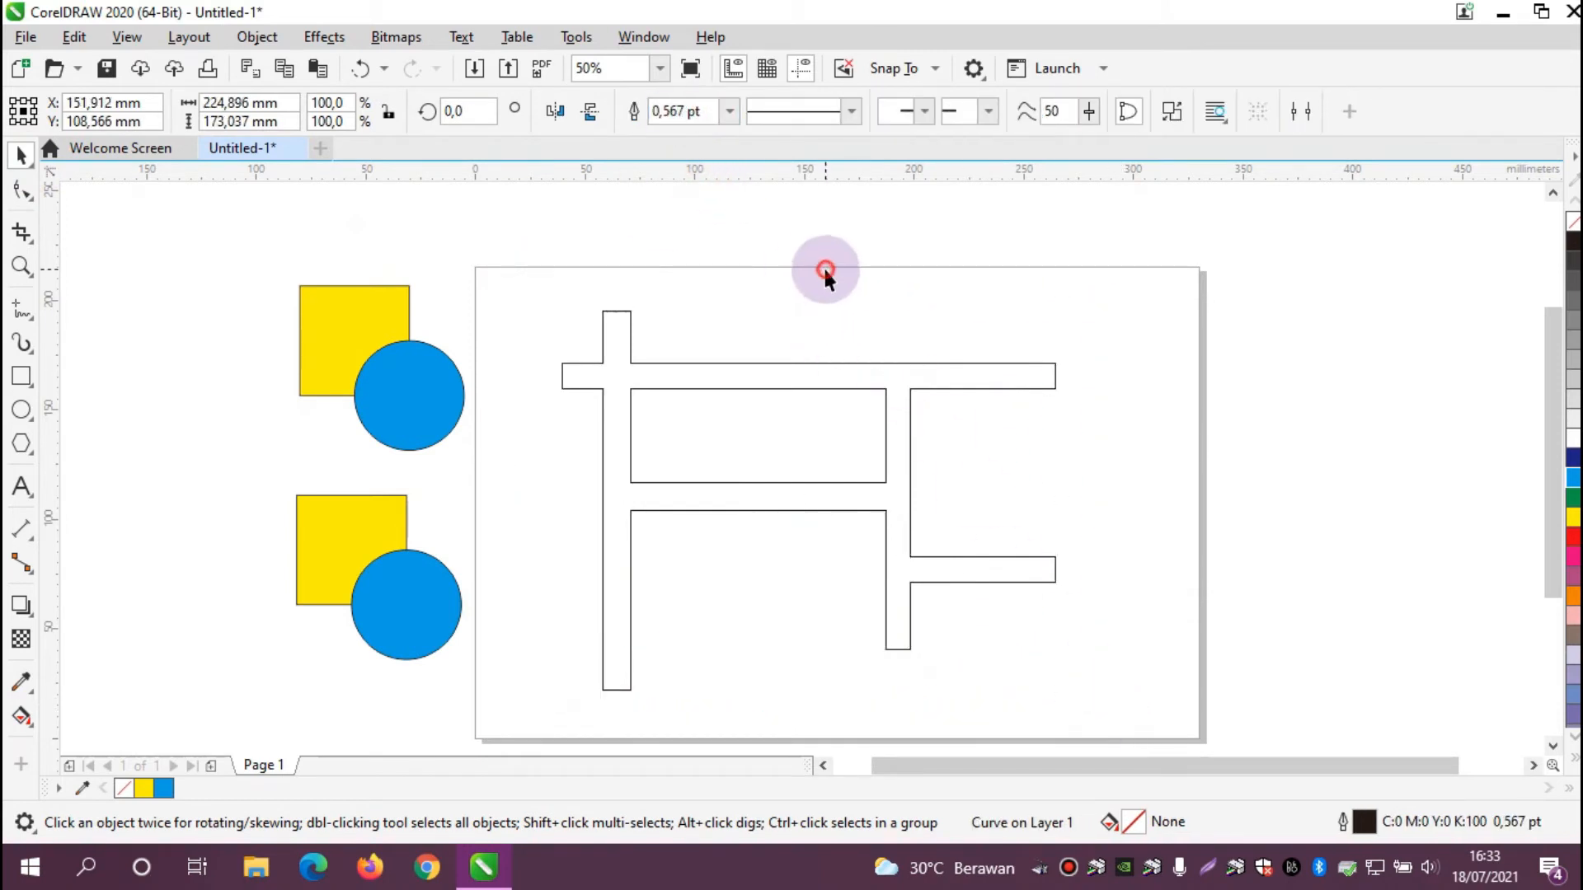
- Delete the welded street-like outline from the page
{"action": "left_click", "coordinate": [648, 426]}
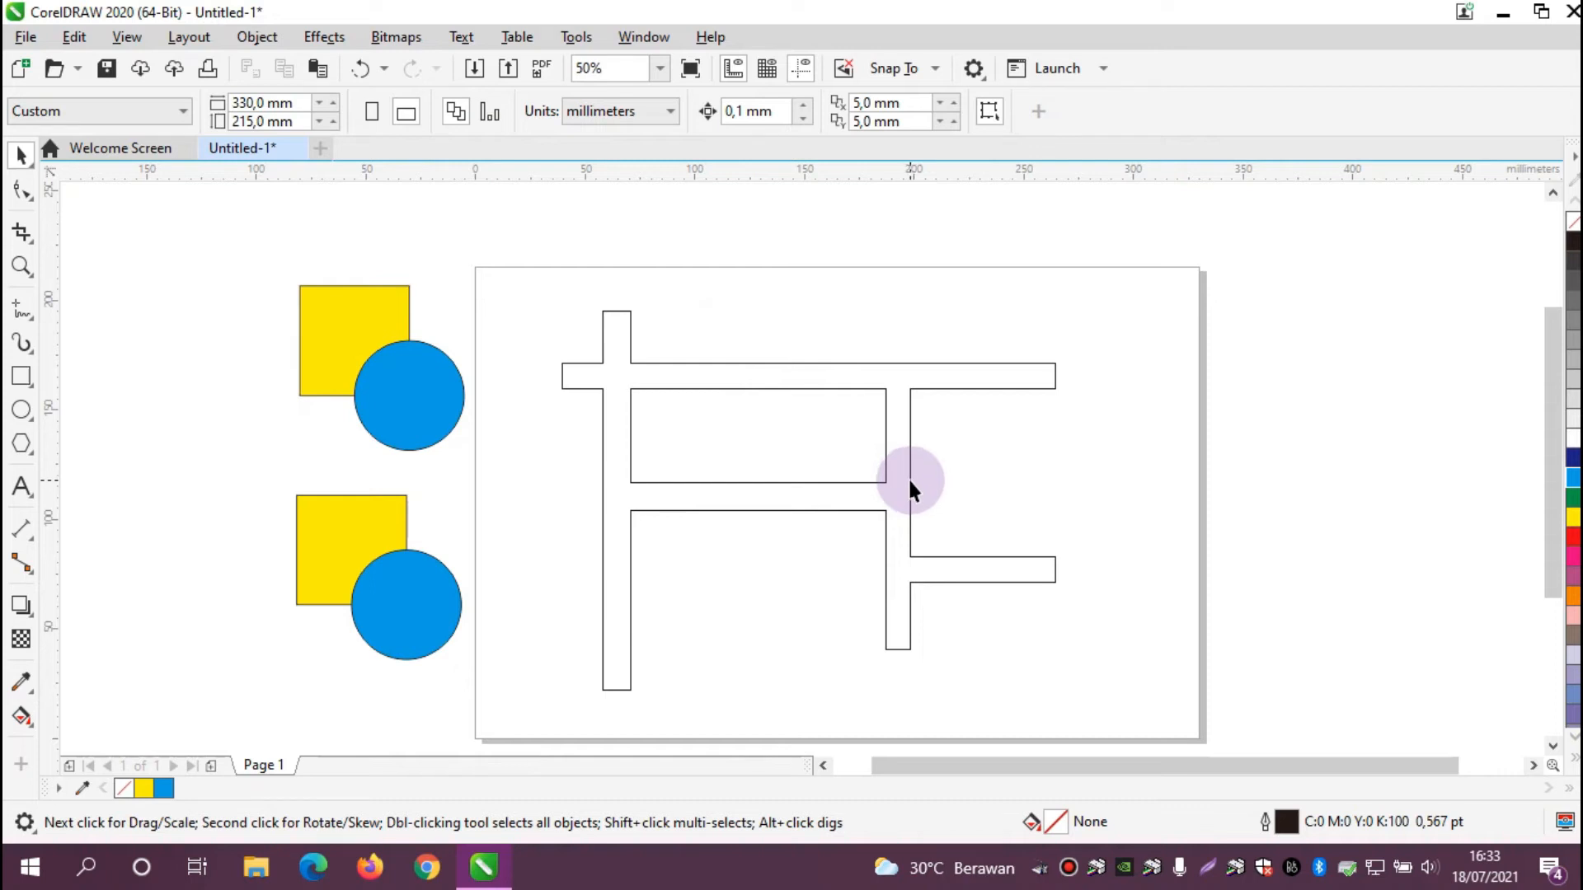
{"action": "left_click", "coordinate": [847, 496]}
{"action": "key", "text": "Delete"}
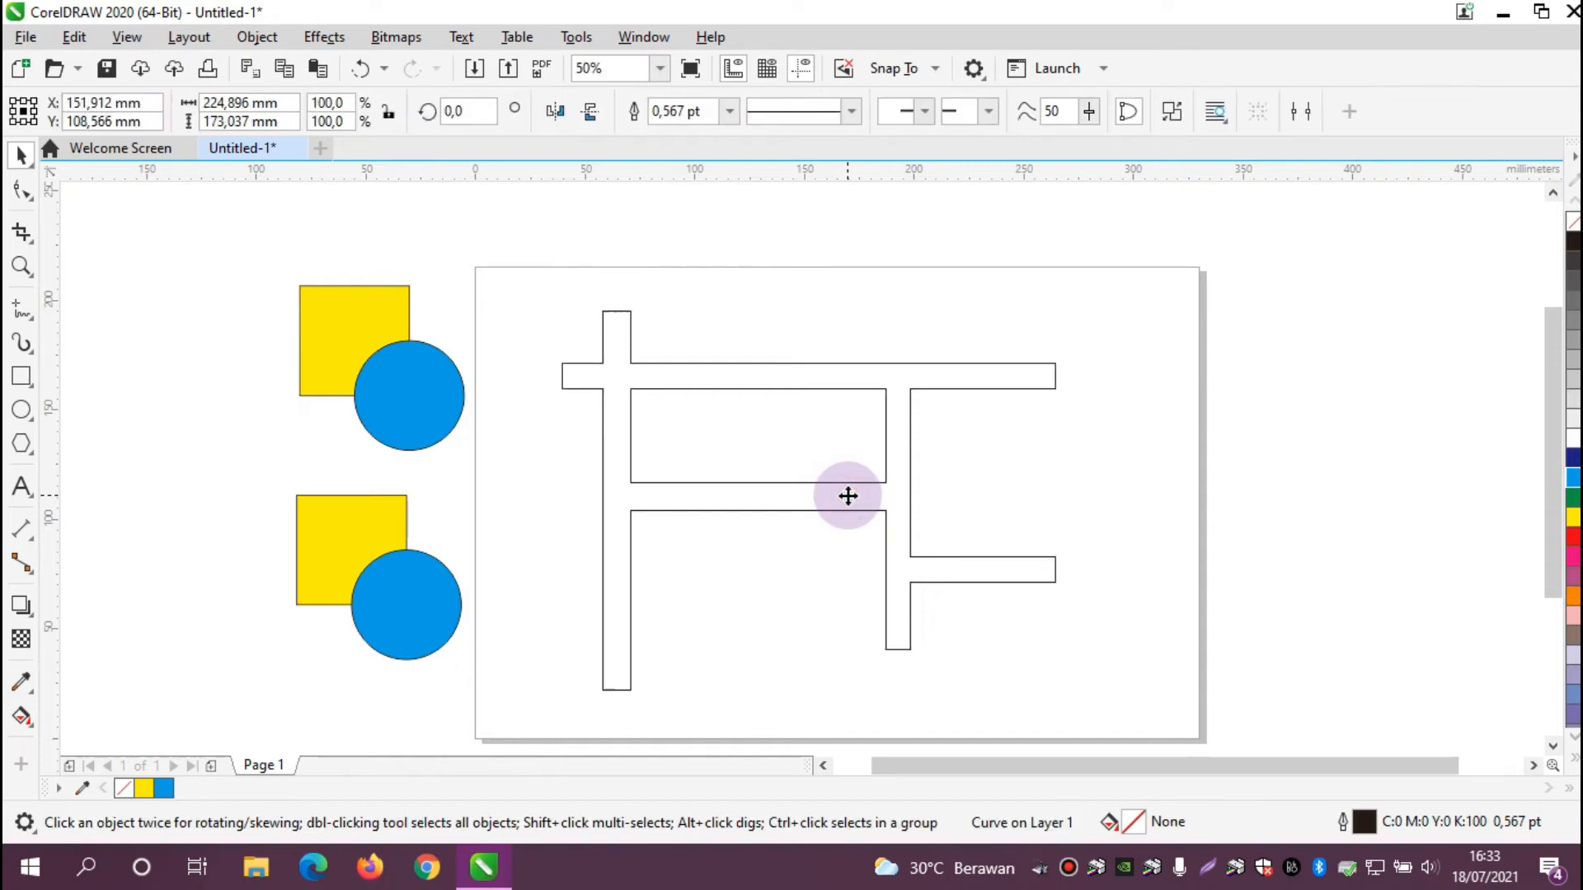
- Move the upper off-page square-and-circle pair onto the page at about X 129 mm, Y 164 mm
{"action": "left_click_drag", "start_coordinate": [369, 361], "coordinate": [491, 464]}
{"action": "left_click_drag", "start_coordinate": [403, 399], "coordinate": [779, 406]}
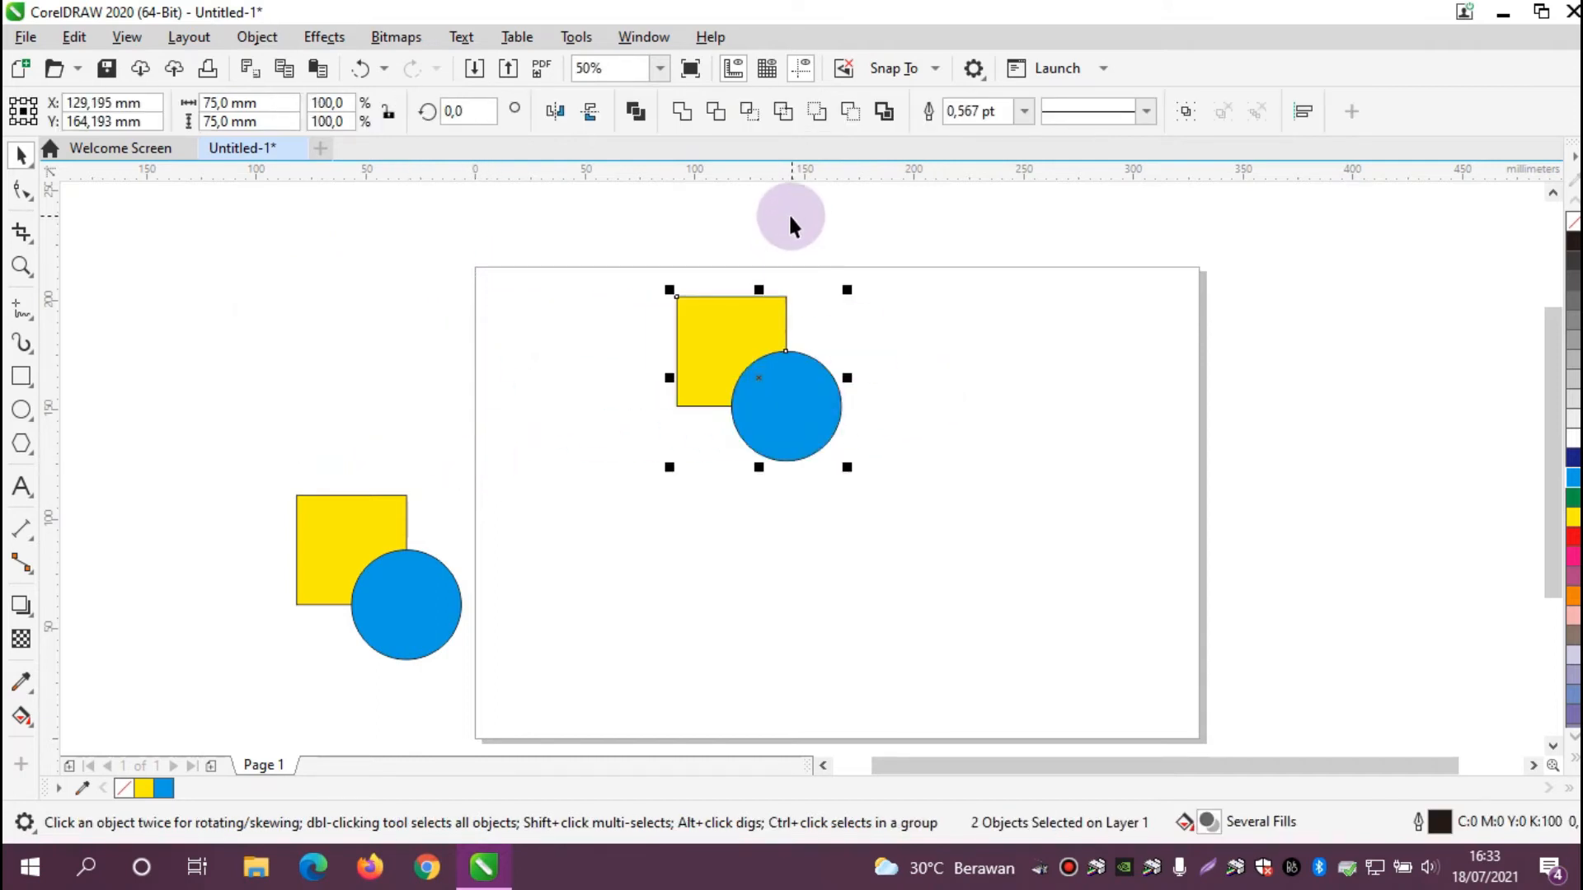
{"action": "left_click", "coordinate": [869, 408]}
{"action": "mouse_move", "coordinate": [803, 416]}
{"action": "left_mouse_down"}
{"action": "mouse_move", "coordinate": [853, 462]}
{"action": "mouse_move", "coordinate": [786, 407]}
{"action": "left_mouse_up"}
{"action": "left_click", "coordinate": [910, 384]}
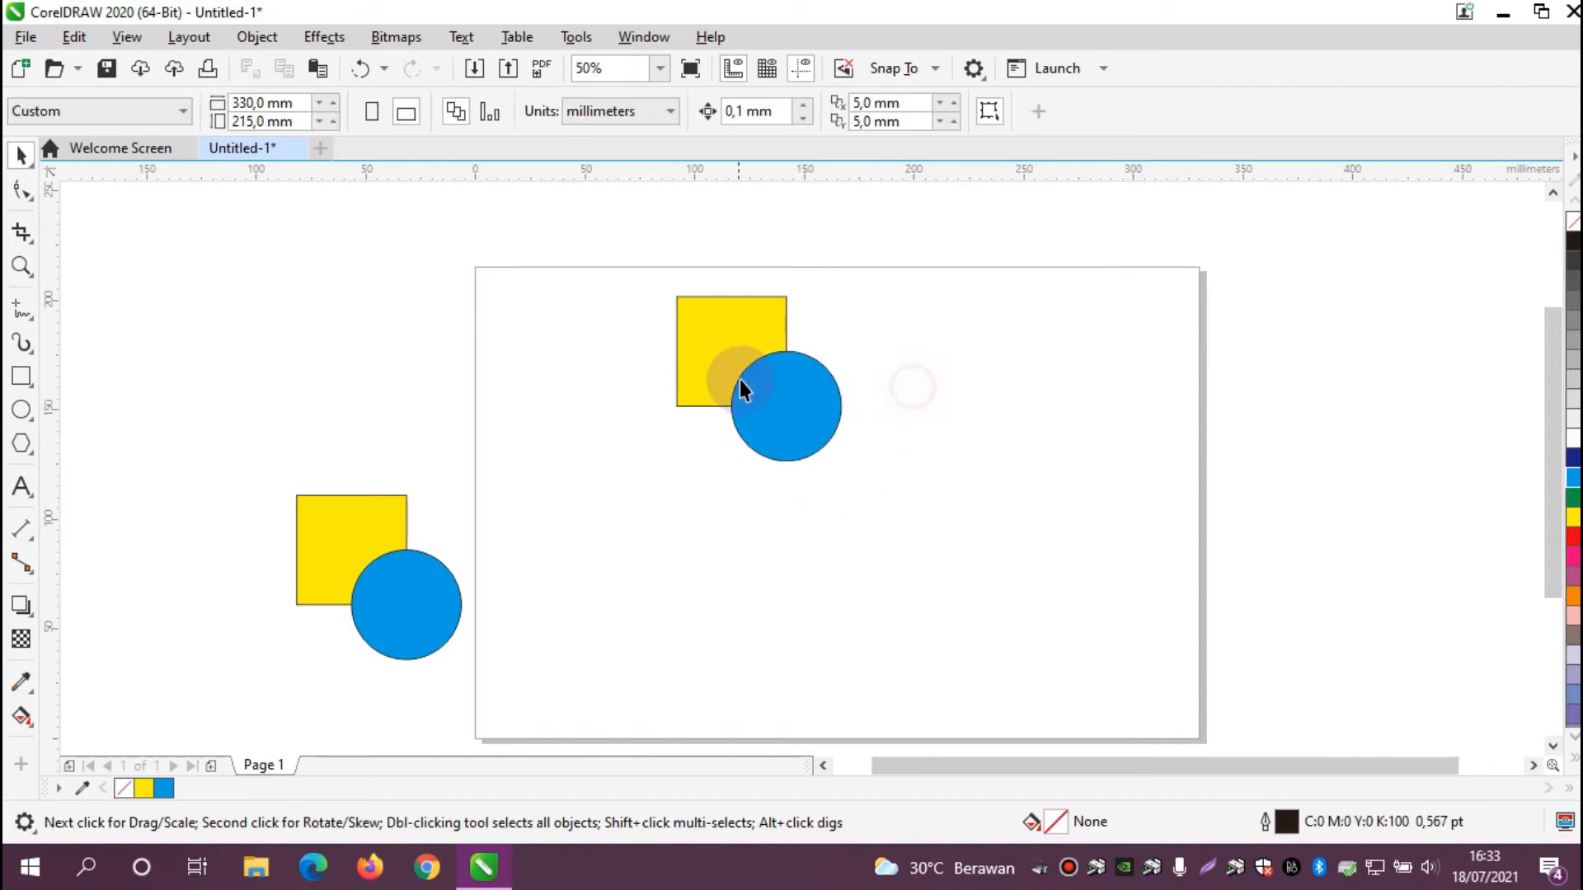
{"action": "left_click", "coordinate": [723, 328]}
{"action": "left_click", "coordinate": [674, 502]}
{"action": "left_click", "coordinate": [685, 288]}
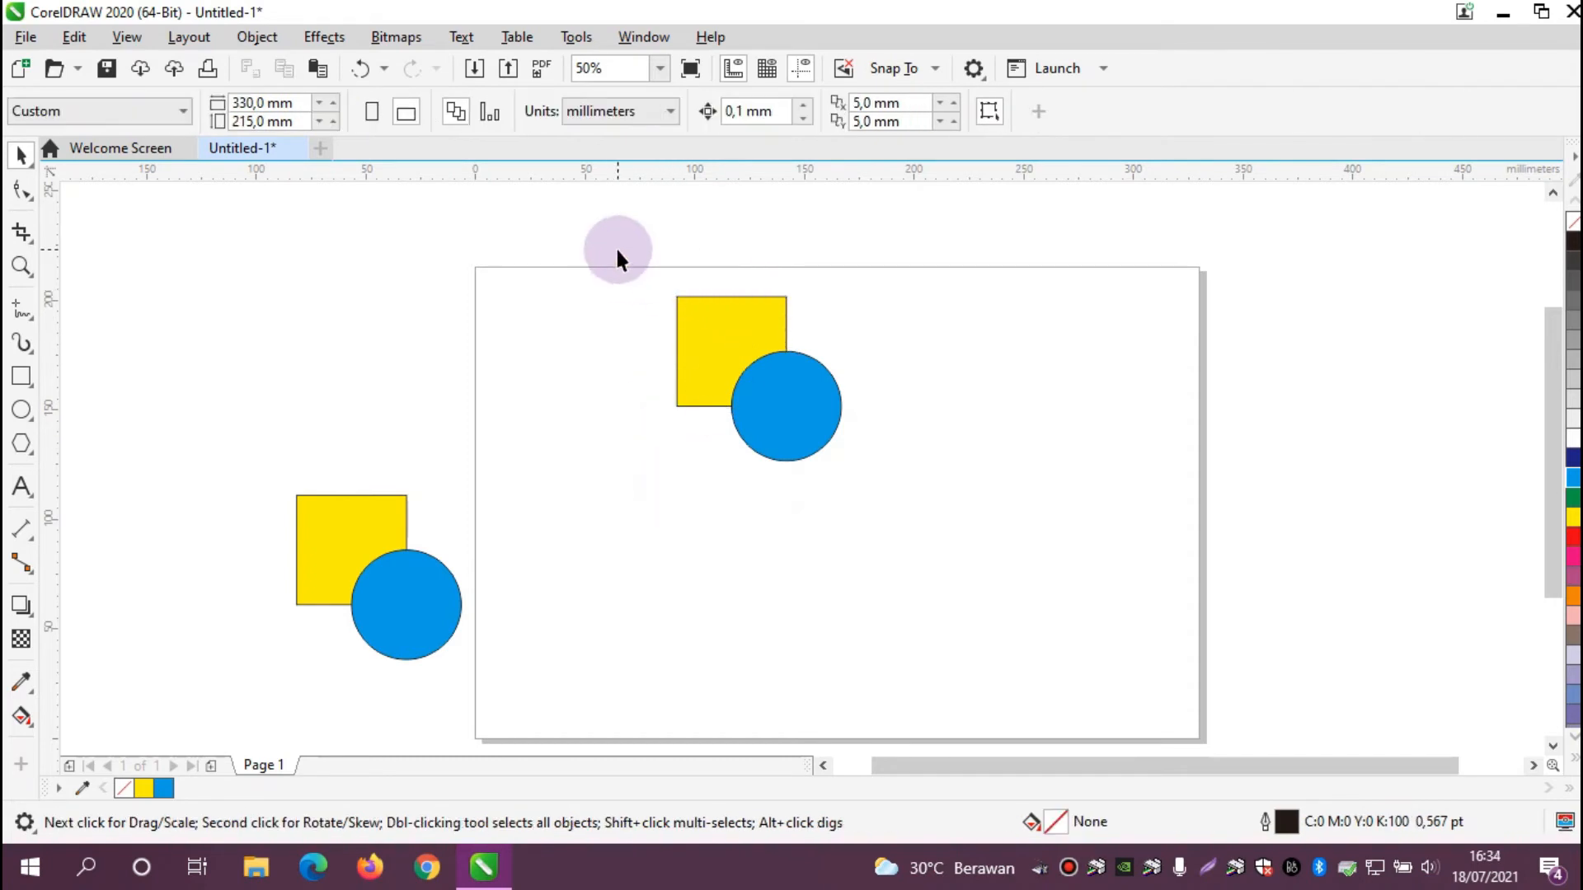
- Trim the square with the overlapping circle and move the circle away to about X 154 mm, Y 141 mm
{"action": "left_click_drag", "start_coordinate": [846, 462], "coordinate": [871, 488]}
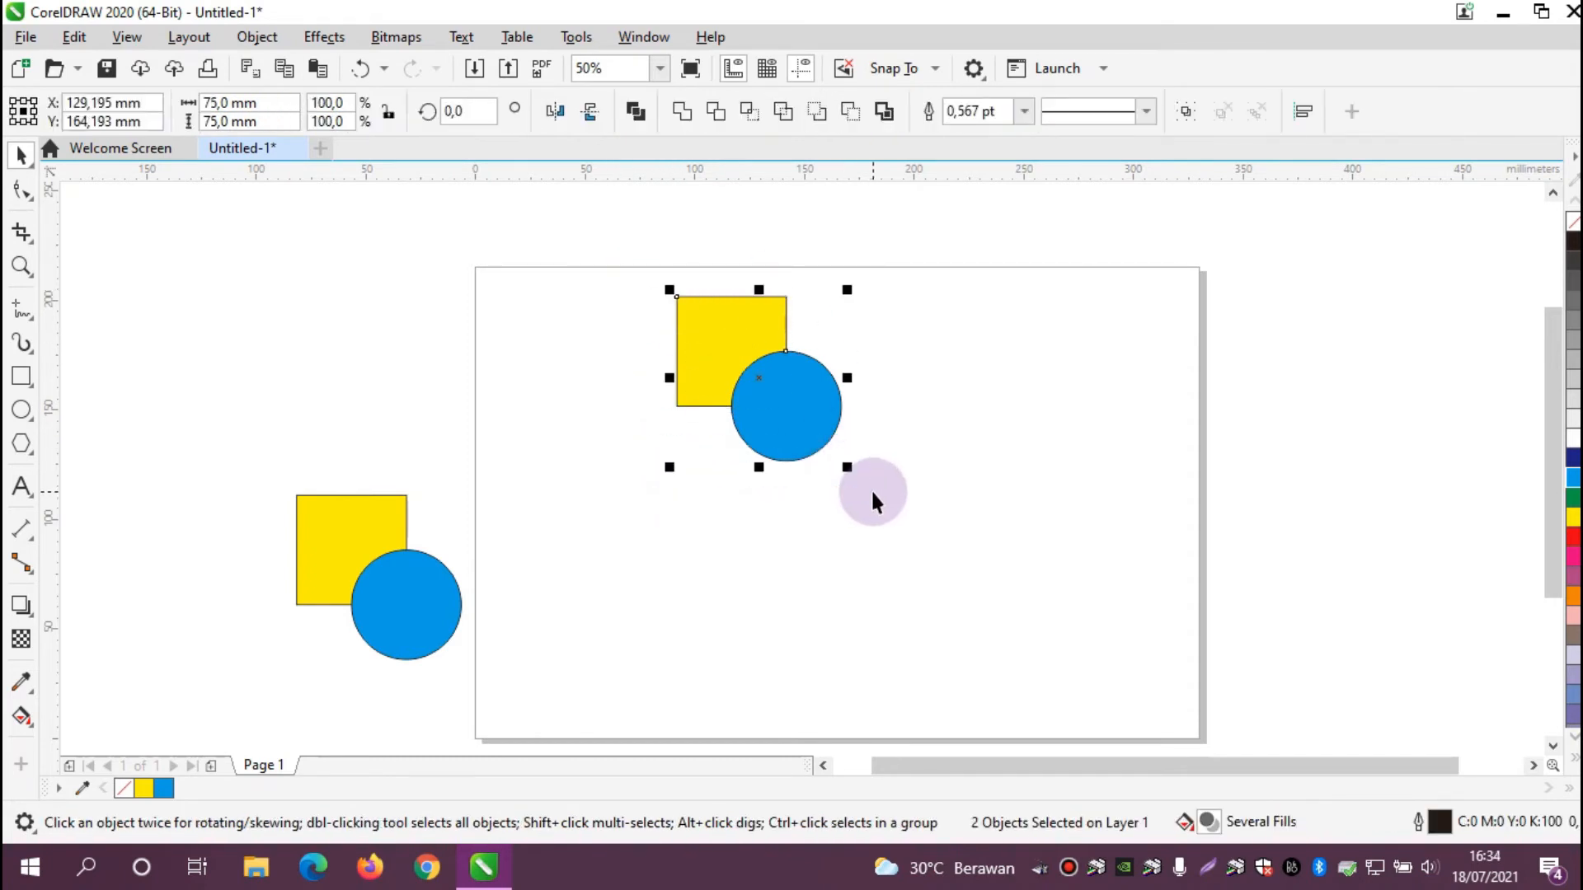
{"action": "left_click", "coordinate": [717, 114]}
{"action": "left_click", "coordinate": [848, 275]}
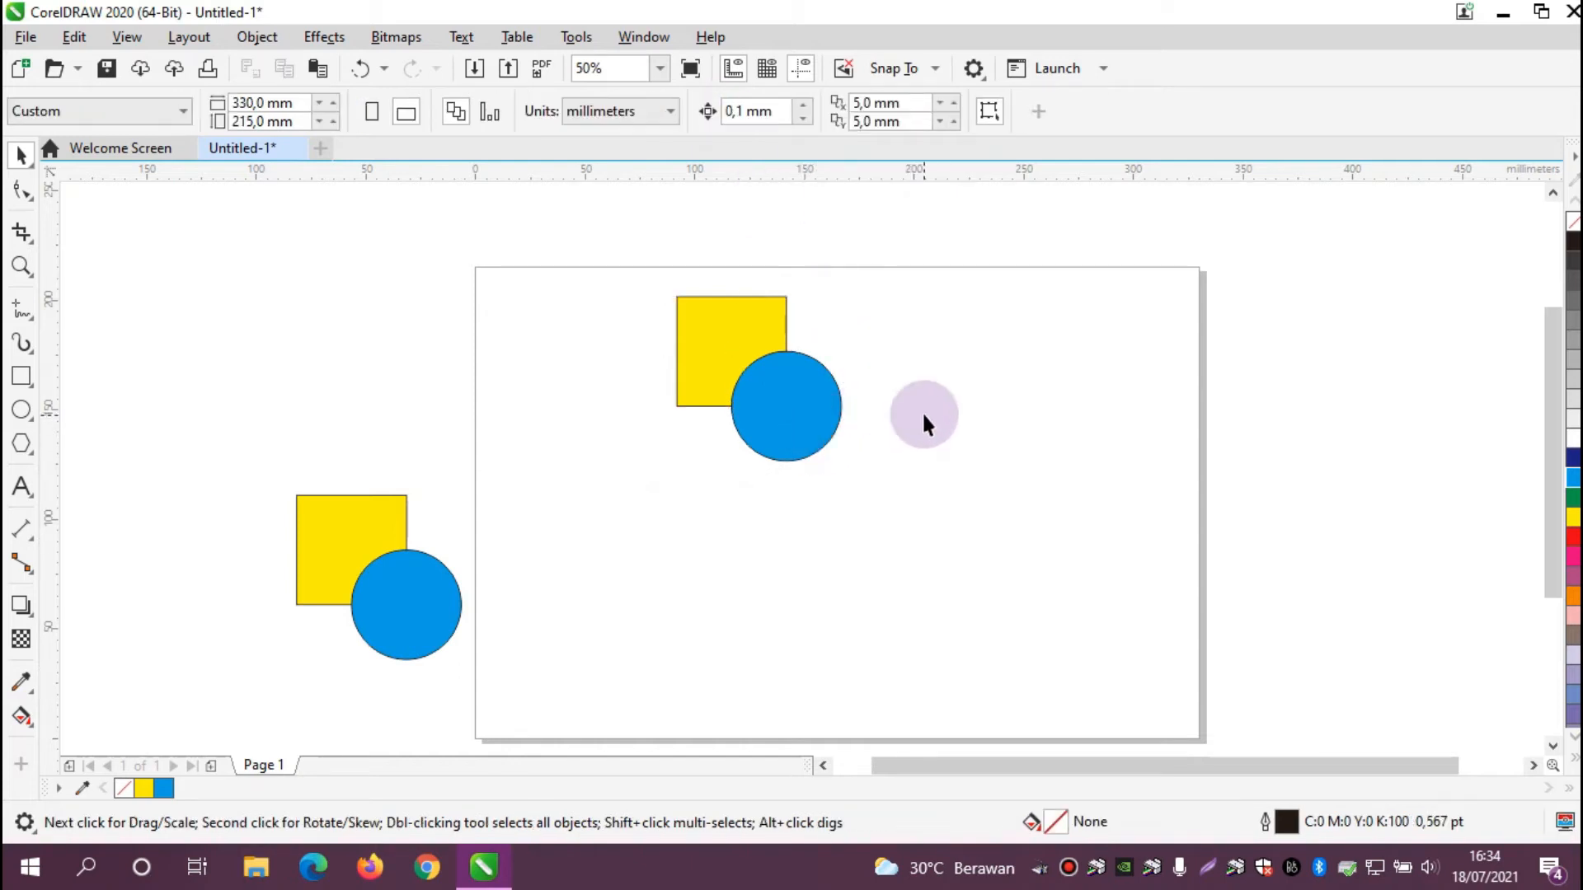
{"action": "left_click", "coordinate": [818, 407]}
{"action": "left_click_drag", "start_coordinate": [813, 411], "coordinate": [836, 441]}
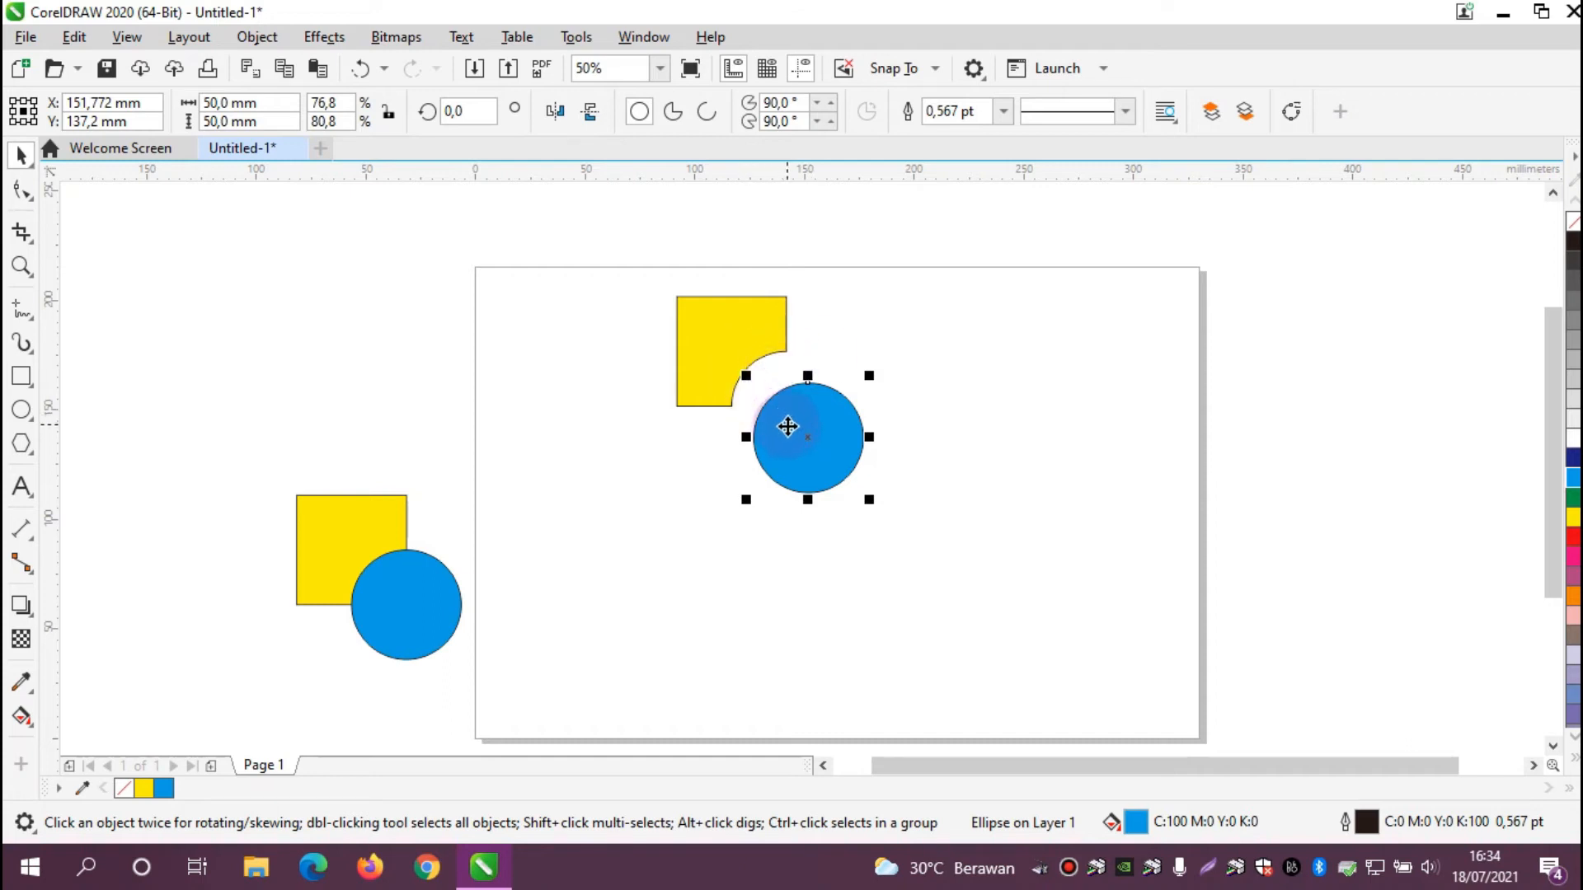
{"action": "left_click_drag", "start_coordinate": [810, 435], "coordinate": [814, 424]}
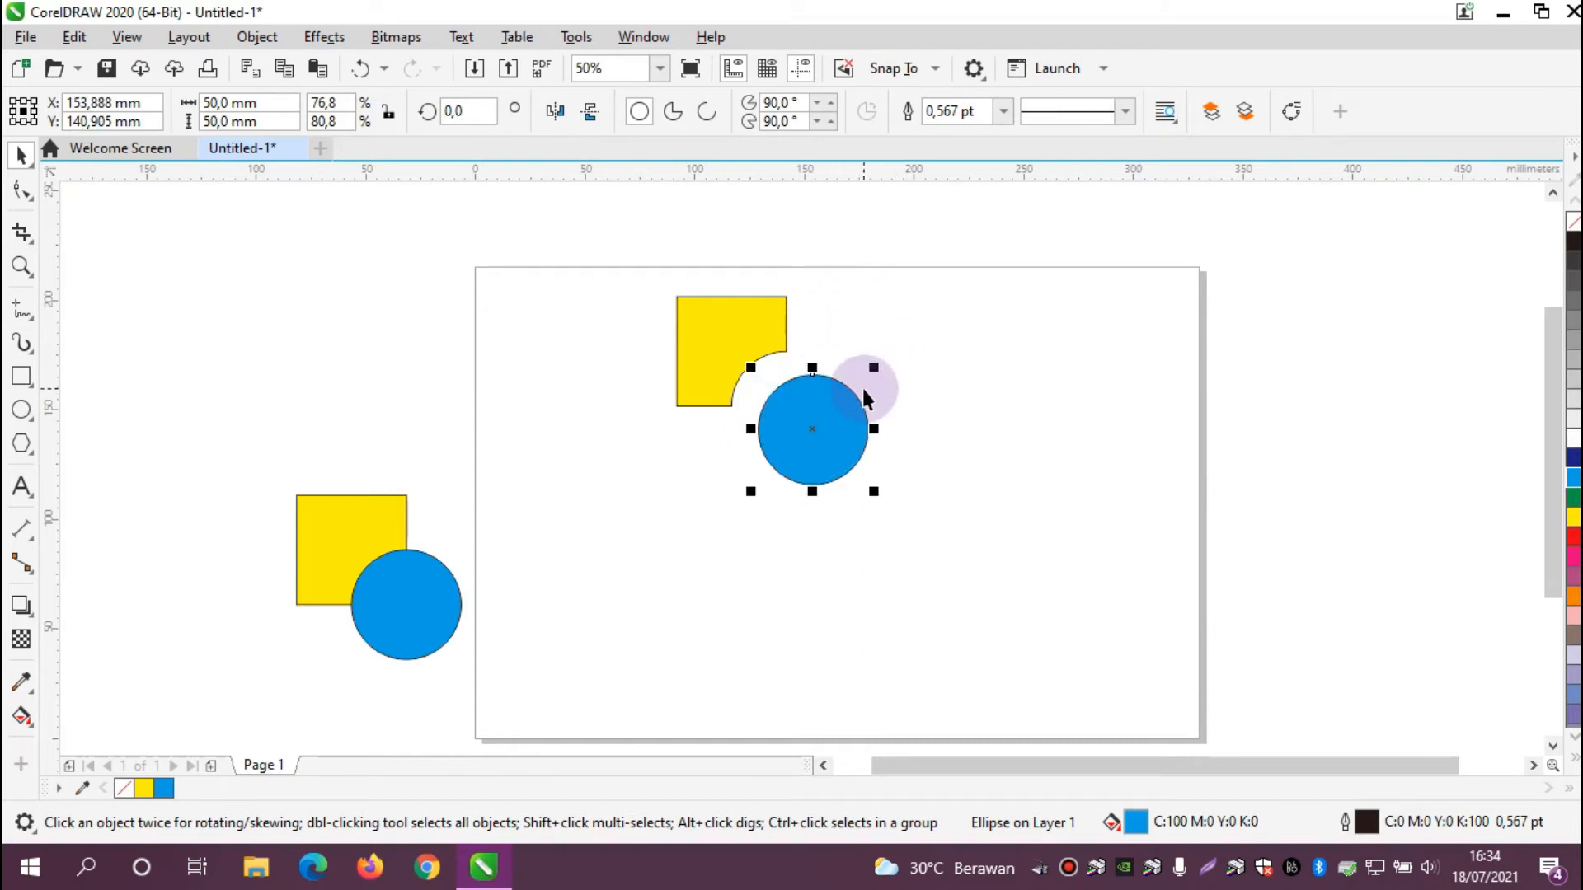
- Delete the trimmed square and its circle, and move the remaining off-page pair onto the page at about X 135 mm, Y 163 mm
{"action": "left_click_drag", "start_coordinate": [653, 257], "coordinate": [948, 515]}
{"action": "key", "text": "Delete"}
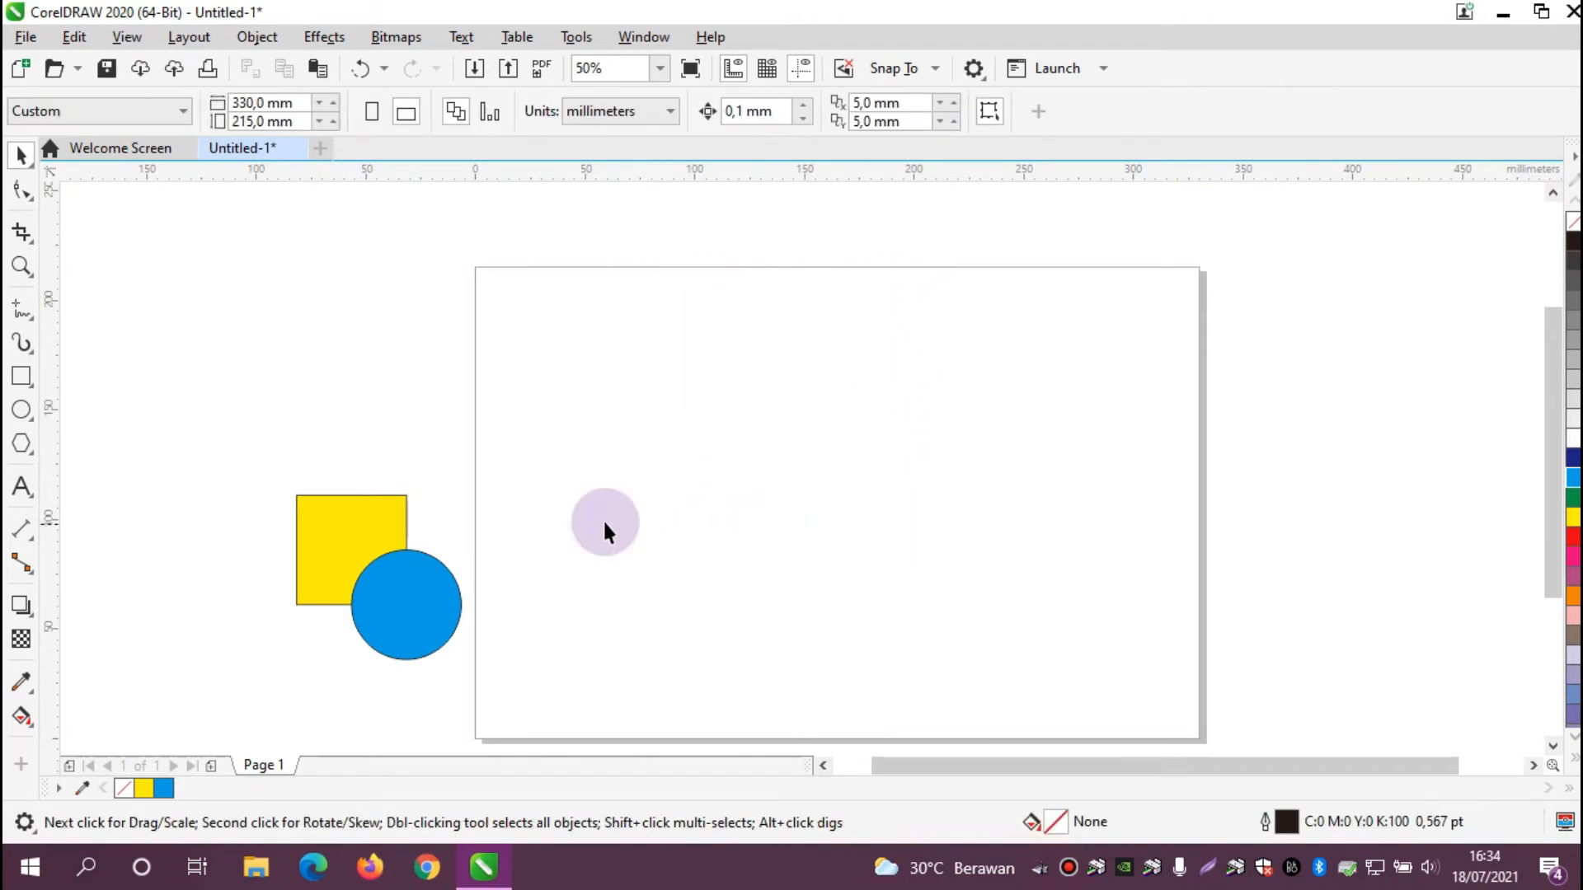
{"action": "left_click_drag", "start_coordinate": [338, 554], "coordinate": [463, 664]}
{"action": "left_click_drag", "start_coordinate": [392, 573], "coordinate": [785, 378]}
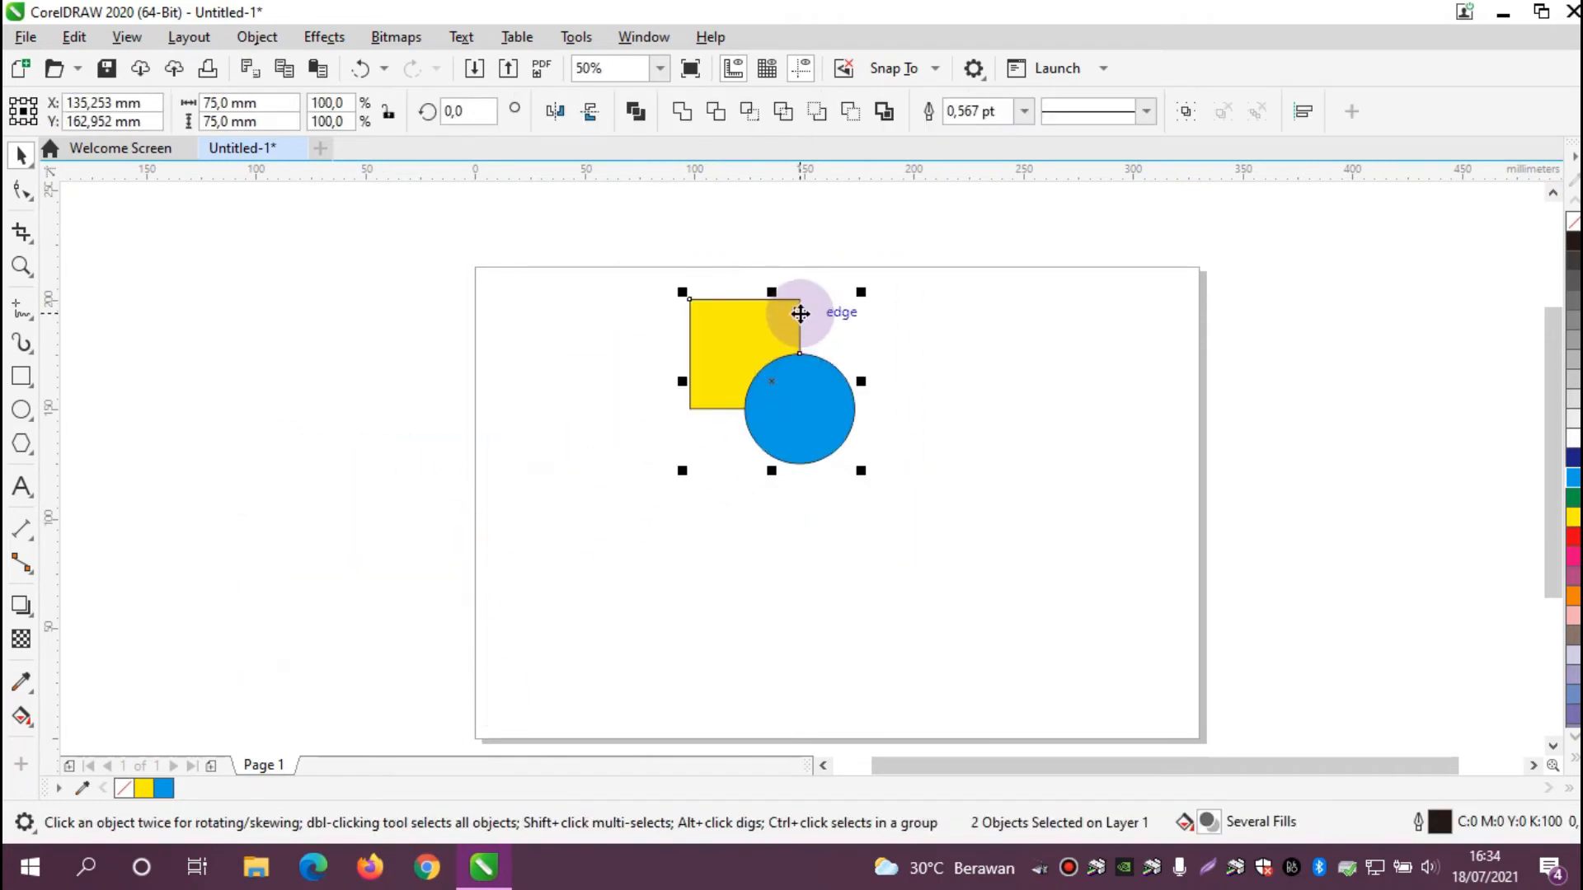
- Intersect the square and circle, and fill the overlap piece red after placing it at about X 207 mm, Y 186 mm
{"action": "left_click", "coordinate": [753, 109]}
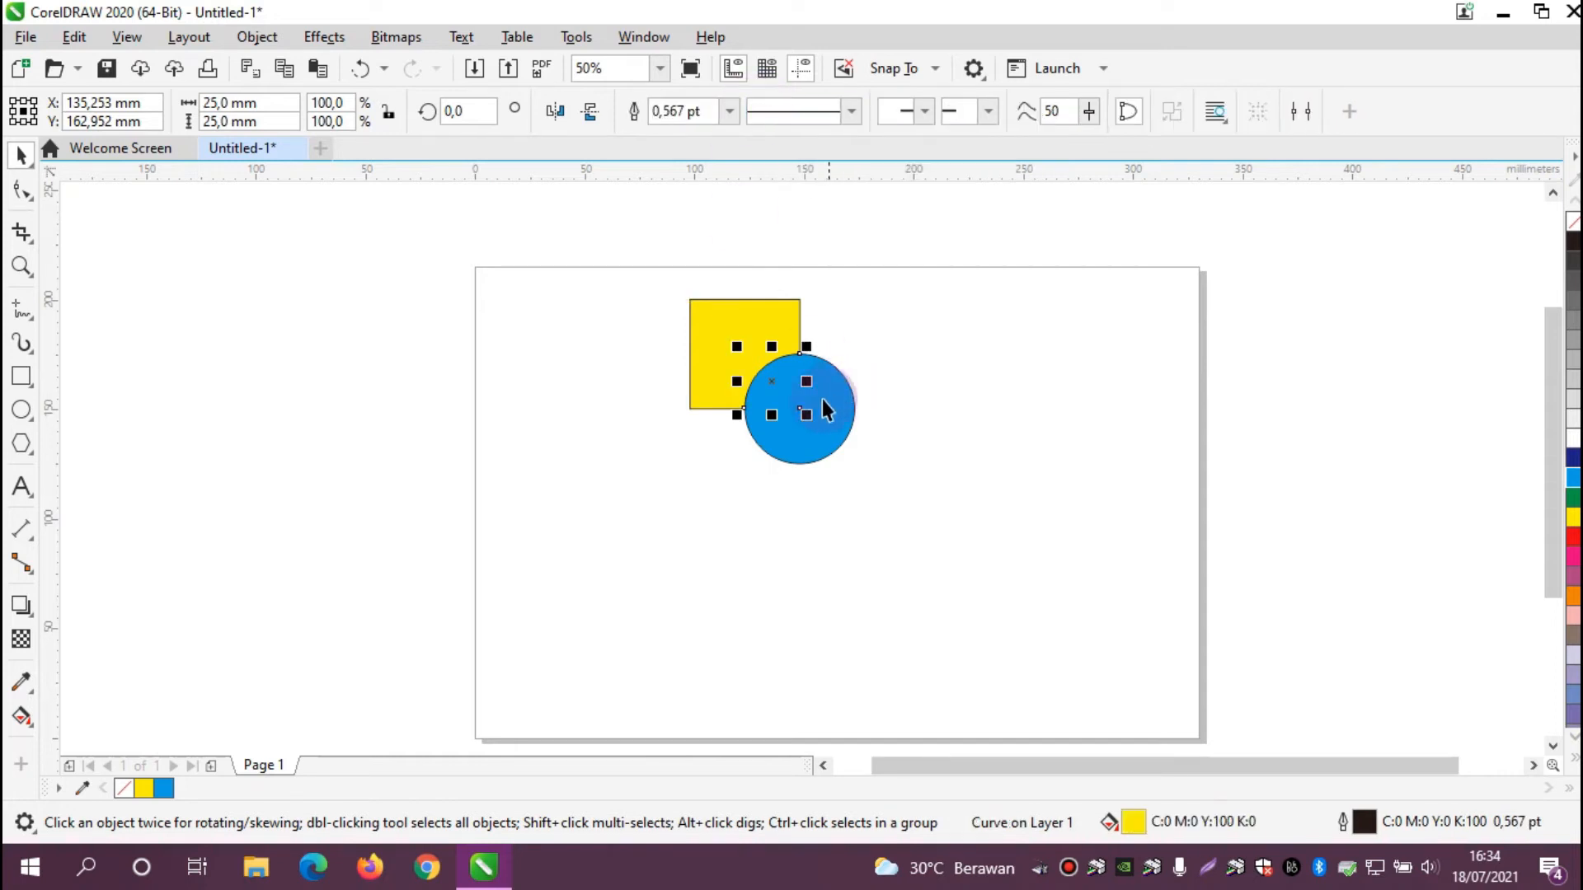
{"action": "left_click_drag", "start_coordinate": [779, 378], "coordinate": [937, 329]}
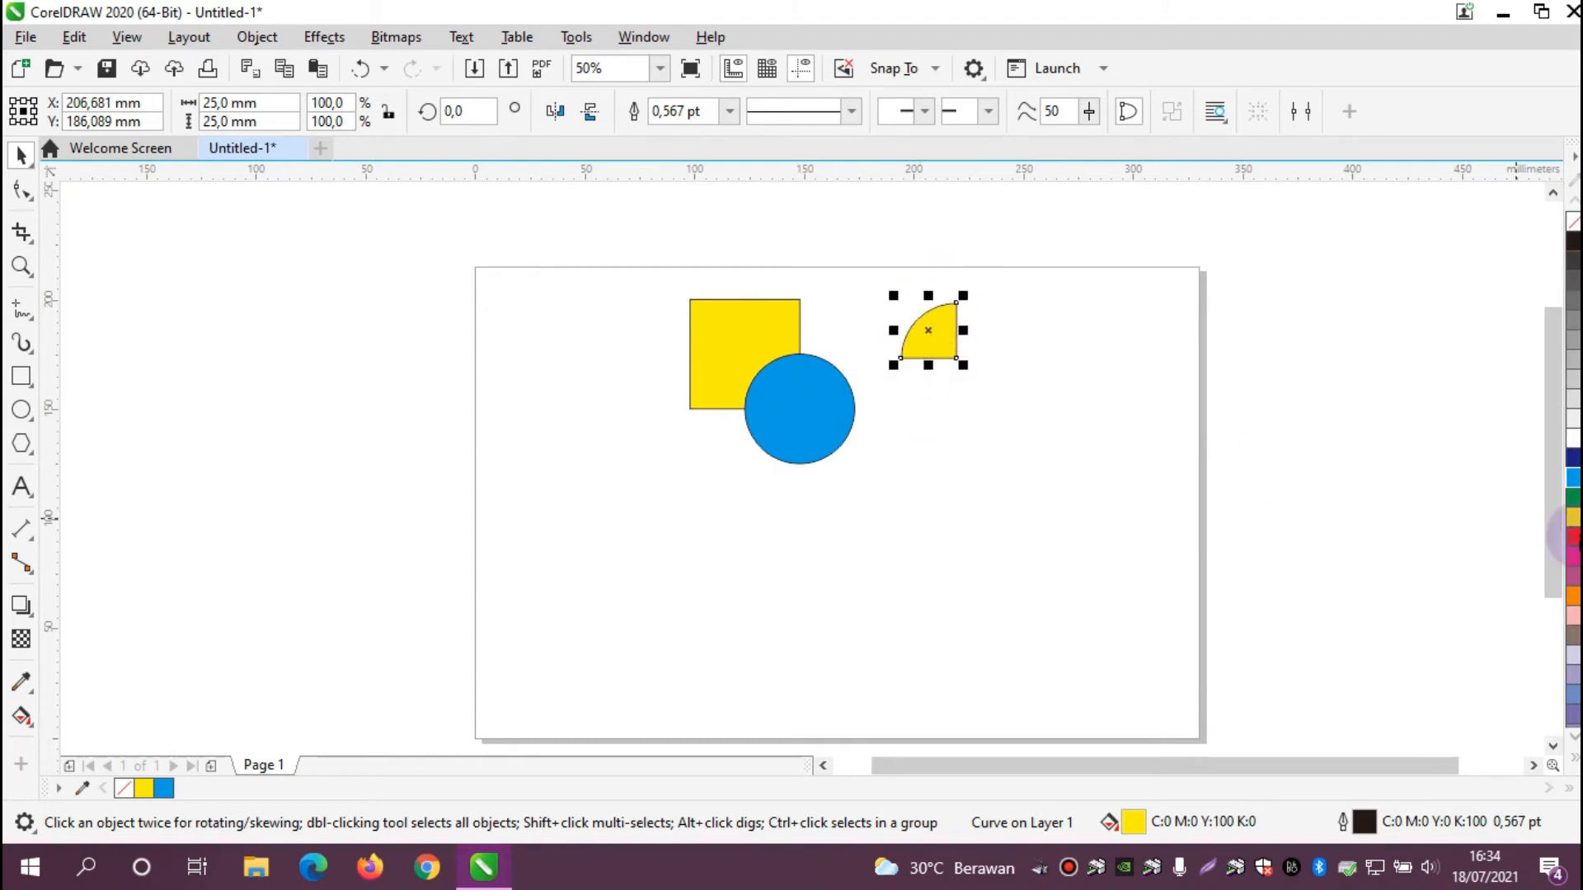
{"action": "left_click", "coordinate": [1573, 535]}
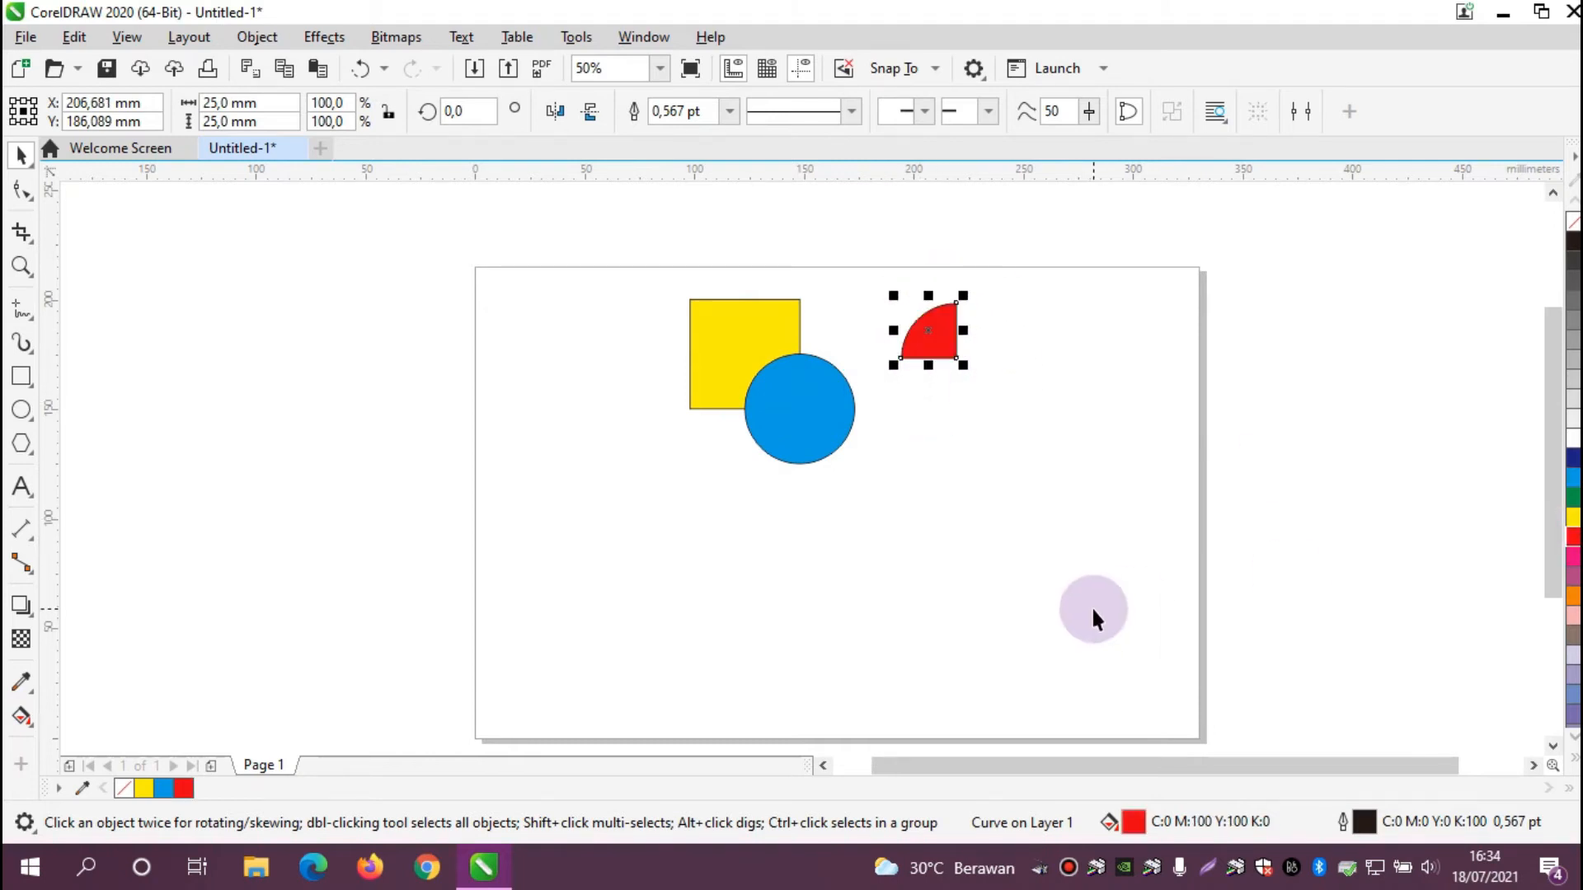
- Delete the red intersection piece
{"action": "left_click_drag", "start_coordinate": [983, 330], "coordinate": [1107, 336]}
{"action": "key", "text": "Delete"}
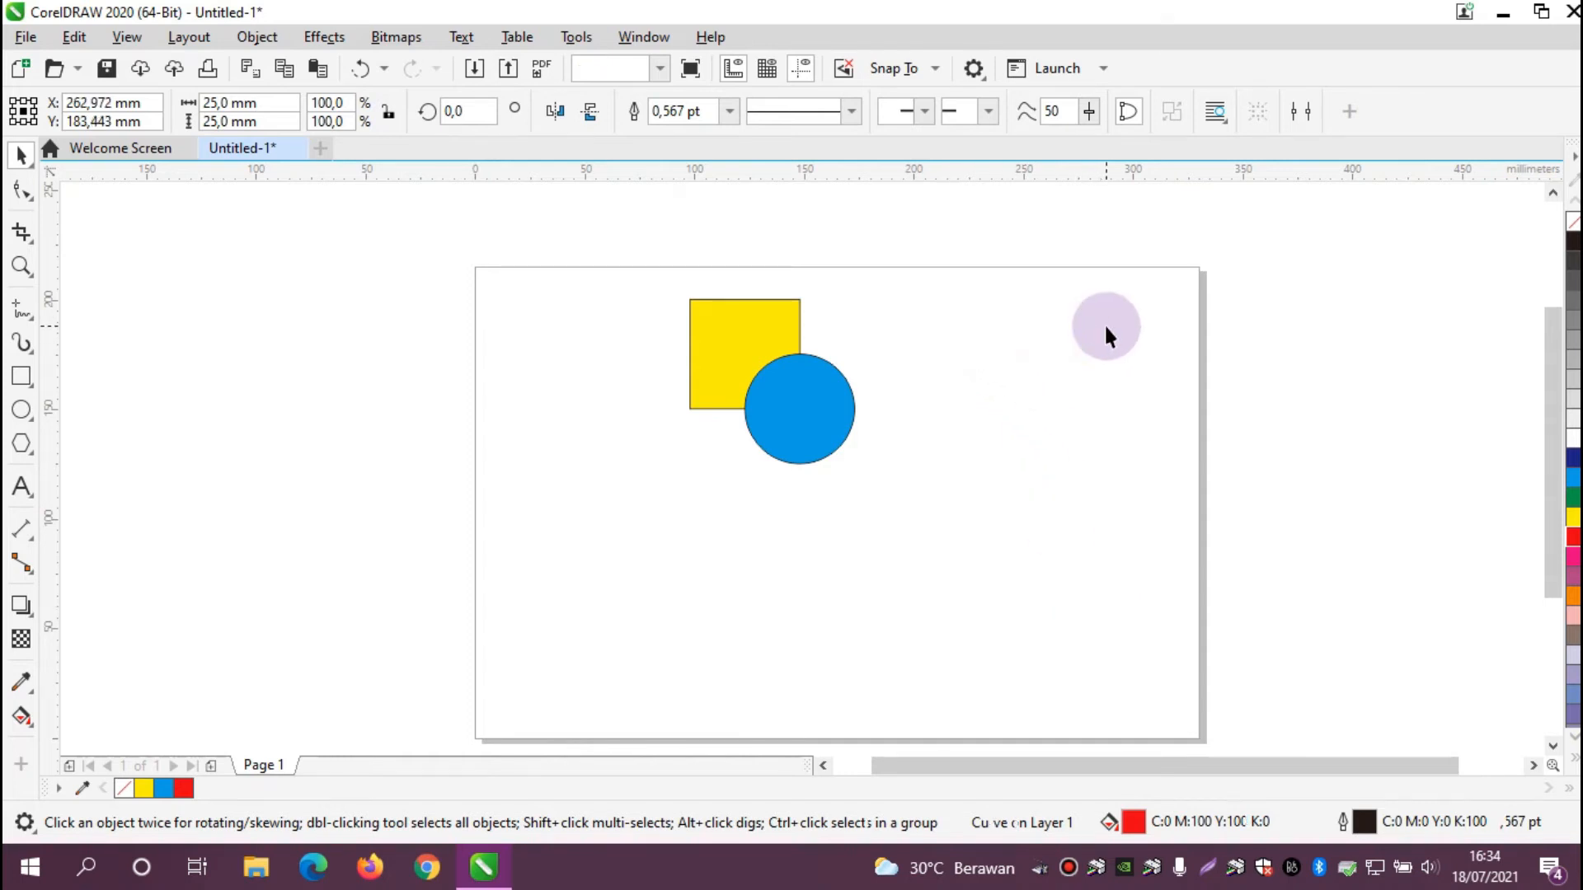
- Simplify the overlapping square and circle, and move the circle away to about X 167 mm, Y 128 mm
{"action": "left_click_drag", "start_coordinate": [611, 293], "coordinate": [895, 507]}
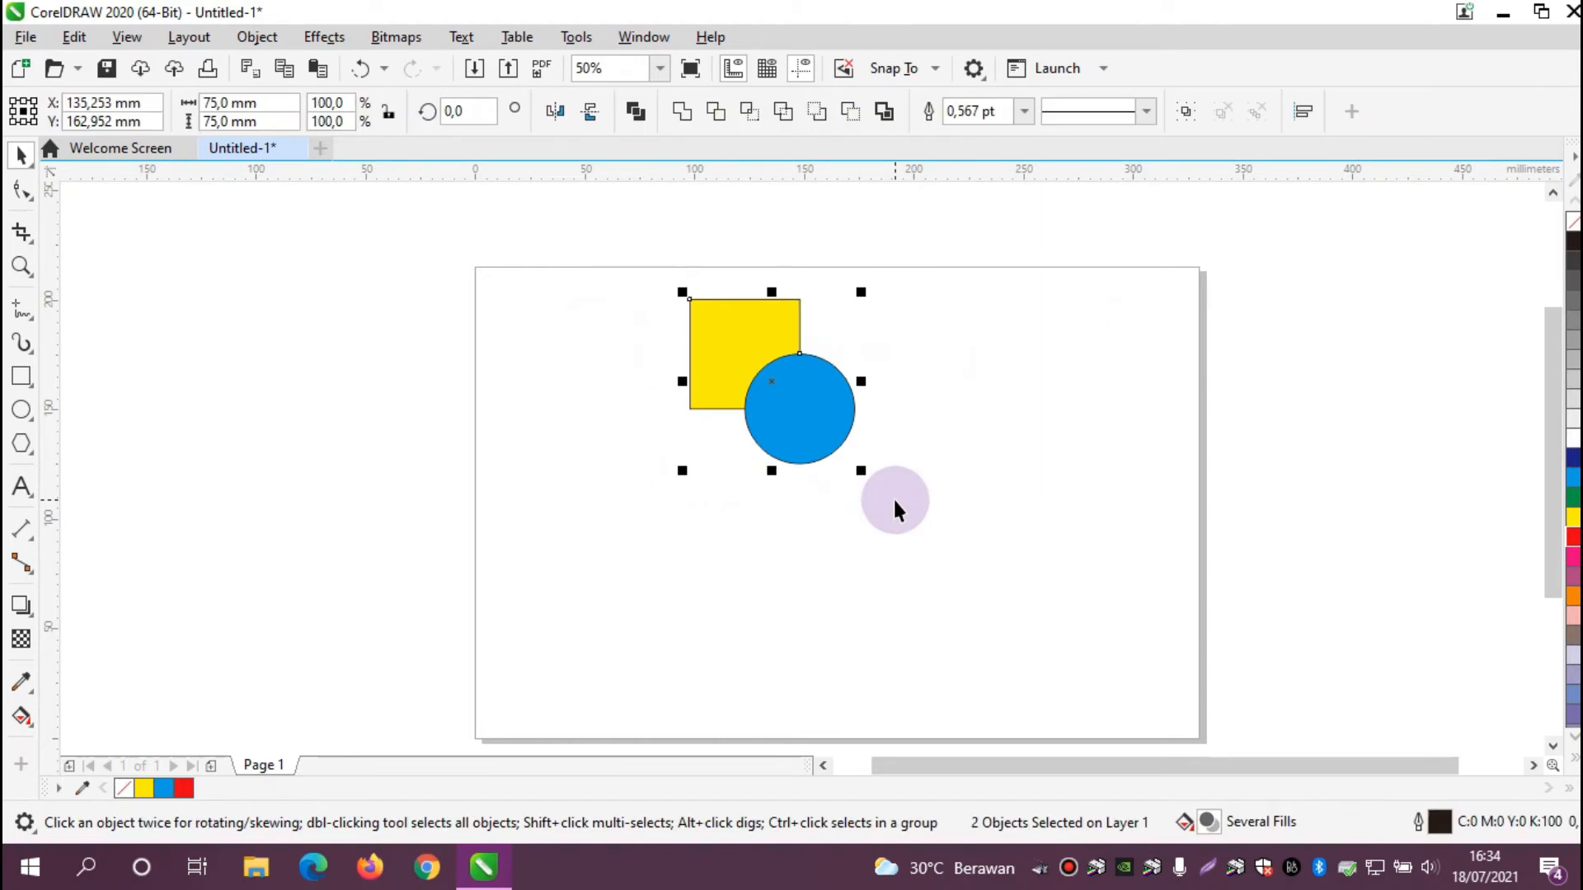
{"action": "left_click", "coordinate": [783, 112]}
{"action": "left_click", "coordinate": [936, 322]}
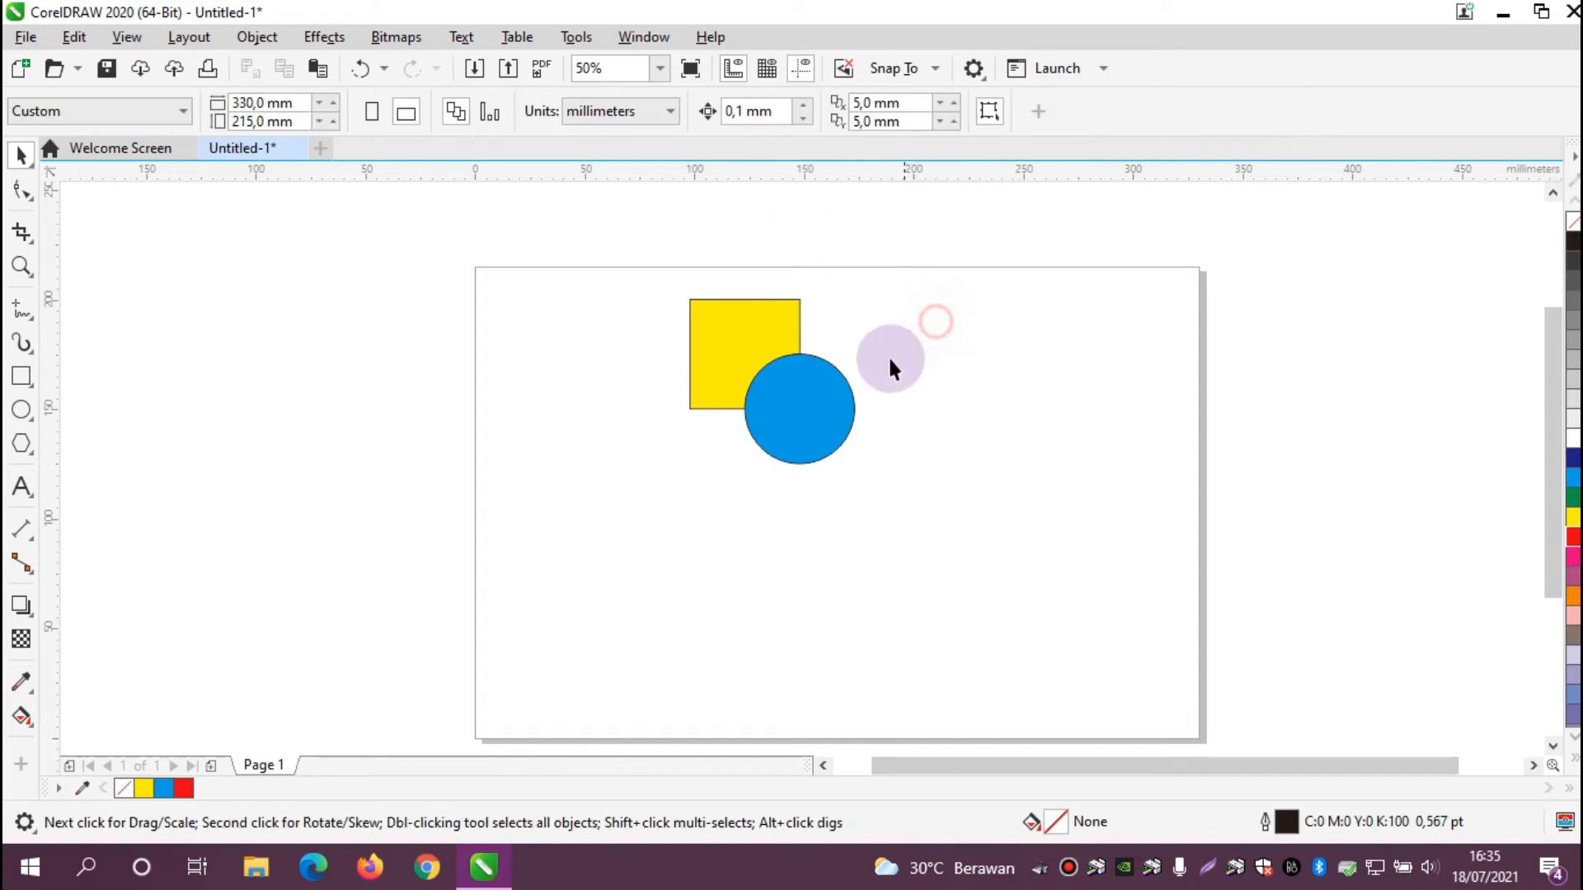
{"action": "left_click", "coordinate": [823, 413]}
{"action": "left_click_drag", "start_coordinate": [841, 441], "coordinate": [865, 563]}
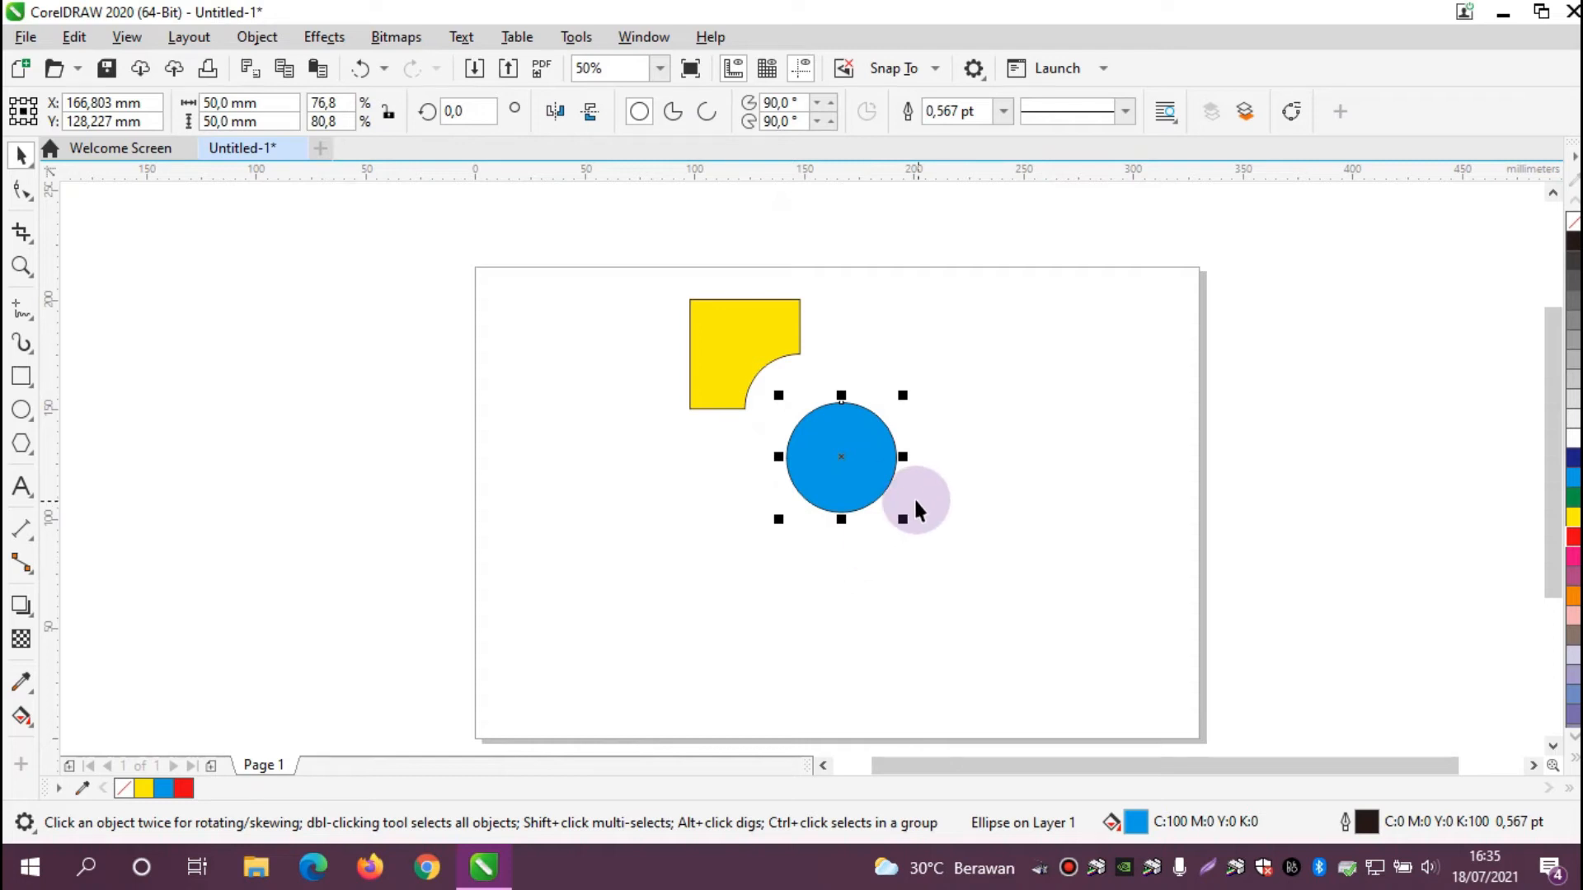
- Undo the circle's move and the Simplify operation
{"action": "key", "text": "ctrl+z"}
{"action": "key", "text": "ctrl+z"}
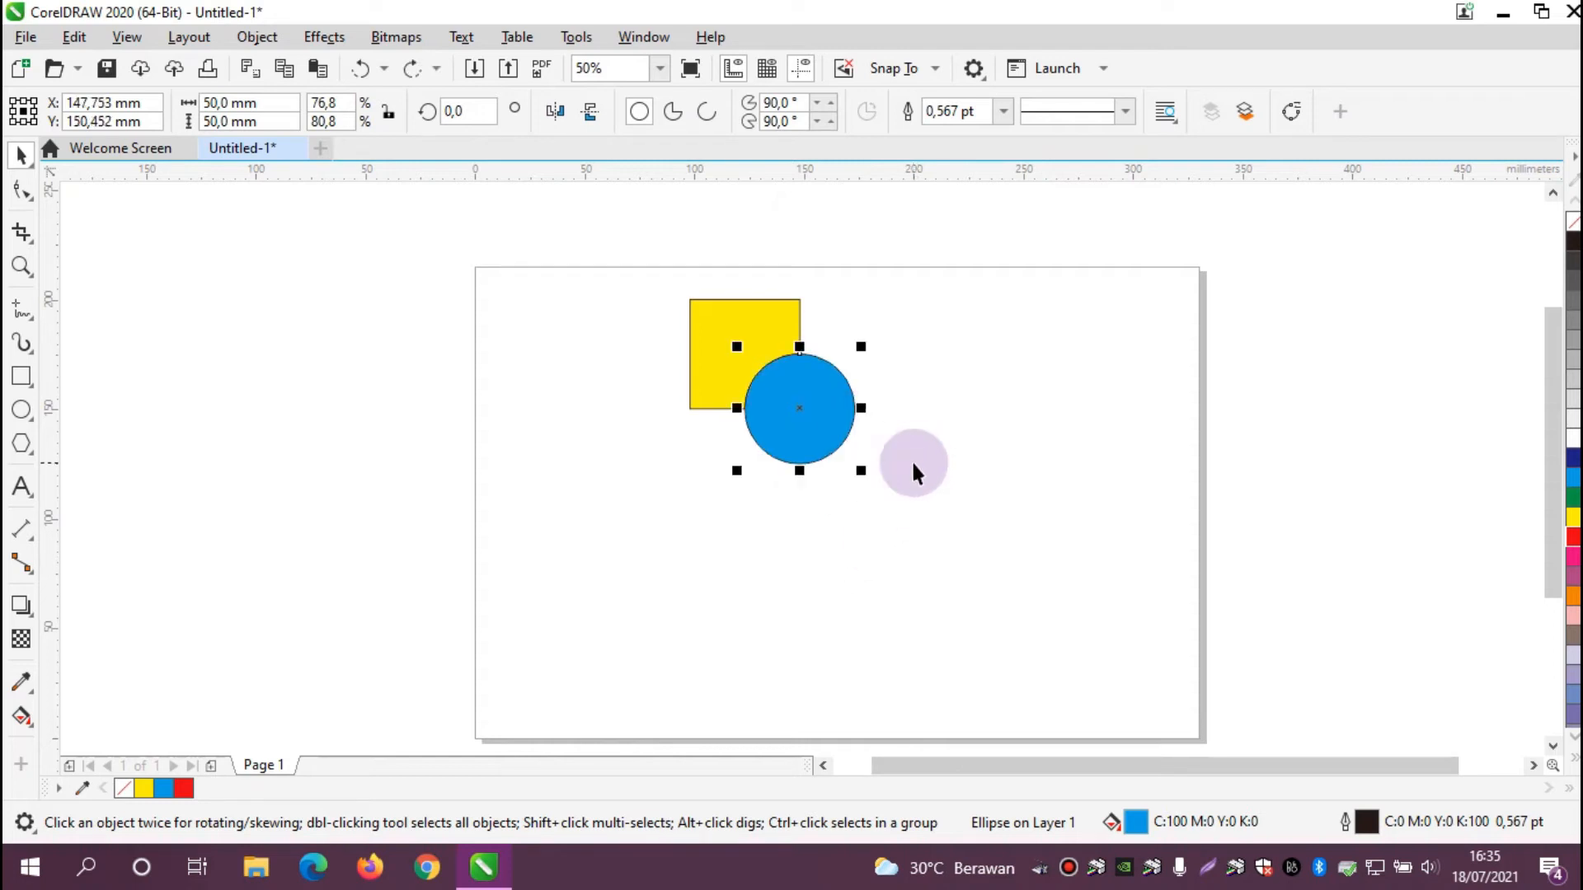
- Lower the circle to about X 148 mm, Y 143 mm and duplicate the square-and-circle pair twice in a row extending off the page's left edge
{"action": "mouse_move", "coordinate": [809, 393]}
{"action": "left_mouse_down"}
{"action": "mouse_move", "coordinate": [933, 402]}
{"action": "mouse_move", "coordinate": [798, 408]}
{"action": "left_mouse_up"}
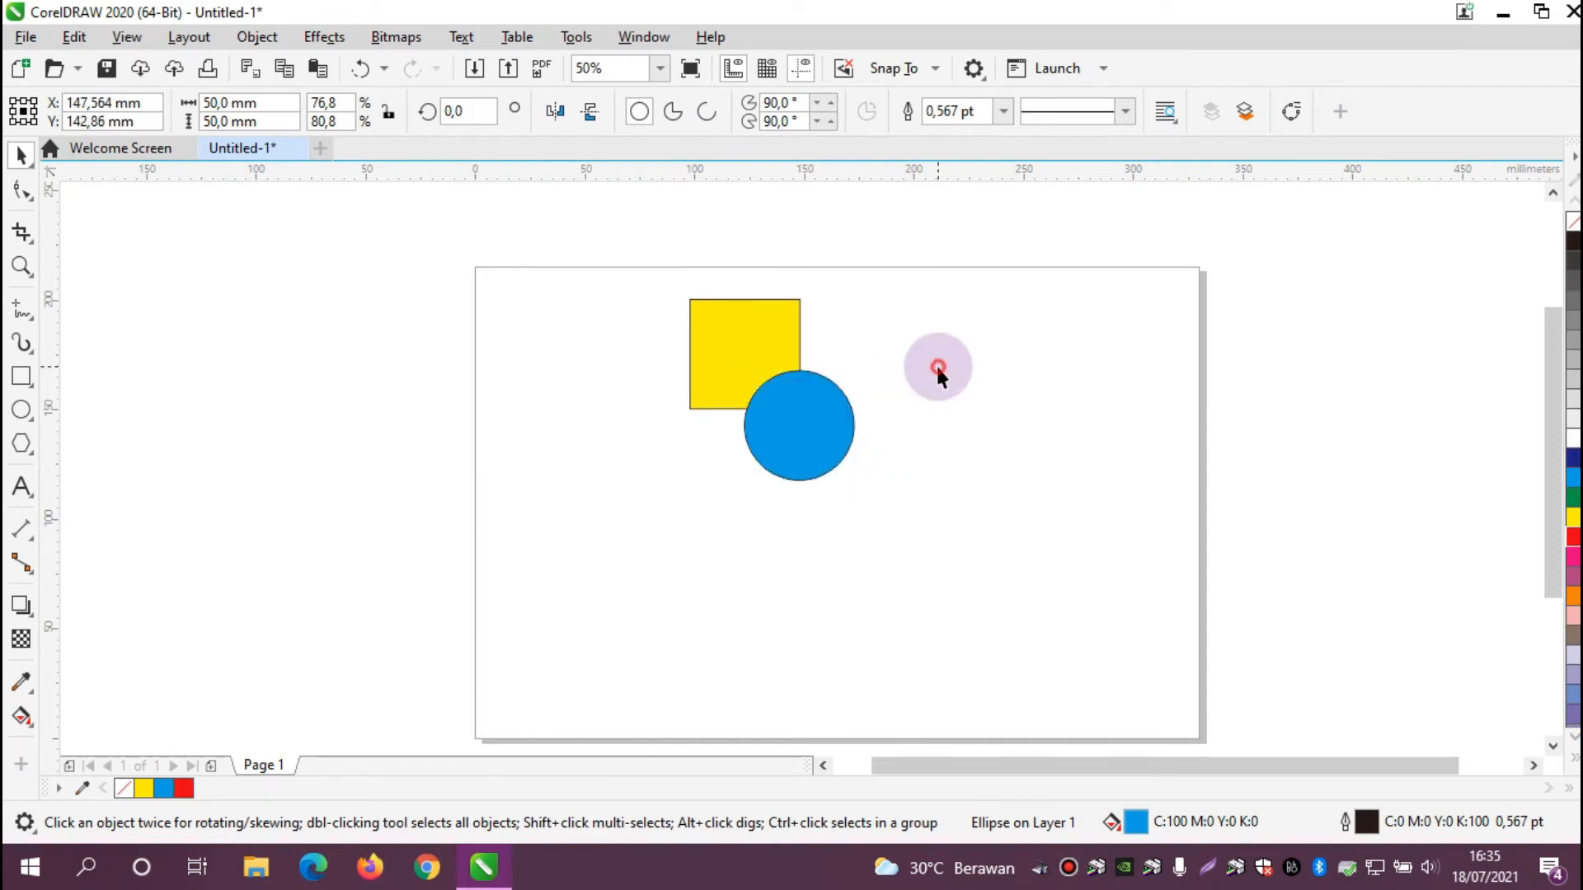
{"action": "left_click_drag", "start_coordinate": [651, 246], "coordinate": [907, 515]}
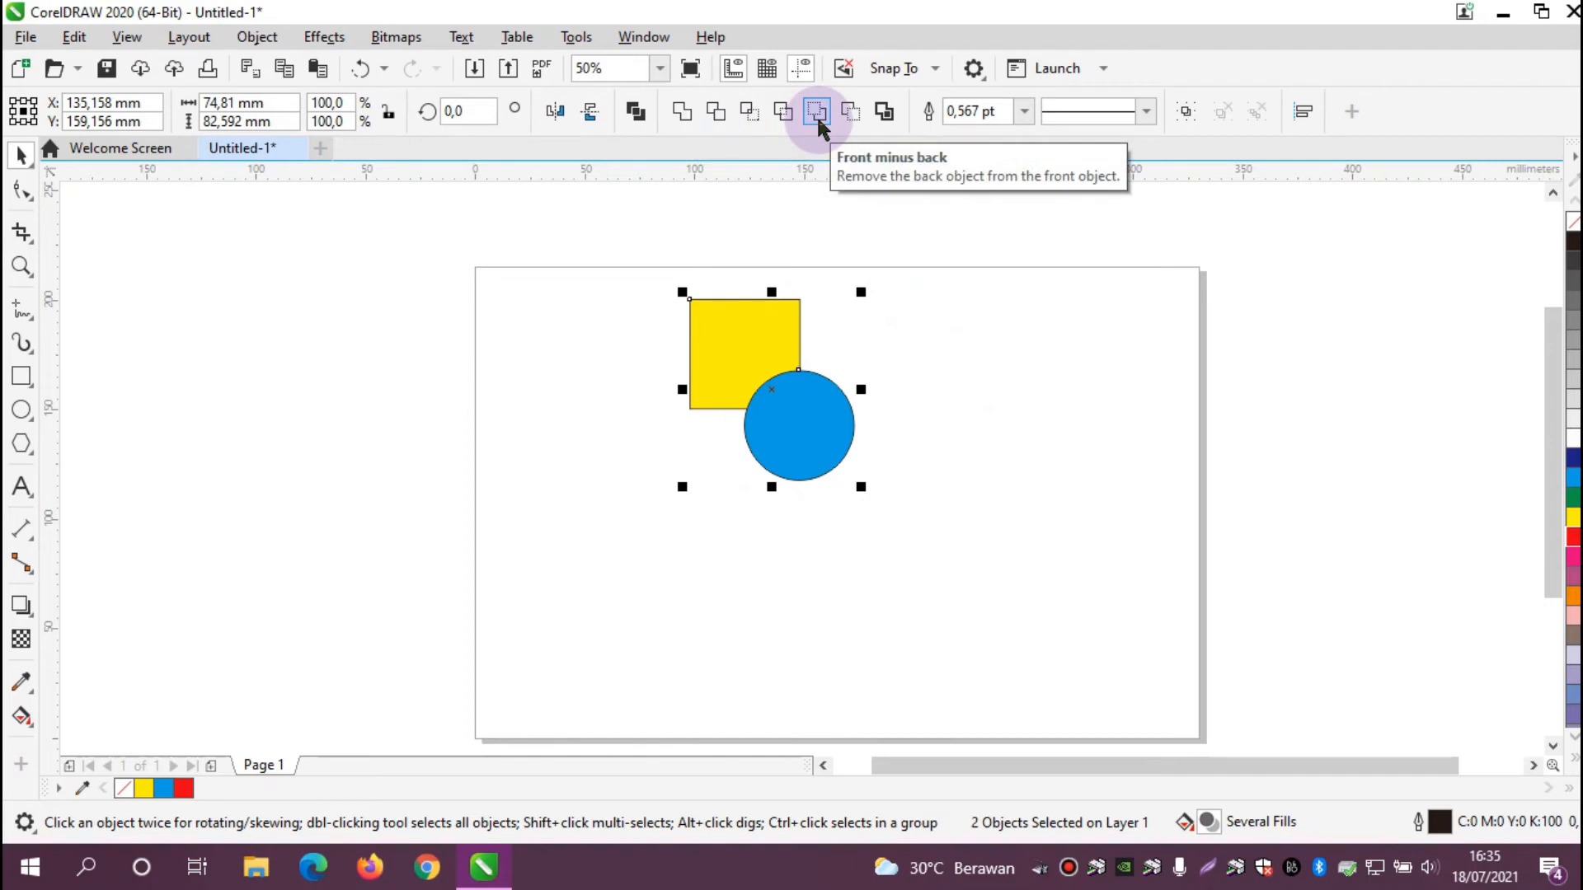
{"action": "left_click_drag", "start_coordinate": [769, 358], "coordinate": [527, 364]}
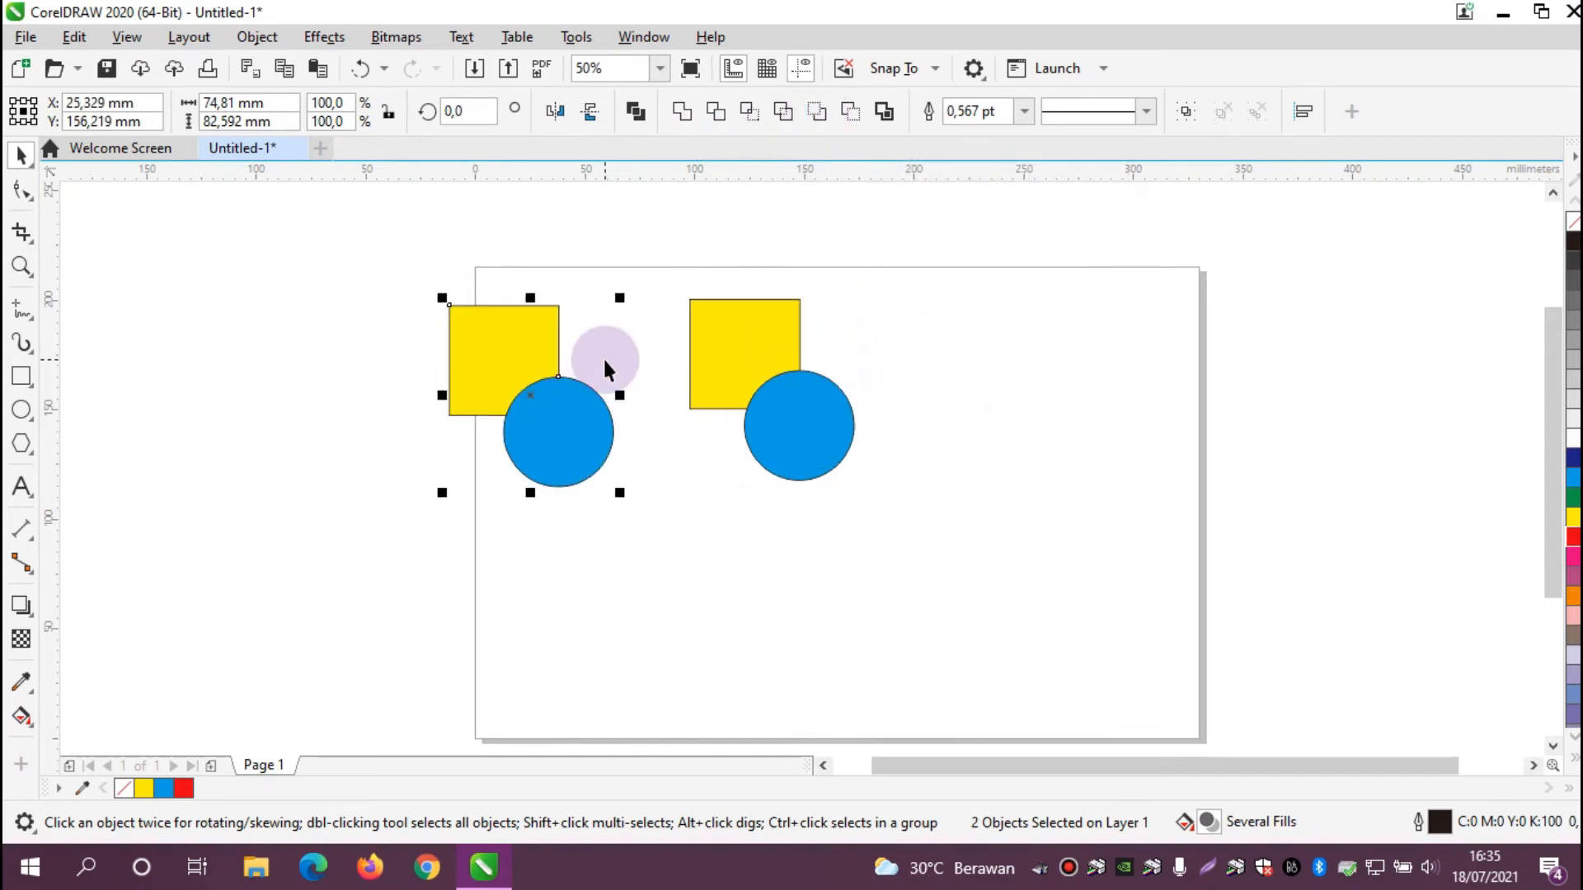
{"action": "key", "text": "ctrl+r"}
- Apply Front minus back to the original square and circle to cut the square out of the circle
{"action": "left_click_drag", "start_coordinate": [639, 233], "coordinate": [901, 501]}
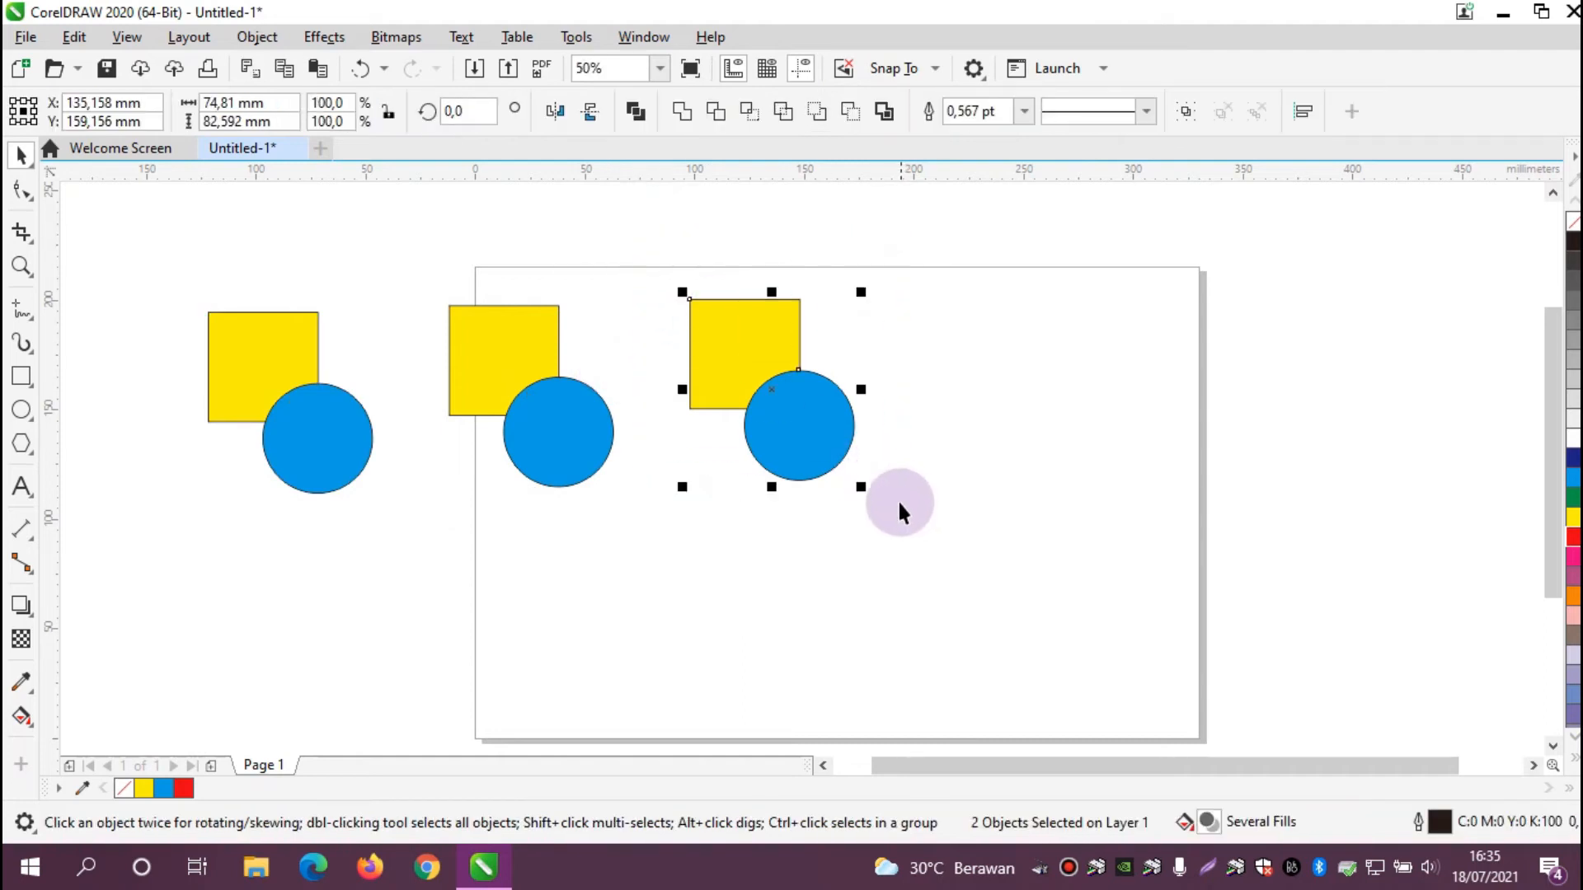
{"action": "left_click", "coordinate": [825, 115]}
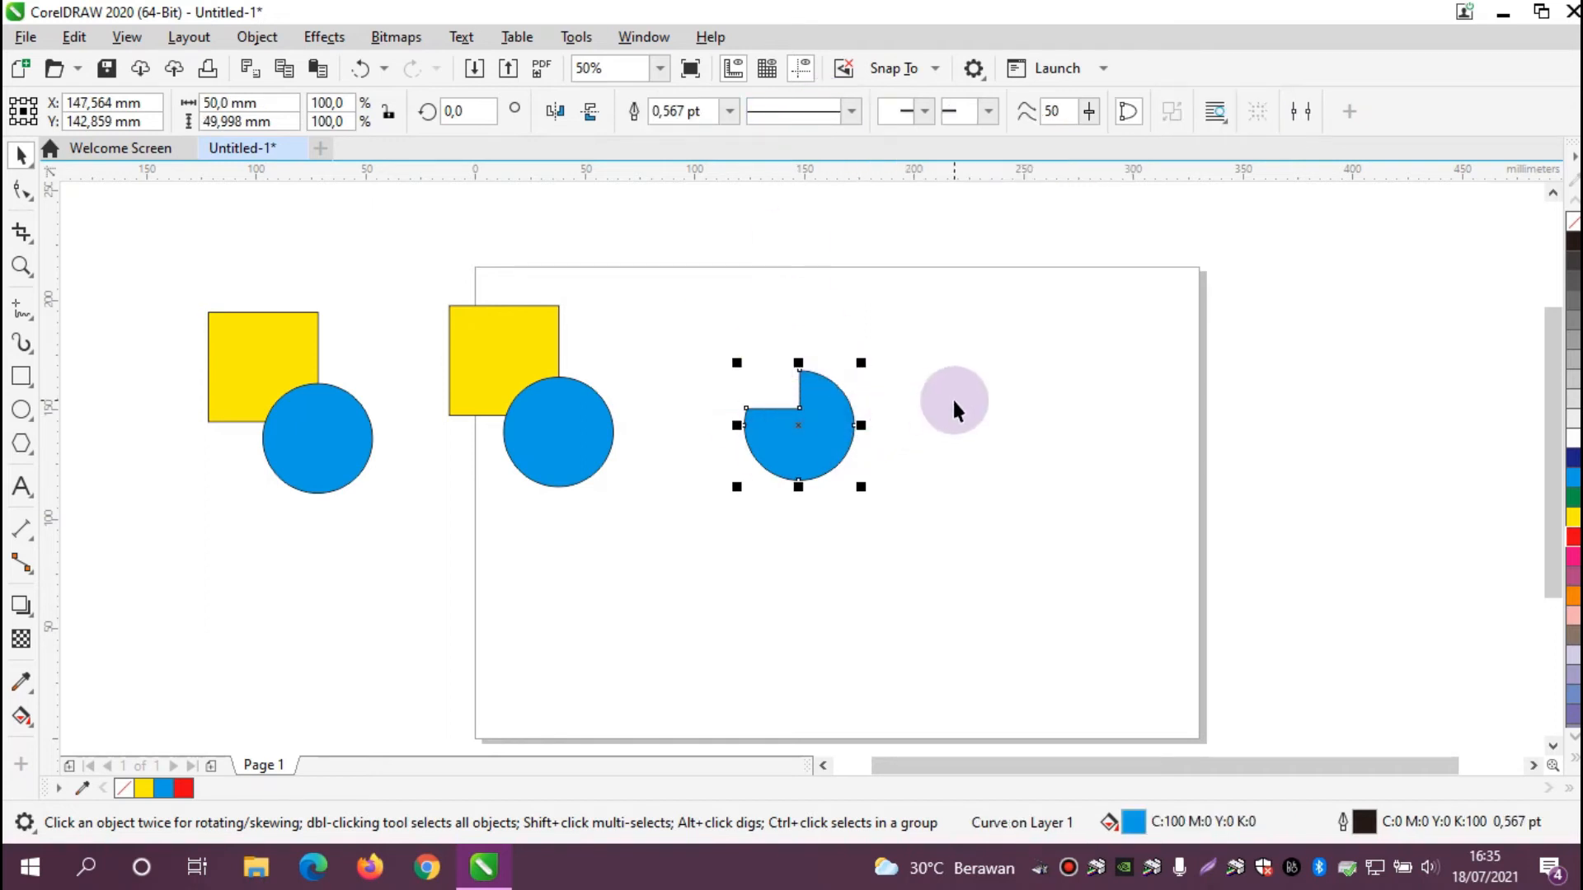
- Move the nearer copied pair to about X 250 mm, Y 157 mm and apply Back minus front to it
{"action": "left_click", "coordinate": [597, 472]}
{"action": "left_click_drag", "start_coordinate": [577, 399], "coordinate": [1032, 388]}
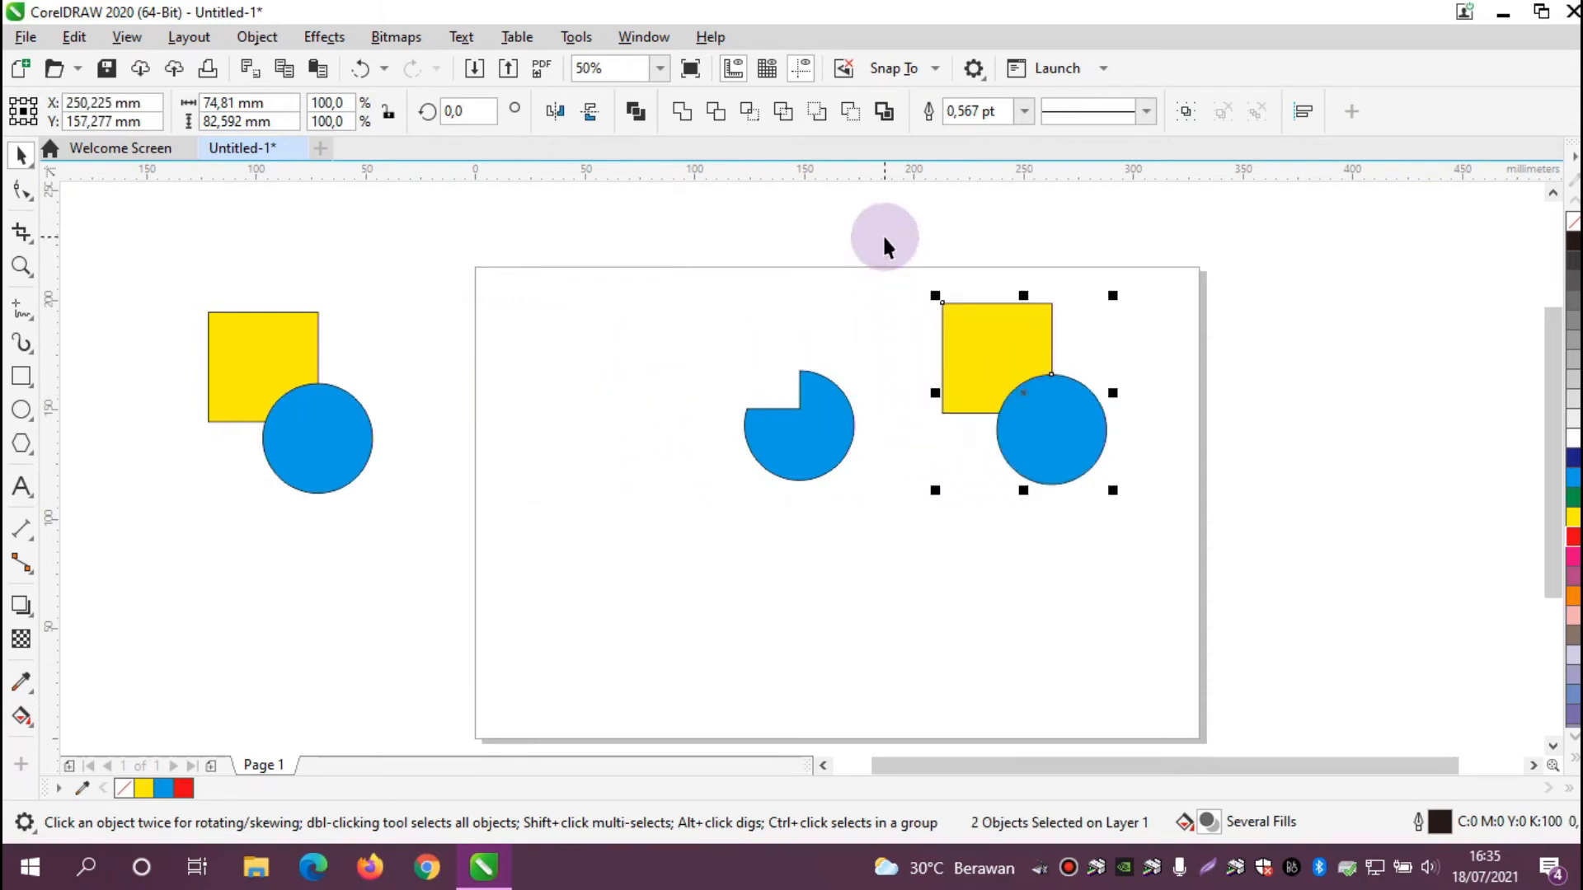
{"action": "left_click", "coordinate": [852, 112]}
{"action": "left_click", "coordinate": [1134, 474]}
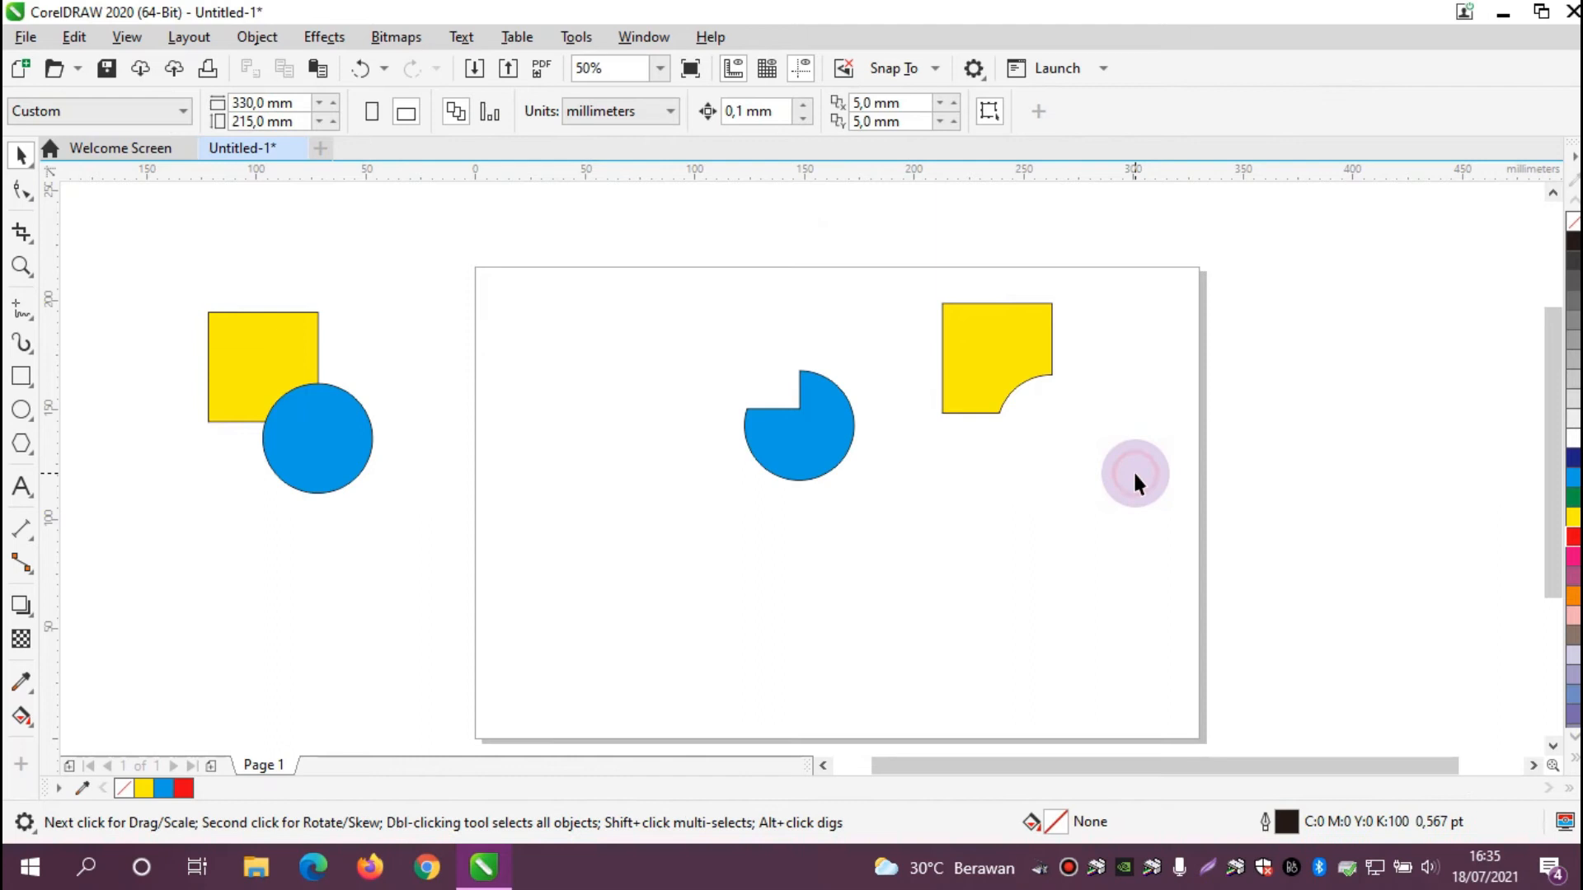
- Move the notched circle to about X 265 mm, Y 130 mm and the last off-page pair onto the page at about X 84 mm, Y 151 mm
{"action": "left_click_drag", "start_coordinate": [831, 429], "coordinate": [1072, 455]}
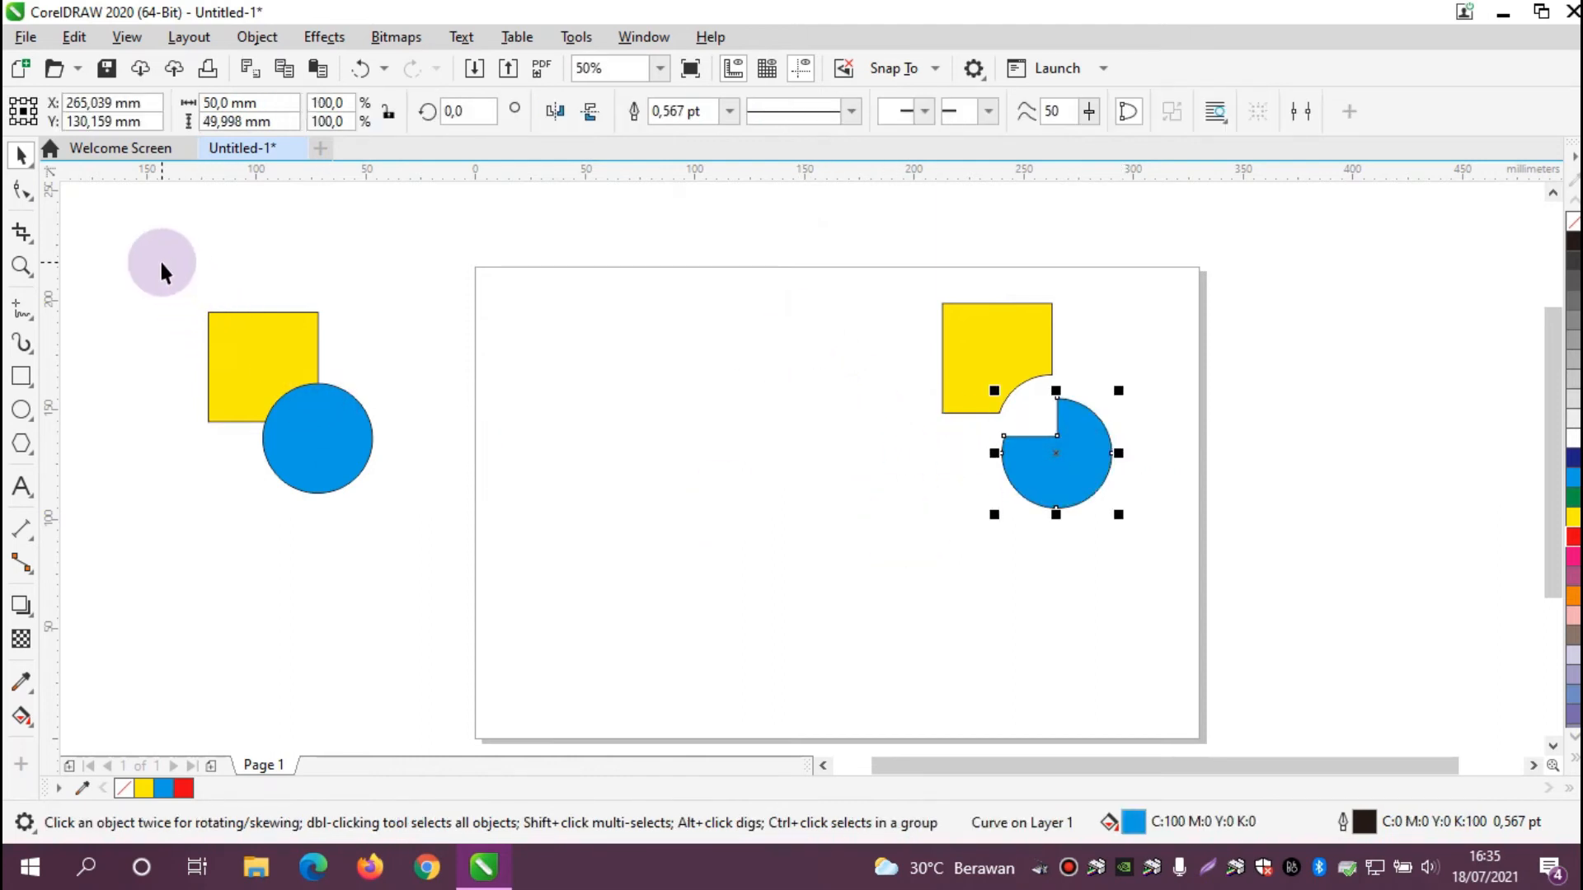
{"action": "left_click_drag", "start_coordinate": [162, 264], "coordinate": [410, 583]}
{"action": "left_click_drag", "start_coordinate": [300, 406], "coordinate": [660, 410]}
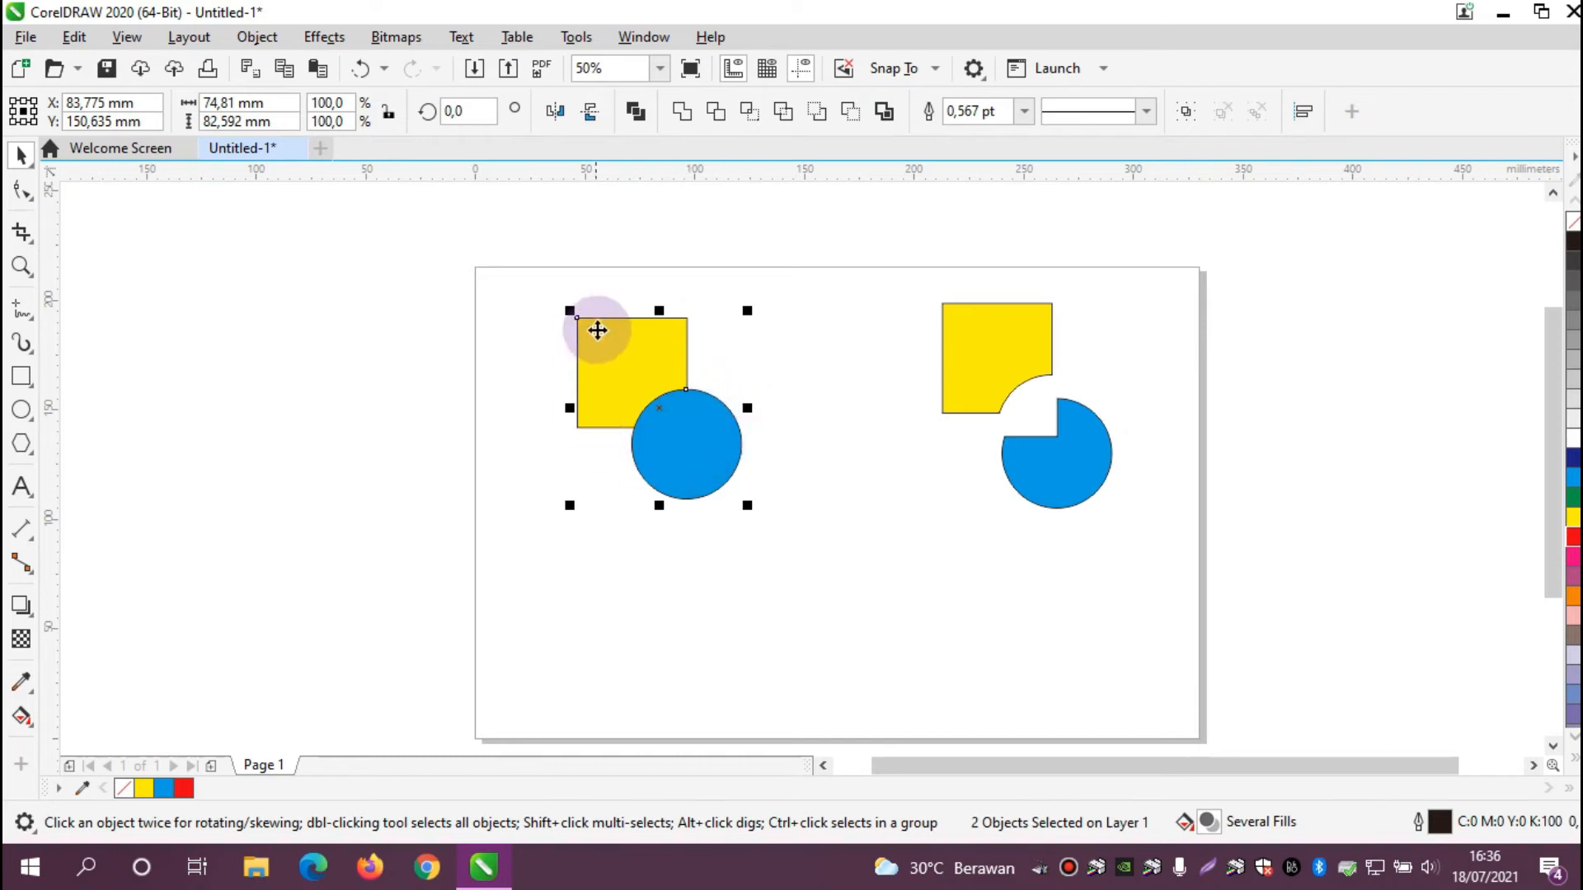
{"action": "left_click", "coordinate": [764, 385]}
{"action": "left_click_drag", "start_coordinate": [530, 276], "coordinate": [801, 575]}
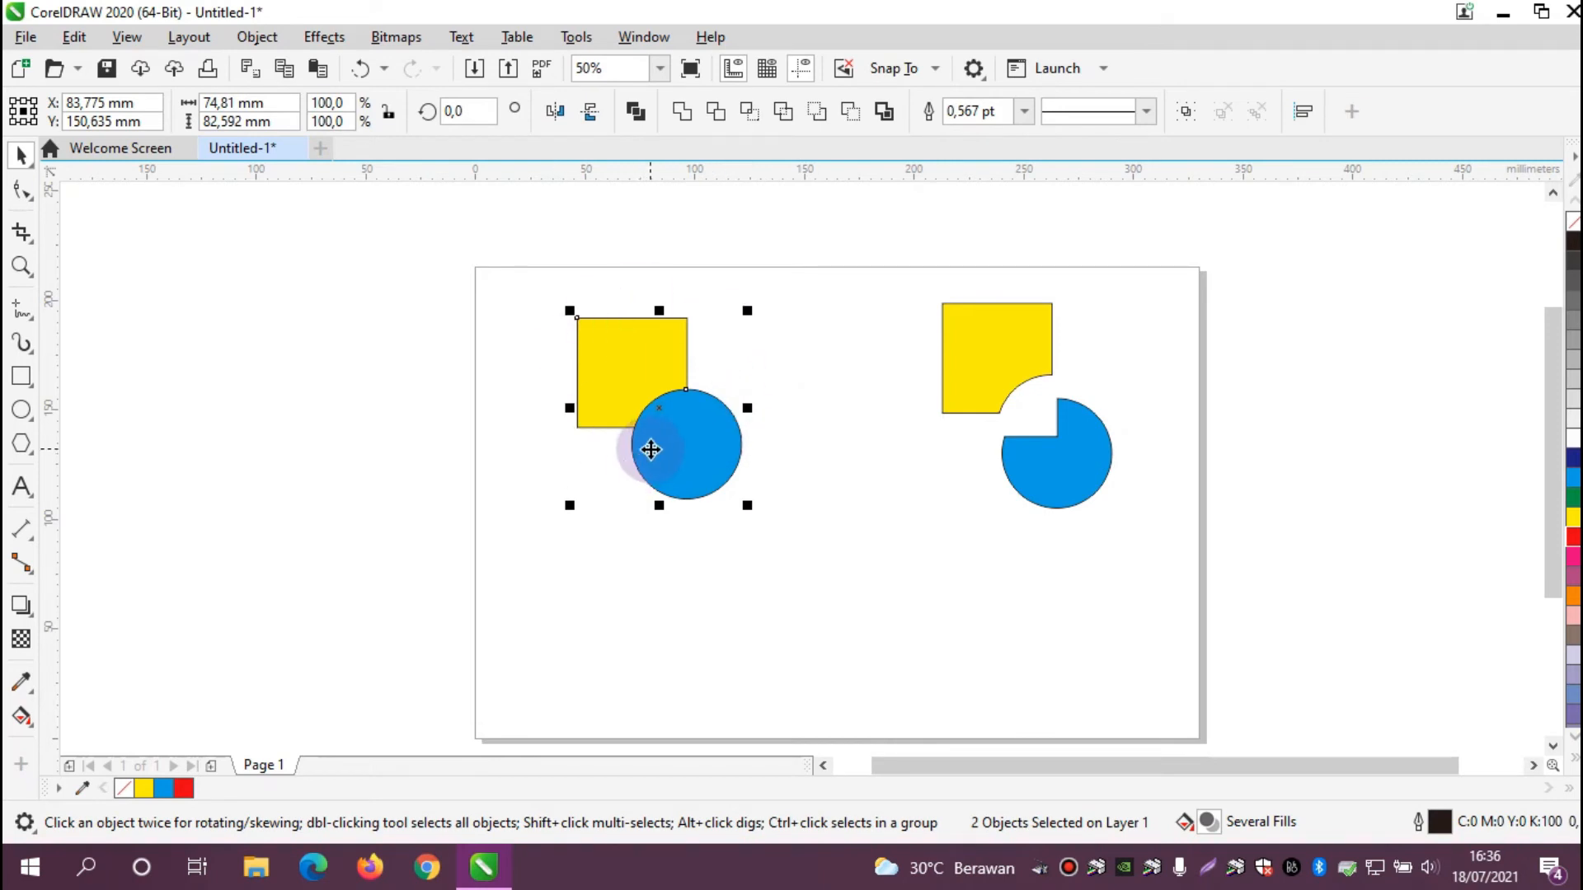
- Create a Boundary outline from the overlapping square and circle and move the outline to about X 162 mm, Y 172 mm
{"action": "left_click", "coordinate": [885, 116]}
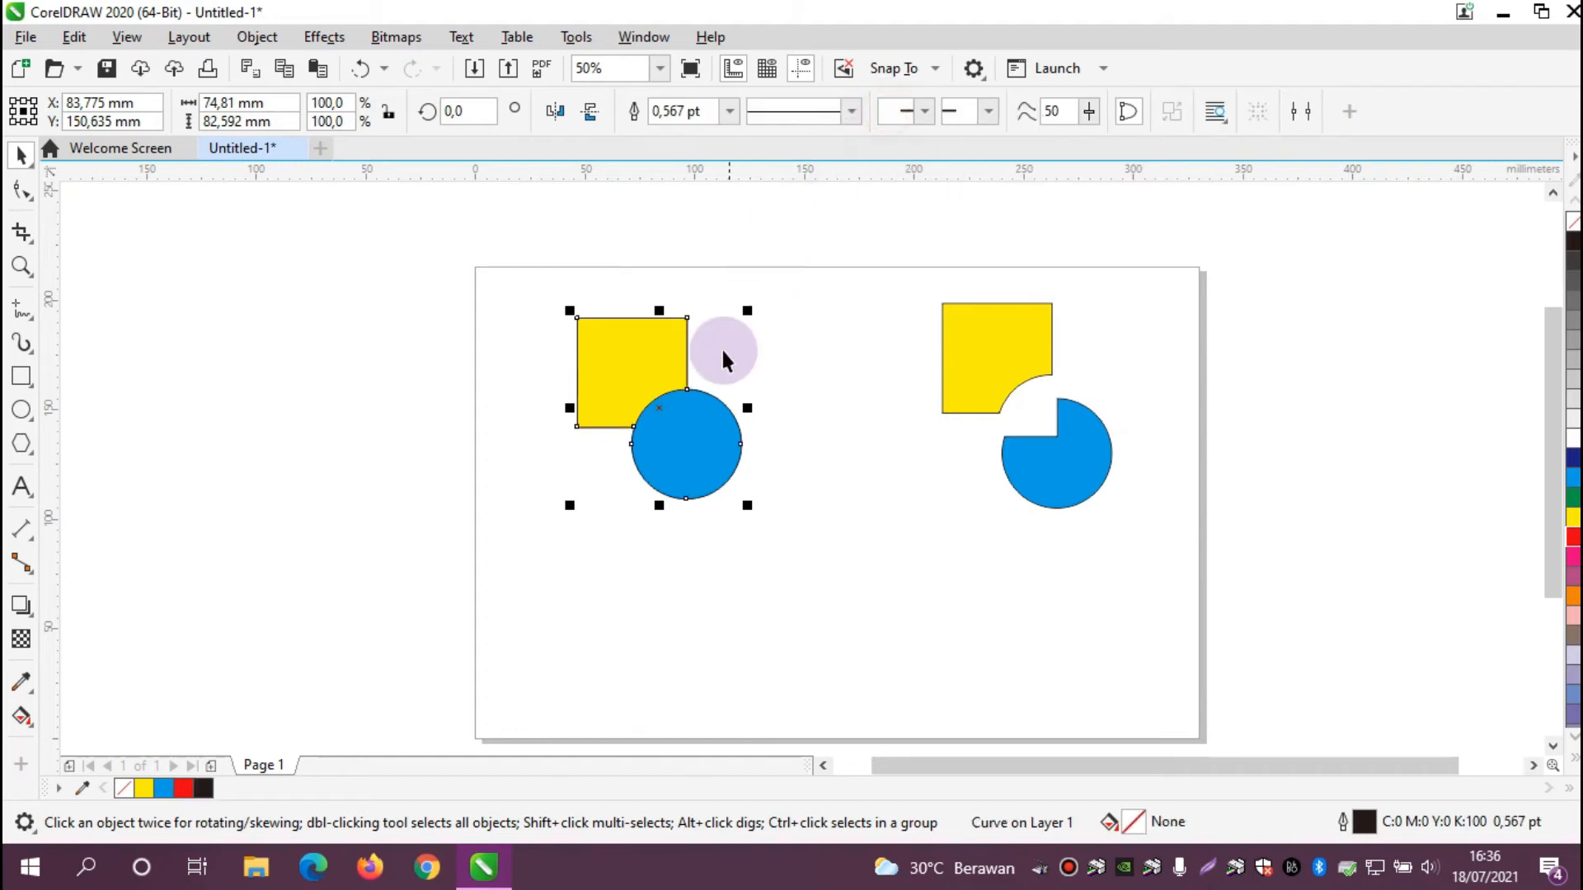
{"action": "left_click", "coordinate": [811, 417]}
{"action": "left_click", "coordinate": [657, 375]}
{"action": "left_click_drag", "start_coordinate": [657, 374], "coordinate": [826, 330]}
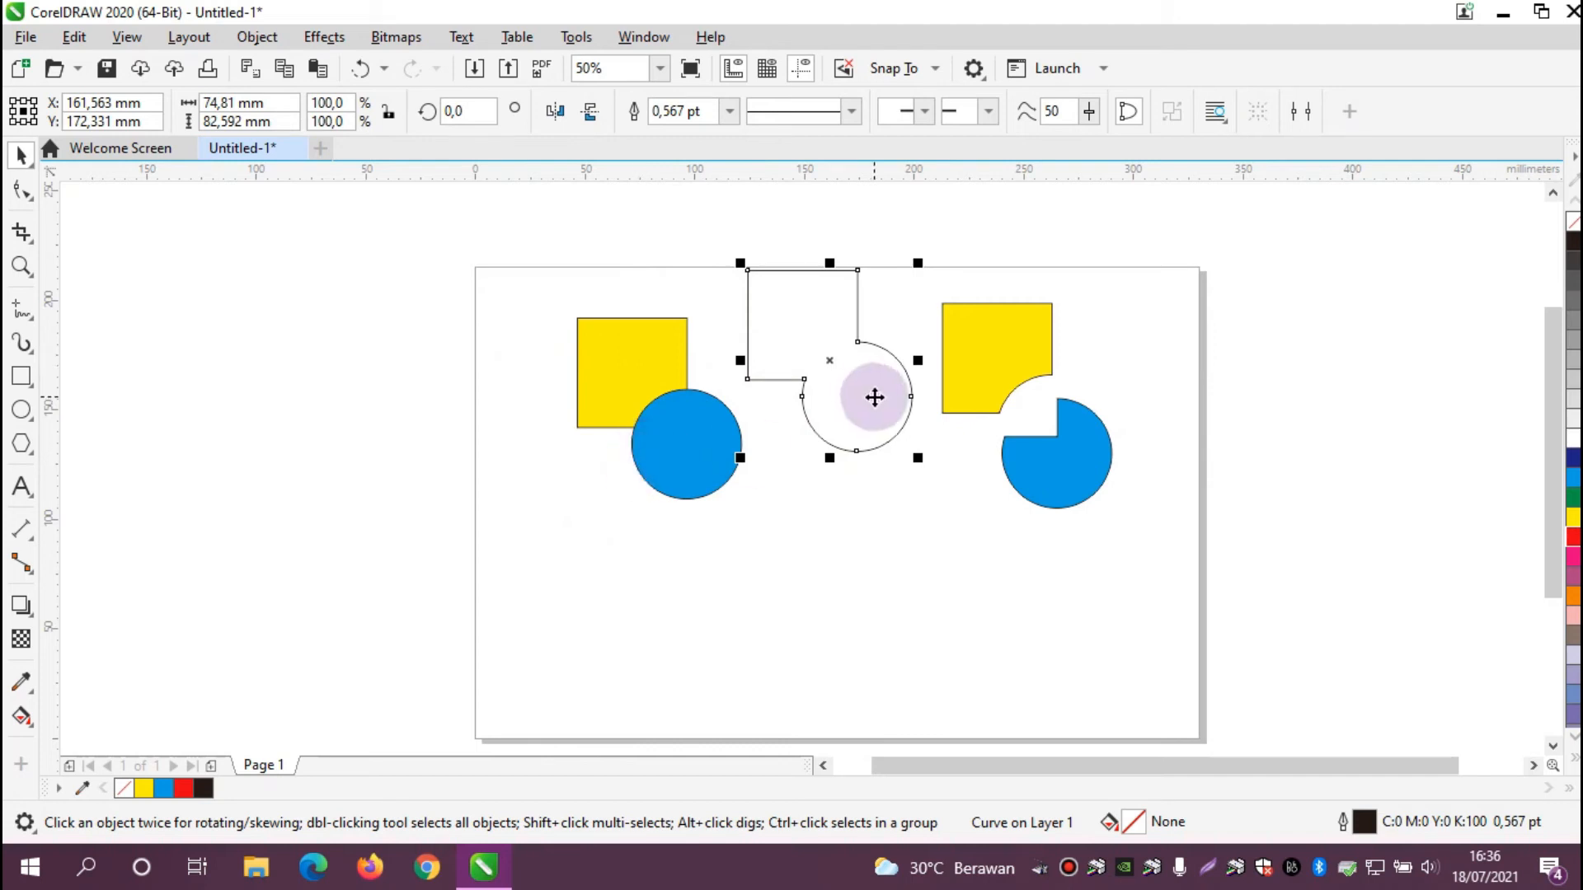
- Delete the outline, the cut shapes and the remaining square-and-circle pair so the page is empty
{"action": "left_click_drag", "start_coordinate": [727, 227], "coordinate": [1121, 559]}
{"action": "key", "text": "Delete"}
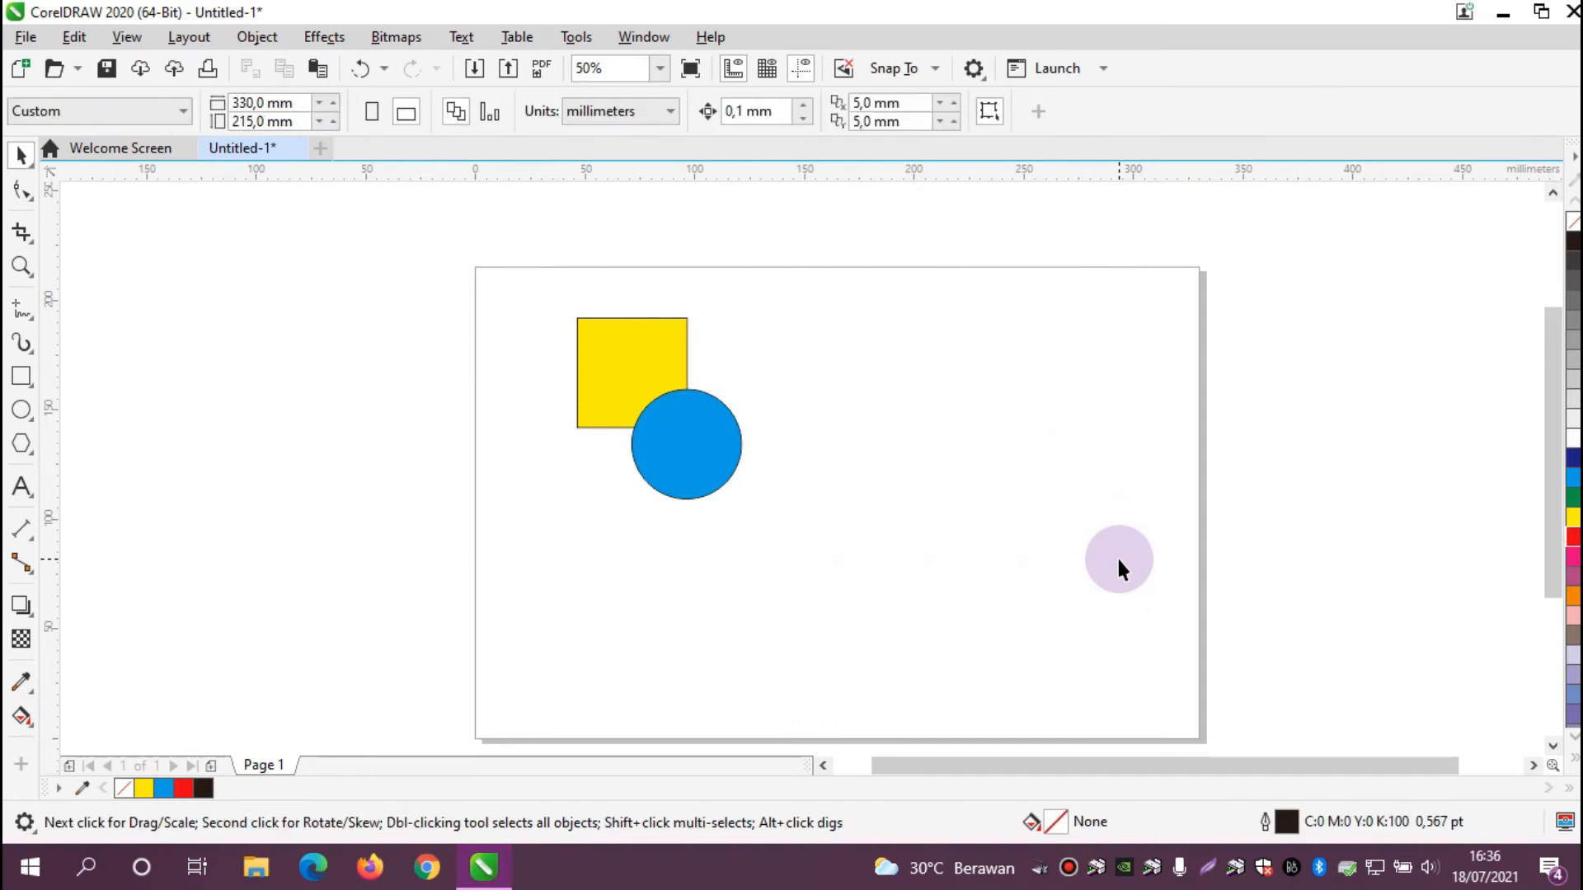
{"action": "left_click_drag", "start_coordinate": [563, 308], "coordinate": [816, 536]}
{"action": "key", "text": "Delete"}
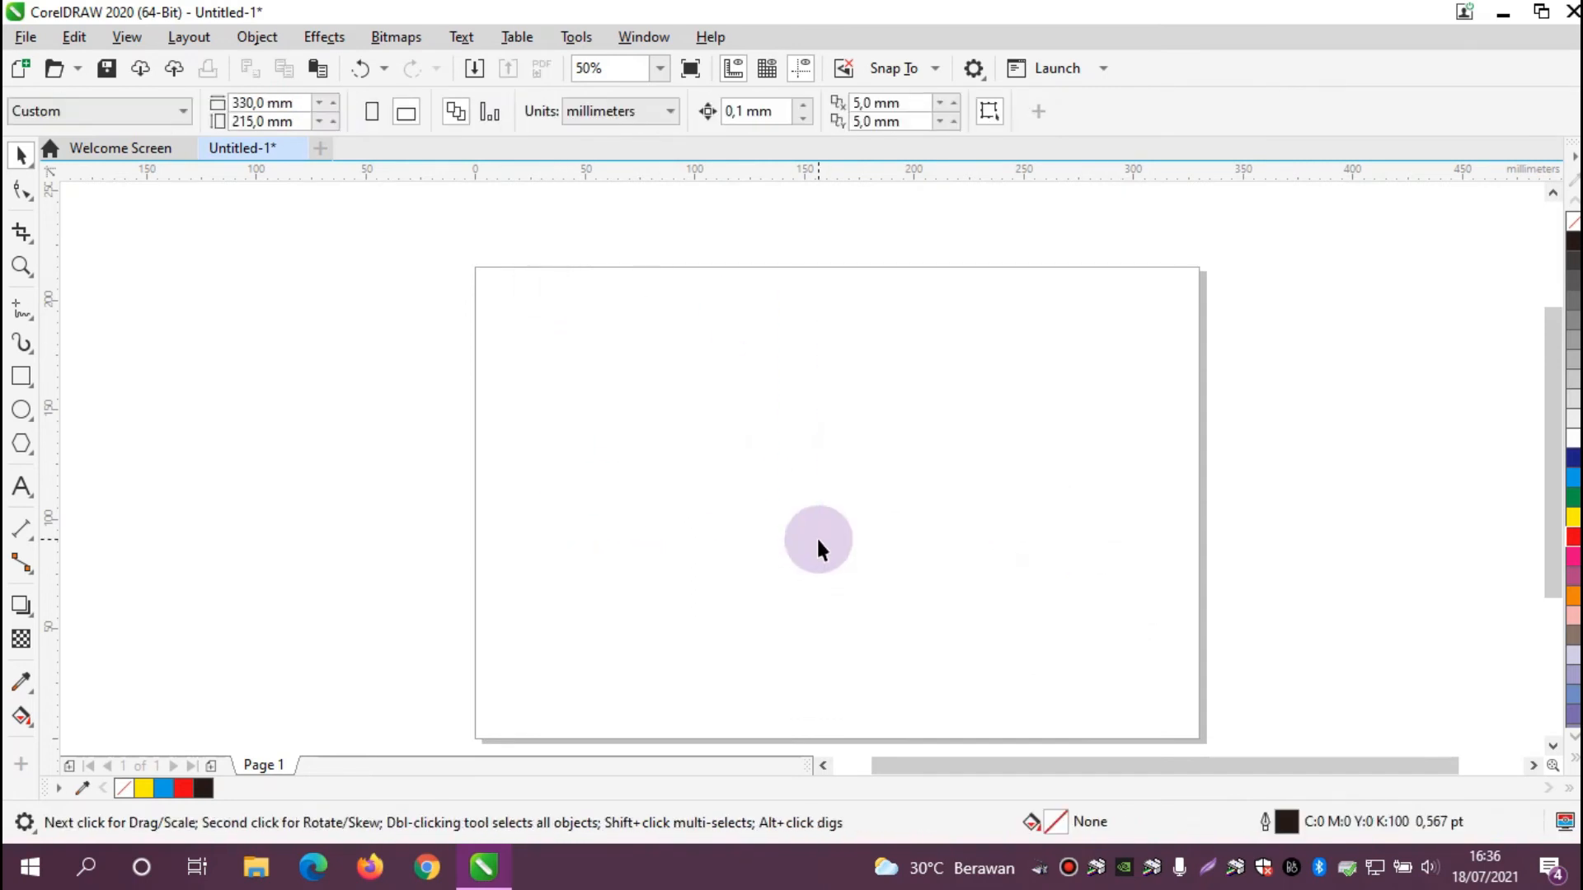
- Draw two rectangles side by side on the upper page, about 53 x 59 mm and about 46 x 62 mm
{"action": "left_click", "coordinate": [22, 376]}
{"action": "left_click_drag", "start_coordinate": [595, 330], "coordinate": [713, 459]}
{"action": "left_click_drag", "start_coordinate": [749, 324], "coordinate": [850, 461]}
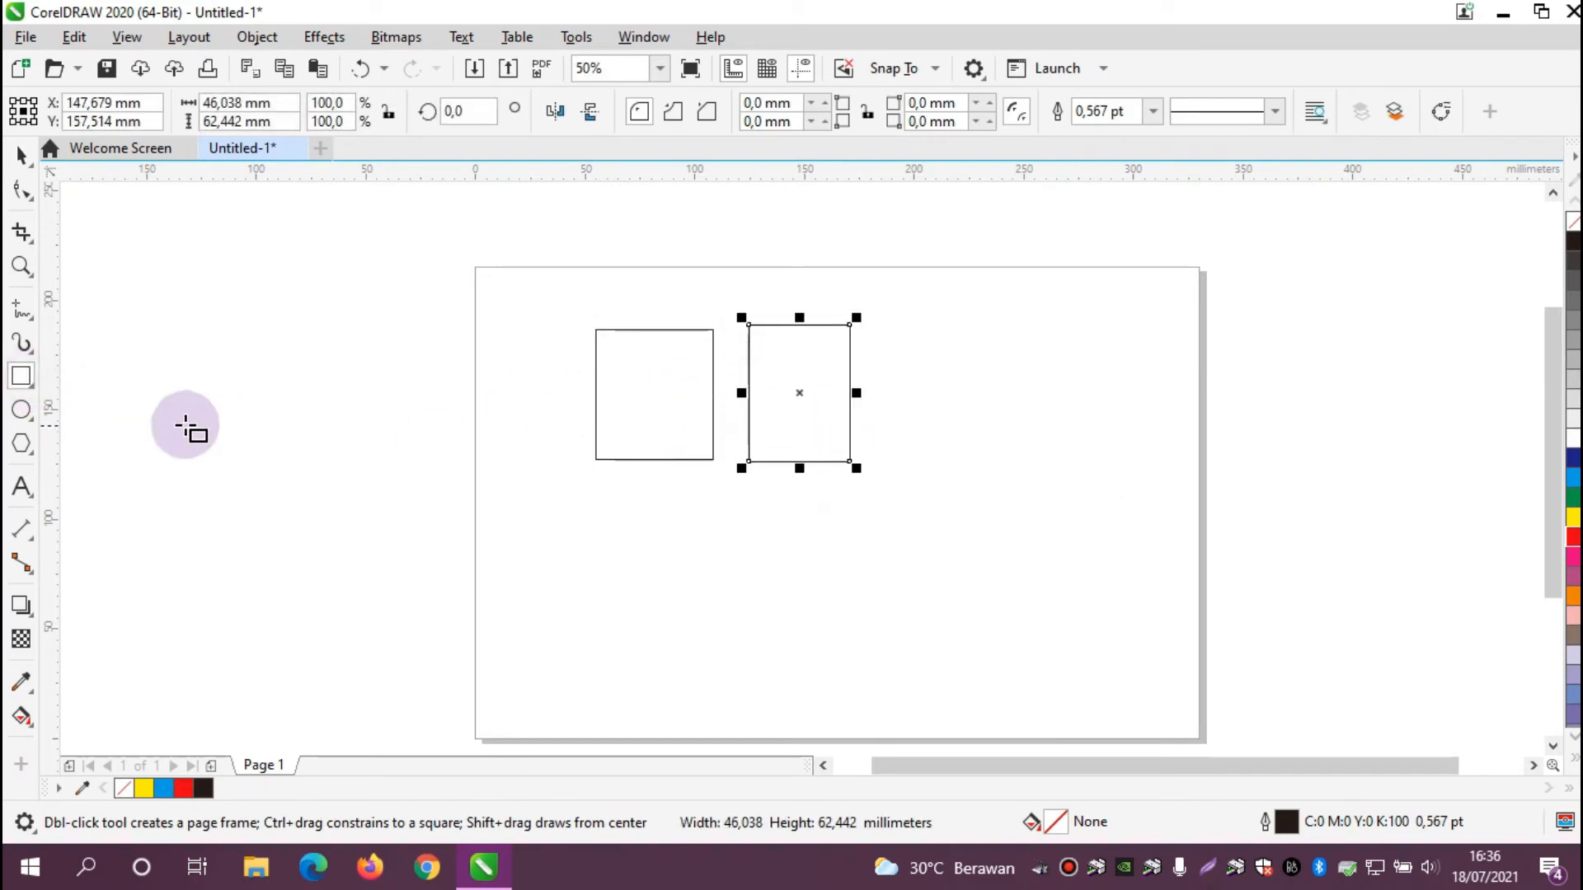
{"action": "left_click_drag", "start_coordinate": [530, 319], "coordinate": [561, 400]}
{"action": "key", "text": "Delete"}
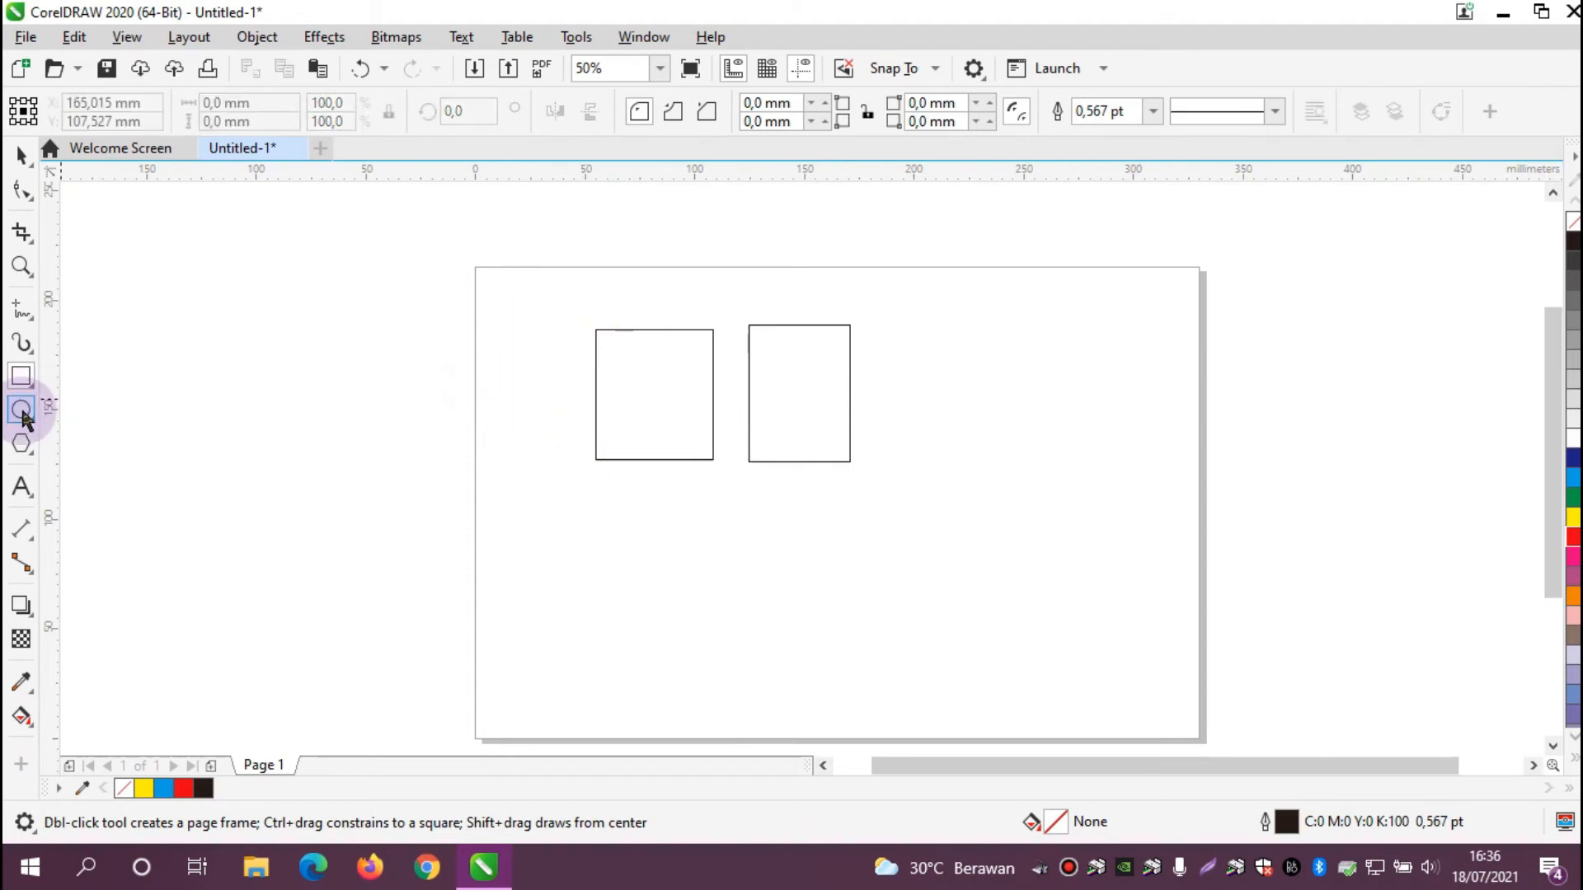
- Draw a near-circular ellipse about 69 x 67 mm overlapping the lower inner corners of both rectangles
{"action": "left_click", "coordinate": [22, 410]}
{"action": "left_click_drag", "start_coordinate": [647, 387], "coordinate": [811, 547]}
{"action": "left_click", "coordinate": [23, 153]}
{"action": "left_click", "coordinate": [516, 336]}
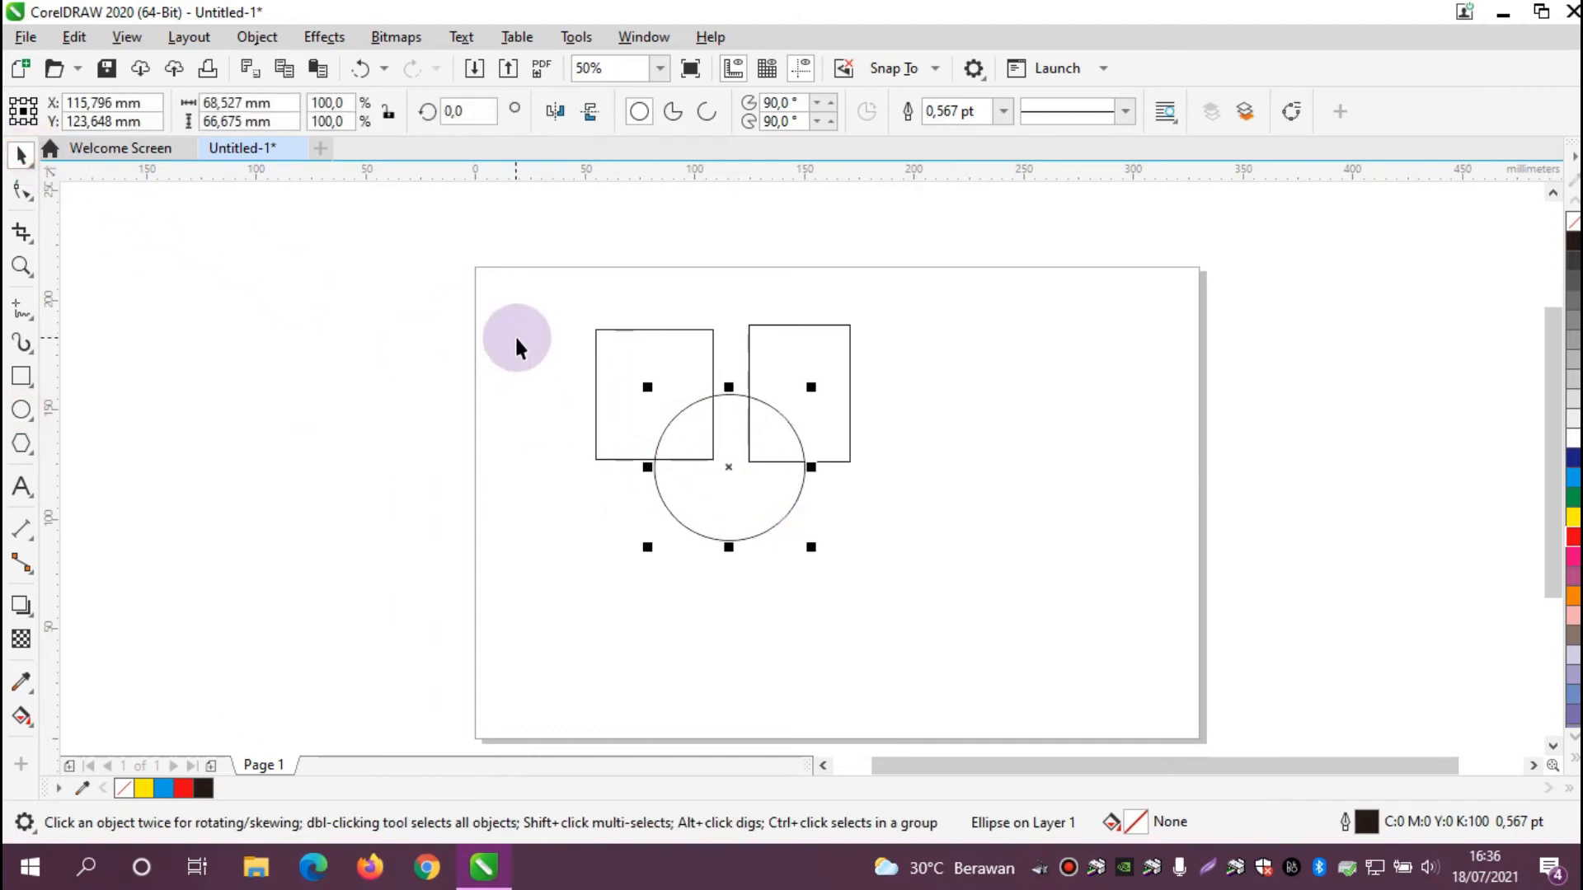
- Fill the first rectangle green, the second rectangle yellow and the ellipse red
{"action": "left_click", "coordinate": [636, 354]}
{"action": "left_click", "coordinate": [1573, 497]}
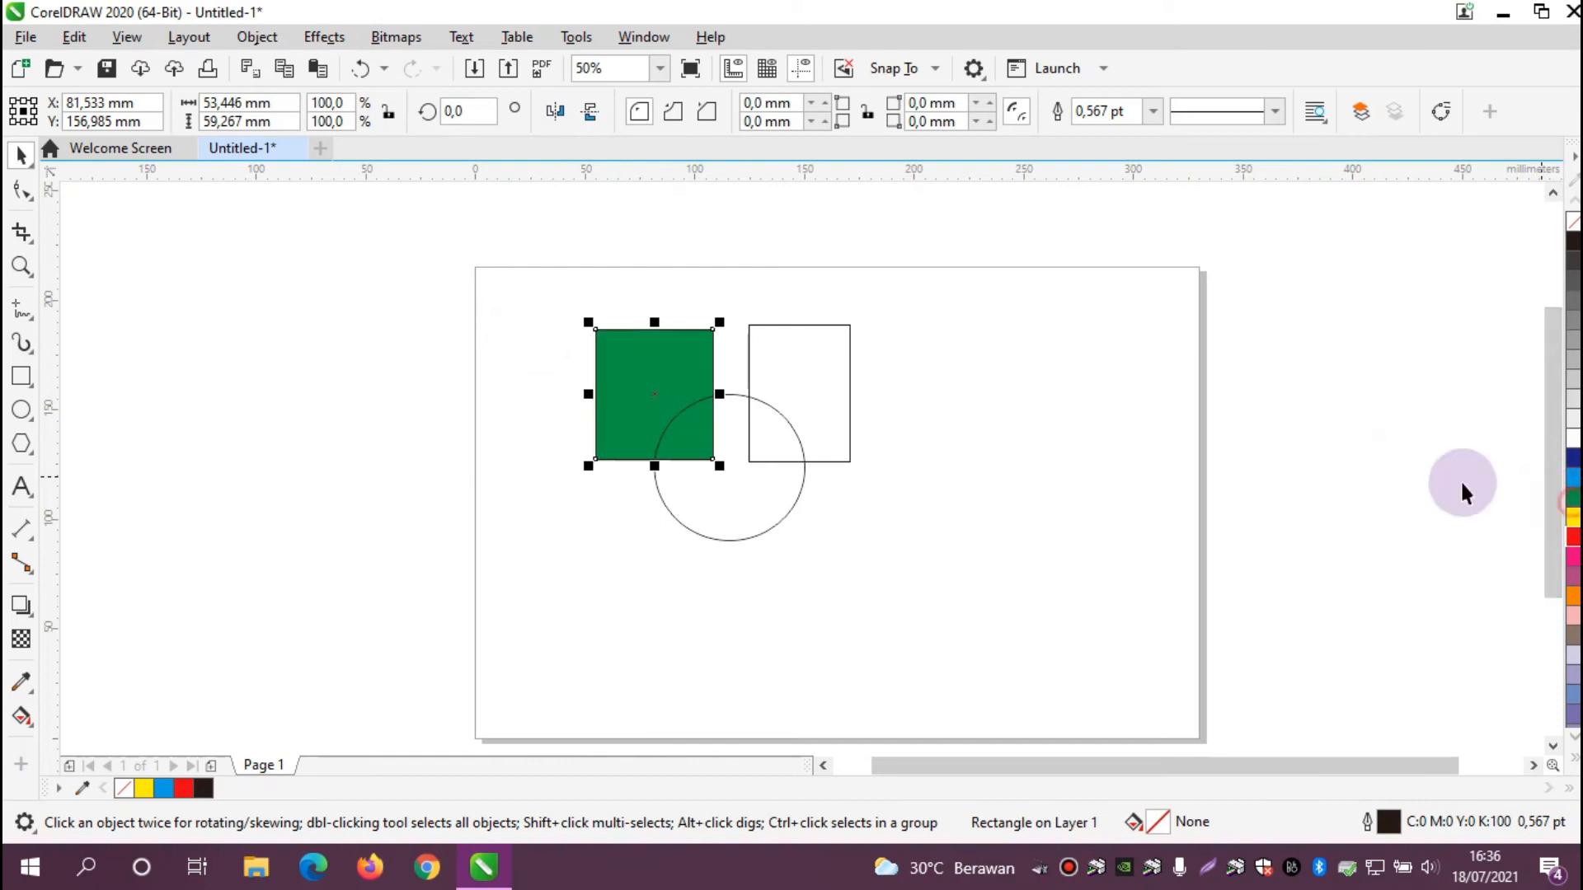
{"action": "left_click", "coordinate": [1066, 382]}
{"action": "left_click", "coordinate": [836, 363]}
{"action": "left_click", "coordinate": [1573, 516]}
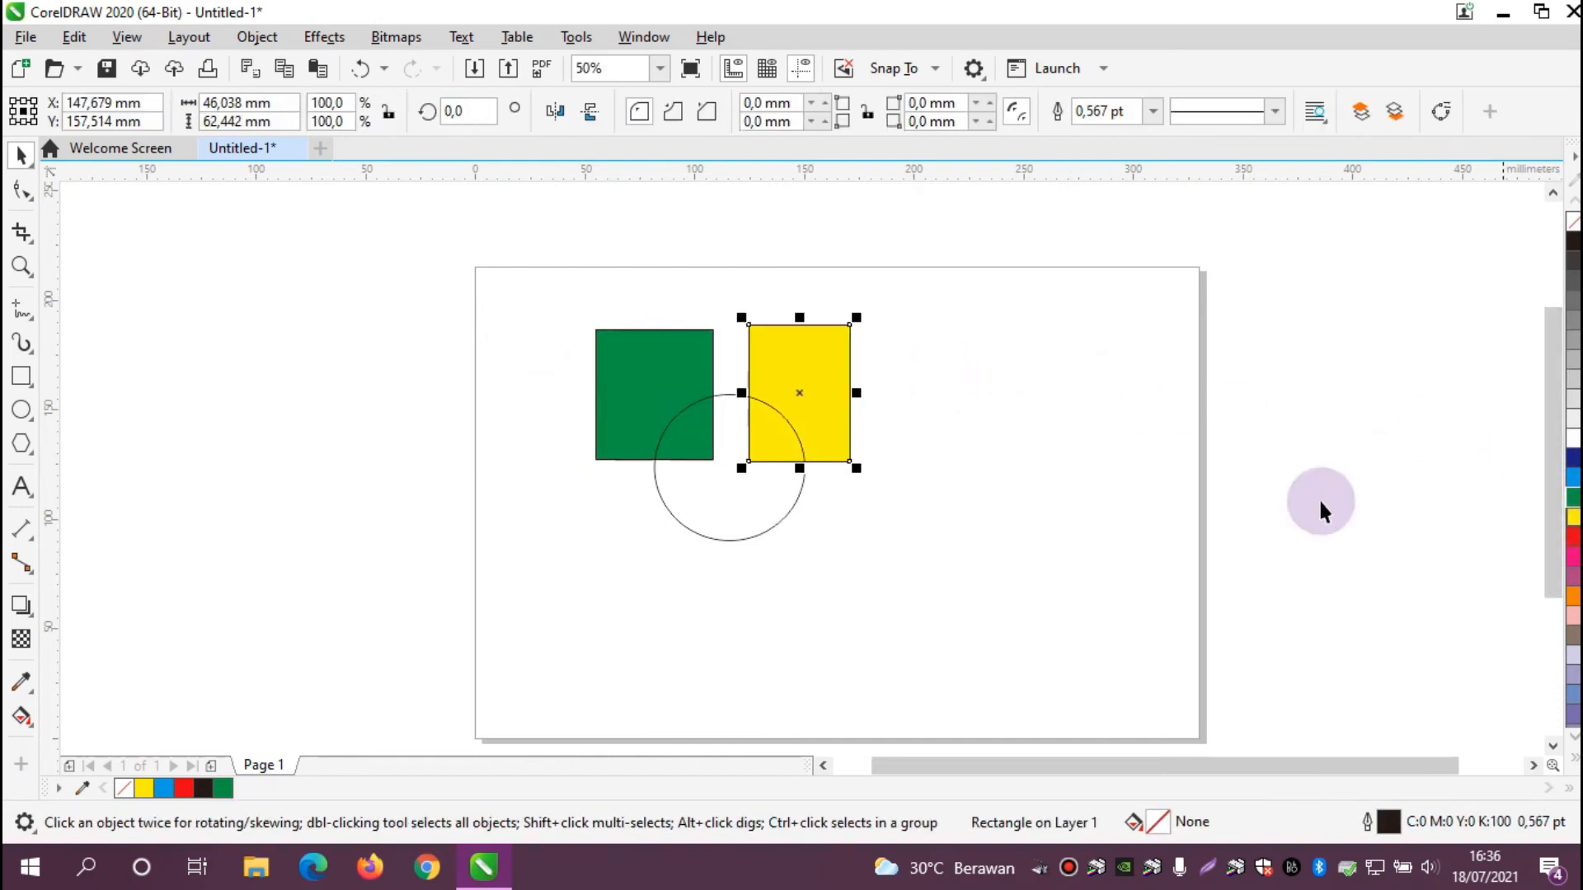
{"action": "left_click", "coordinate": [1014, 466]}
{"action": "left_click", "coordinate": [789, 509]}
{"action": "left_click", "coordinate": [1573, 536]}
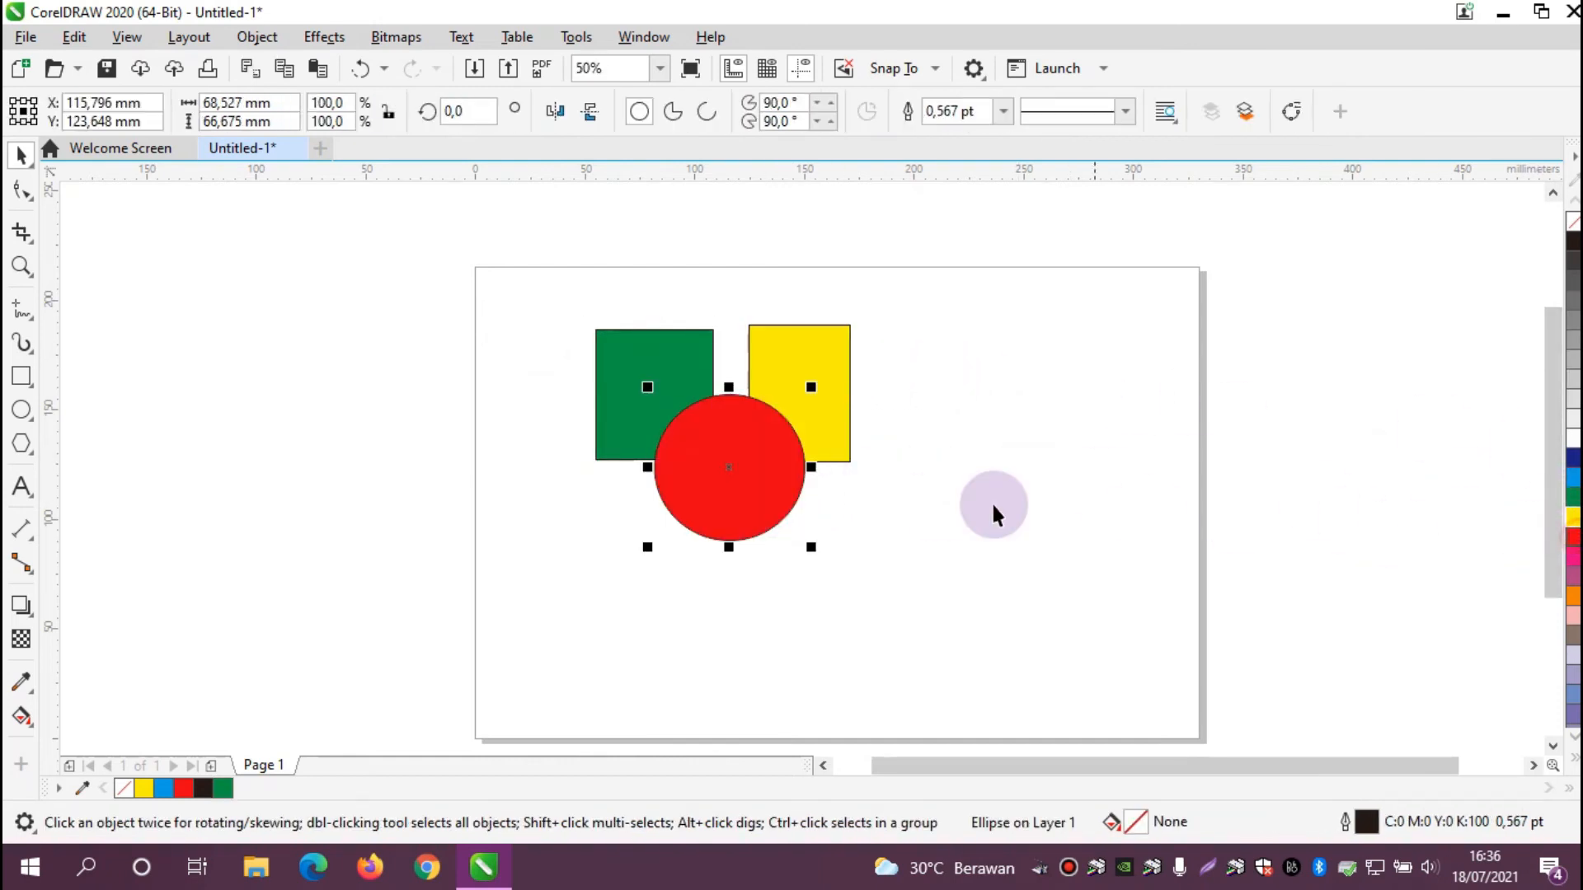
{"action": "left_click", "coordinate": [933, 541]}
- Try Trim on the two rectangles and the red circle together, pulling the circle clear of them to inspect the cut
{"action": "left_click_drag", "start_coordinate": [536, 270], "coordinate": [909, 557]}
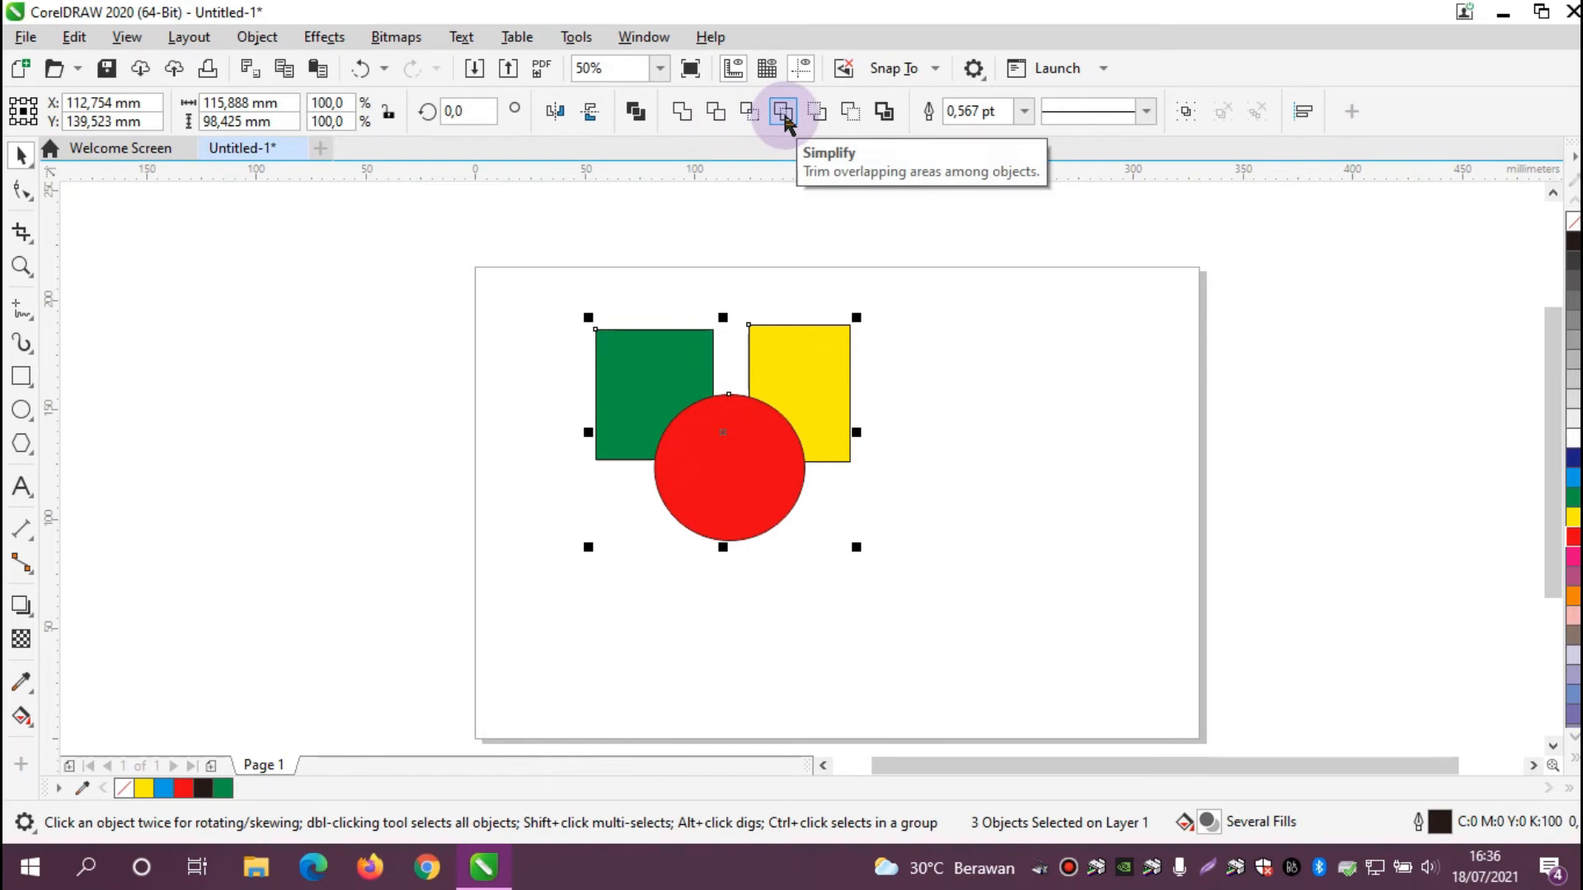
{"action": "left_click", "coordinate": [717, 116]}
{"action": "left_click", "coordinate": [953, 420]}
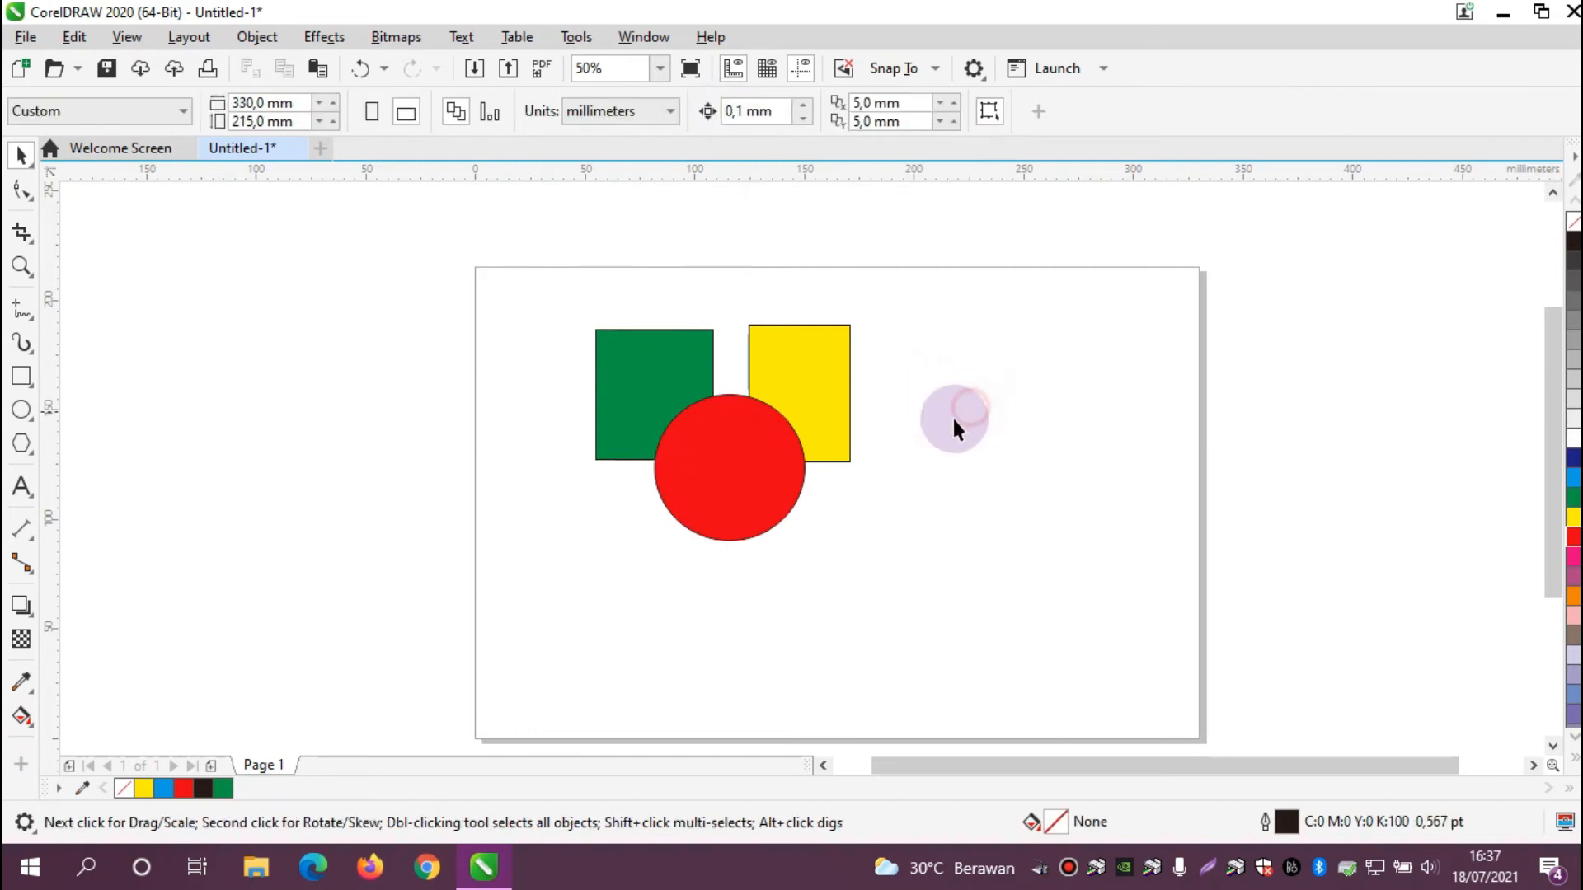
{"action": "left_click_drag", "start_coordinate": [774, 478], "coordinate": [884, 578]}
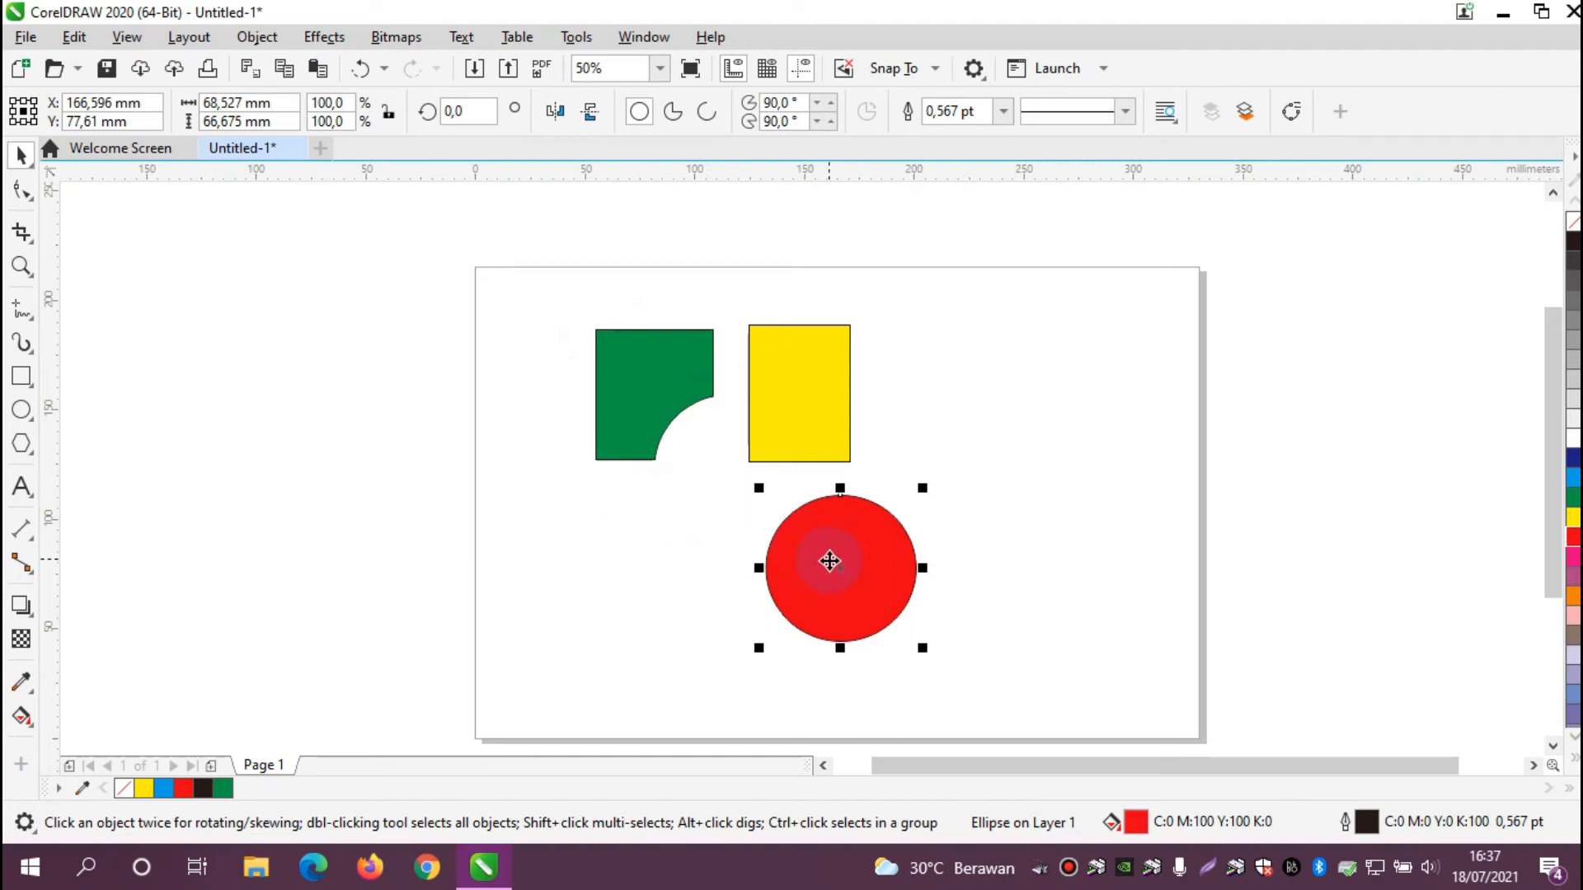
{"action": "key", "text": "ctrl+z"}
- Move all three shapes toward the page's centre and pull the red circle down to about X 182 mm, Y 79 mm
{"action": "key", "text": "ctrl+a"}
{"action": "left_click_drag", "start_coordinate": [749, 463], "coordinate": [889, 610]}
{"action": "left_click", "coordinate": [855, 491]}
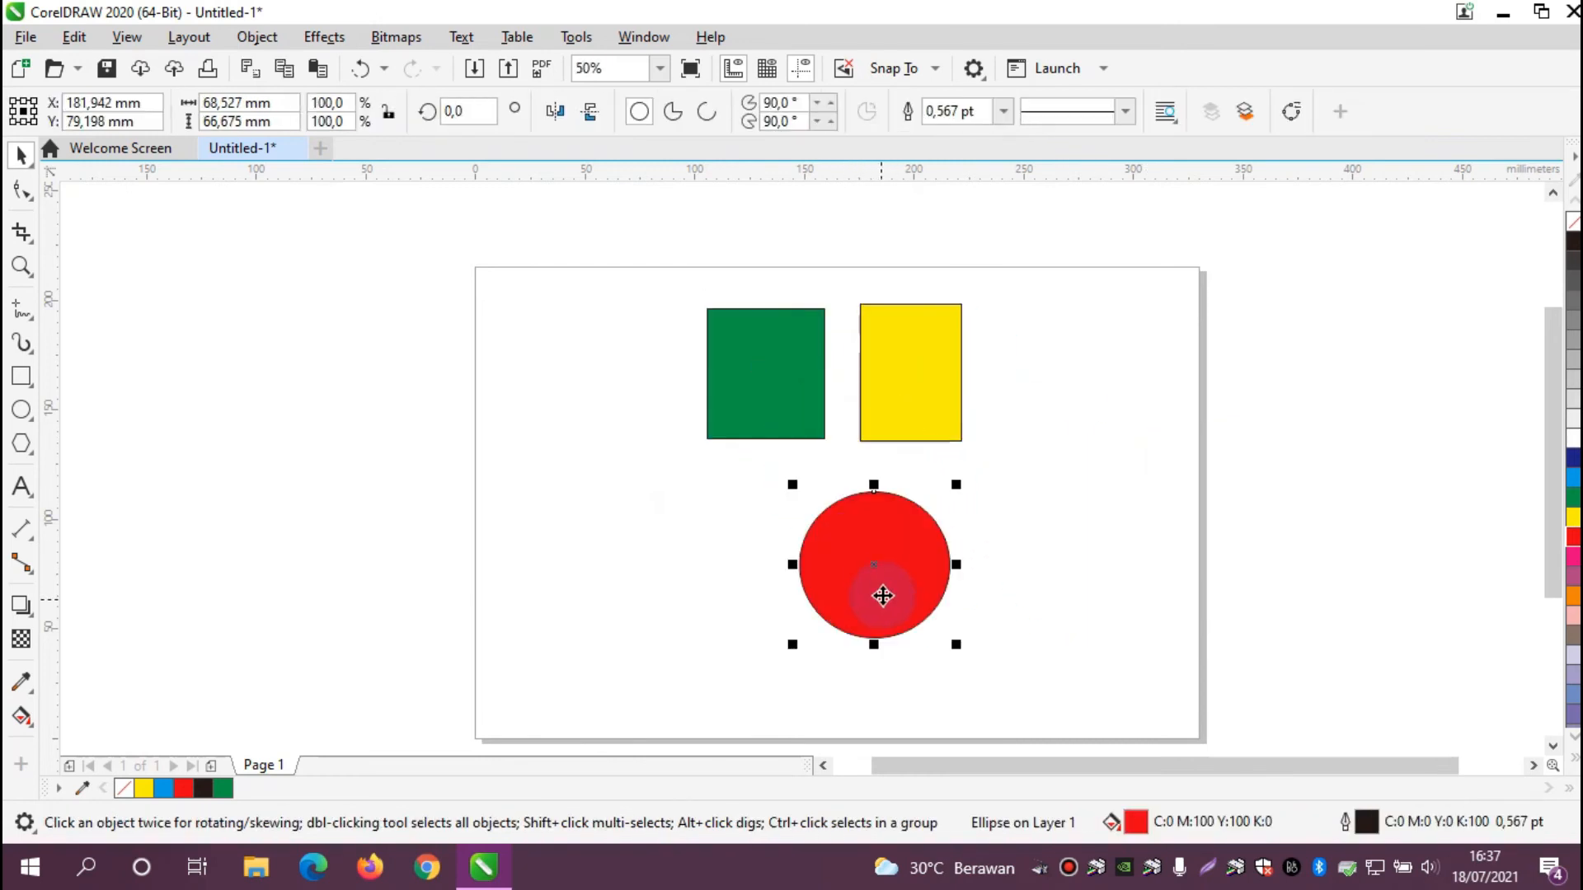
- Shift the yellow rectangle to overlap the green one and place the red circle over both at about X 146 mm, Y 132 mm
{"action": "left_click_drag", "start_coordinate": [890, 402], "coordinate": [844, 395]}
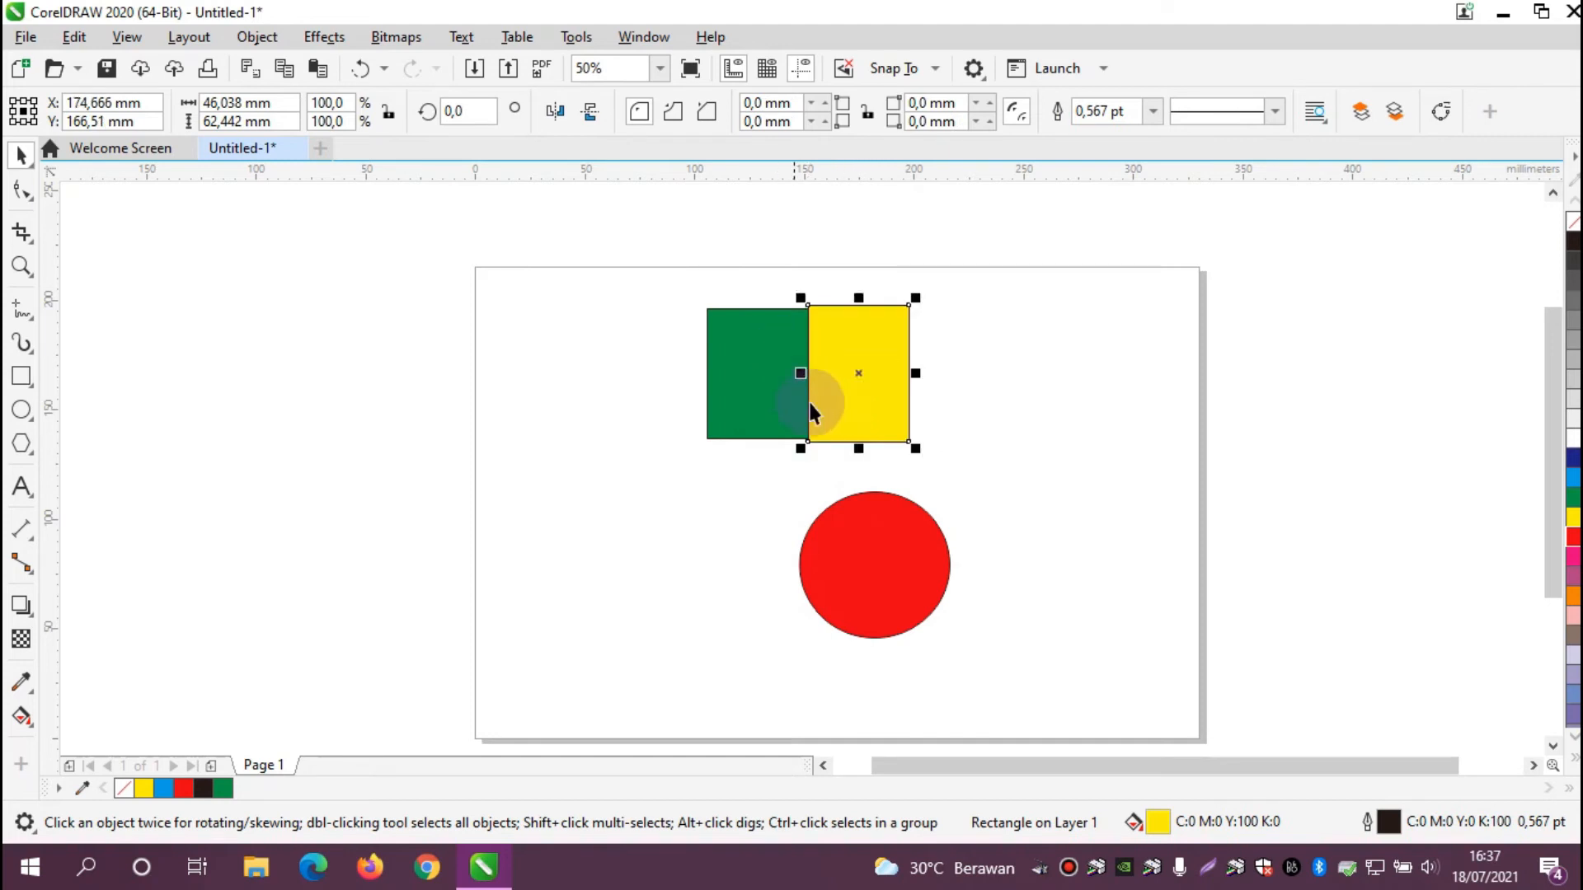
{"action": "left_click", "coordinate": [881, 401]}
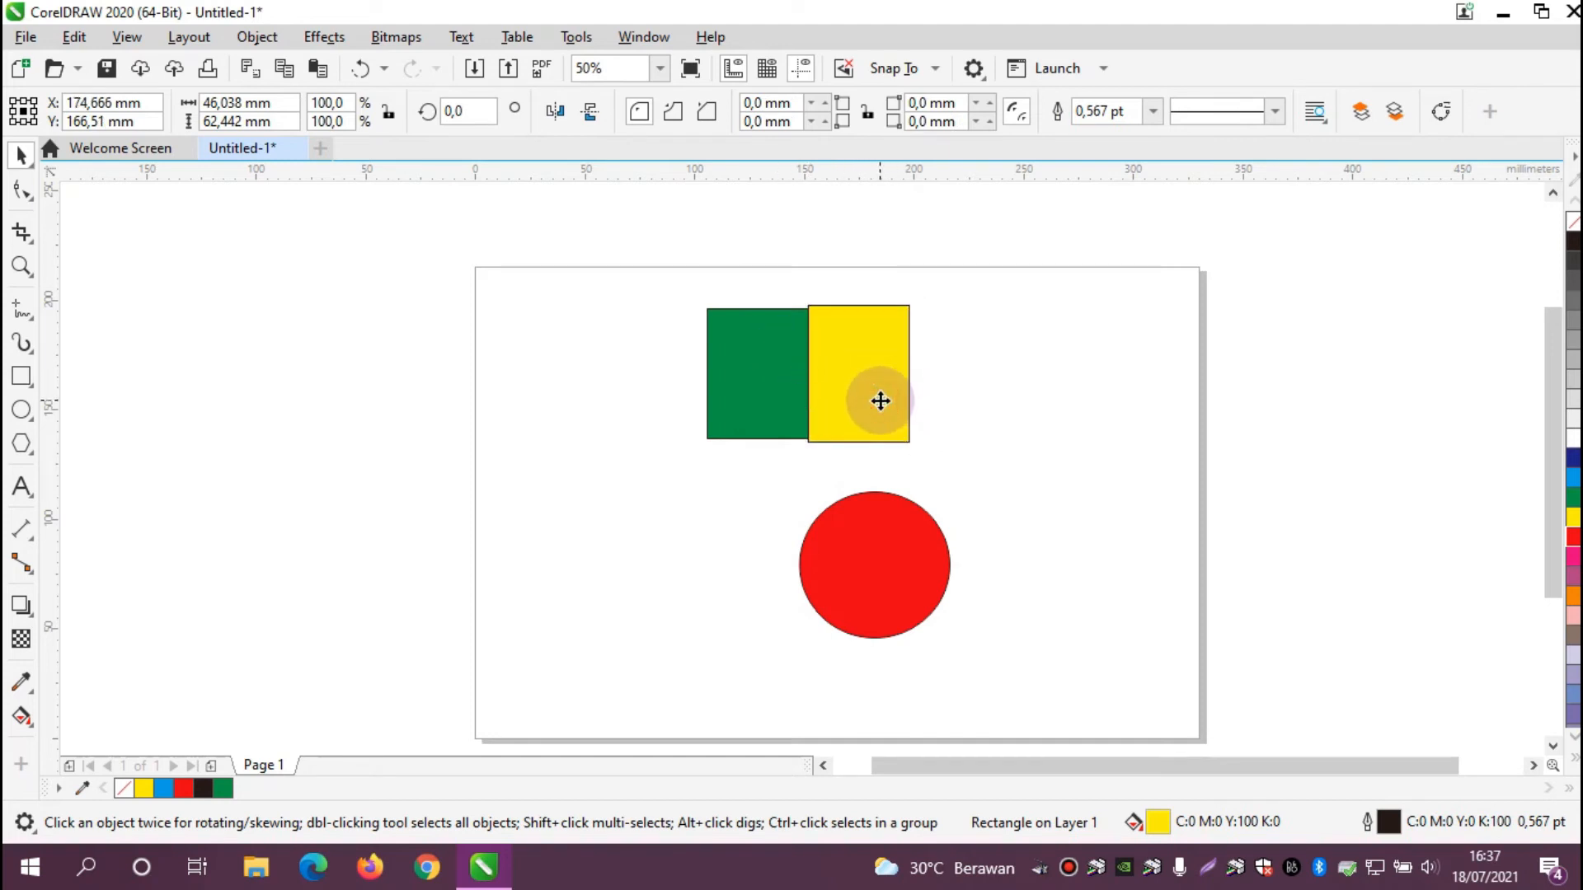
{"action": "left_click", "coordinate": [880, 595]}
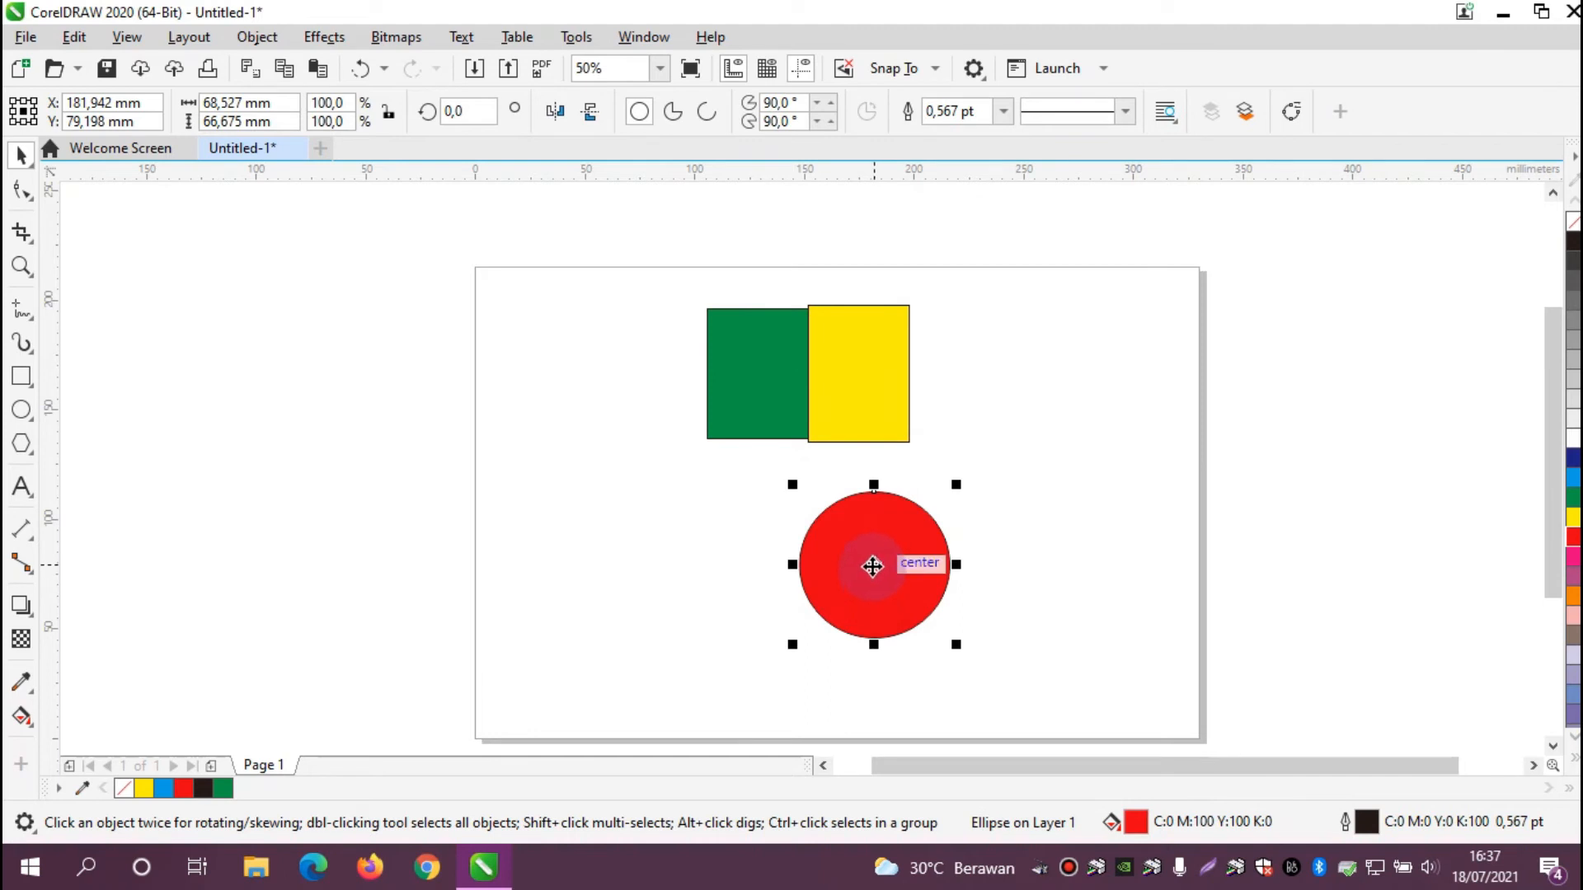
{"action": "left_click_drag", "start_coordinate": [844, 399], "coordinate": [836, 428]}
{"action": "left_click_drag", "start_coordinate": [876, 572], "coordinate": [797, 451]}
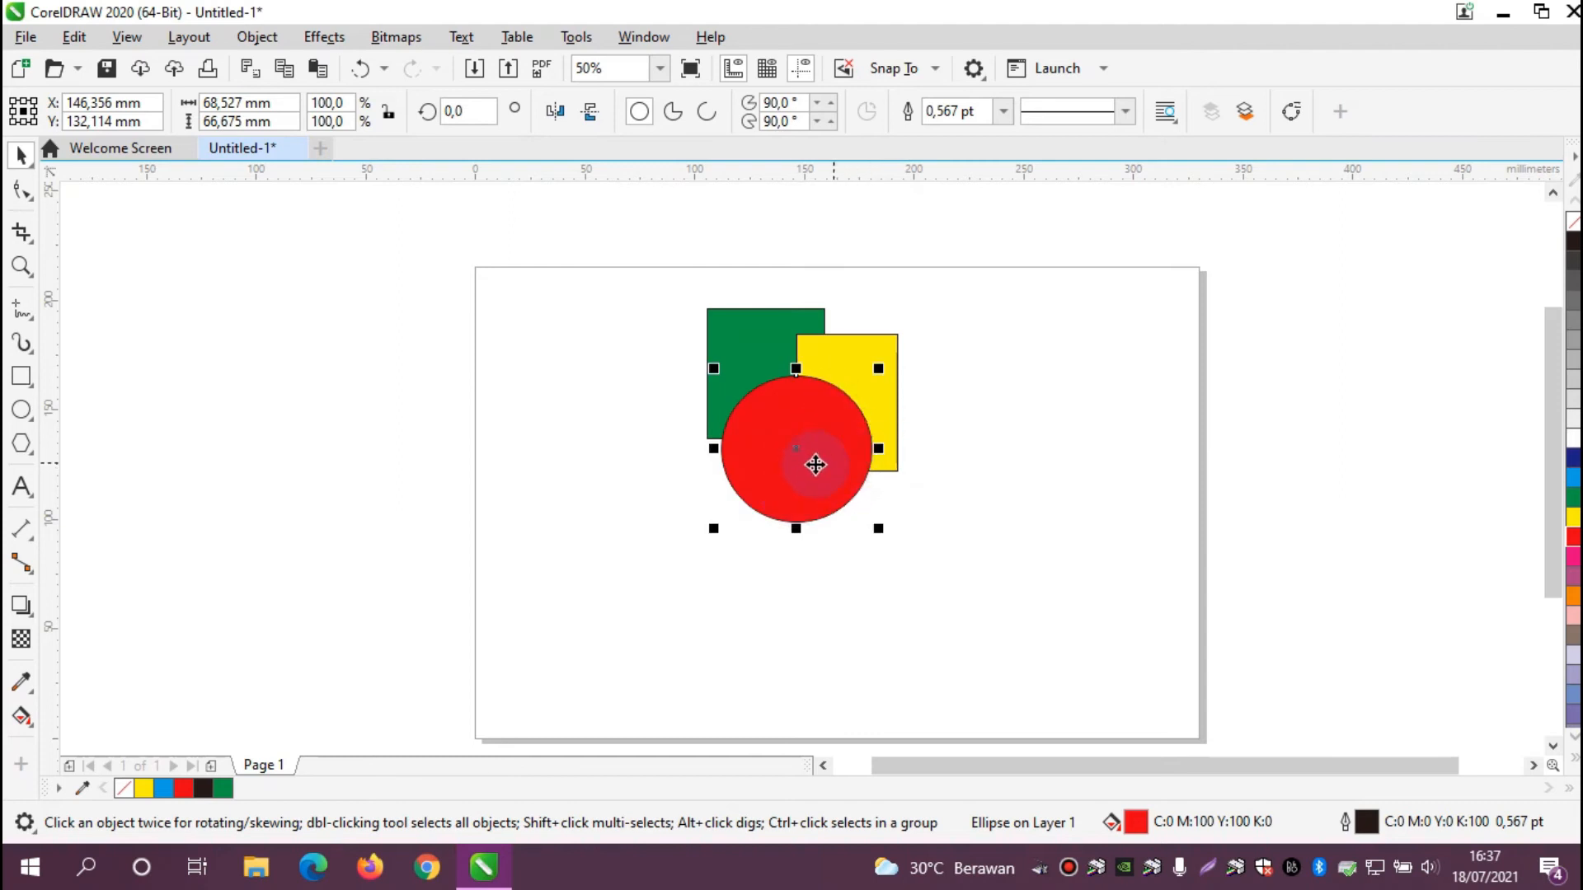
{"action": "left_click", "coordinate": [1012, 516]}
- Apply Simplify to the three overlapping shapes and move the red circle out to about X 134 mm, Y 106 mm
{"action": "left_click_drag", "start_coordinate": [866, 493], "coordinate": [925, 553]}
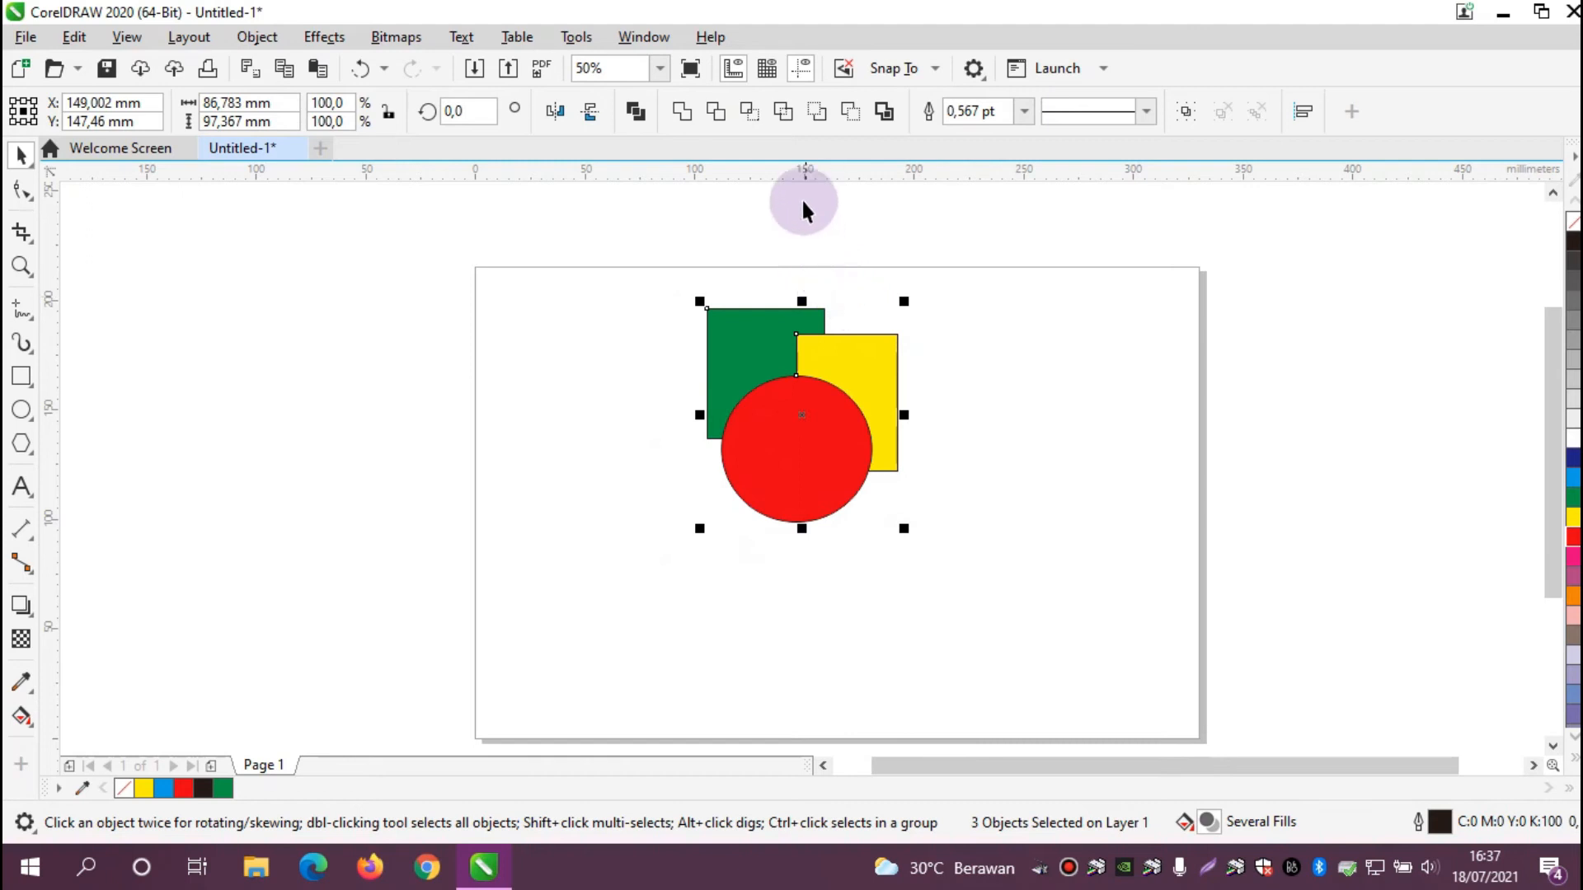
{"action": "left_click", "coordinate": [785, 114]}
{"action": "left_click", "coordinate": [913, 427]}
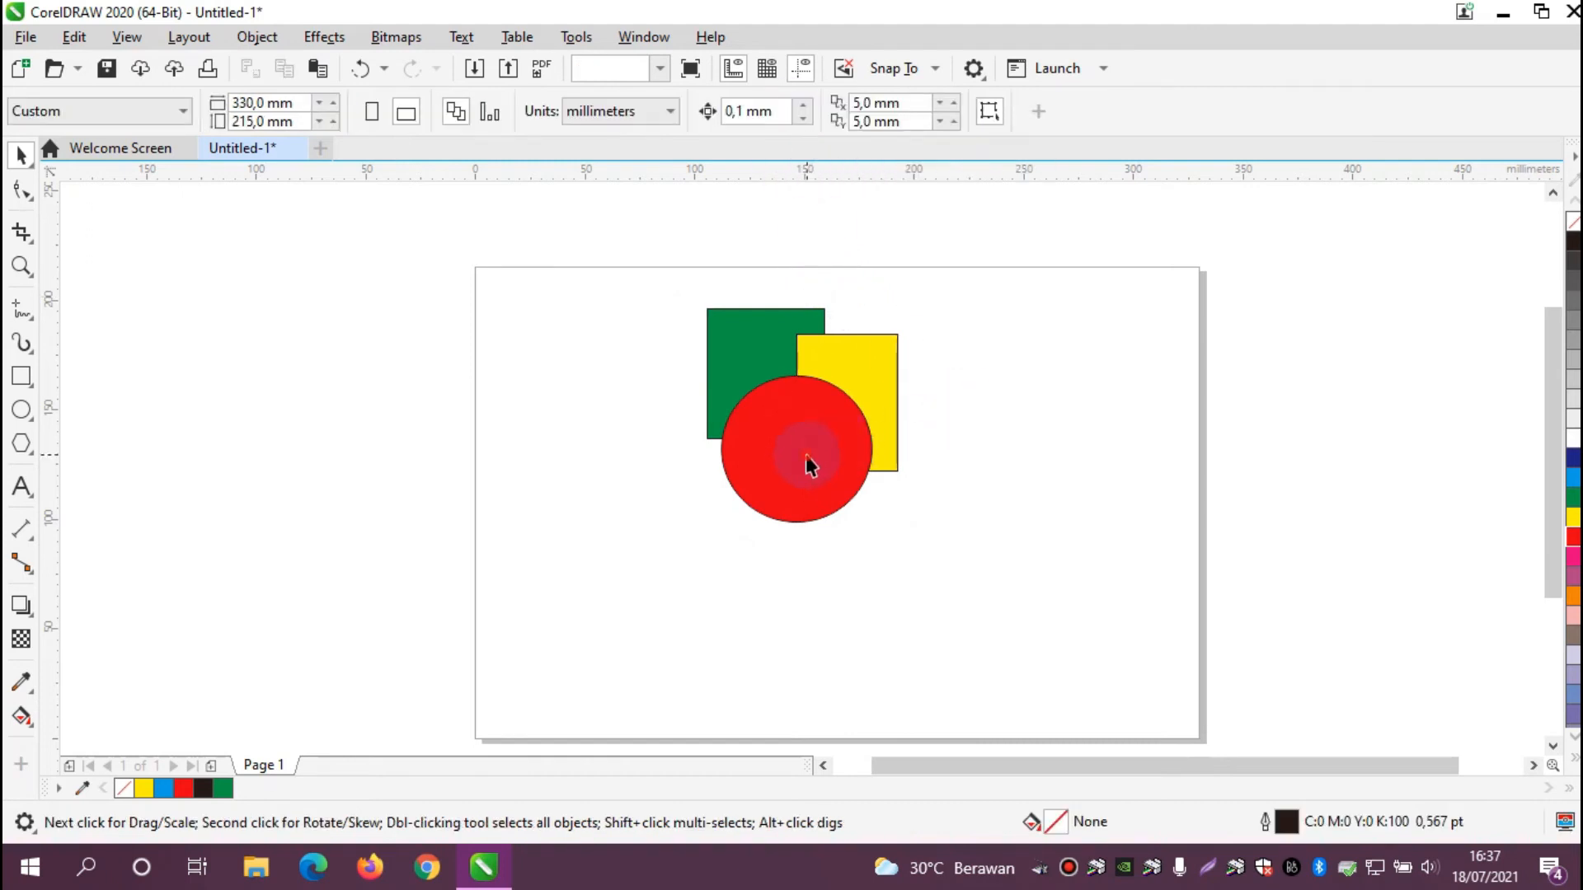
{"action": "left_click_drag", "start_coordinate": [805, 453], "coordinate": [723, 595]}
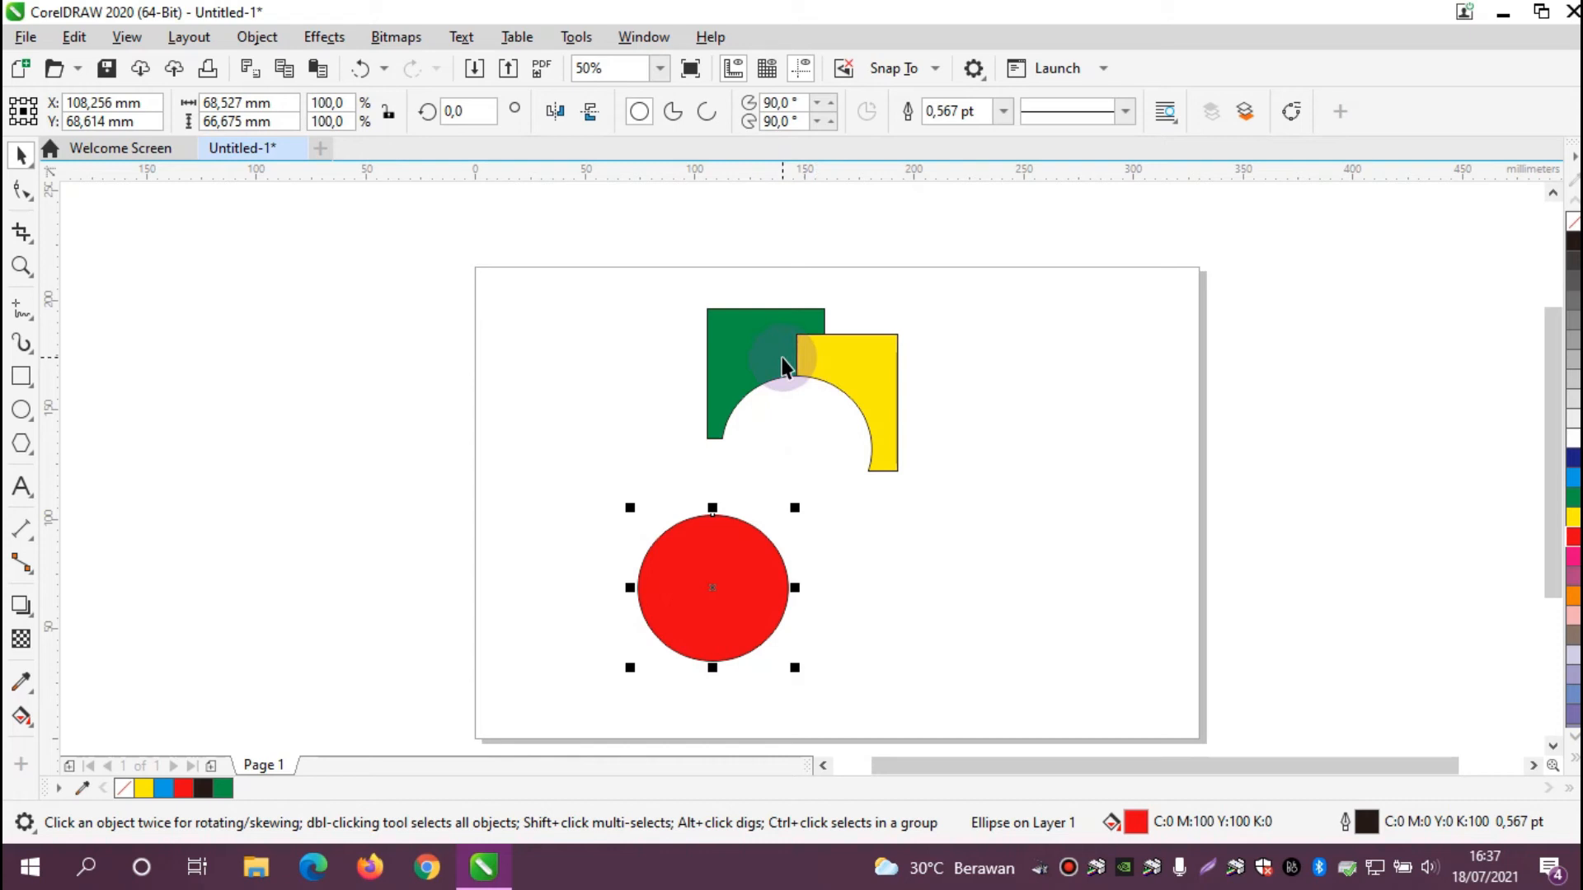
{"action": "left_click_drag", "start_coordinate": [725, 566], "coordinate": [782, 482]}
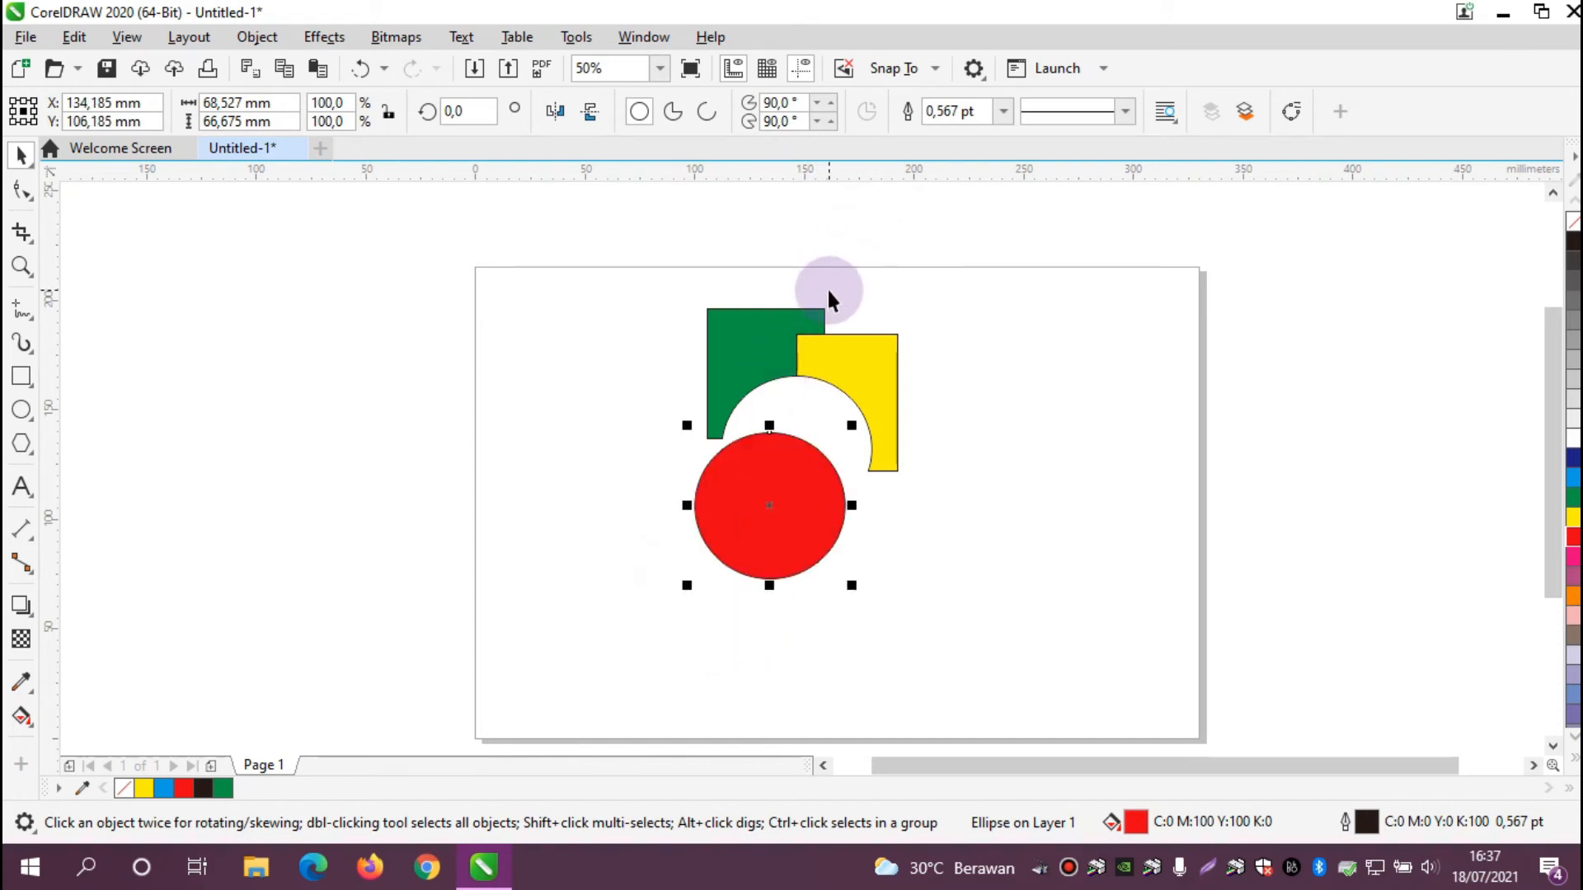
- Delete the simplified green and yellow shapes together with the red circle
{"action": "left_click", "coordinate": [632, 281]}
{"action": "left_click_drag", "start_coordinate": [633, 284], "coordinate": [968, 630]}
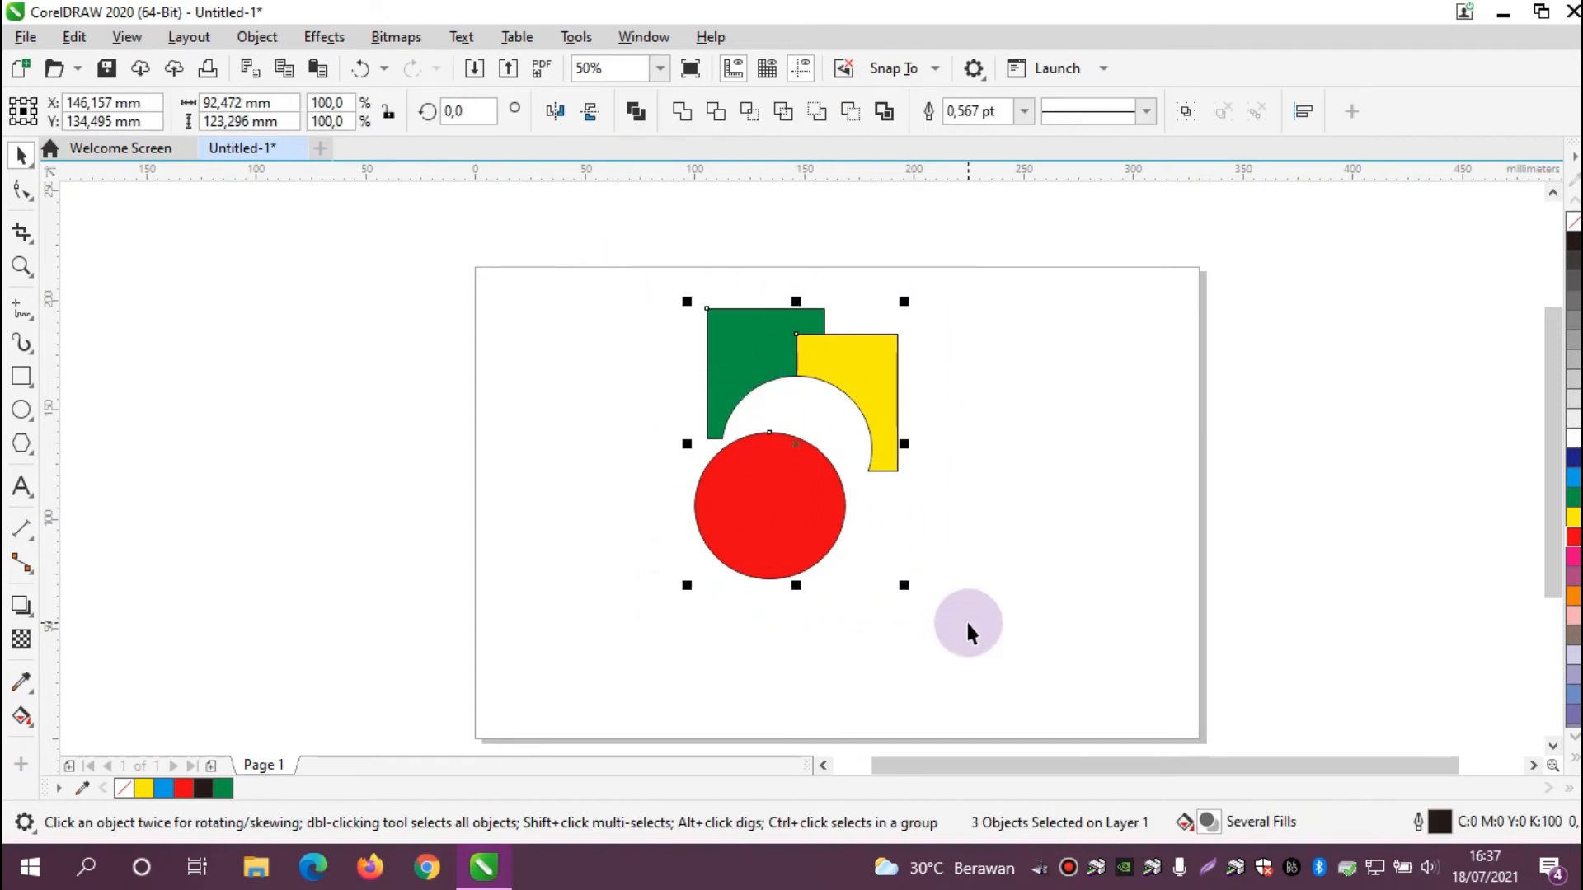
{"action": "key", "text": "Delete"}
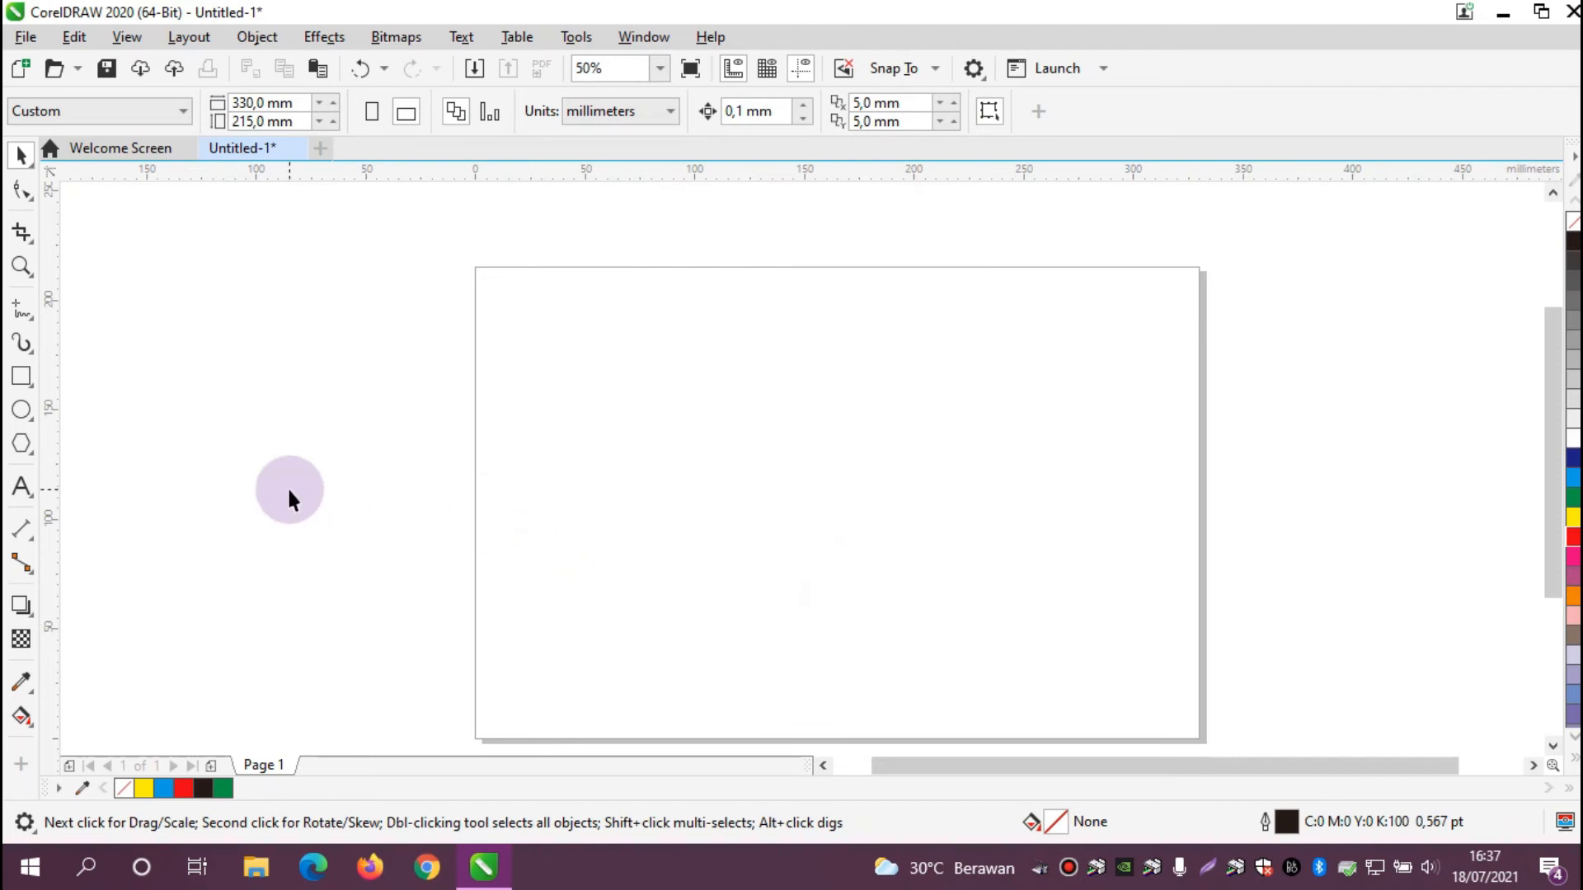
- Draw a narrow upright rectangle about 16 x 66 mm on the upper part of the page
{"action": "left_click", "coordinate": [20, 379]}
{"action": "left_click_drag", "start_coordinate": [643, 331], "coordinate": [678, 477]}
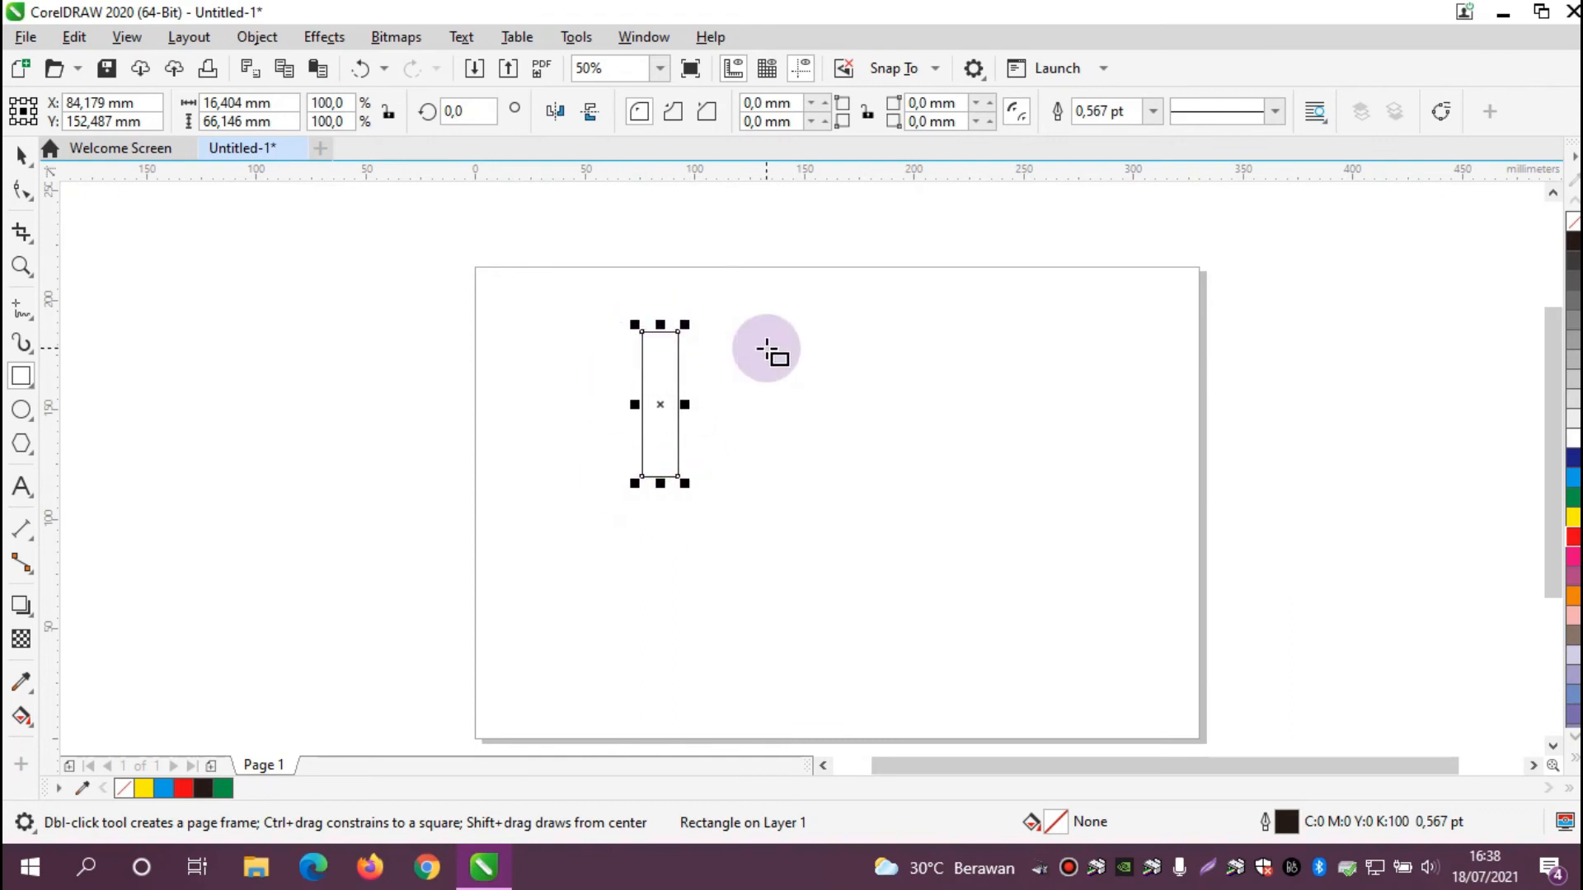
{"action": "left_click", "coordinate": [22, 155]}
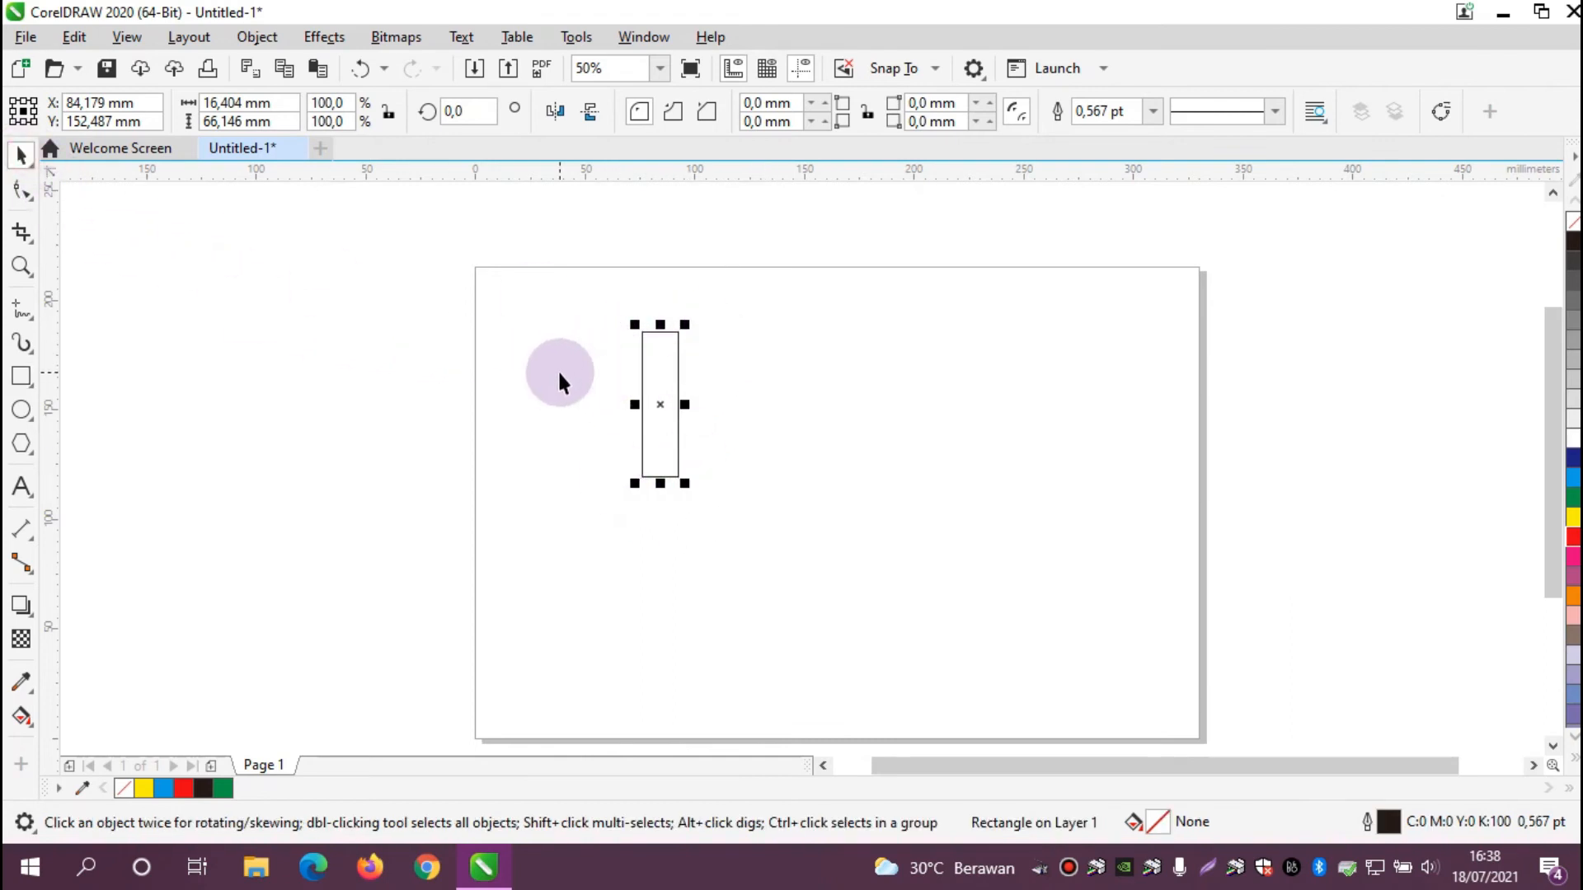
- Duplicate the narrow rectangle twice to form a row of three evenly spaced bars about 63 mm wide overall
{"action": "key", "text": "ctrl+d"}
{"action": "key", "text": "ctrl+d"}
{"action": "left_click", "coordinate": [674, 371]}
{"action": "left_click_drag", "start_coordinate": [677, 380], "coordinate": [719, 397]}
{"action": "left_click", "coordinate": [676, 391]}
{"action": "scroll", "coordinate": [705, 395], "scroll_direction": "up", "scroll_amount": 1}
{"action": "left_click", "coordinate": [712, 398]}
- Align the top edges of the three narrow bars
{"action": "left_click", "coordinate": [542, 240]}
{"action": "left_click_drag", "start_coordinate": [543, 241], "coordinate": [956, 618]}
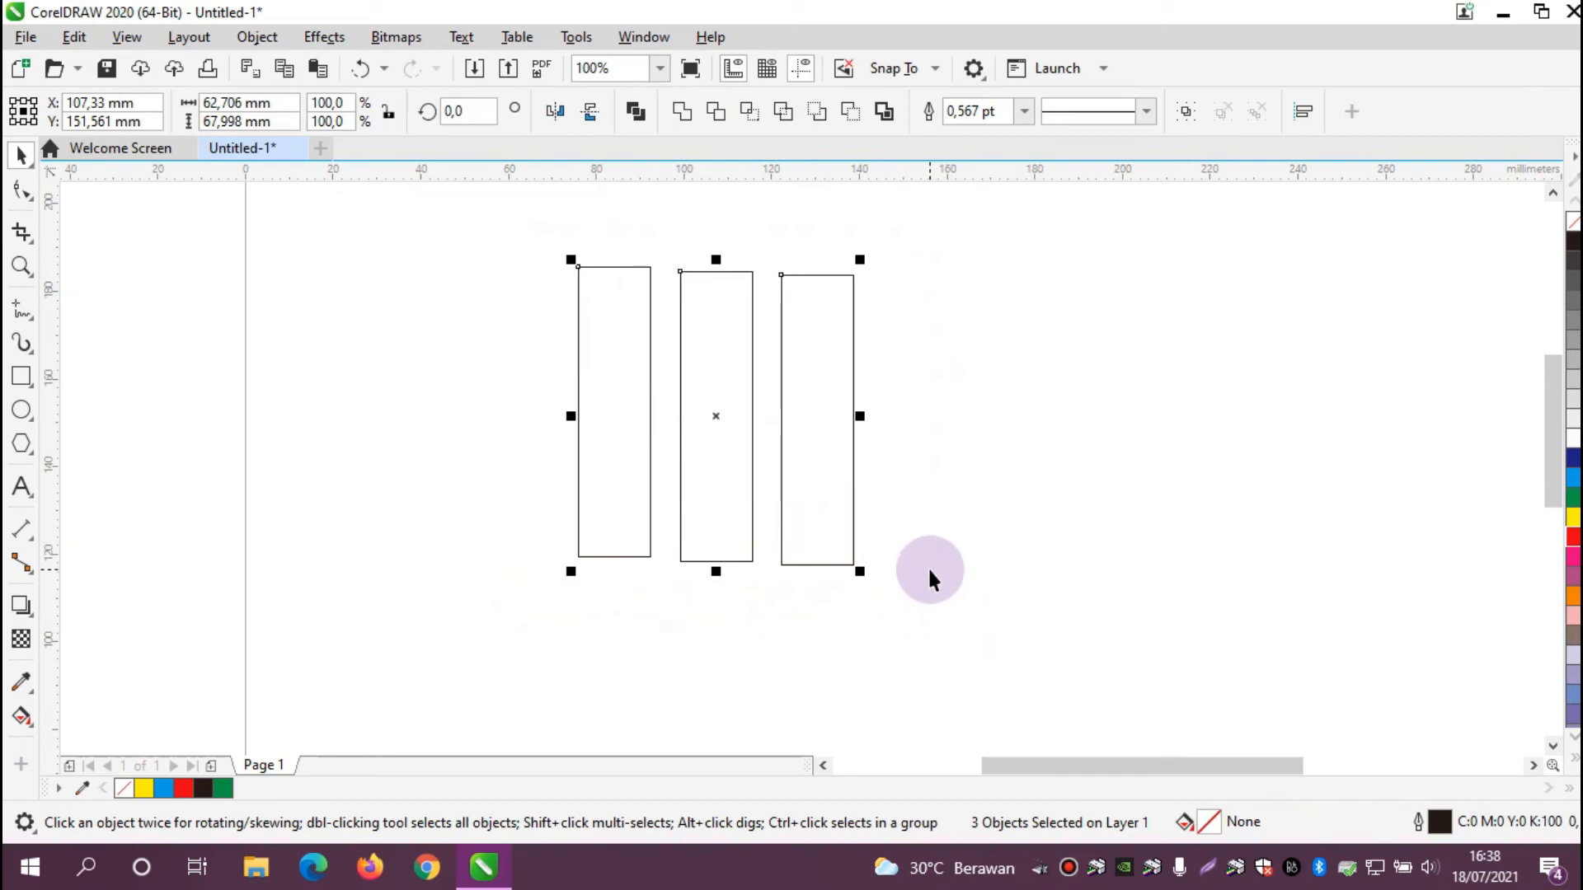
{"action": "key", "text": "t"}
{"action": "left_click", "coordinate": [981, 510]}
- Draw a rectangle about 123 x 67 mm below the bars and move it to the right of them
{"action": "scroll", "coordinate": [913, 464], "scroll_direction": "down", "scroll_amount": 1}
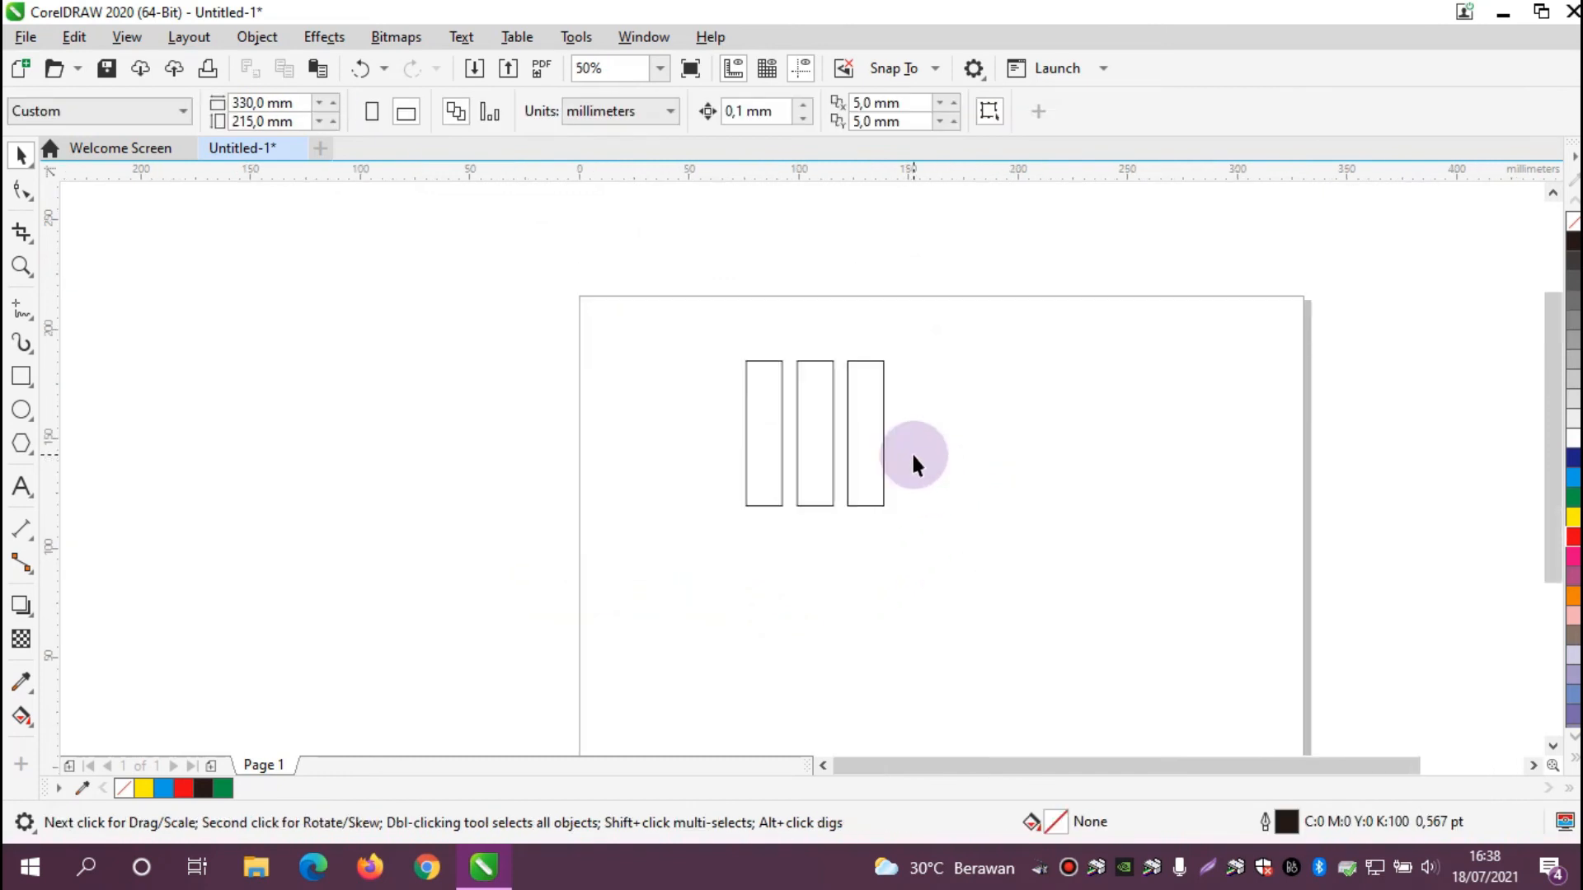
{"action": "left_click", "coordinate": [22, 375]}
{"action": "left_click_drag", "start_coordinate": [675, 527], "coordinate": [946, 674]}
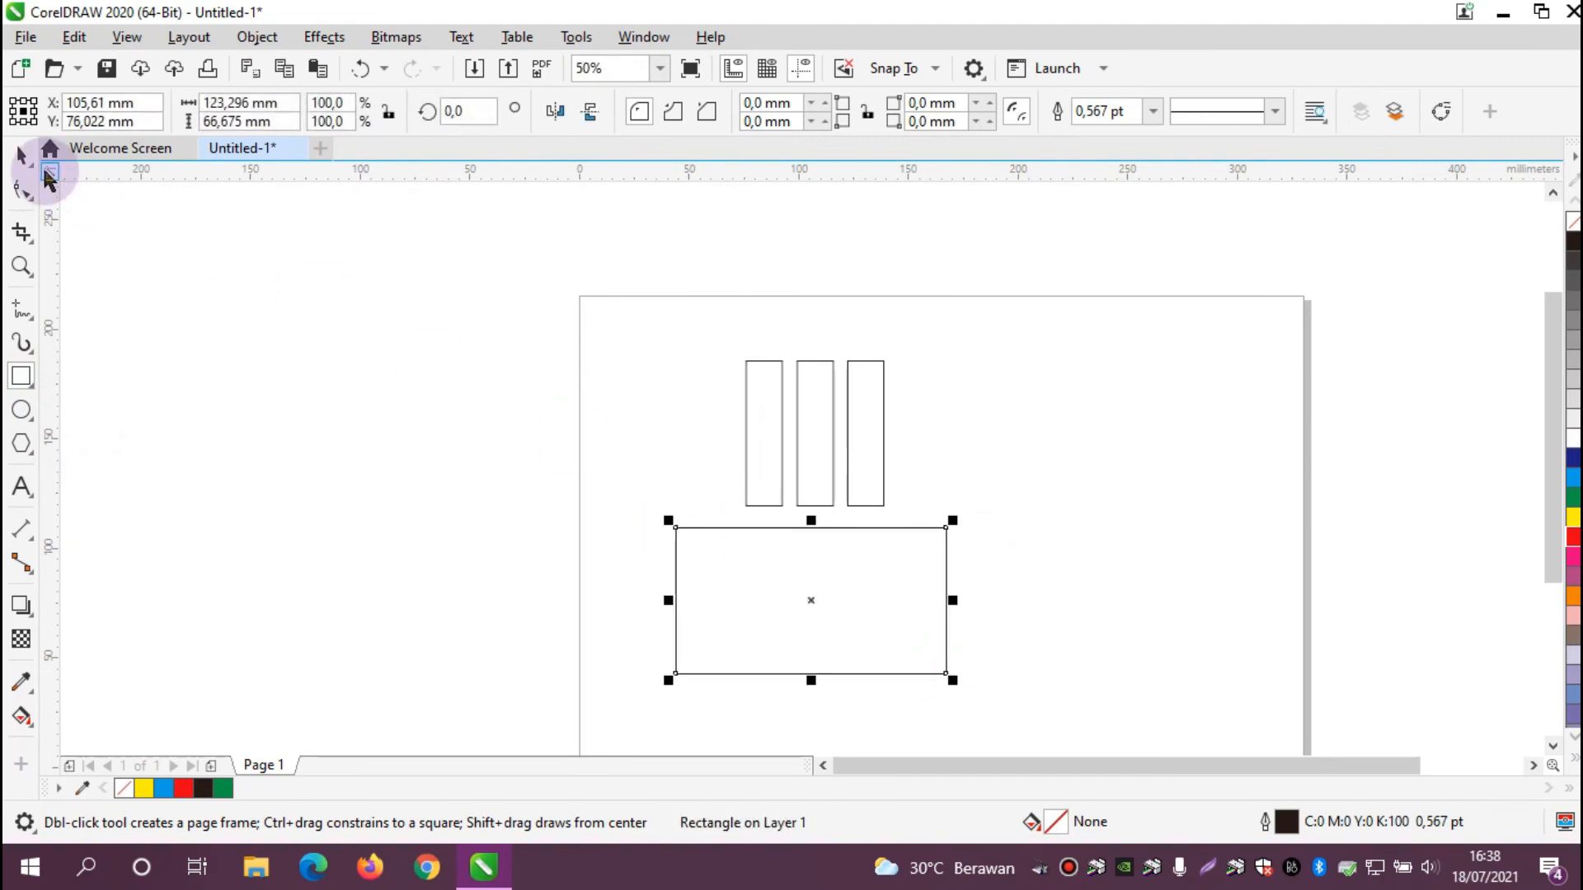
{"action": "left_click", "coordinate": [22, 154]}
{"action": "left_click", "coordinate": [811, 608]}
{"action": "left_click_drag", "start_coordinate": [898, 592], "coordinate": [1106, 480]}
{"action": "left_click", "coordinate": [879, 574]}
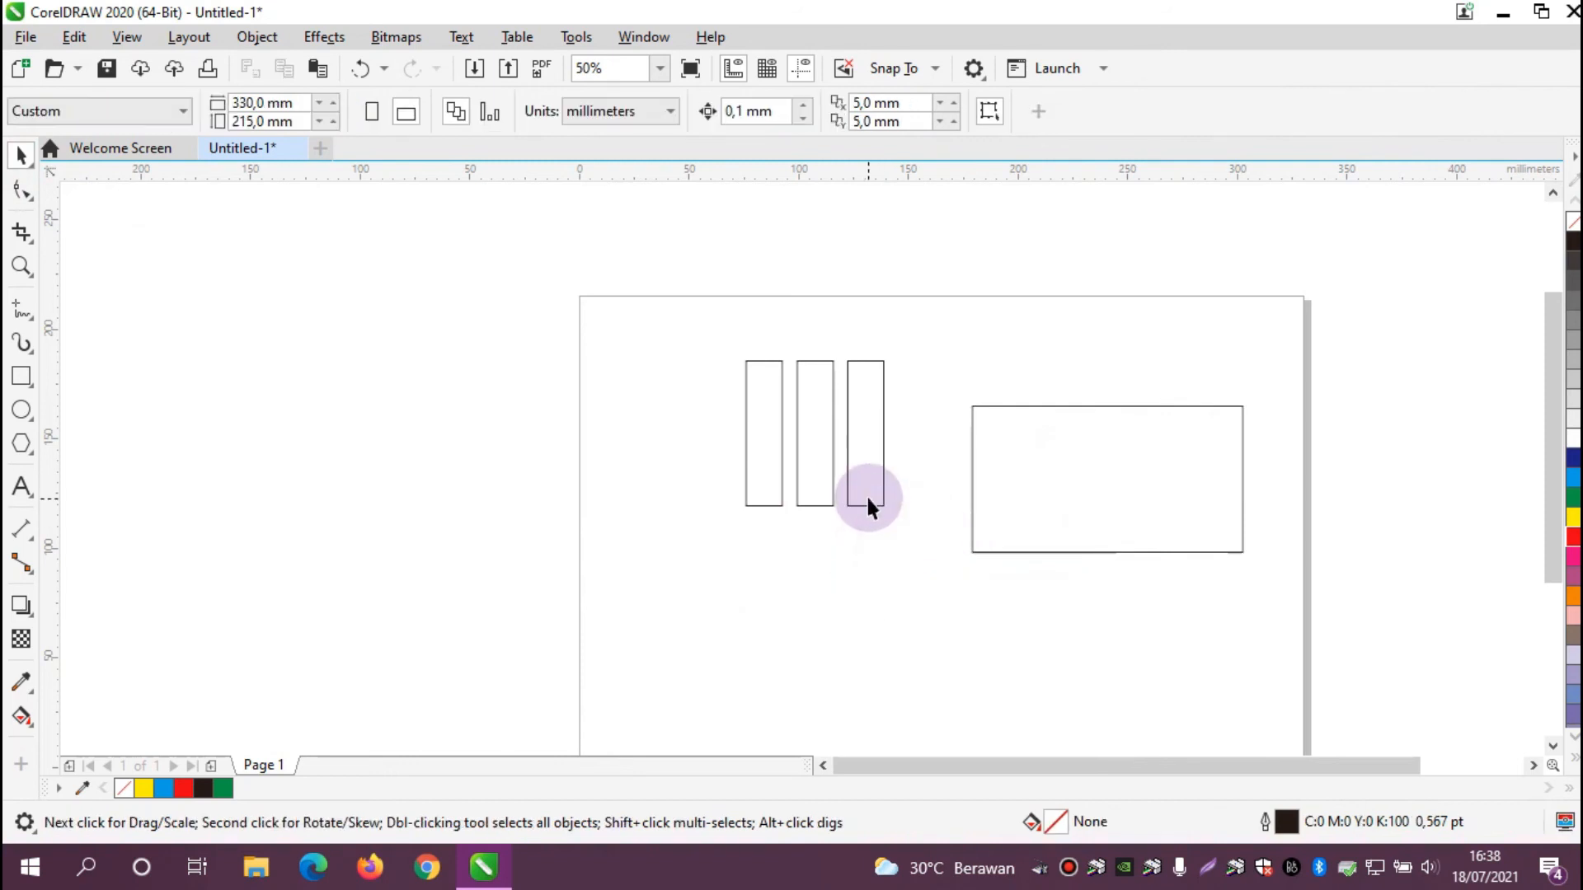
- Rotate the three narrow bars together by 30 degrees
{"action": "left_click_drag", "start_coordinate": [705, 324], "coordinate": [922, 577]}
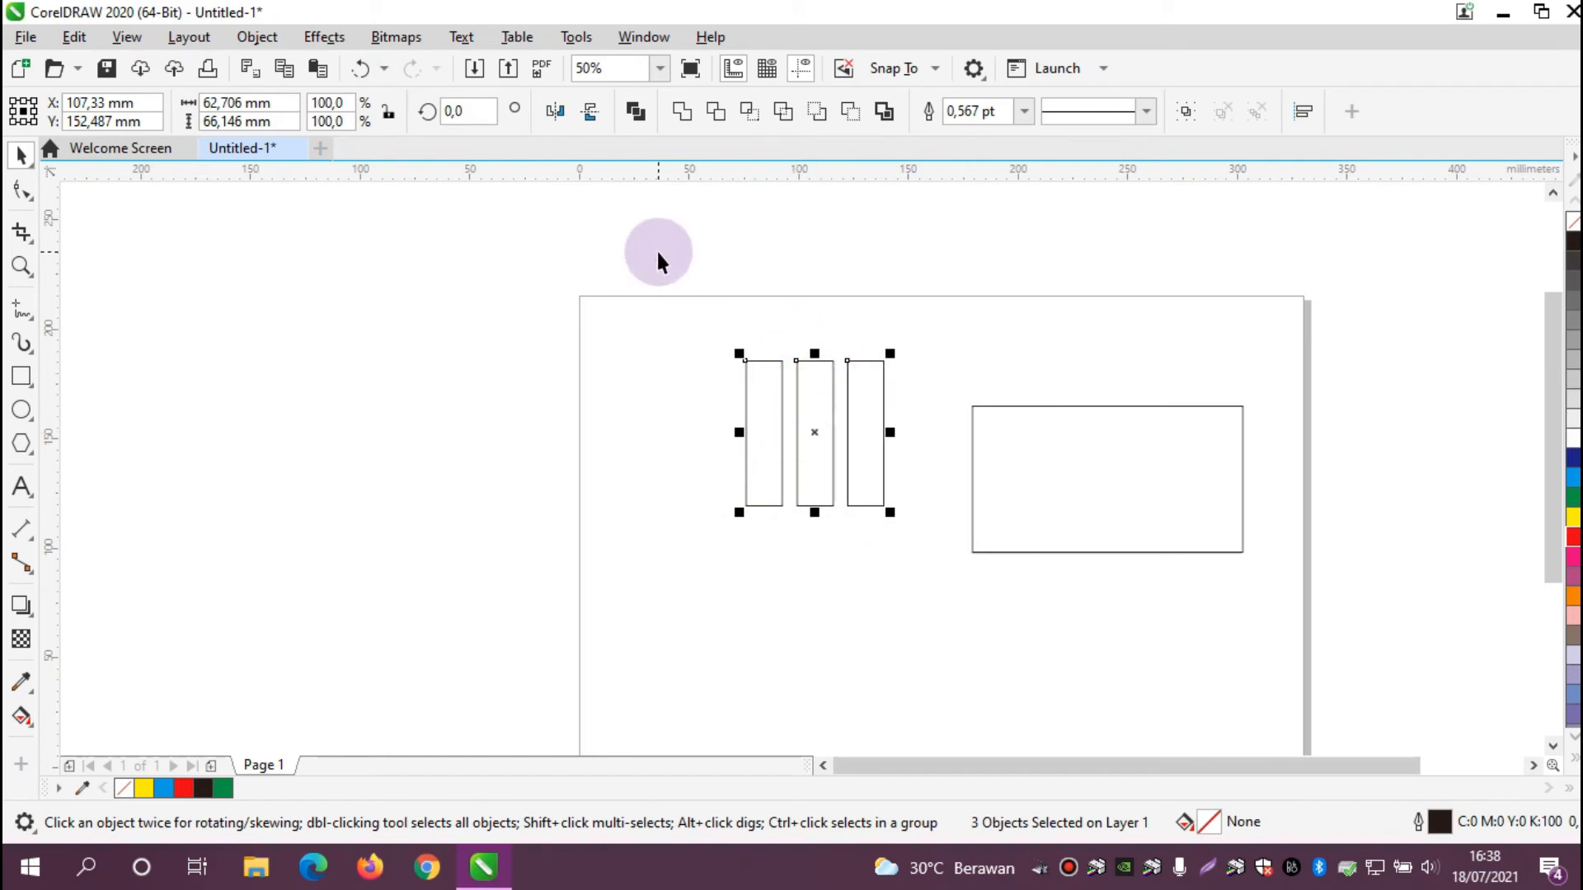
{"action": "left_click_drag", "start_coordinate": [484, 111], "coordinate": [434, 112]}
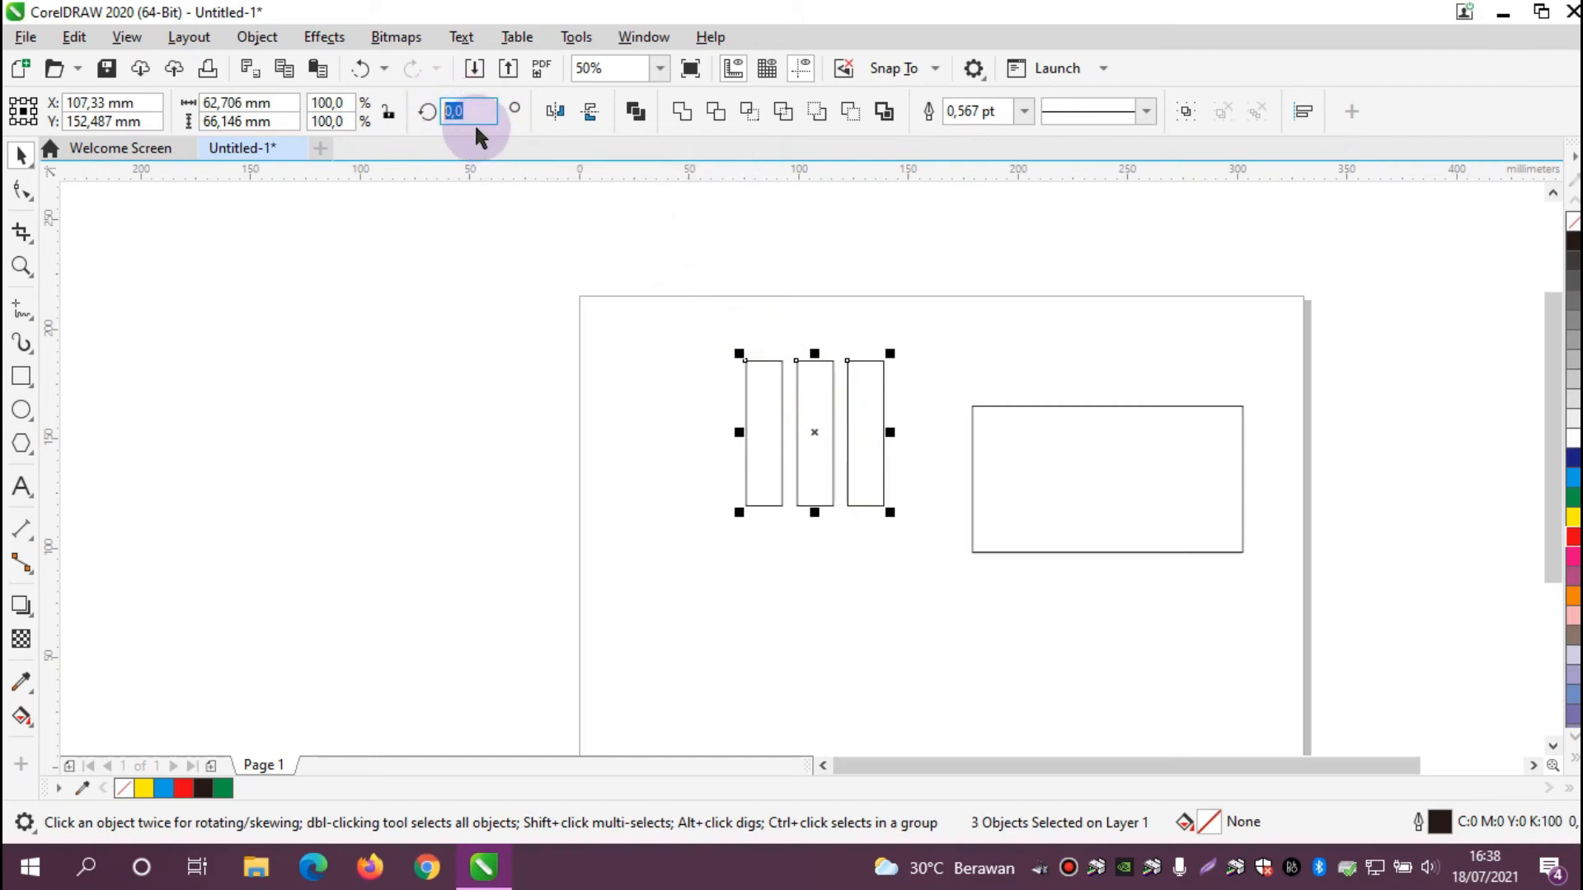
{"action": "type", "text": "30"}
{"action": "key", "text": "Return"}
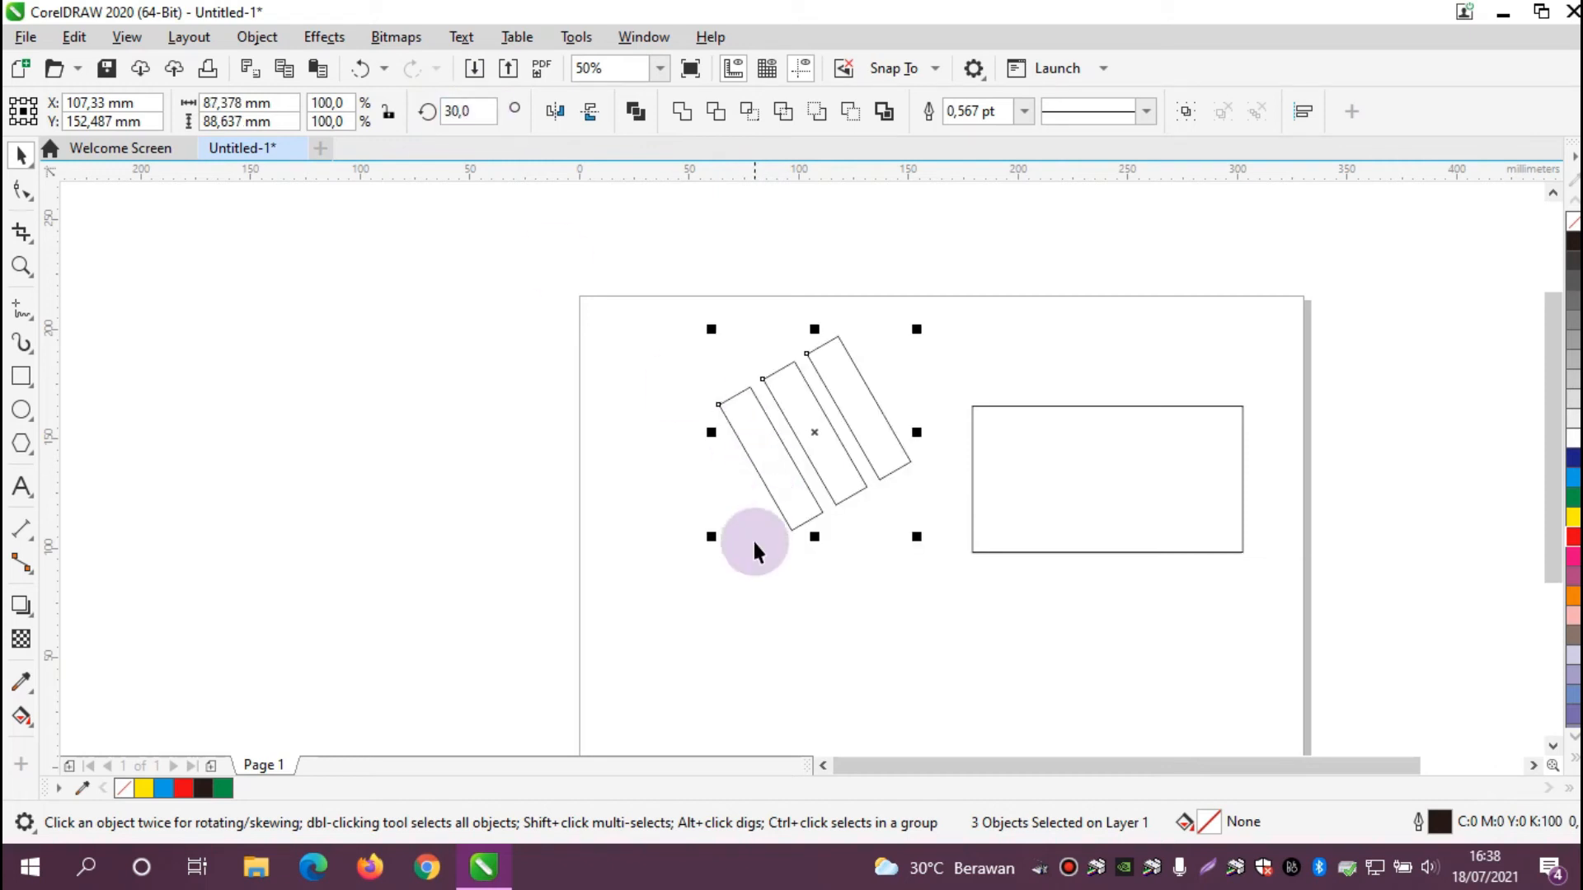
- Slide the middle and left slanted bars downward along their slope to stagger the three bars
{"action": "left_click", "coordinate": [656, 511]}
{"action": "scroll", "coordinate": [836, 441], "scroll_direction": "up", "scroll_amount": 2}
{"action": "left_click", "coordinate": [814, 421]}
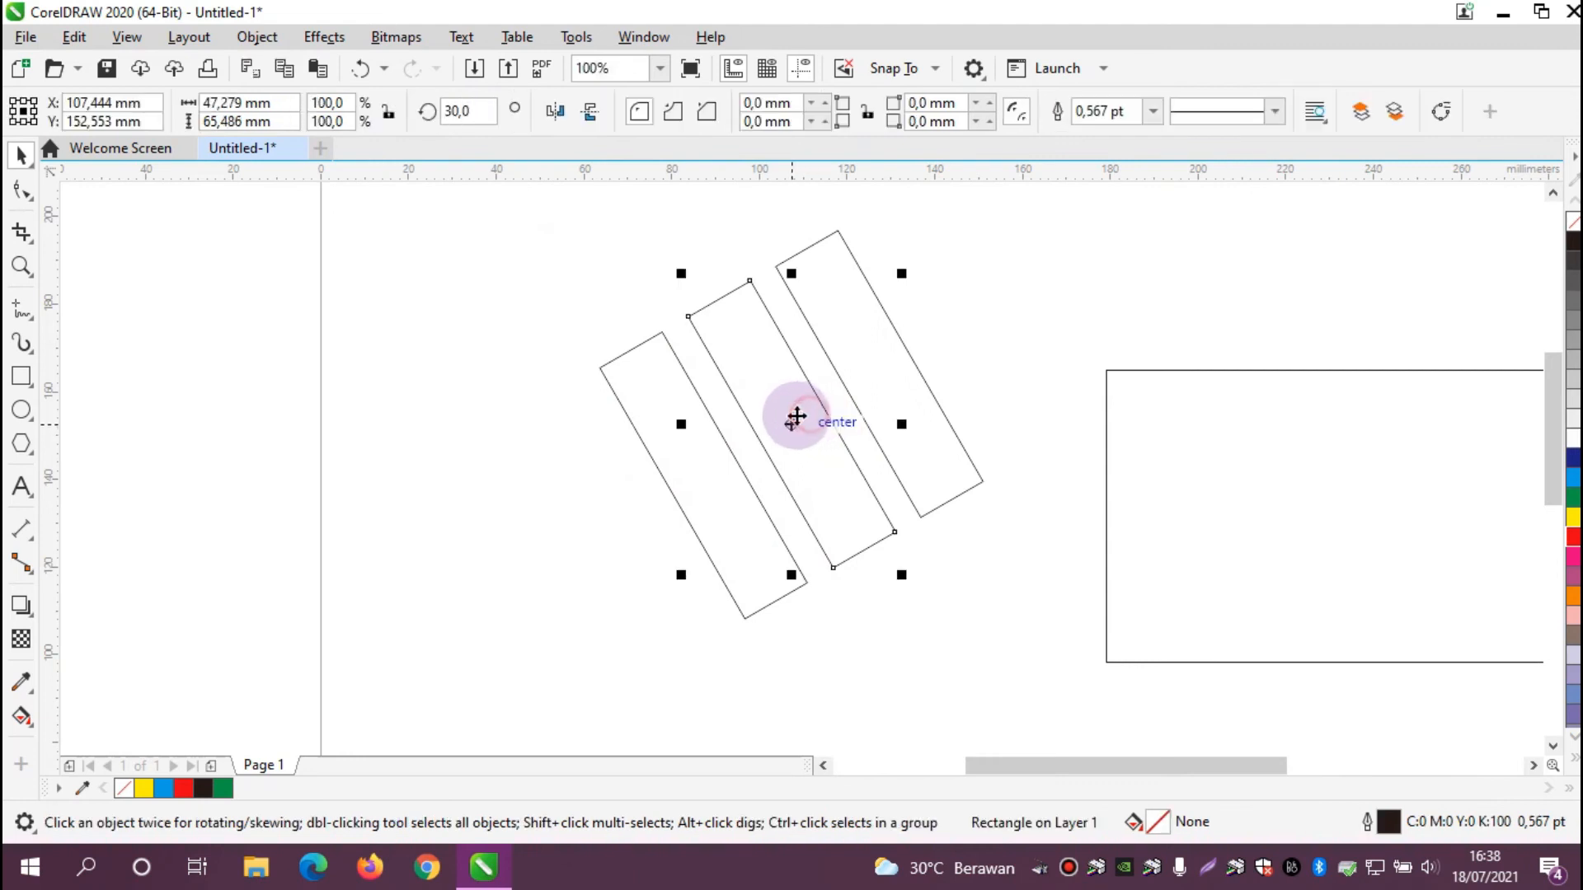
{"action": "left_click_drag", "start_coordinate": [777, 404], "coordinate": [793, 422]}
{"action": "left_click", "coordinate": [696, 442]}
{"action": "left_click_drag", "start_coordinate": [695, 462], "coordinate": [725, 516]}
- Move the large rectangle over the lower ends of the slanted bars, at about X 114 mm, Y 111 mm
{"action": "scroll", "coordinate": [879, 493], "scroll_direction": "down", "scroll_amount": 2}
{"action": "left_click_drag", "start_coordinate": [1195, 489], "coordinate": [915, 538]}
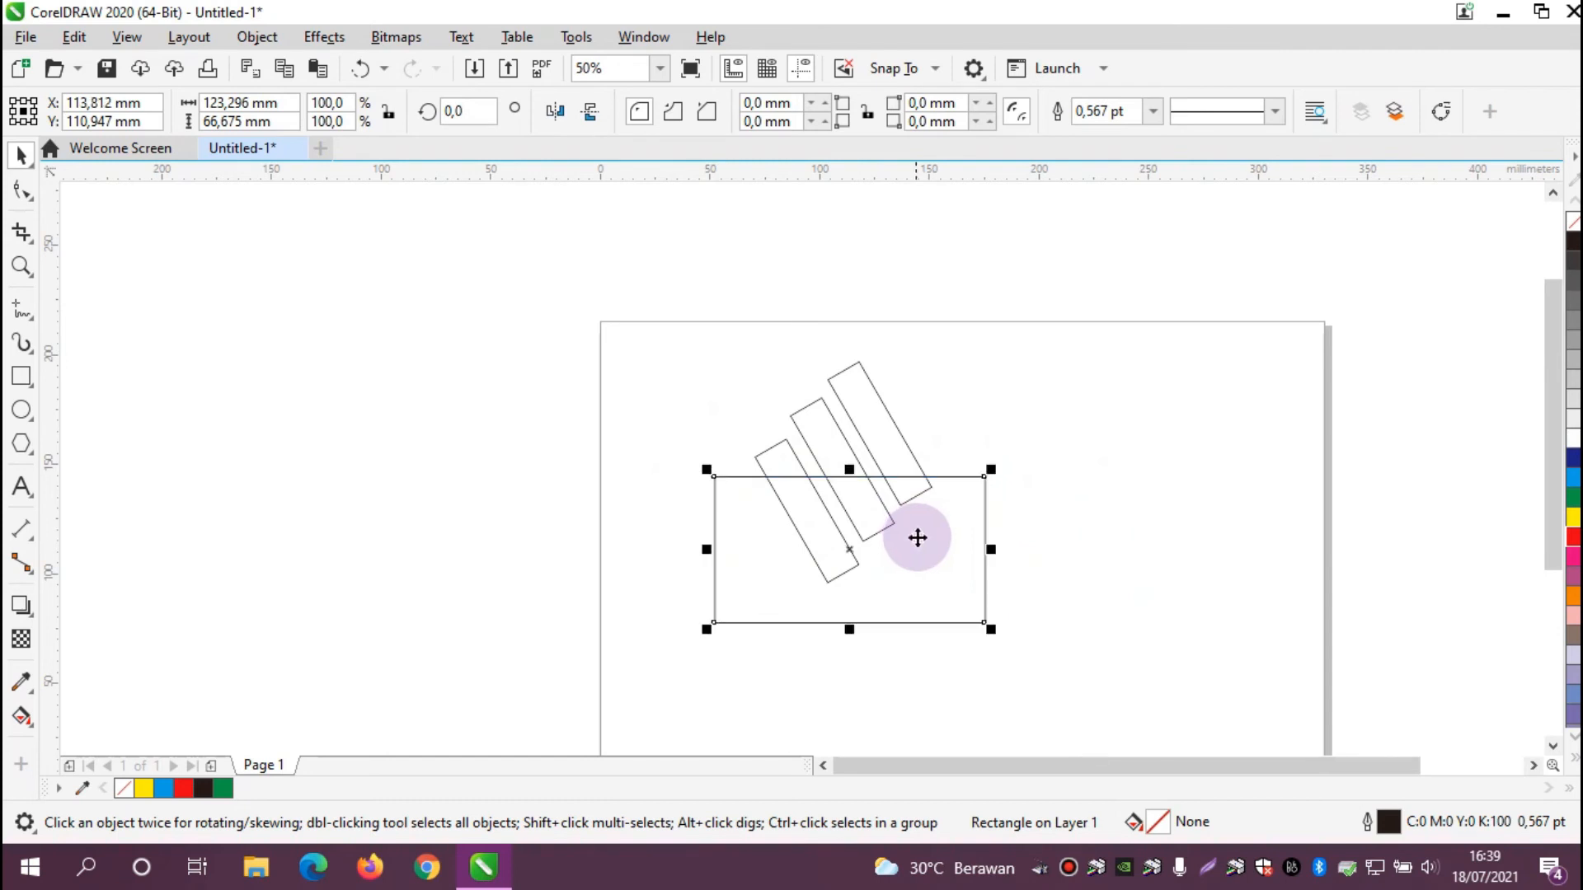
- Simplify the three slanted bars against the overlapping rectangle and move the rectangle clear of them toward the page's upper right corner
{"action": "left_click", "coordinate": [1084, 521]}
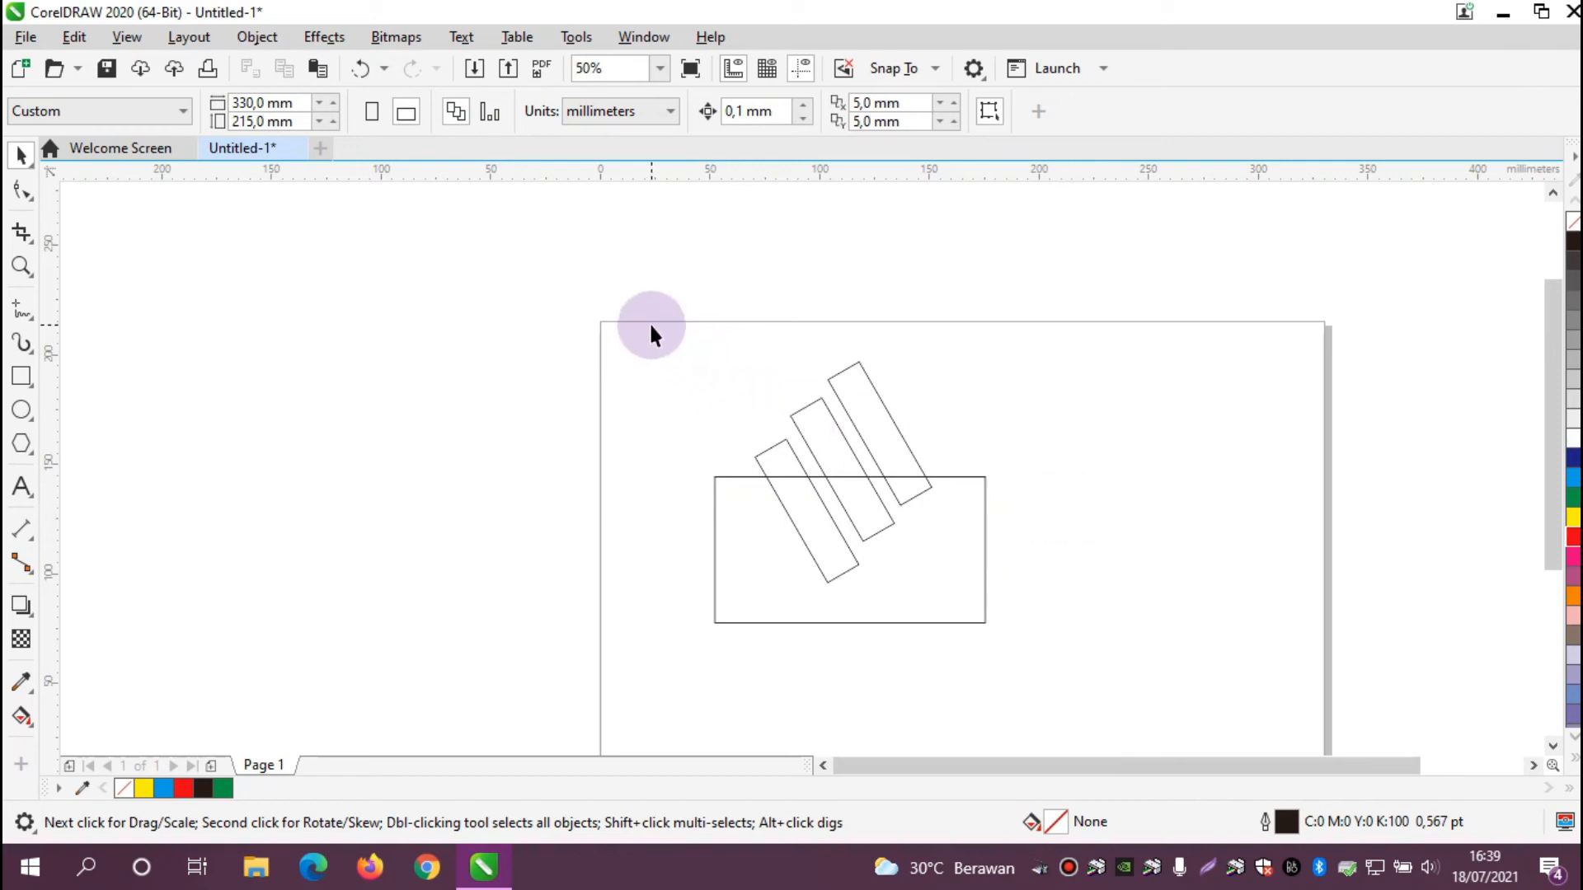
{"action": "left_click_drag", "start_coordinate": [691, 376], "coordinate": [1048, 660]}
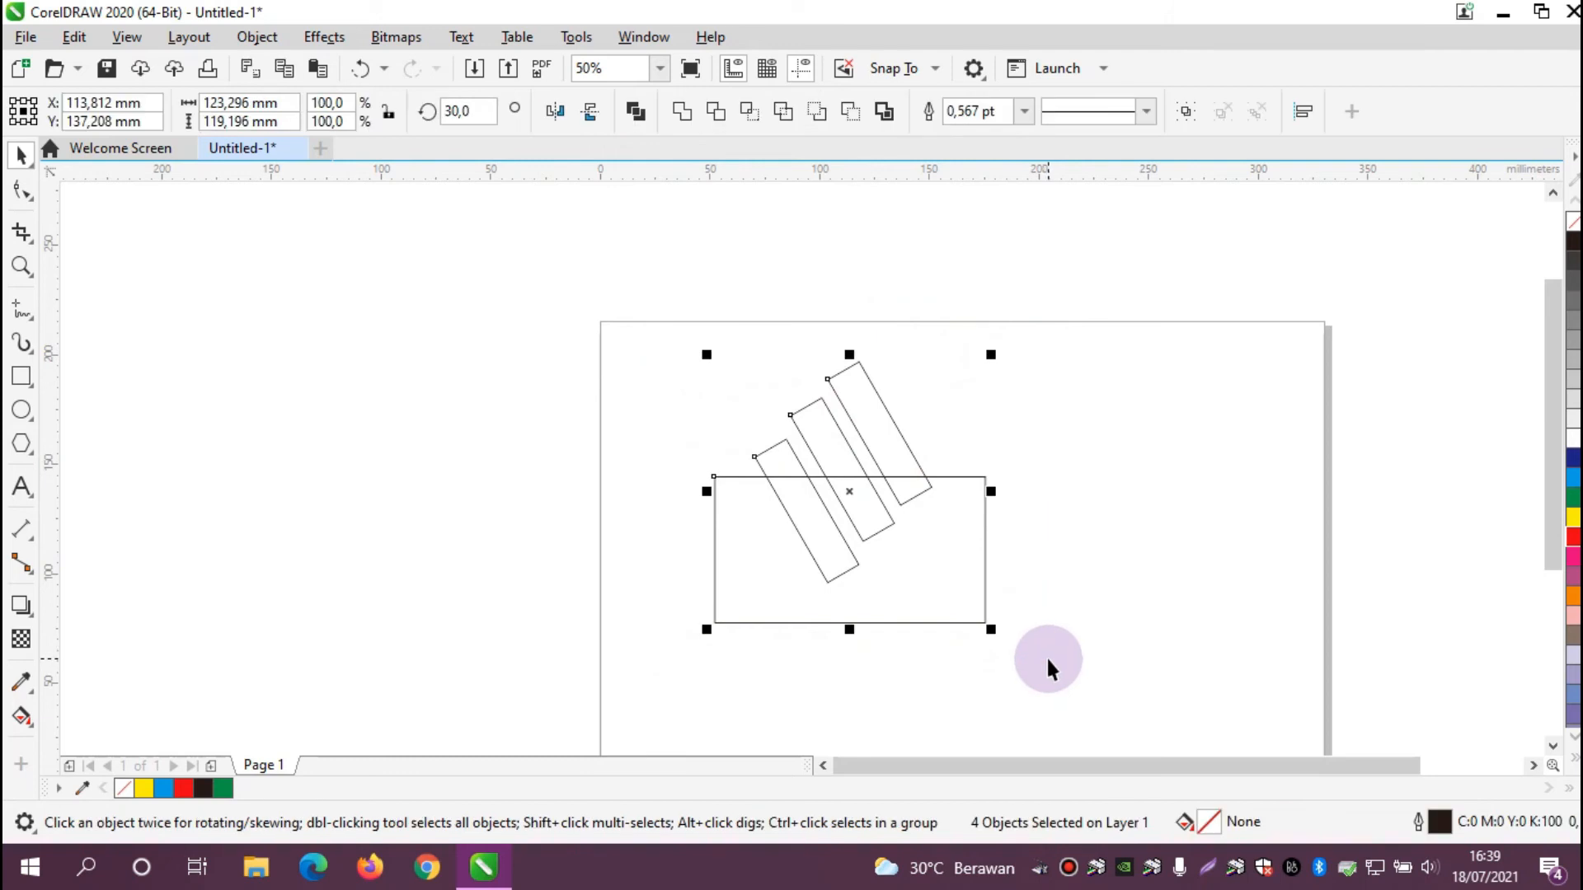
{"action": "left_click", "coordinate": [783, 113]}
{"action": "left_click", "coordinate": [1035, 403]}
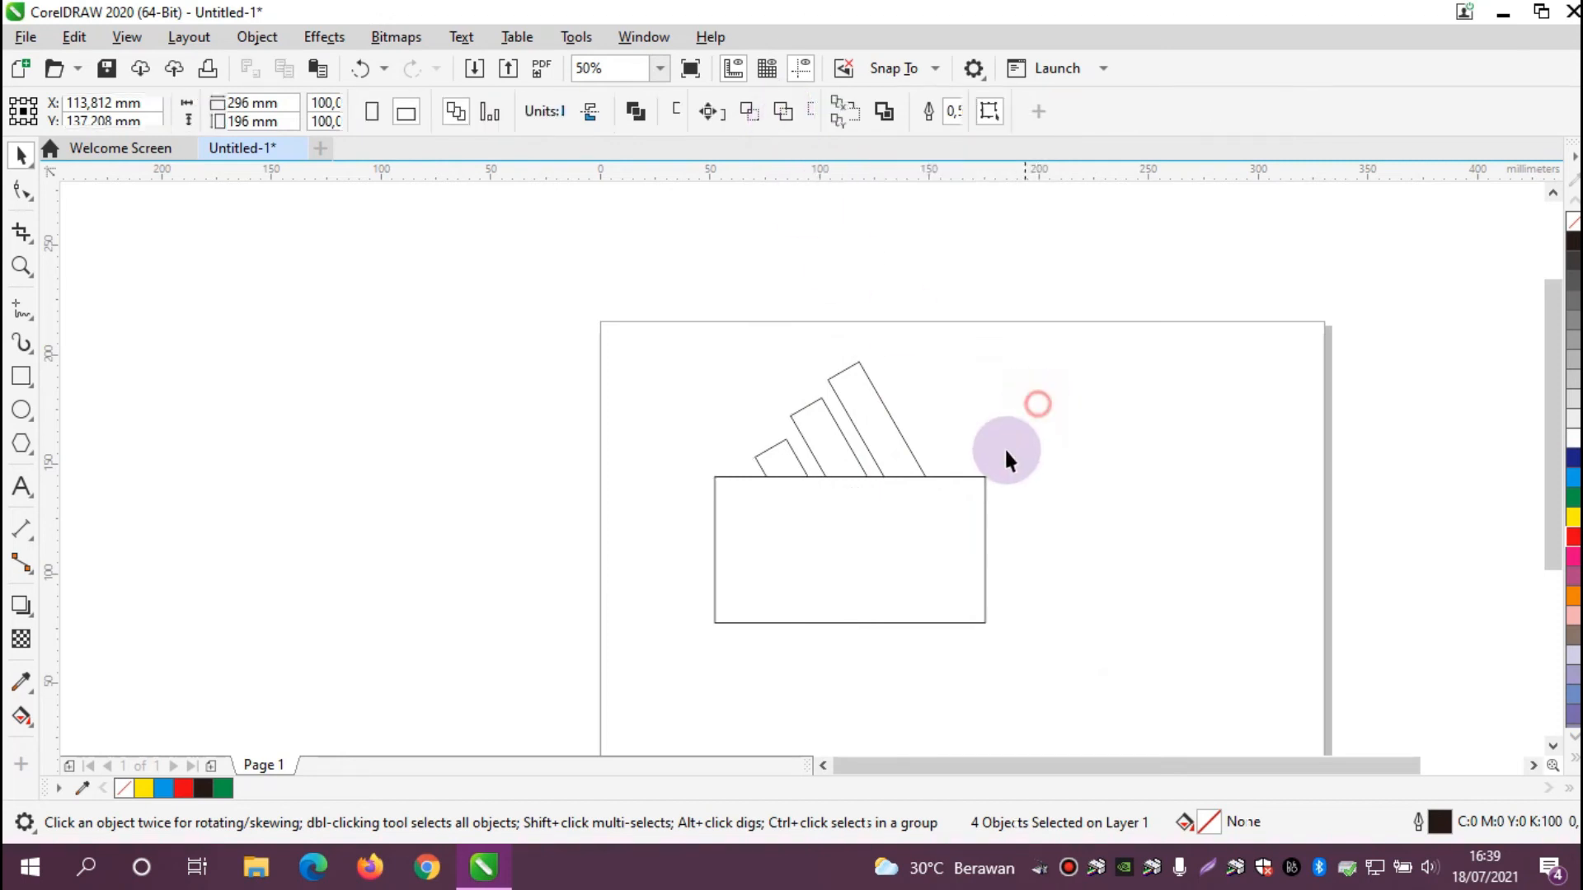
{"action": "left_click", "coordinate": [897, 556]}
{"action": "left_click_drag", "start_coordinate": [864, 566], "coordinate": [1247, 374]}
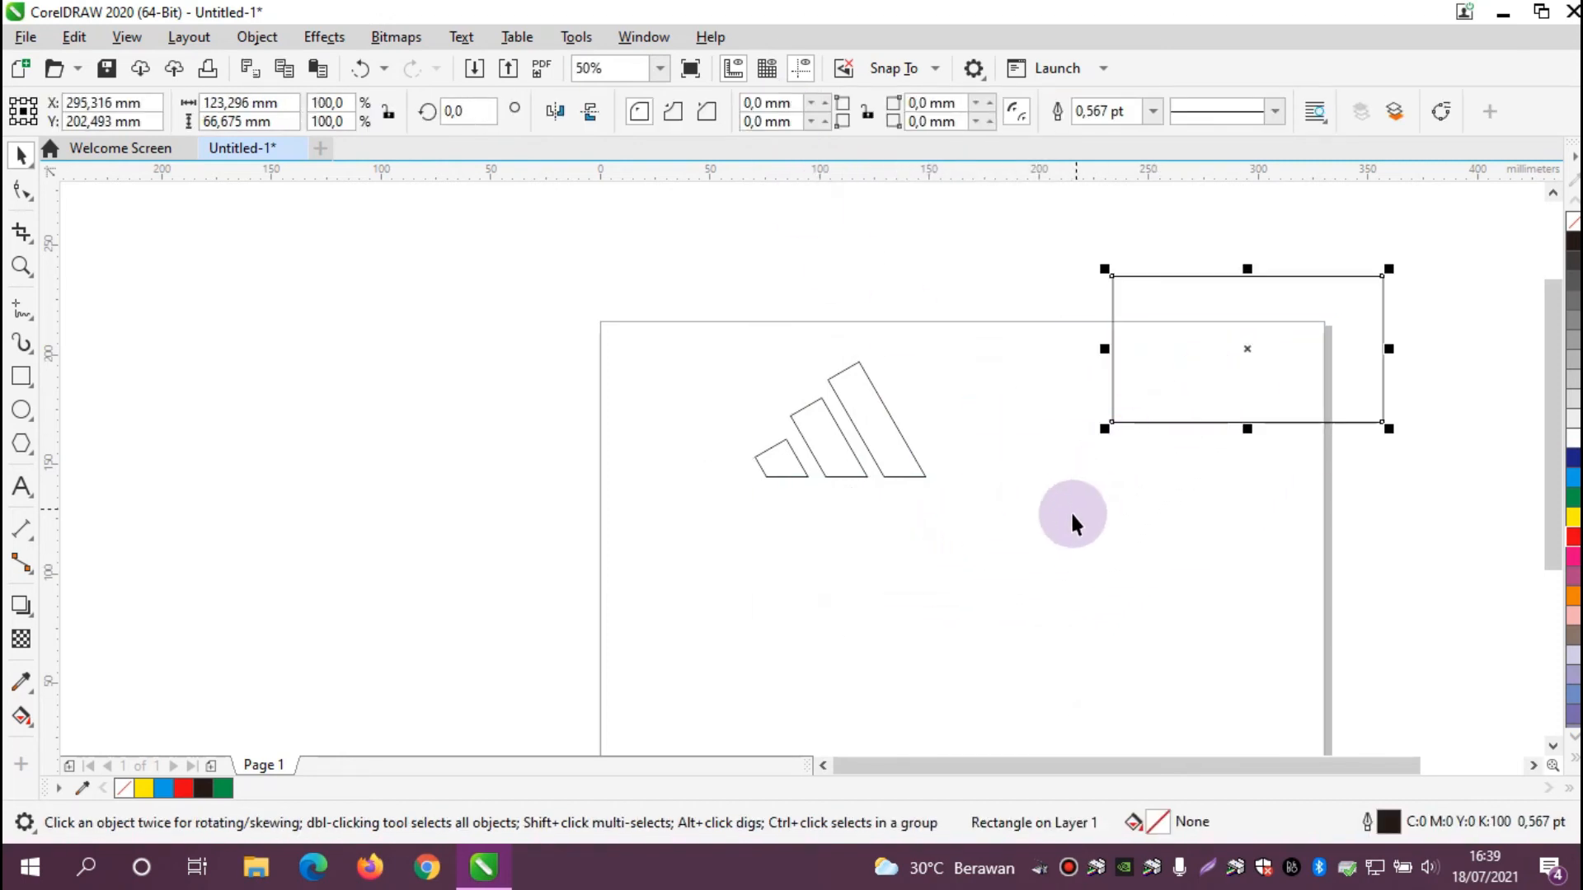
- Fill the three cut bars with black (K 100)
{"action": "left_click", "coordinate": [1059, 530]}
{"action": "left_click_drag", "start_coordinate": [690, 293], "coordinate": [937, 539]}
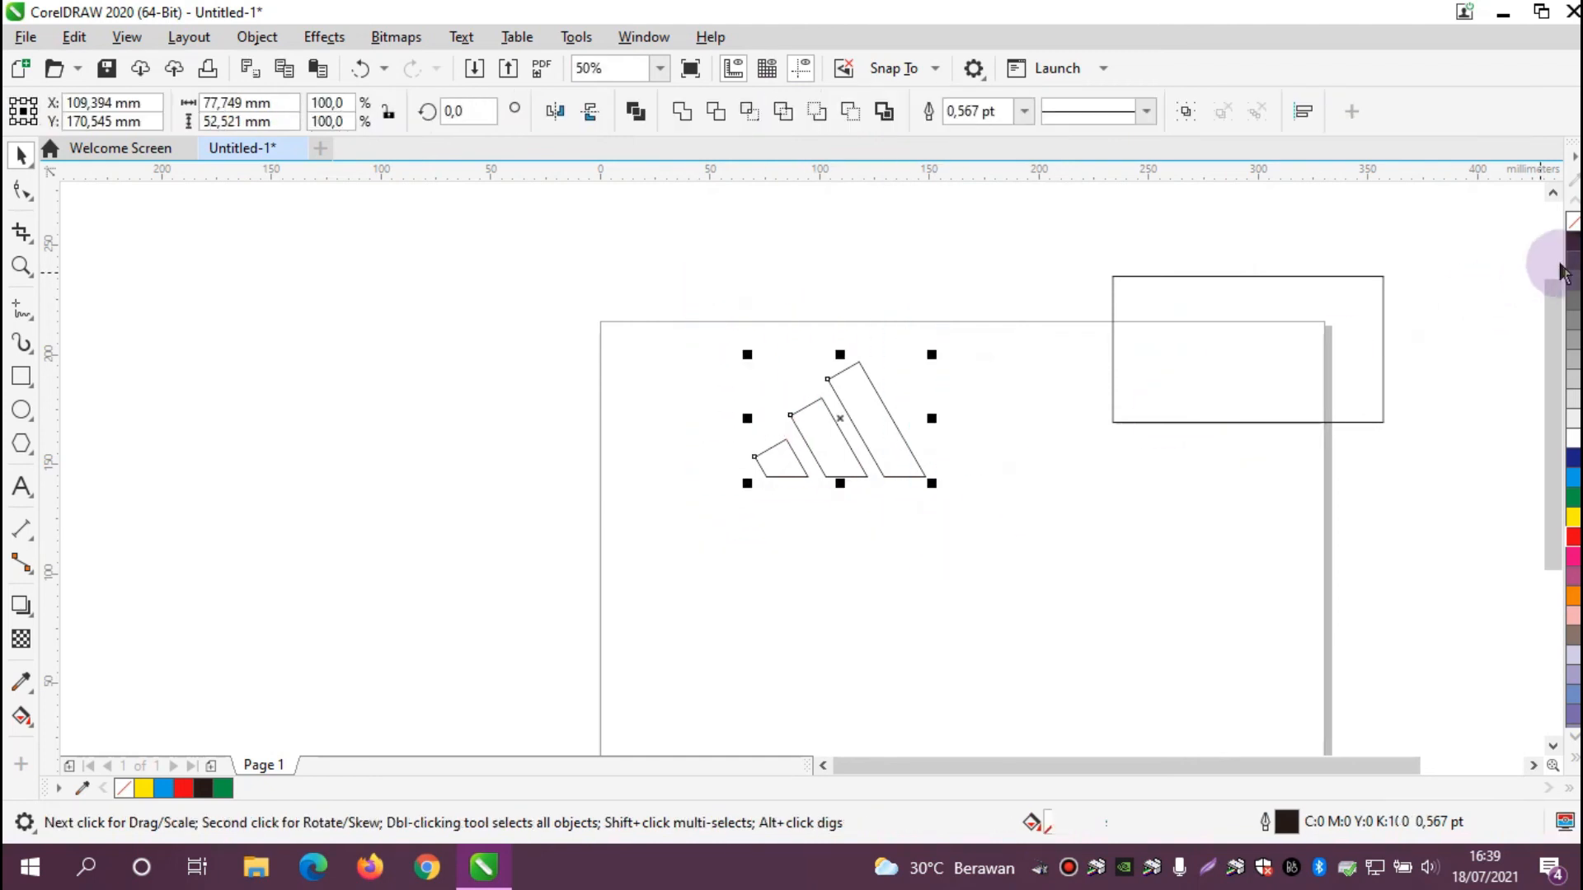
{"action": "left_click", "coordinate": [1572, 246]}
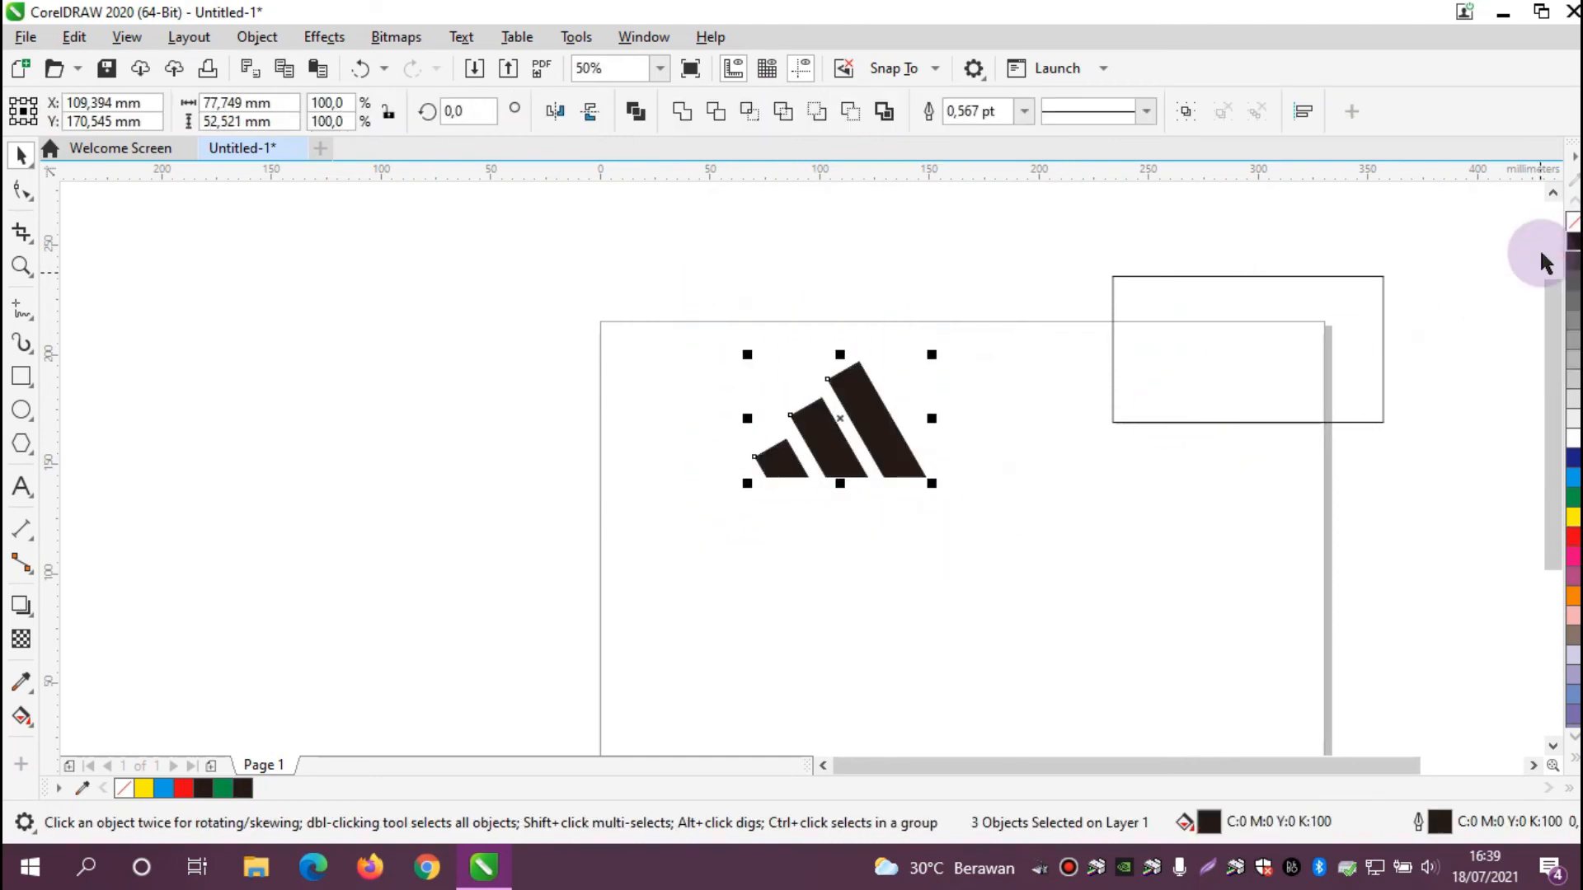
{"action": "left_click", "coordinate": [1067, 534]}
- Add the artistic text "adidas" just below the black bars
{"action": "scroll", "coordinate": [878, 445], "scroll_direction": "up", "scroll_amount": 2}
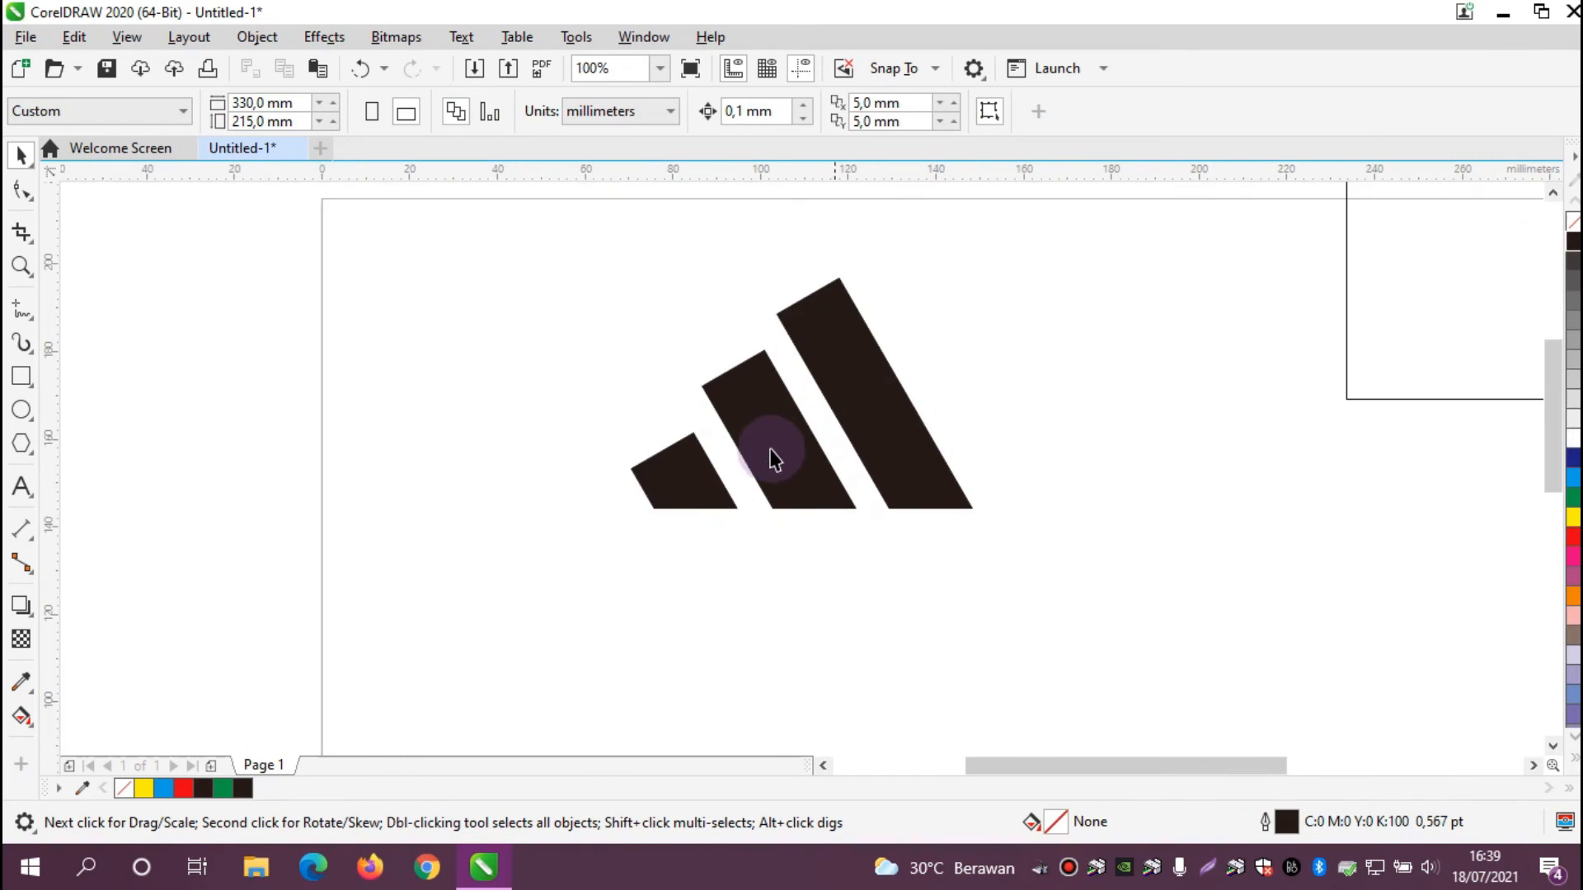
{"action": "left_click", "coordinate": [22, 488]}
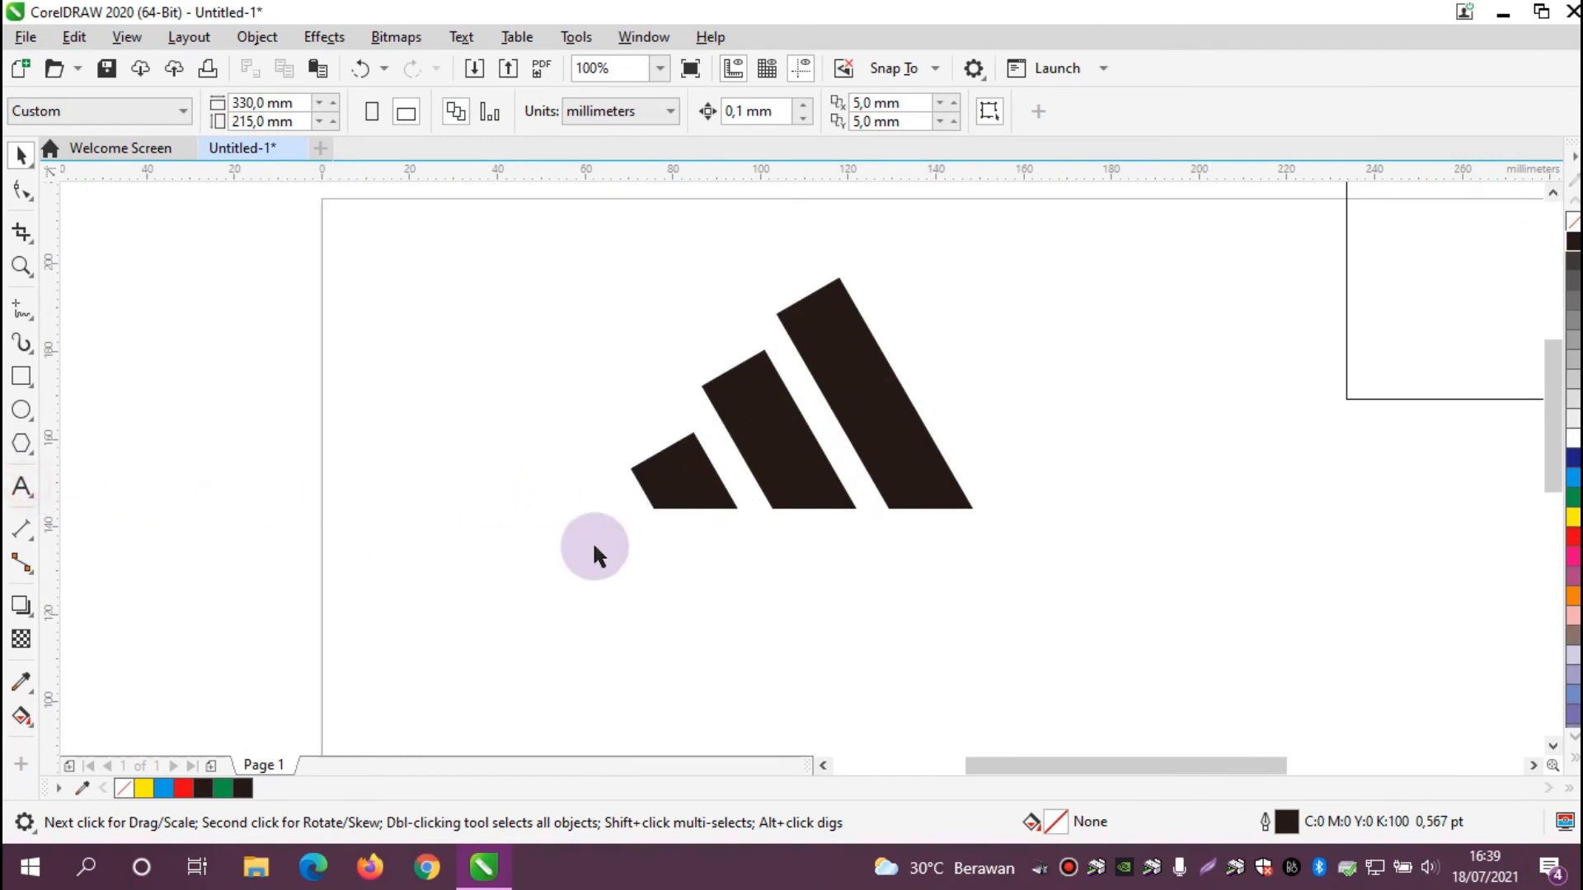
{"action": "left_click", "coordinate": [640, 527]}
{"action": "type", "text": "AD"}
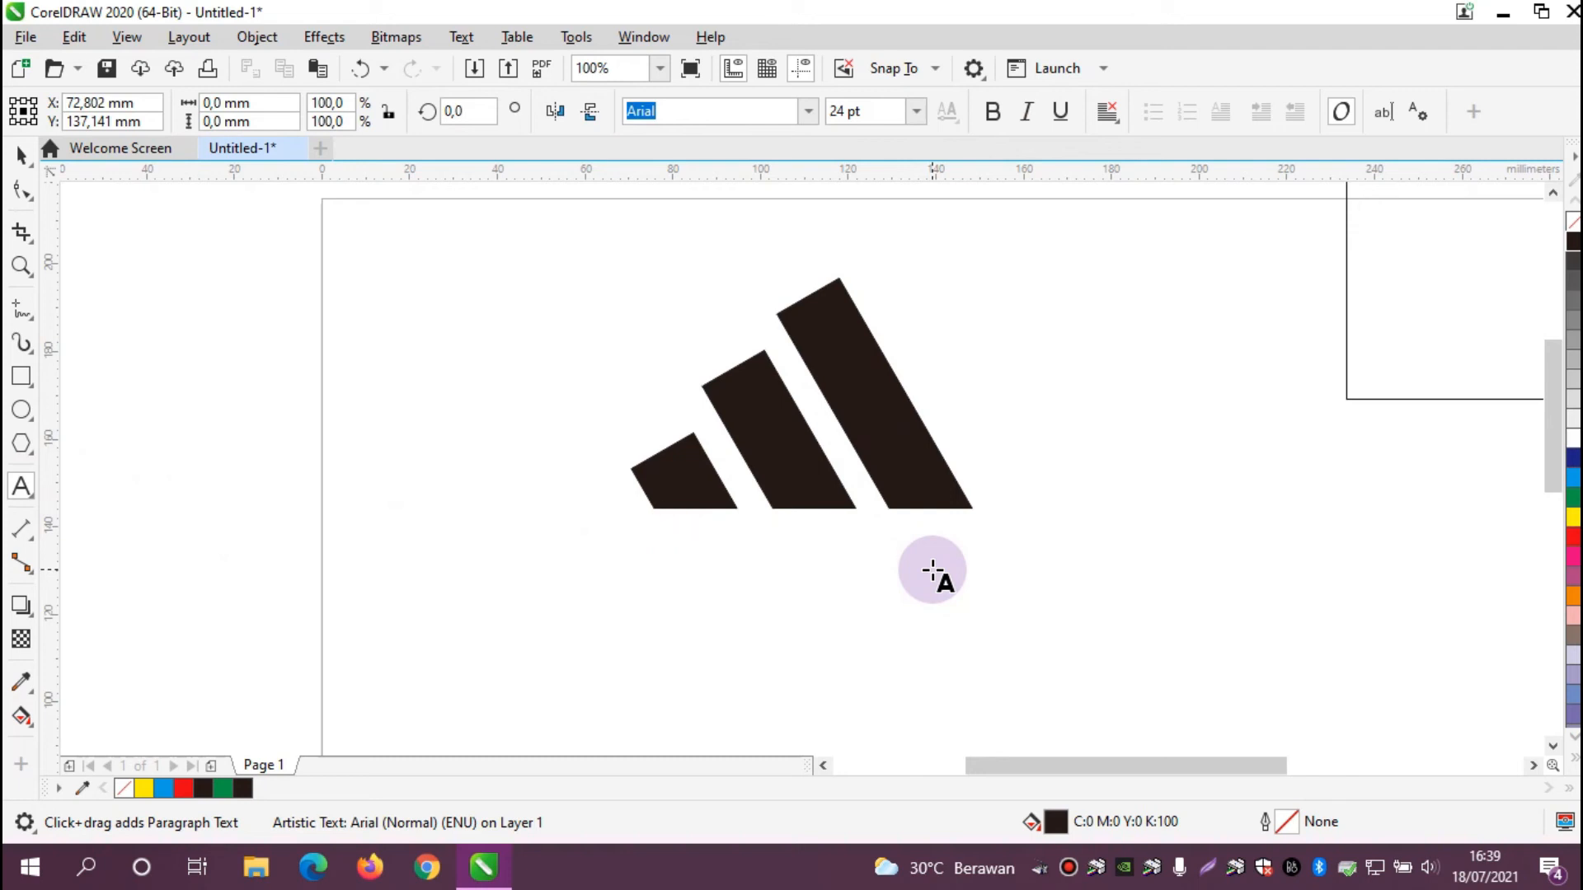
{"action": "type", "text": "adidas"}
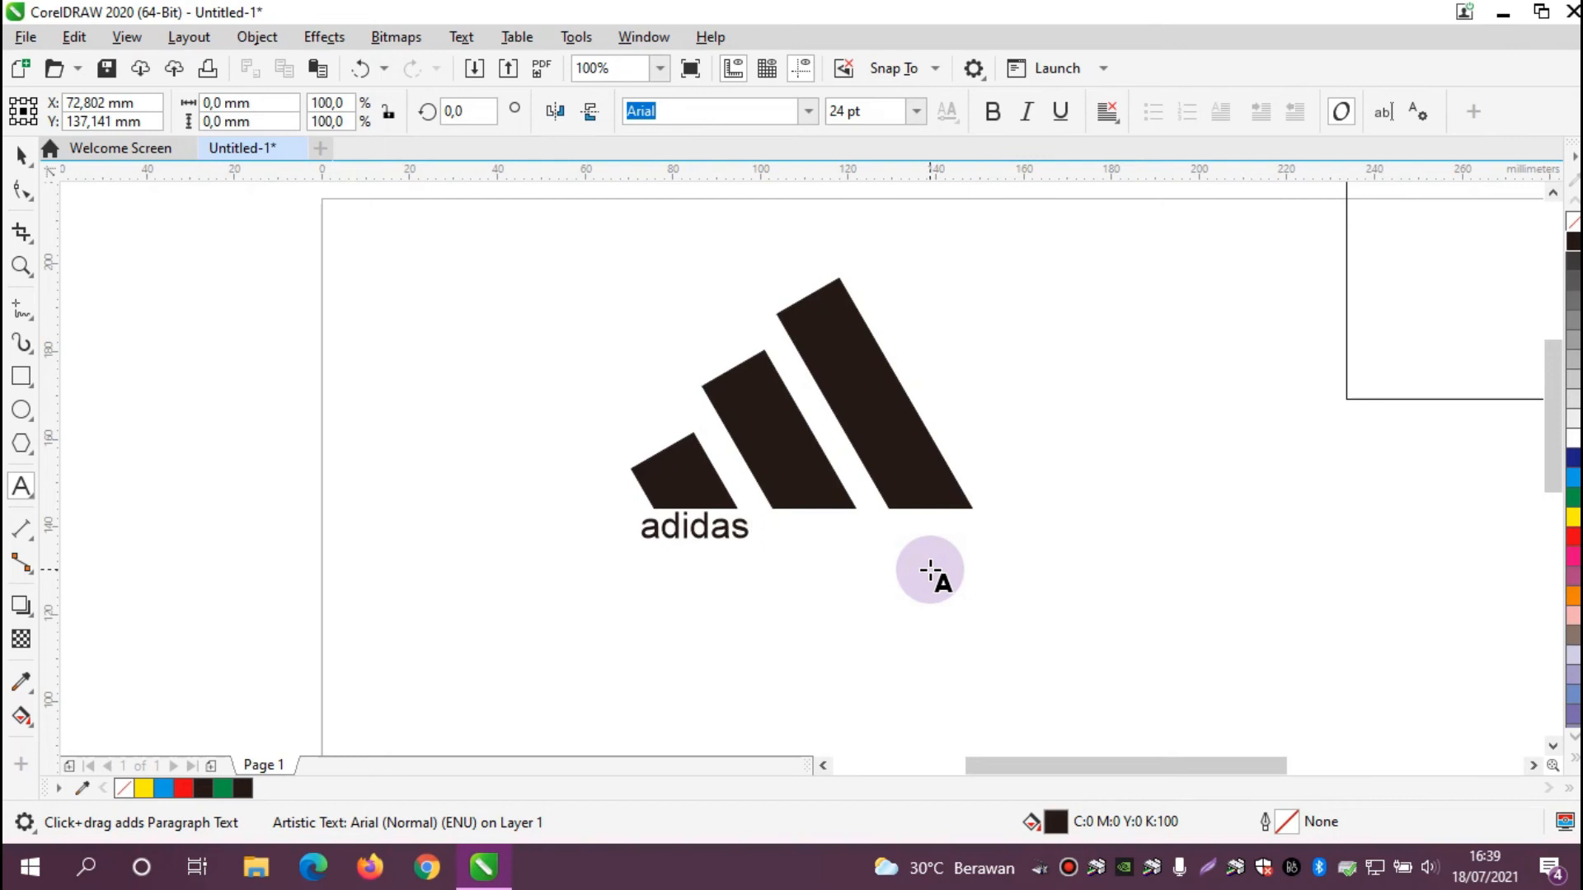
{"action": "left_click", "coordinate": [22, 154]}
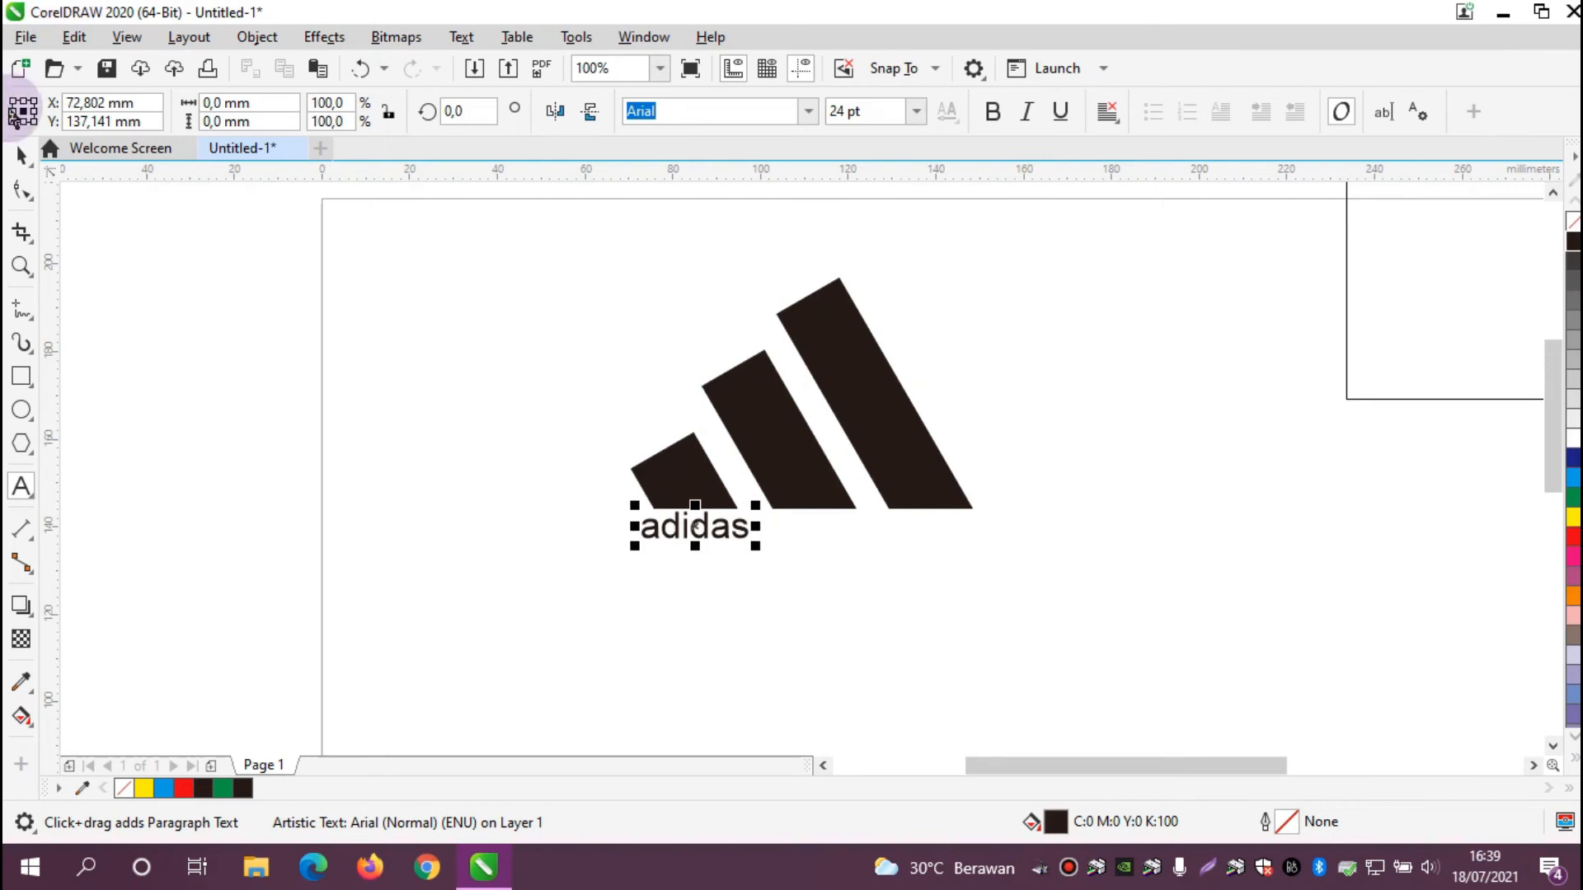
- Set the adidas text's font to TeXGyreAdventor Bold
{"action": "left_click", "coordinate": [808, 115]}
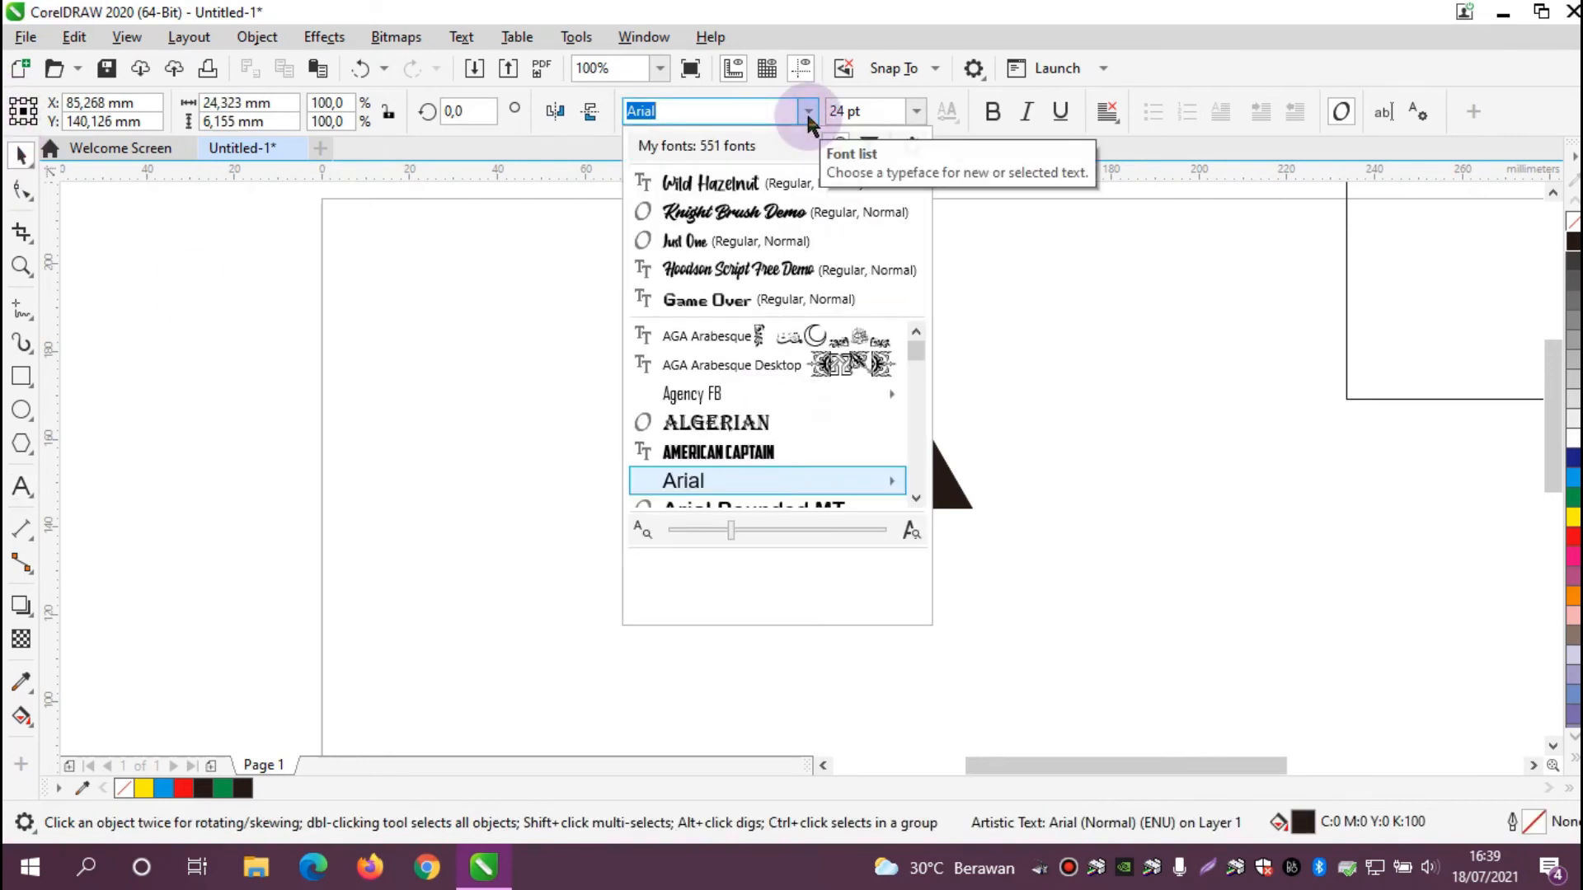
{"action": "scroll", "coordinate": [784, 412], "scroll_direction": "down", "scroll_amount": 7}
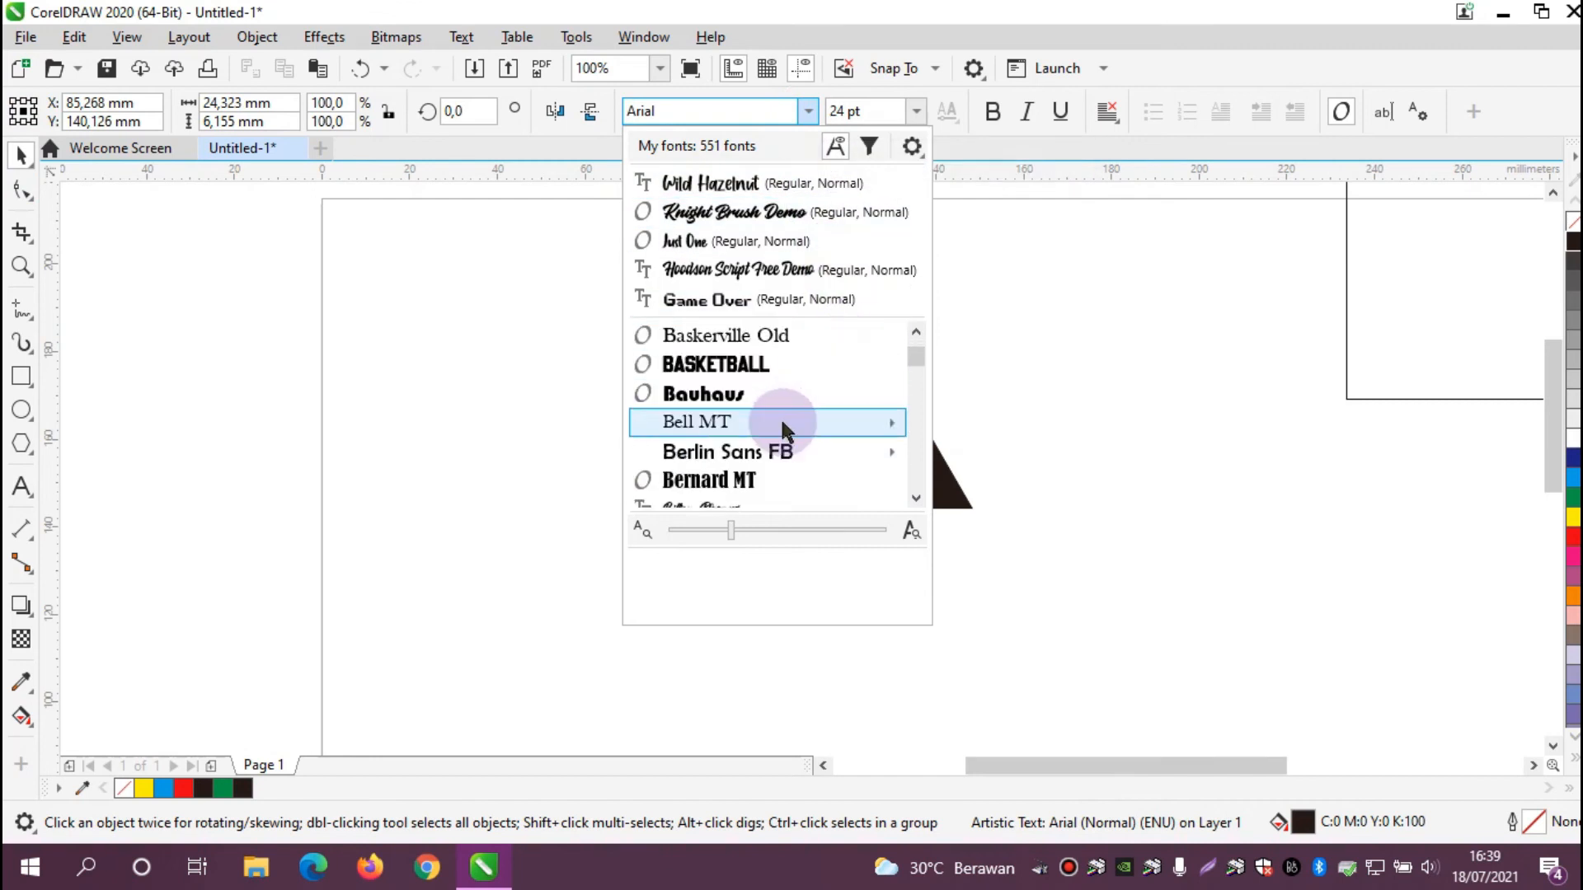
{"action": "scroll", "coordinate": [779, 430], "scroll_direction": "down", "scroll_amount": 10}
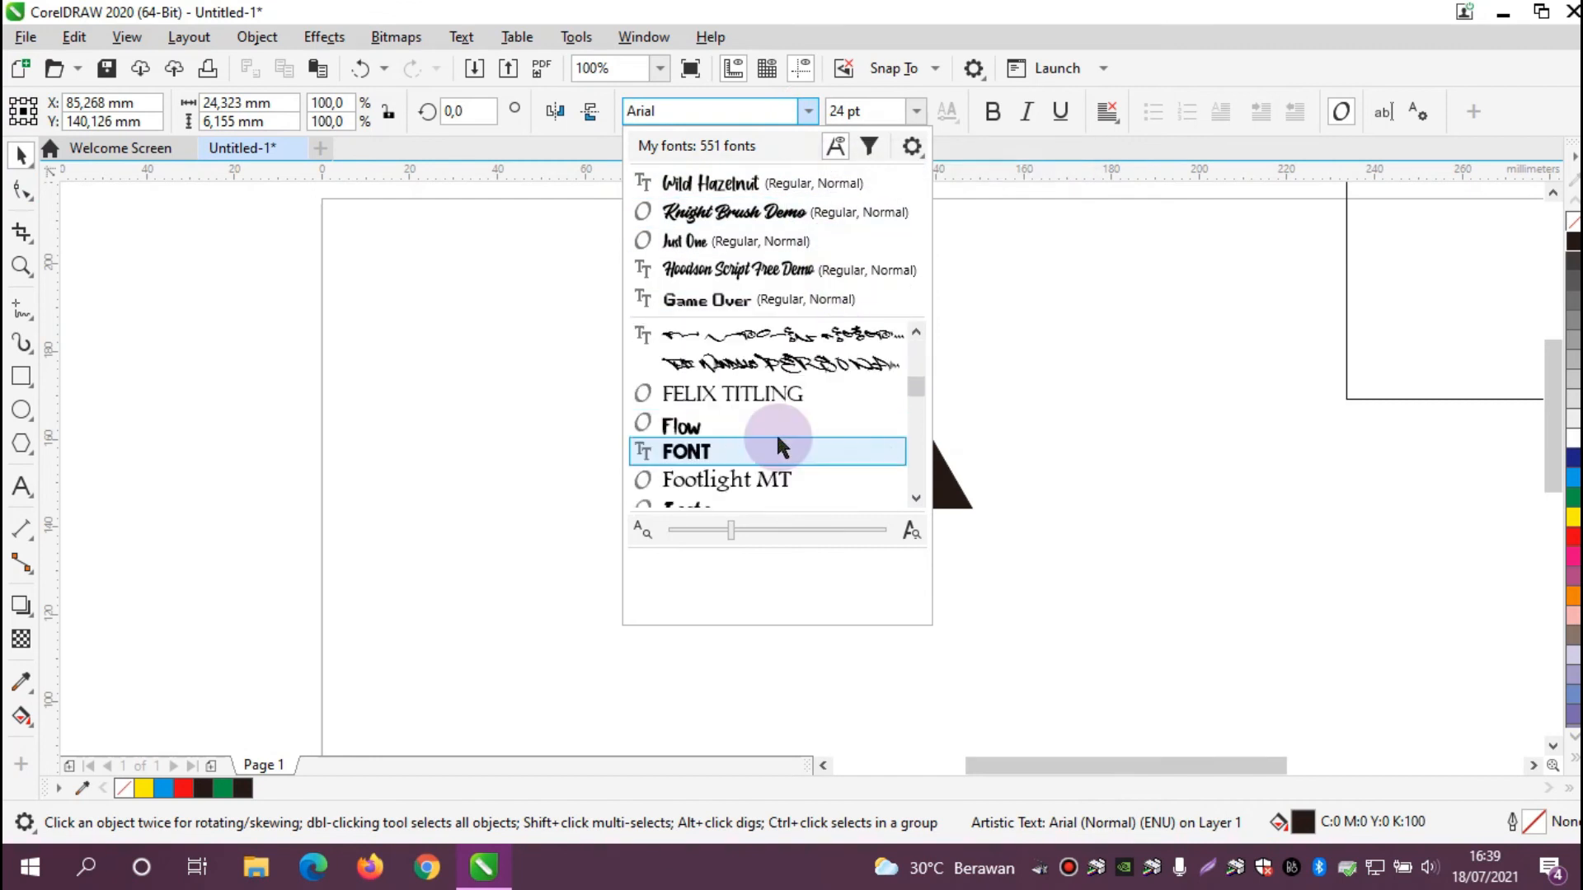
{"action": "scroll", "coordinate": [770, 409], "scroll_direction": "down", "scroll_amount": 8}
{"action": "scroll", "coordinate": [768, 389], "scroll_direction": "up", "scroll_amount": 3}
{"action": "scroll", "coordinate": [768, 400], "scroll_direction": "down", "scroll_amount": 3}
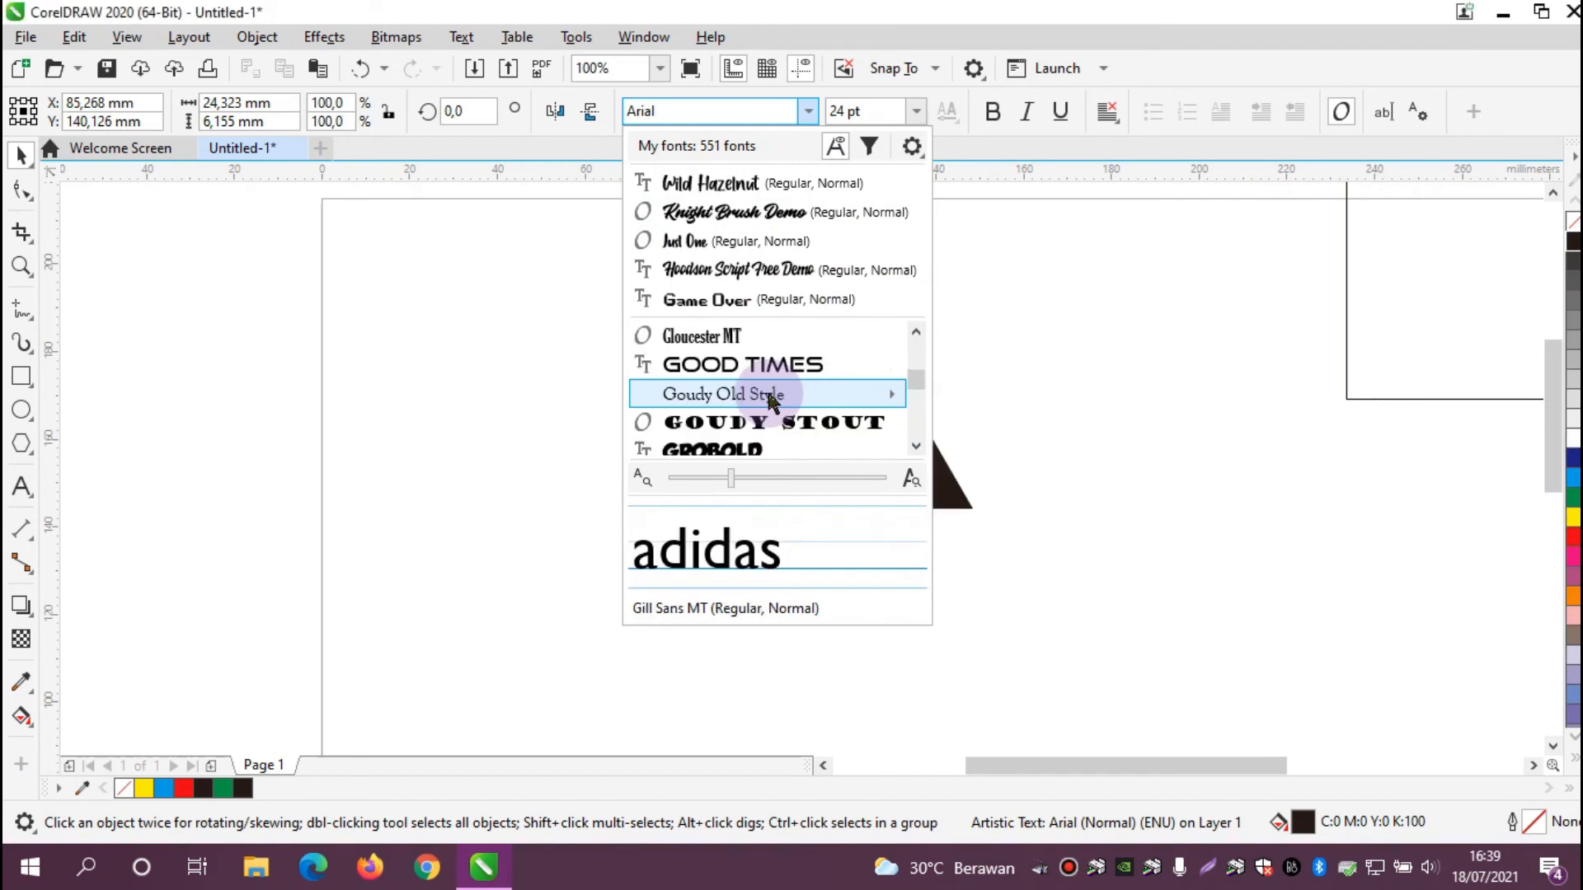
{"action": "mouse_move", "coordinate": [768, 400]}
{"action": "scroll", "coordinate": [768, 400], "scroll_direction": "down", "scroll_amount": 1}
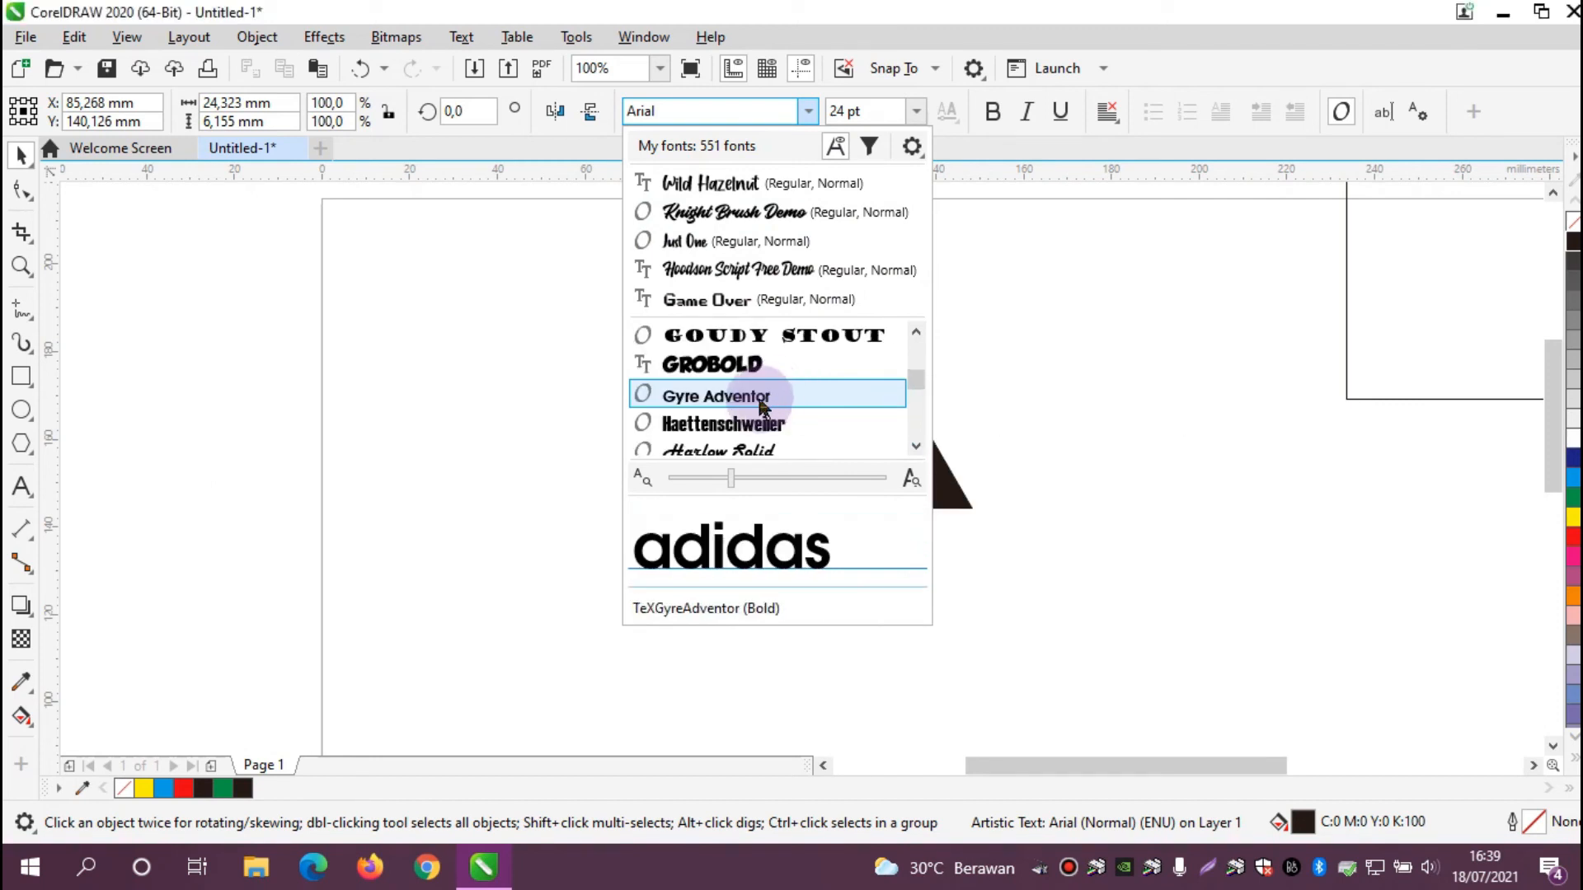
{"action": "key", "text": "Escape"}
- Enlarge the adidas text to slightly wider than the bars and centre it directly beneath them
{"action": "left_click_drag", "start_coordinate": [762, 545], "coordinate": [1042, 628]}
{"action": "left_click_drag", "start_coordinate": [866, 576], "coordinate": [812, 565]}
{"action": "left_click", "coordinate": [1207, 541]}
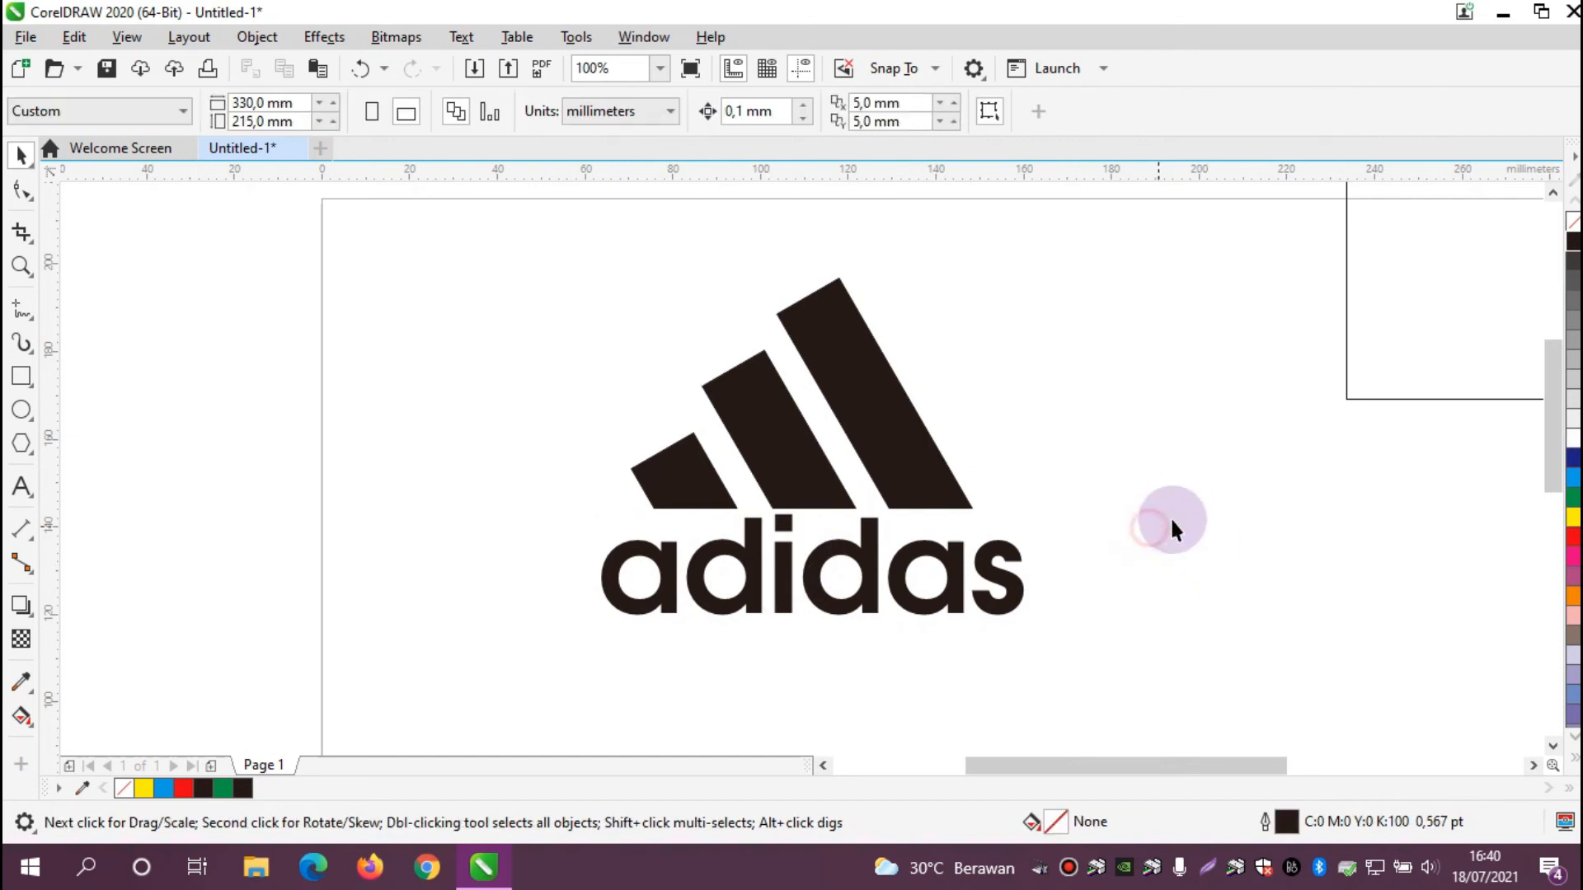
- Delete the leftover rectangle beside the logo
{"action": "scroll", "coordinate": [1176, 498], "scroll_direction": "down", "scroll_amount": 2}
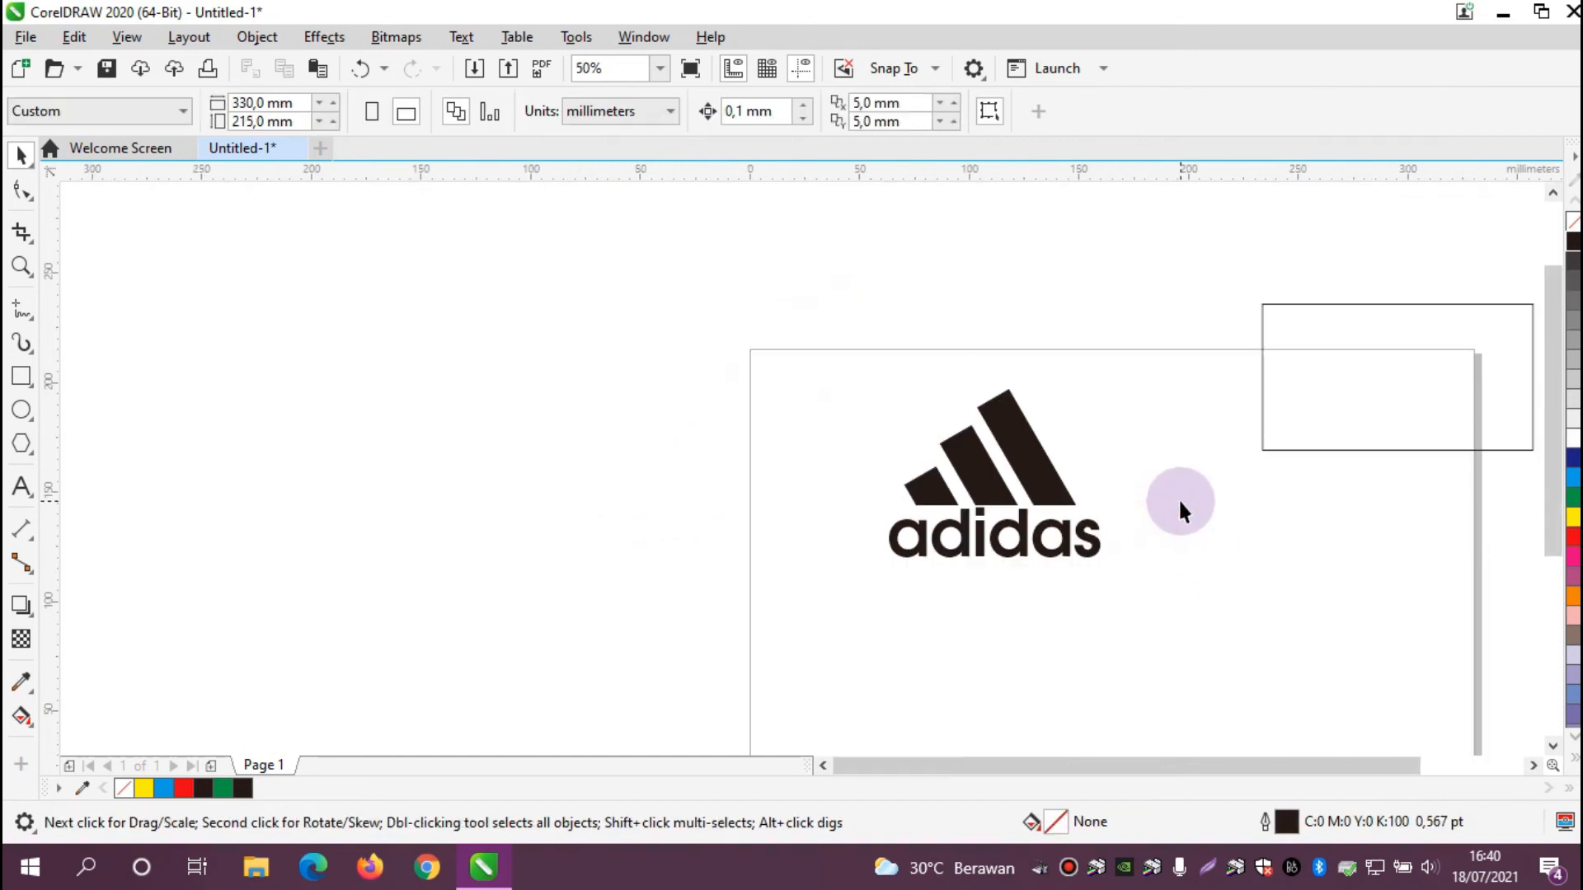
{"action": "left_click", "coordinate": [1280, 399]}
{"action": "left_click_drag", "start_coordinate": [1374, 413], "coordinate": [1311, 426]}
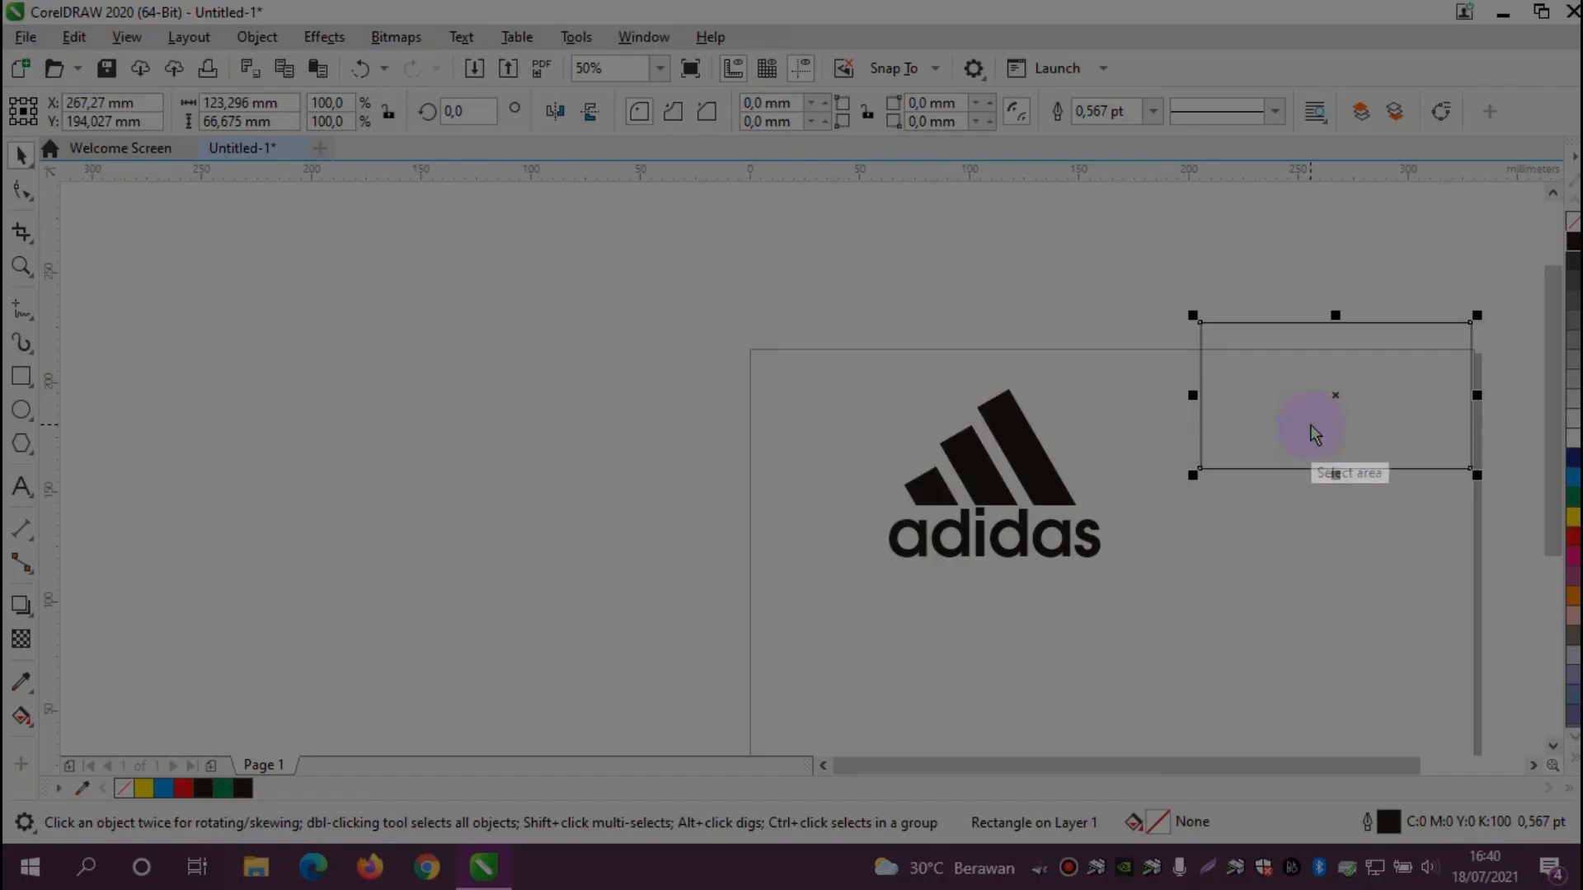
{"action": "left_click_drag", "start_coordinate": [1243, 526], "coordinate": [1292, 567]}
{"action": "left_click", "coordinate": [1273, 589]}
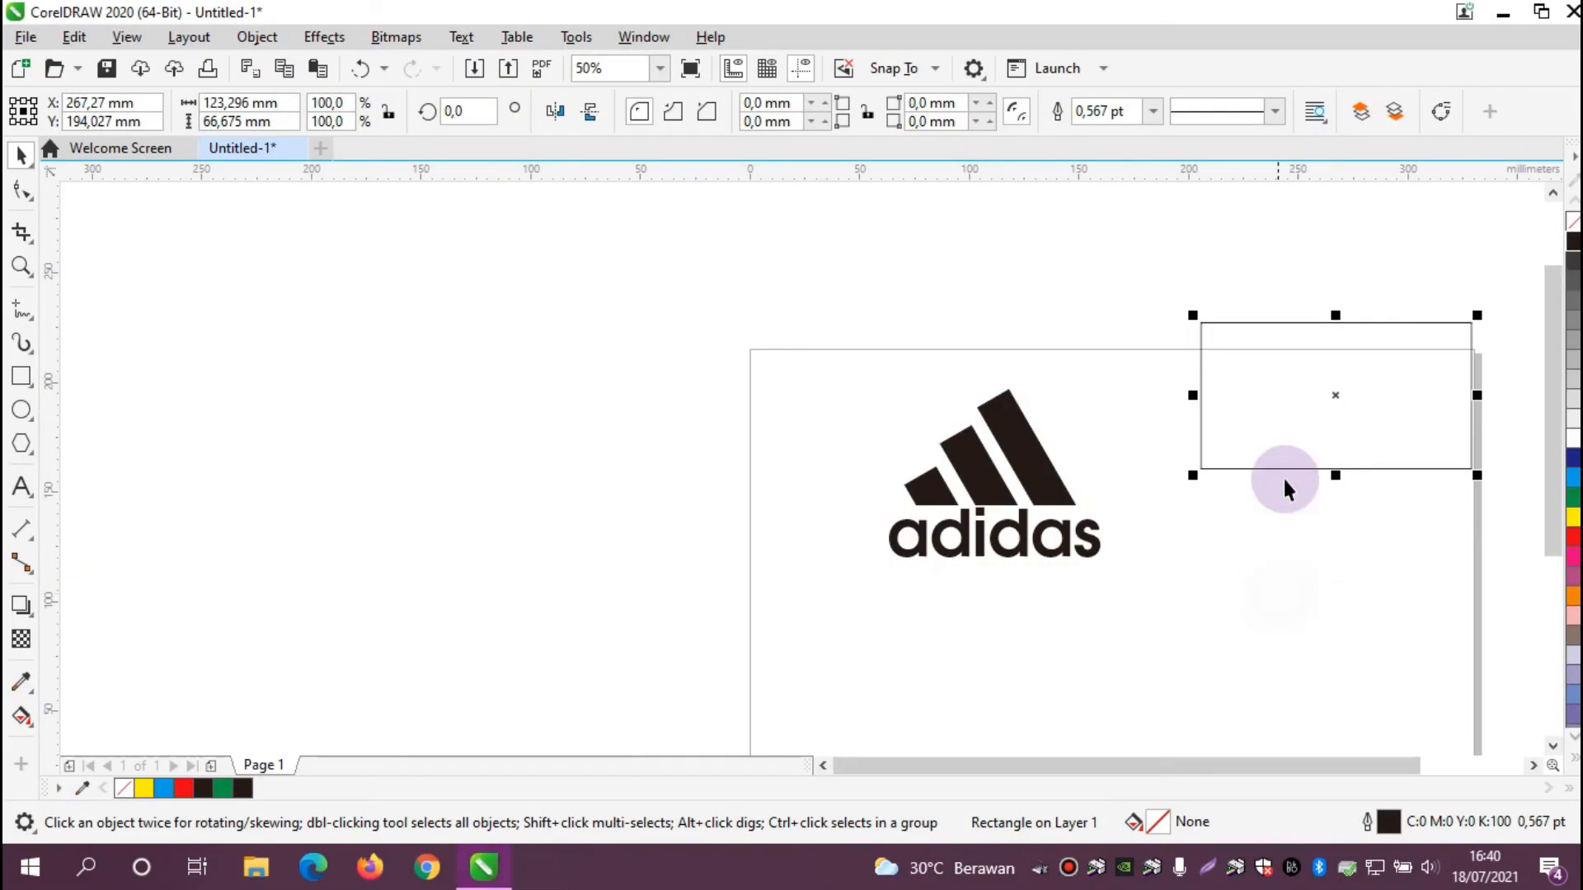
{"action": "key", "text": "Delete"}
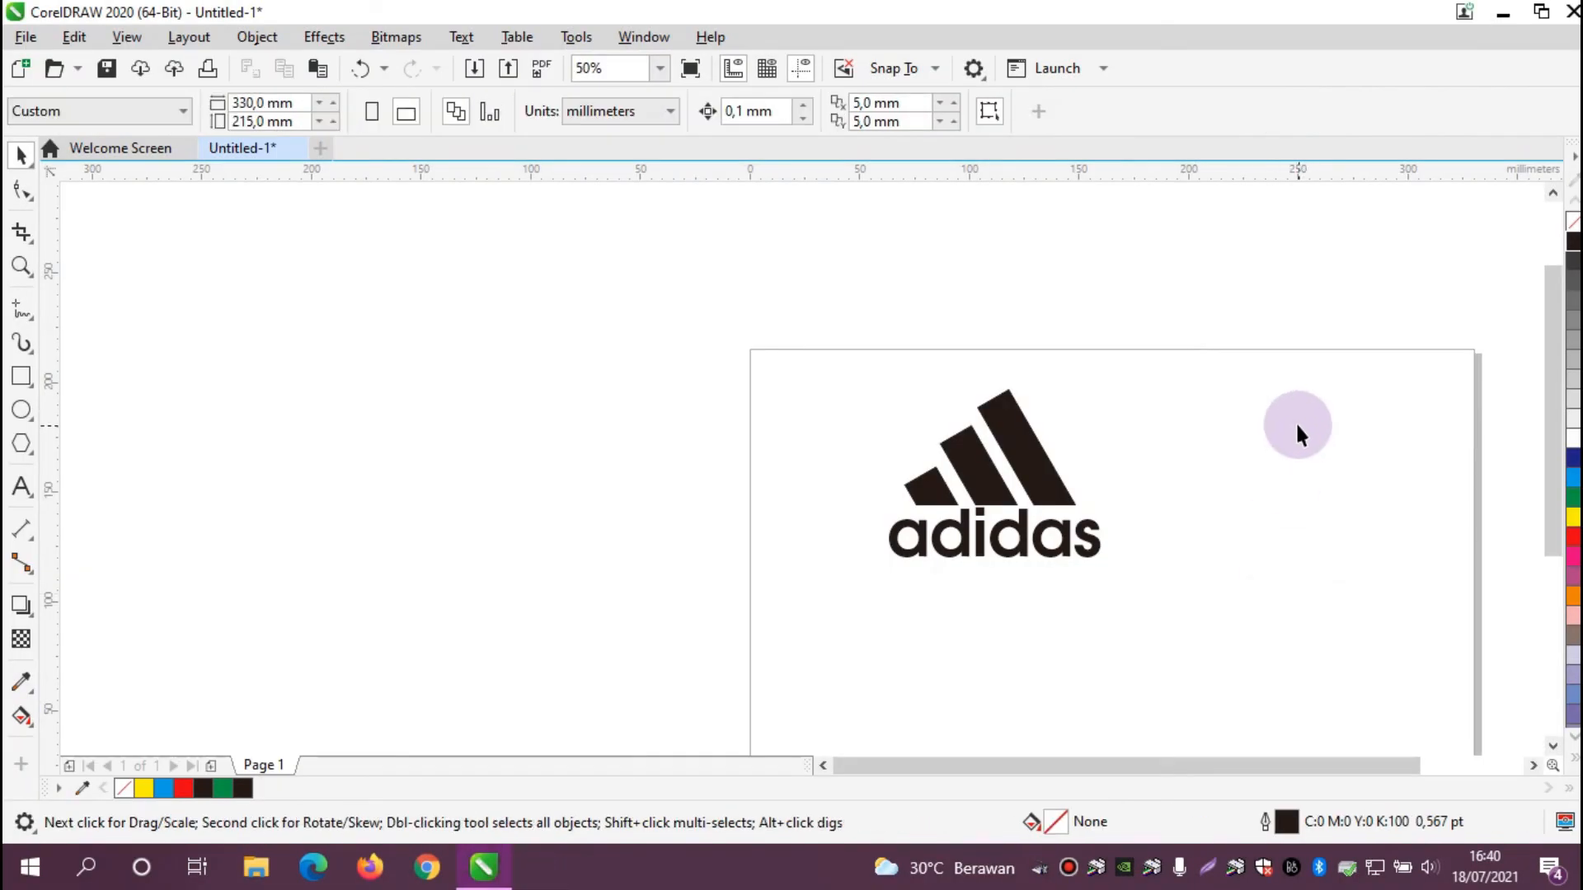
- Move the bars and the adidas text together toward the left edge of the page
{"action": "left_click_drag", "start_coordinate": [1090, 762], "coordinate": [1141, 765]}
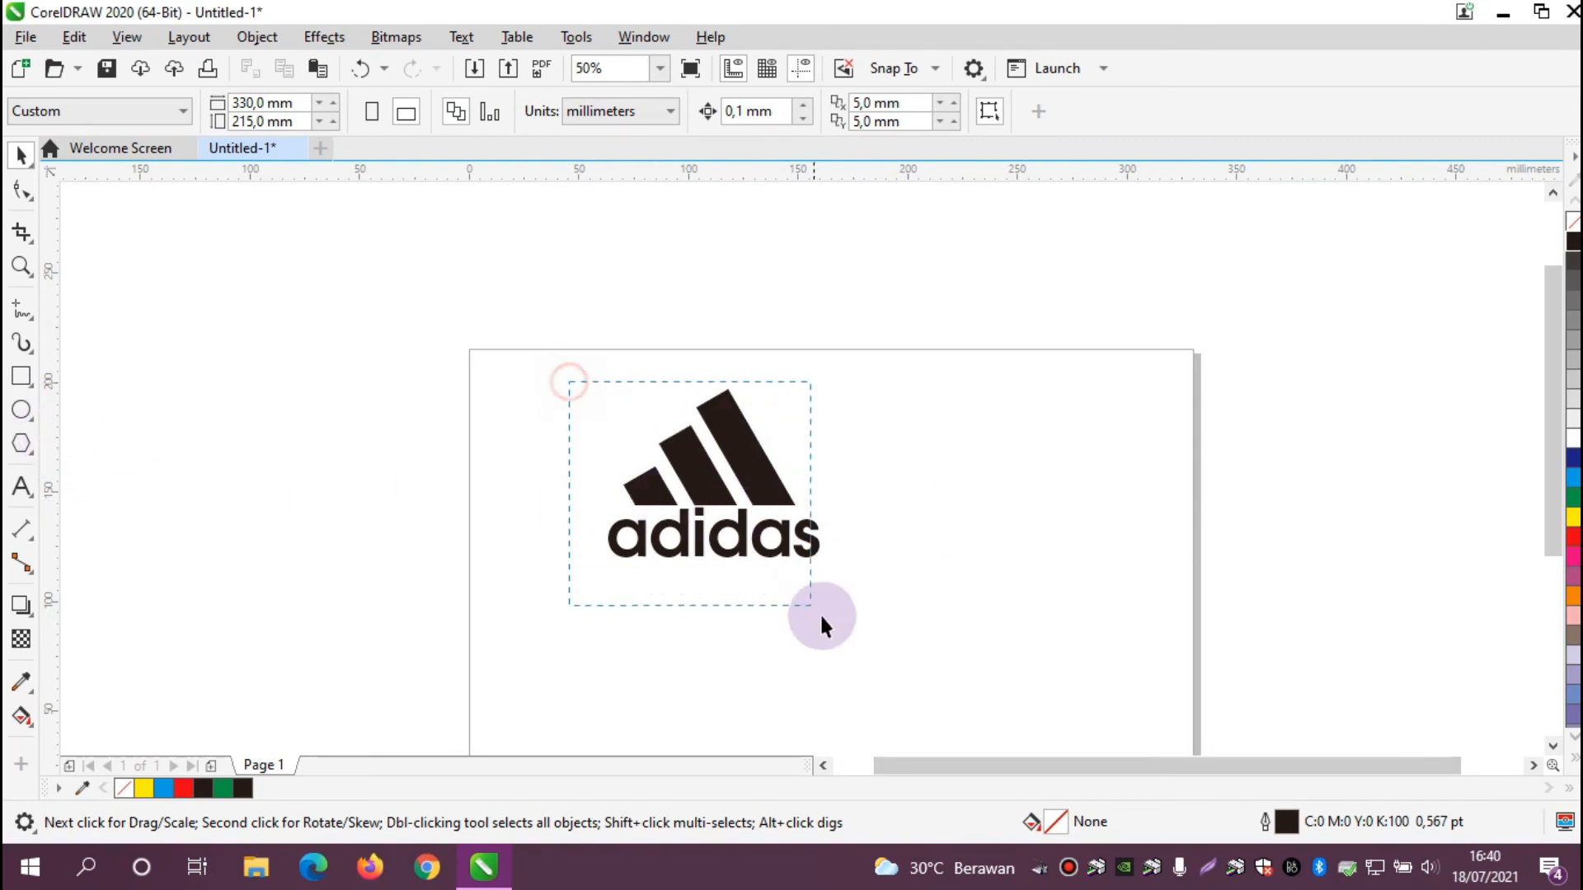
{"action": "left_click_drag", "start_coordinate": [568, 382], "coordinate": [821, 624]}
{"action": "left_click_drag", "start_coordinate": [712, 479], "coordinate": [607, 471]}
- Draw a circle to the right of the logo and set its width and height to 80 mm
{"action": "left_click", "coordinate": [22, 410]}
{"action": "left_click_drag", "start_coordinate": [814, 430], "coordinate": [971, 585]}
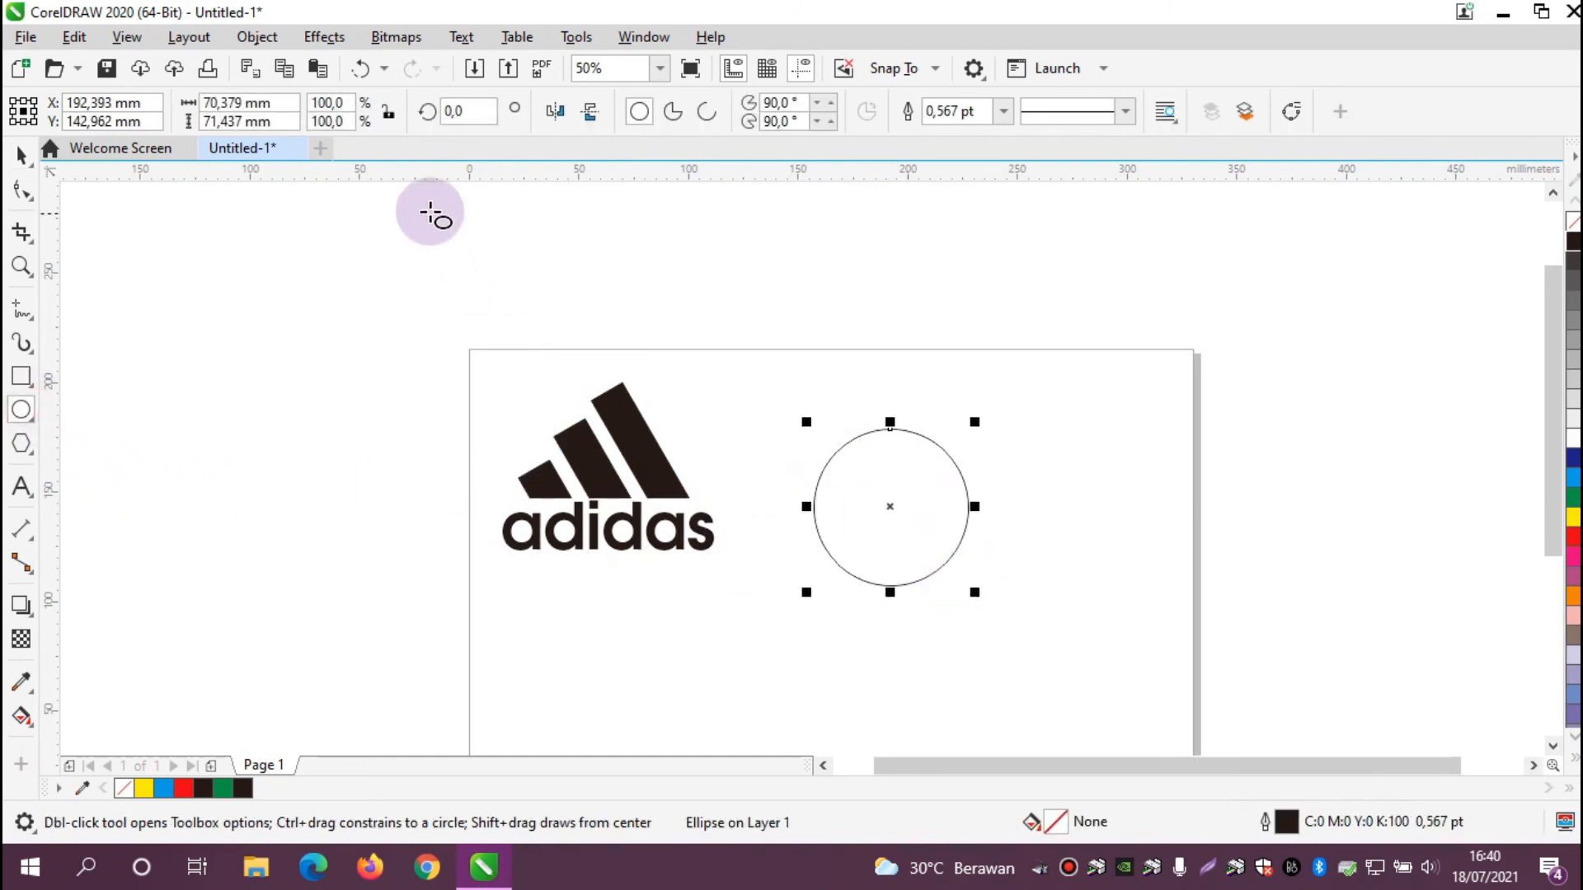
{"action": "left_click", "coordinate": [262, 104]}
{"action": "left_click_drag", "start_coordinate": [262, 104], "coordinate": [212, 100]}
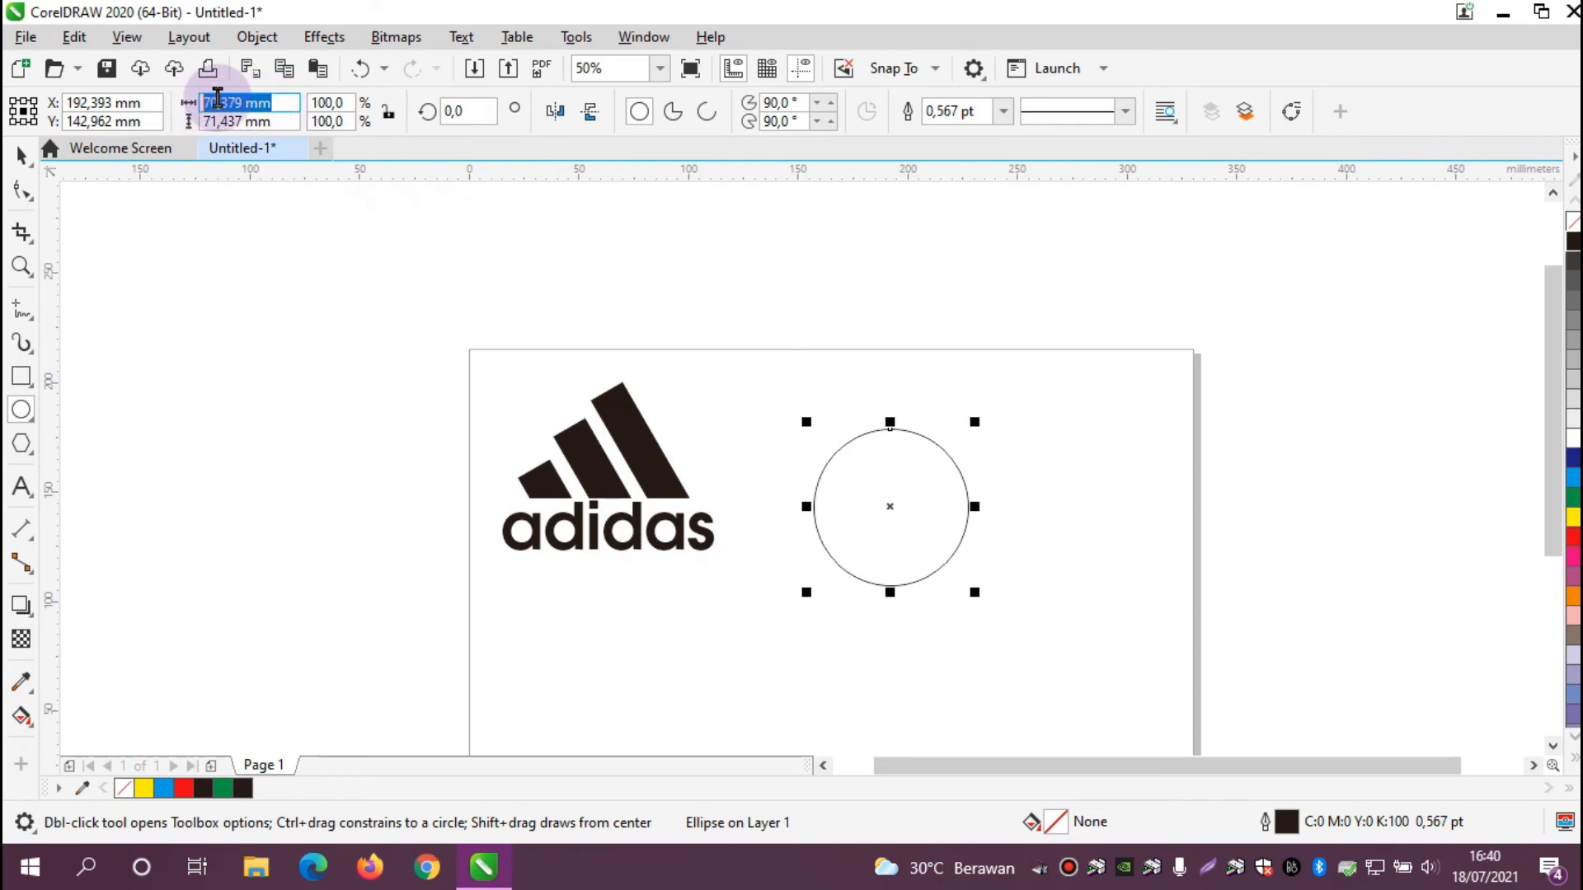
{"action": "type", "text": "80"}
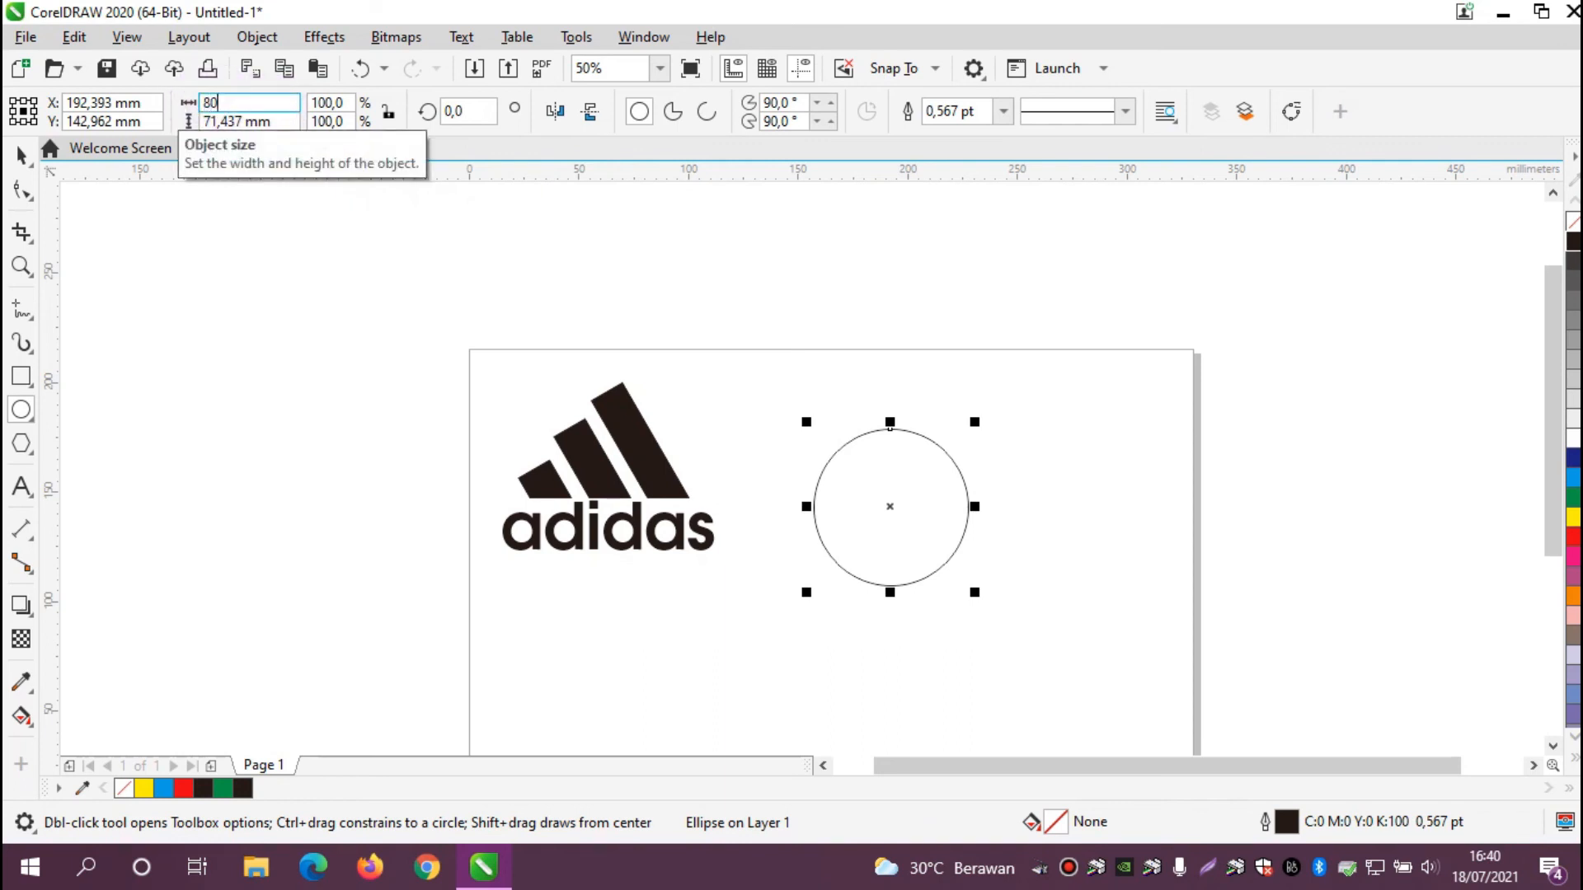
{"action": "key", "text": "Tab"}
{"action": "type", "text": "80"}
{"action": "key", "text": "Return"}
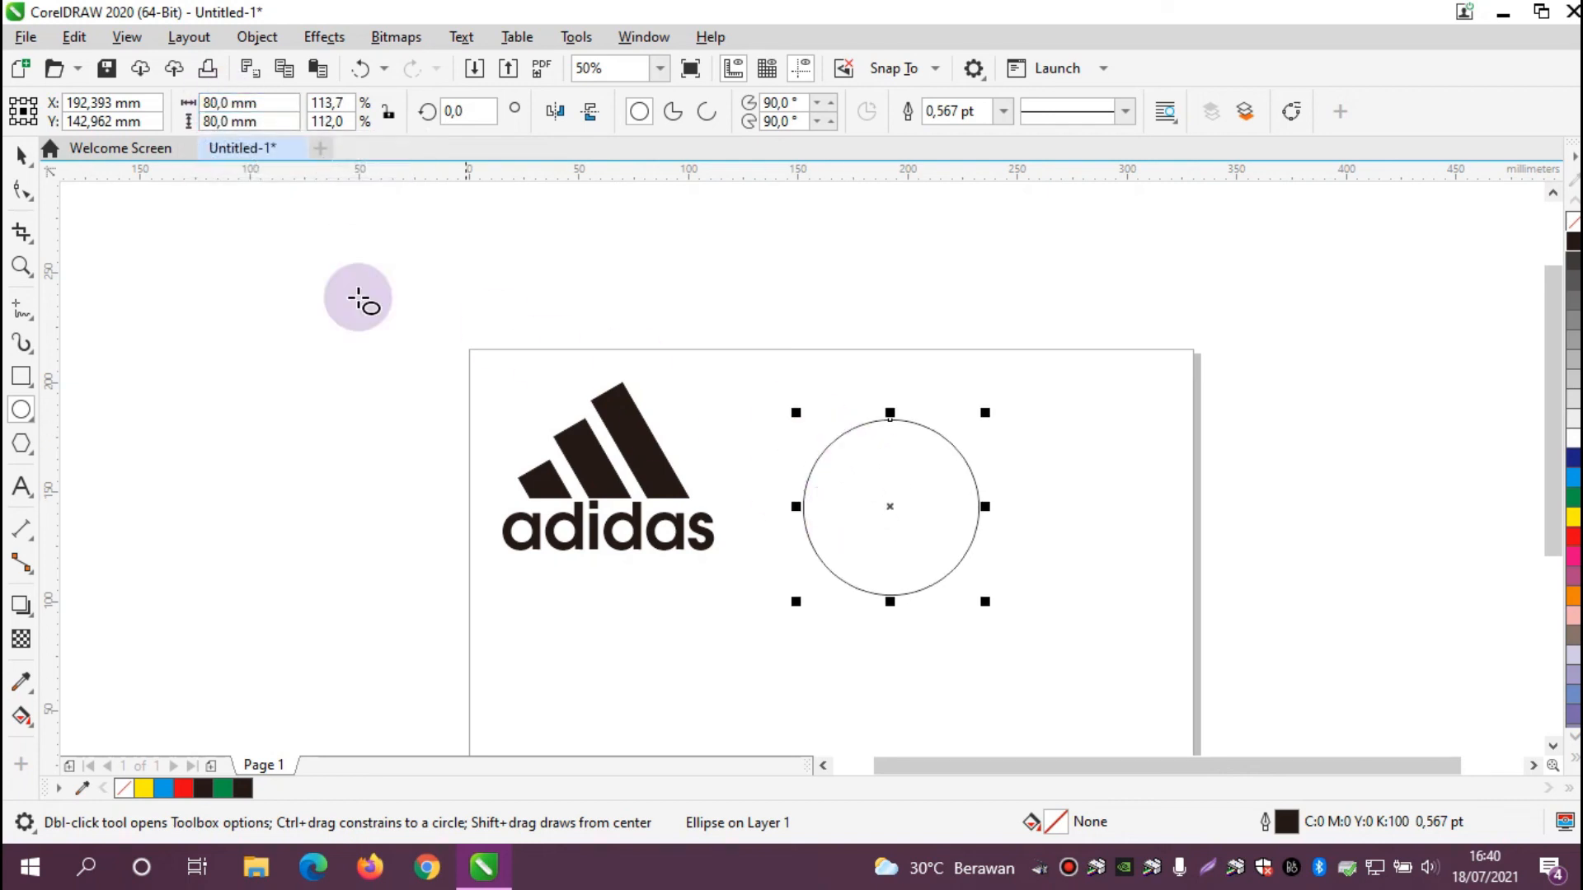
- Duplicate the 80 mm circle and place the copy about 50 mm to its right so the two overlap
{"action": "left_click", "coordinate": [21, 154]}
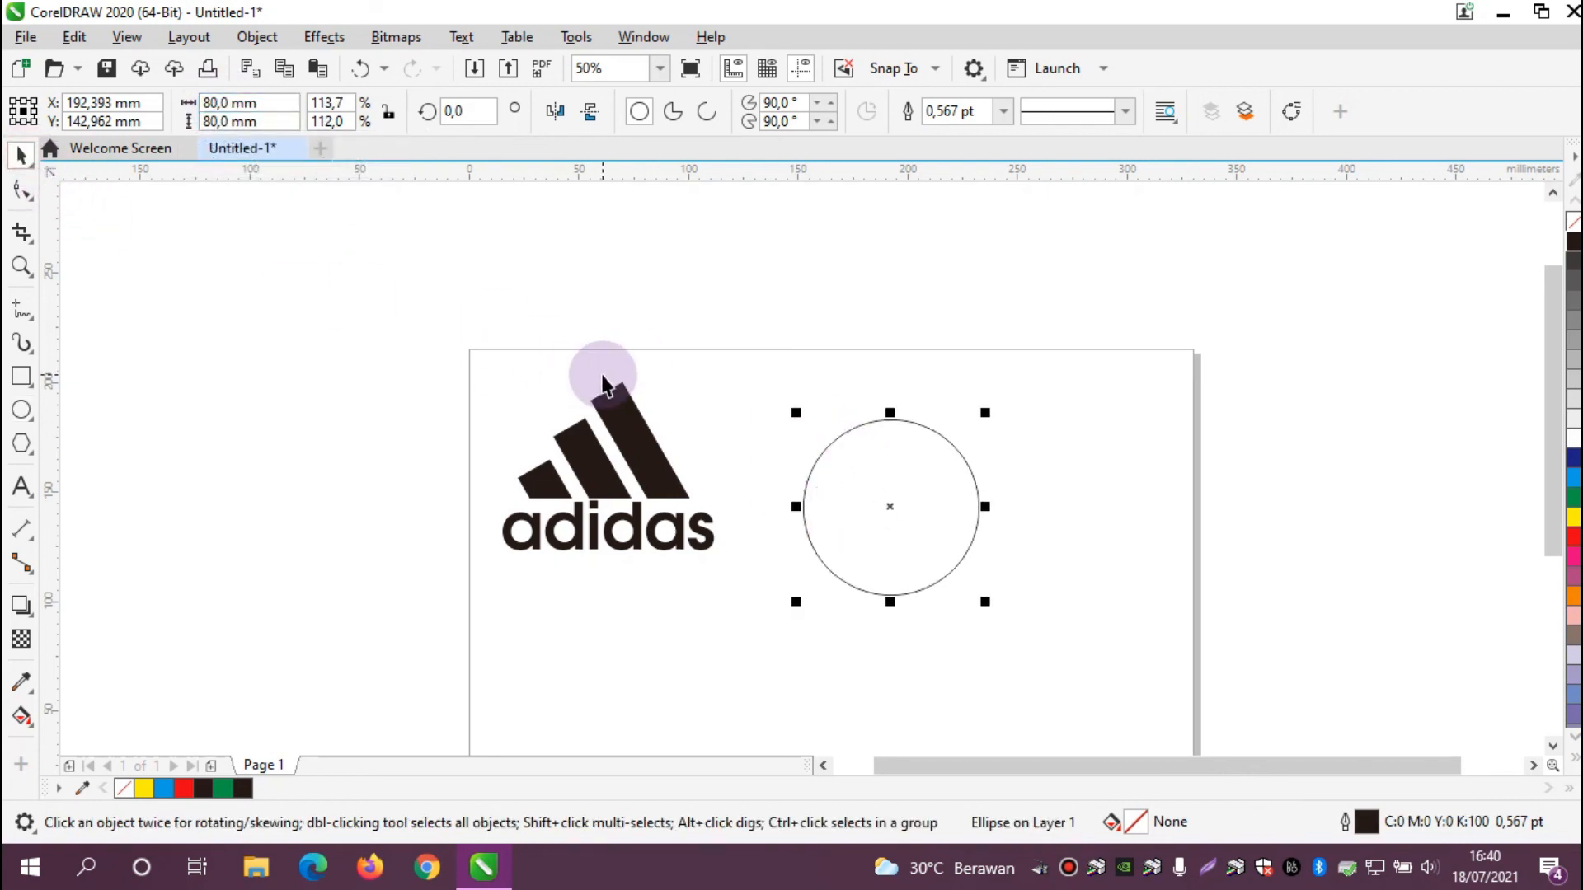
{"action": "key", "text": "ctrl+d"}
{"action": "left_click_drag", "start_coordinate": [901, 499], "coordinate": [1001, 509]}
- Align the two overlapping circles at the same height and apply Intersect to them
{"action": "left_click_drag", "start_coordinate": [754, 325], "coordinate": [1129, 694]}
{"action": "key", "text": "c"}
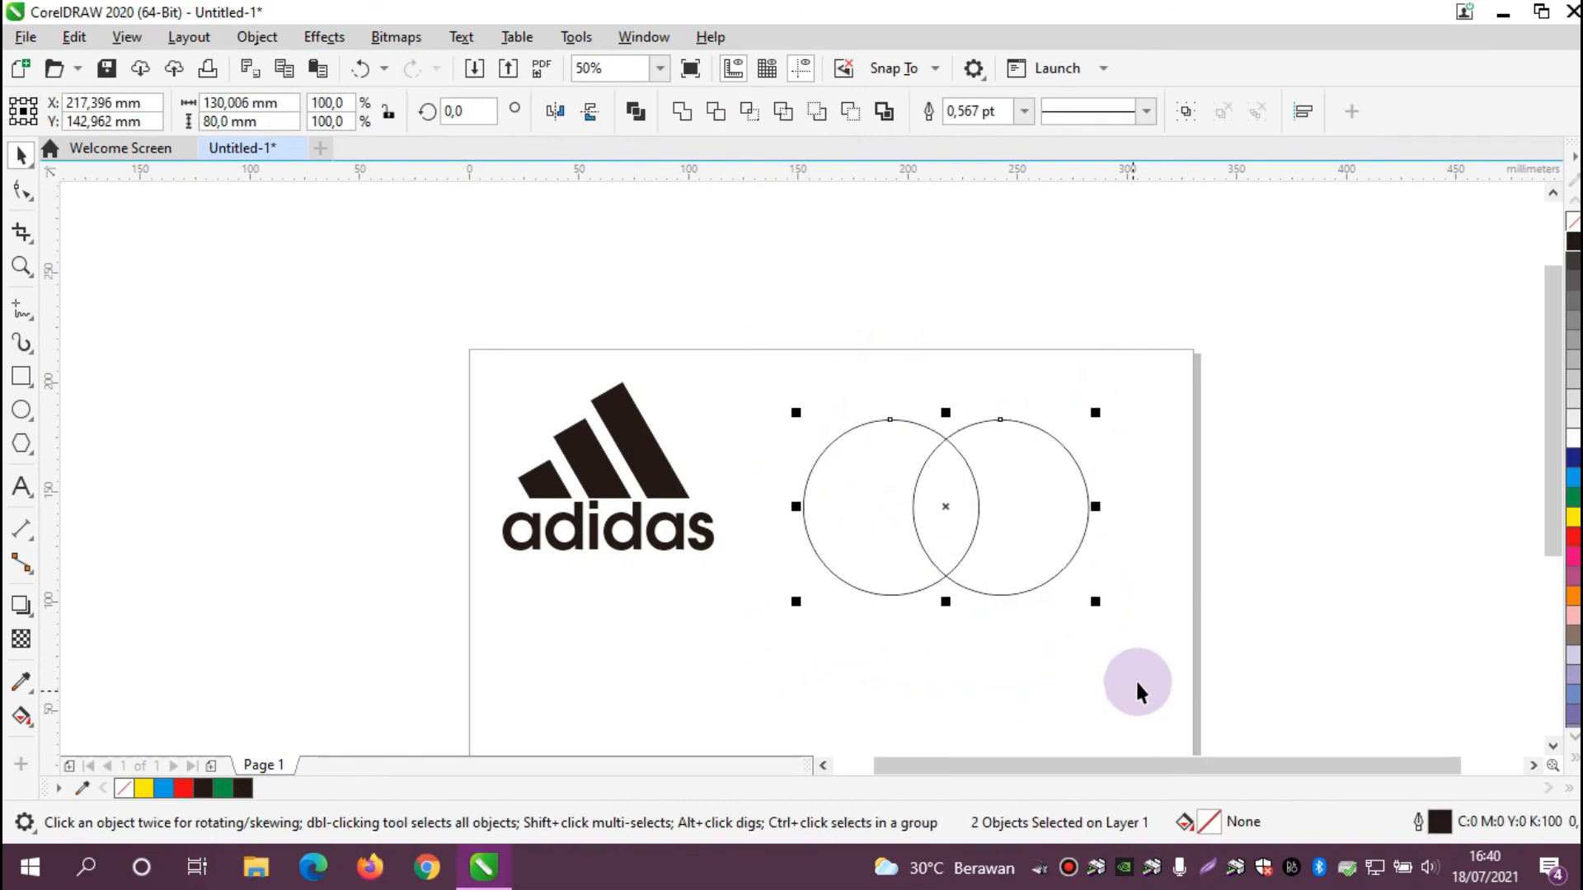
{"action": "left_click", "coordinate": [751, 113]}
{"action": "left_click", "coordinate": [883, 324]}
- Move both circles off the page to the right and the lens shape to about X 206 mm, Y 160 mm
{"action": "left_click", "coordinate": [1061, 535]}
{"action": "left_click_drag", "start_coordinate": [1061, 536], "coordinate": [1371, 382]}
{"action": "left_click_drag", "start_coordinate": [834, 519], "coordinate": [1316, 549]}
{"action": "left_click_drag", "start_coordinate": [945, 503], "coordinate": [917, 467]}
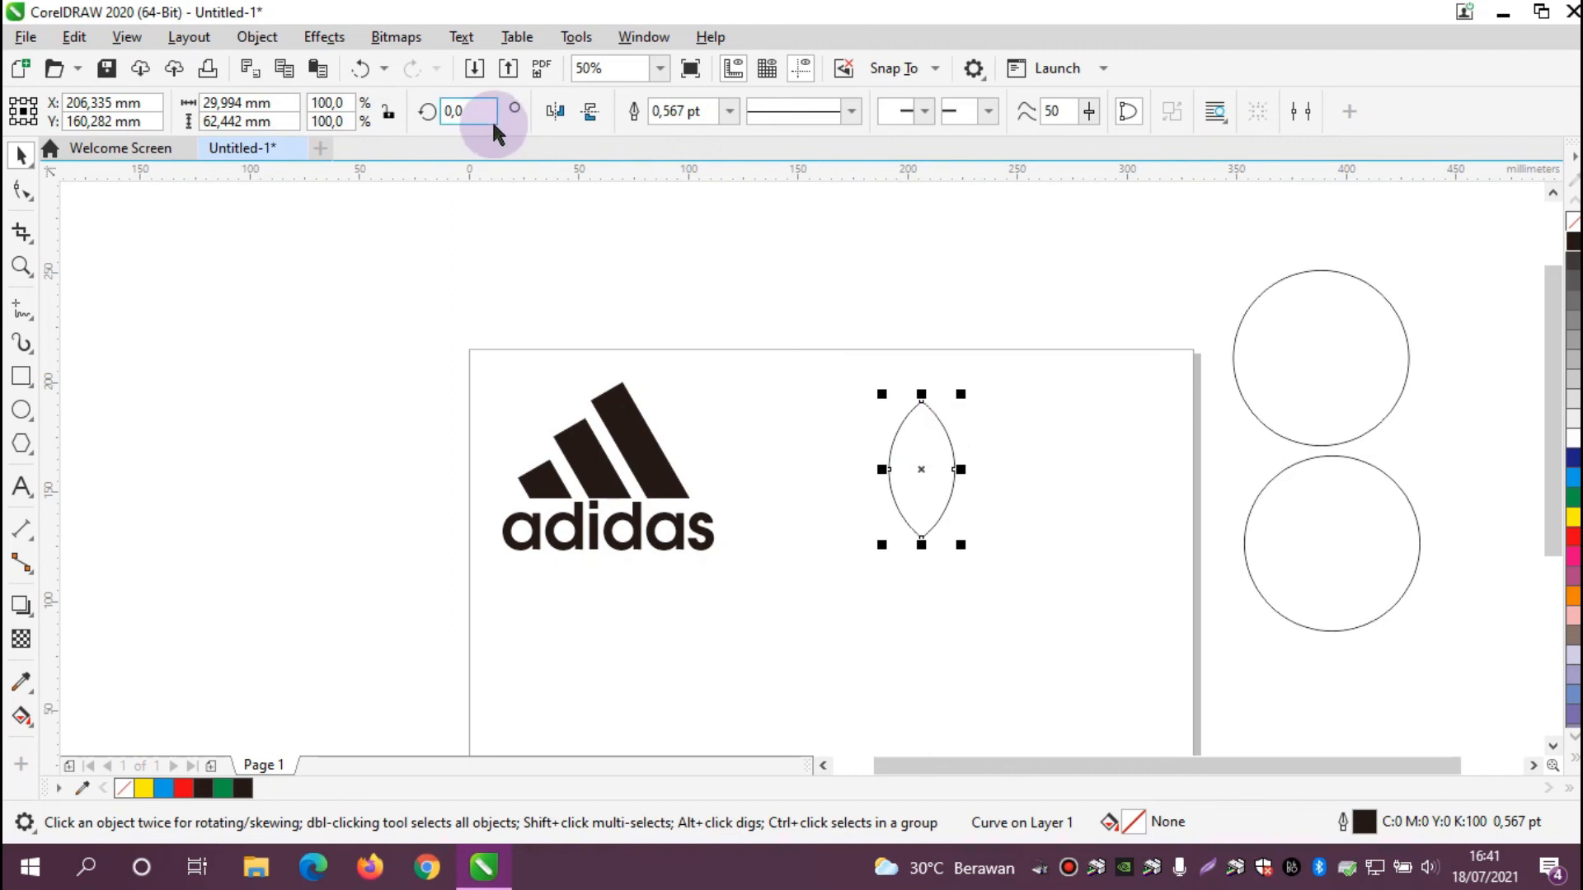
- Duplicate the lens shape and rotate the copy by 30 degrees
{"action": "key", "text": "ctrl+d"}
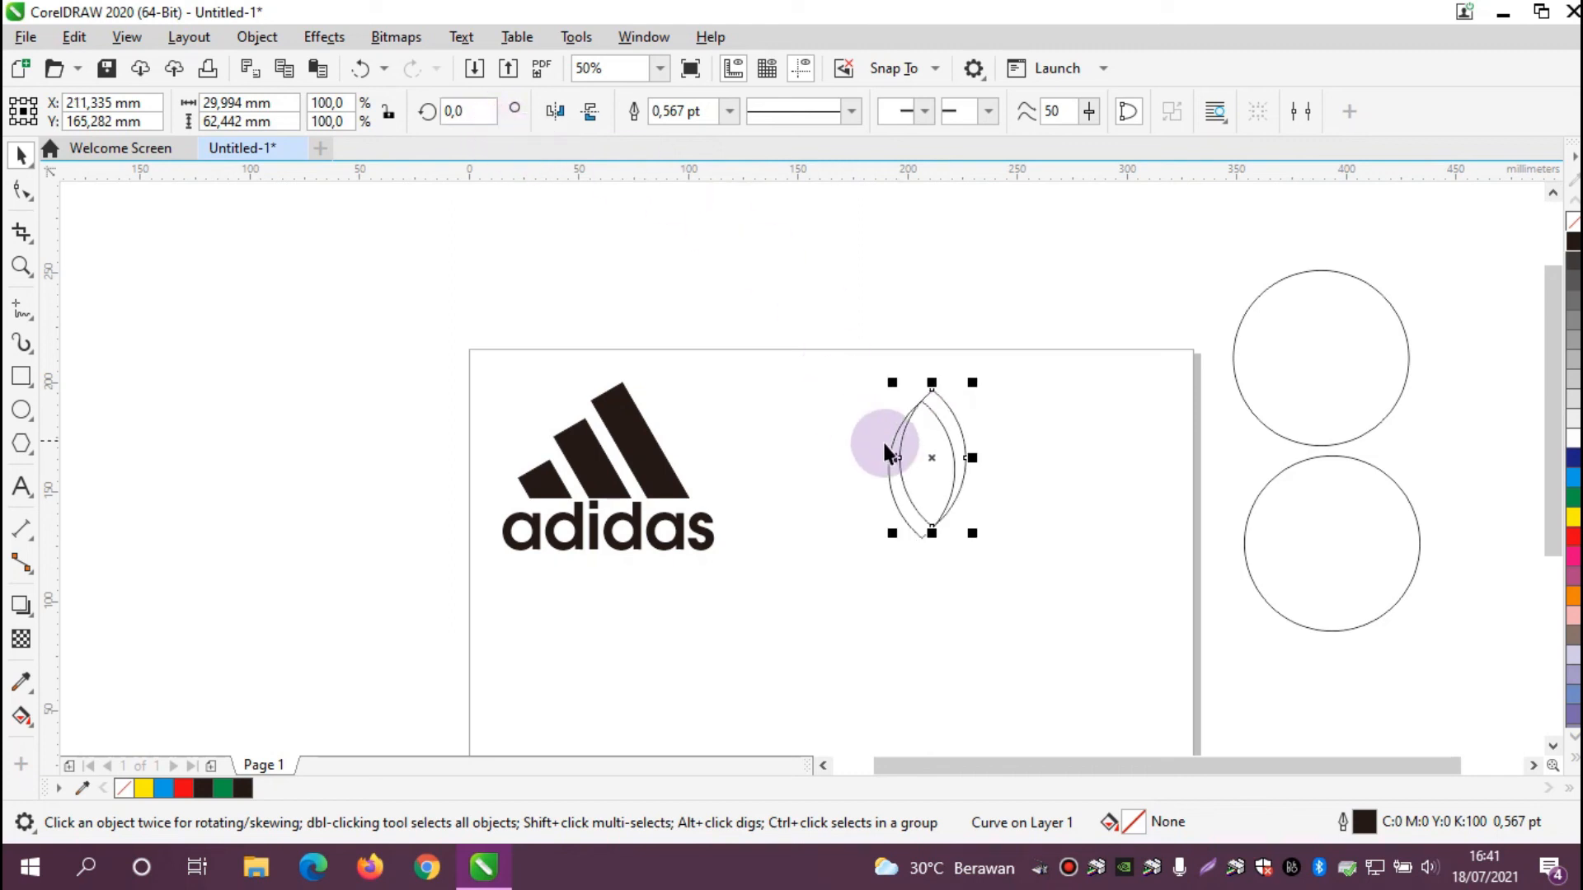
{"action": "left_click", "coordinate": [476, 111]}
{"action": "left_click_drag", "start_coordinate": [476, 111], "coordinate": [430, 111]}
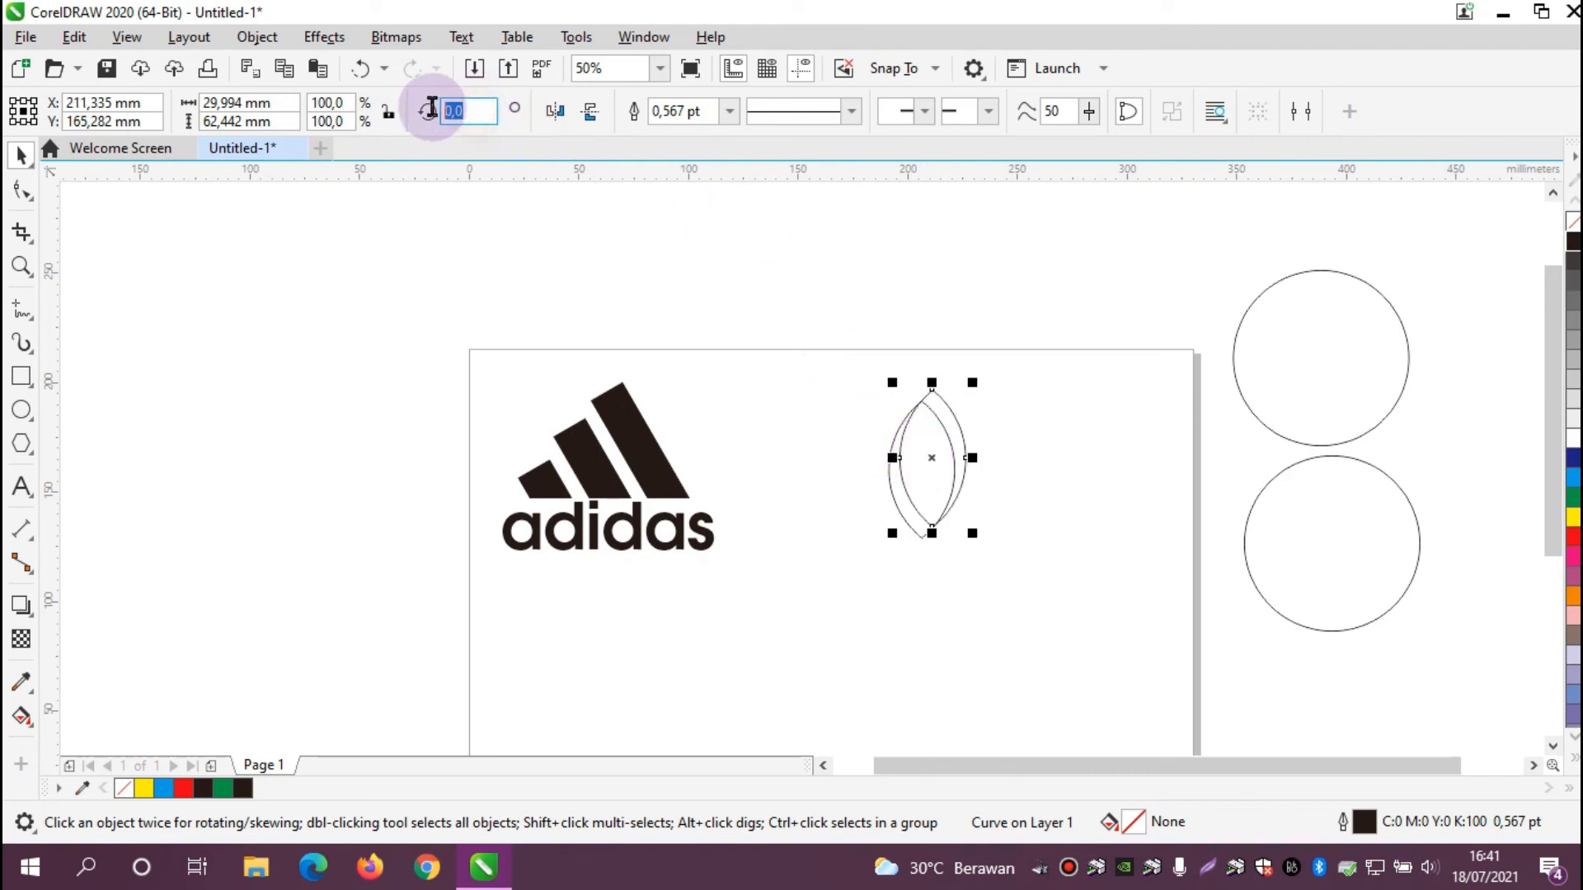
{"action": "type", "text": "30"}
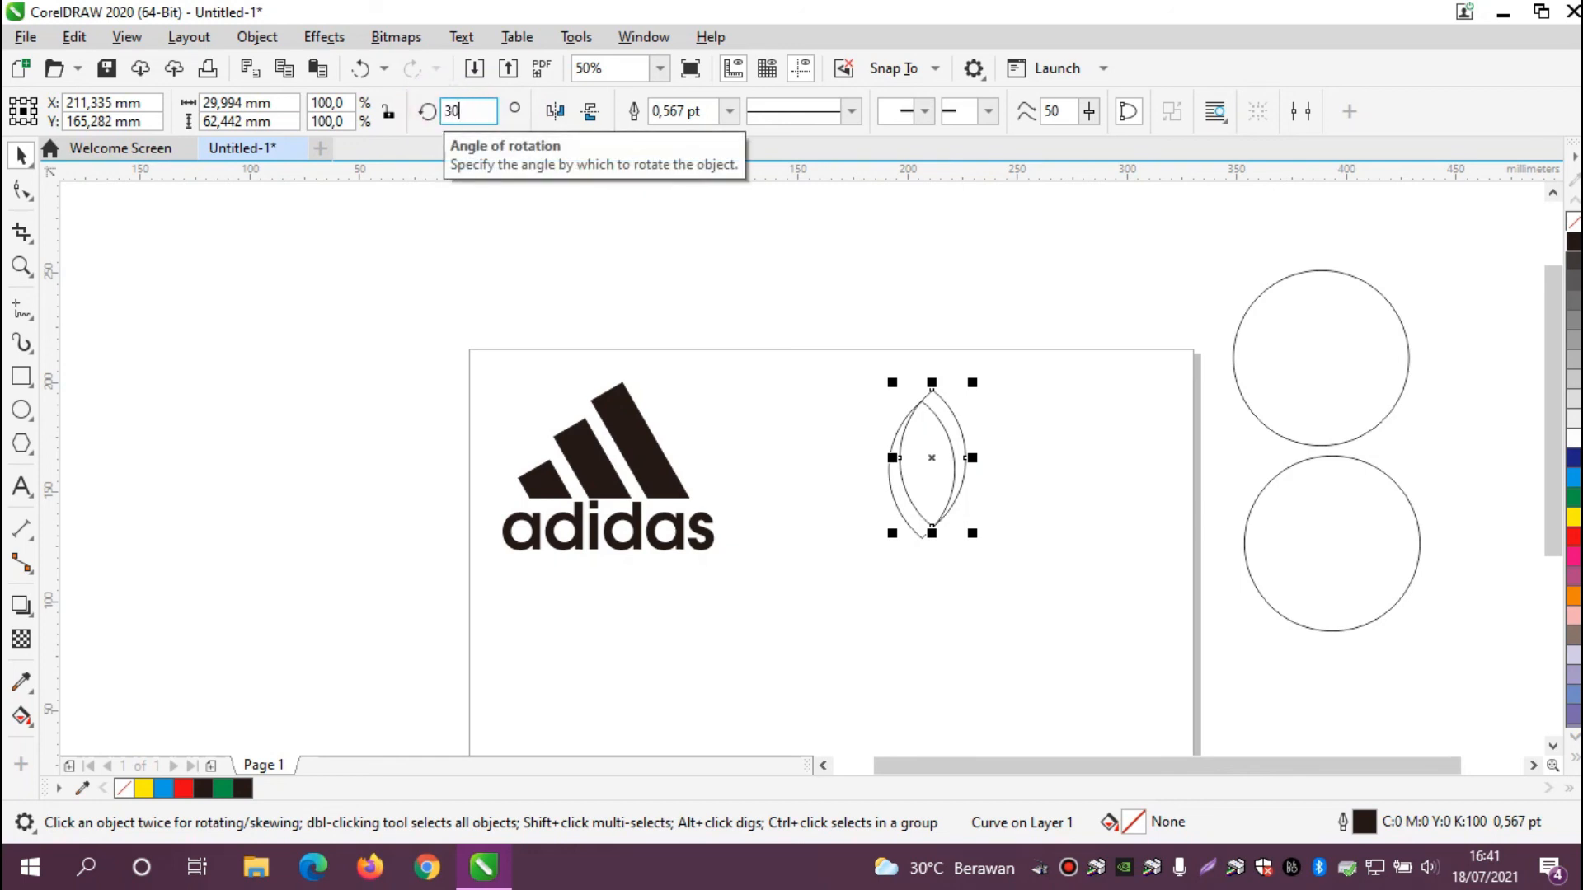
{"action": "key", "text": "Return"}
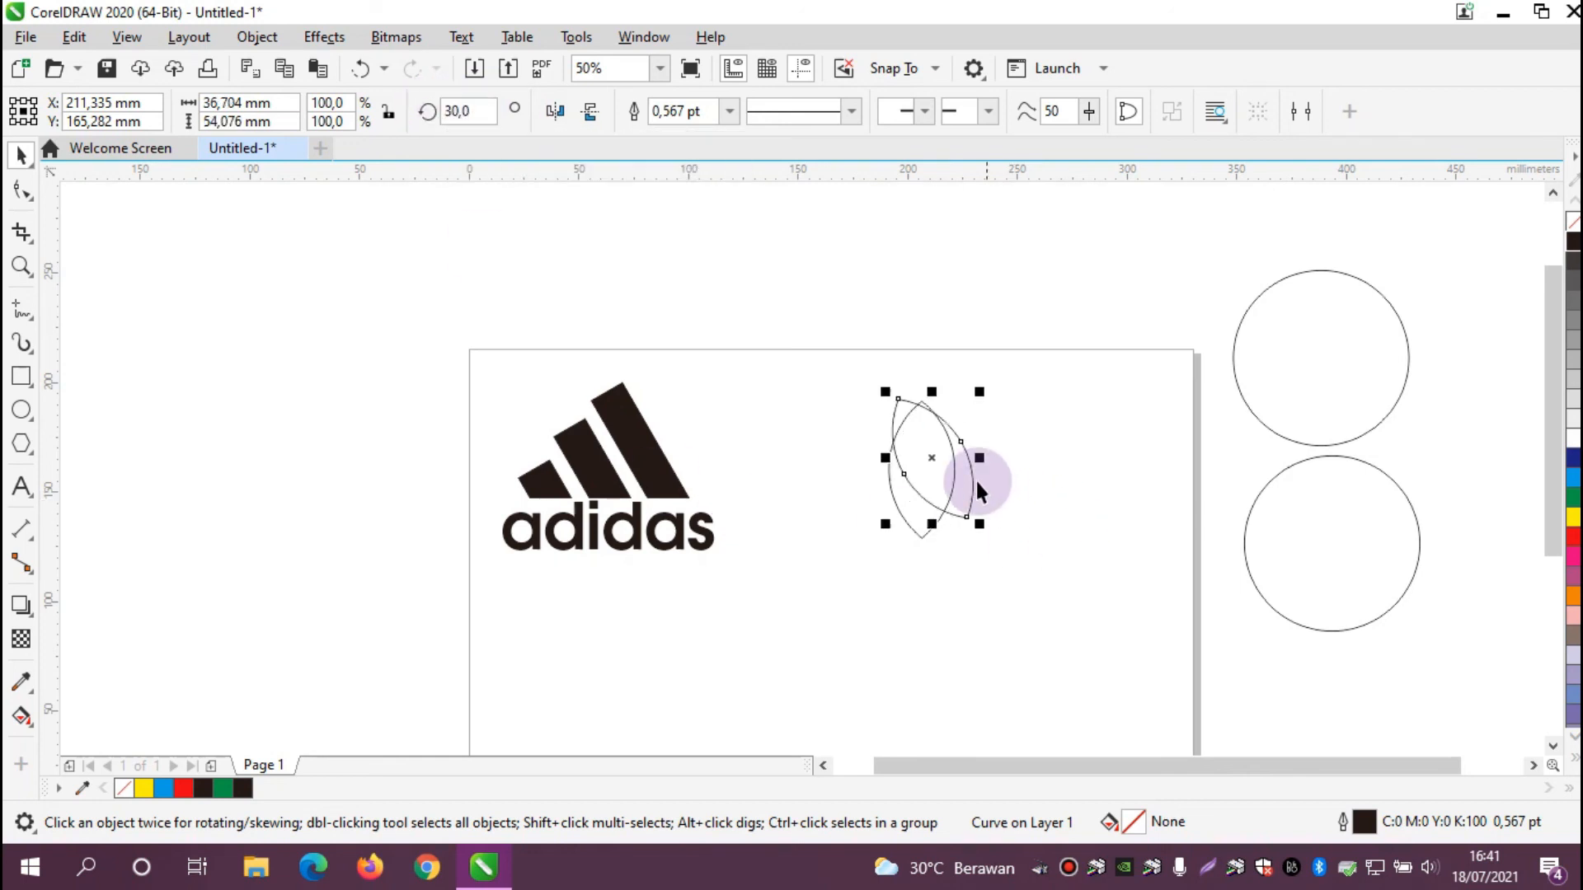
- Move the tilted lens copy to about X 175 mm, Y 151 mm and rotate it further to about 47 degrees
{"action": "left_click_drag", "start_coordinate": [934, 459], "coordinate": [855, 493]}
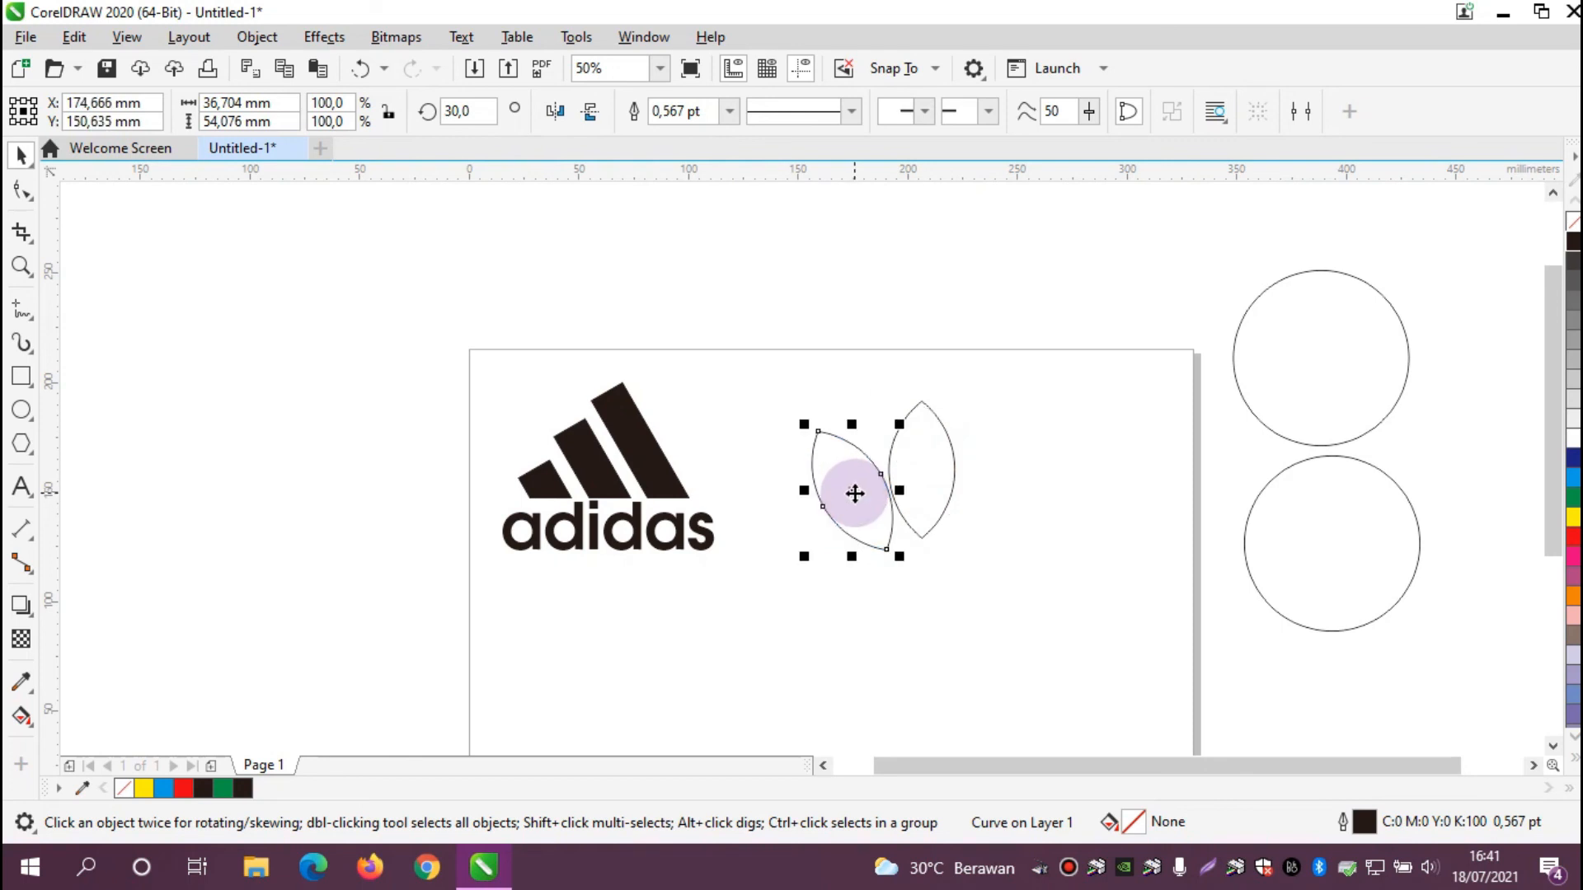
{"action": "left_click", "coordinate": [855, 493]}
{"action": "left_click_drag", "start_coordinate": [805, 418], "coordinate": [776, 437]}
{"action": "left_click", "coordinate": [1026, 484]}
{"action": "left_click", "coordinate": [855, 488]}
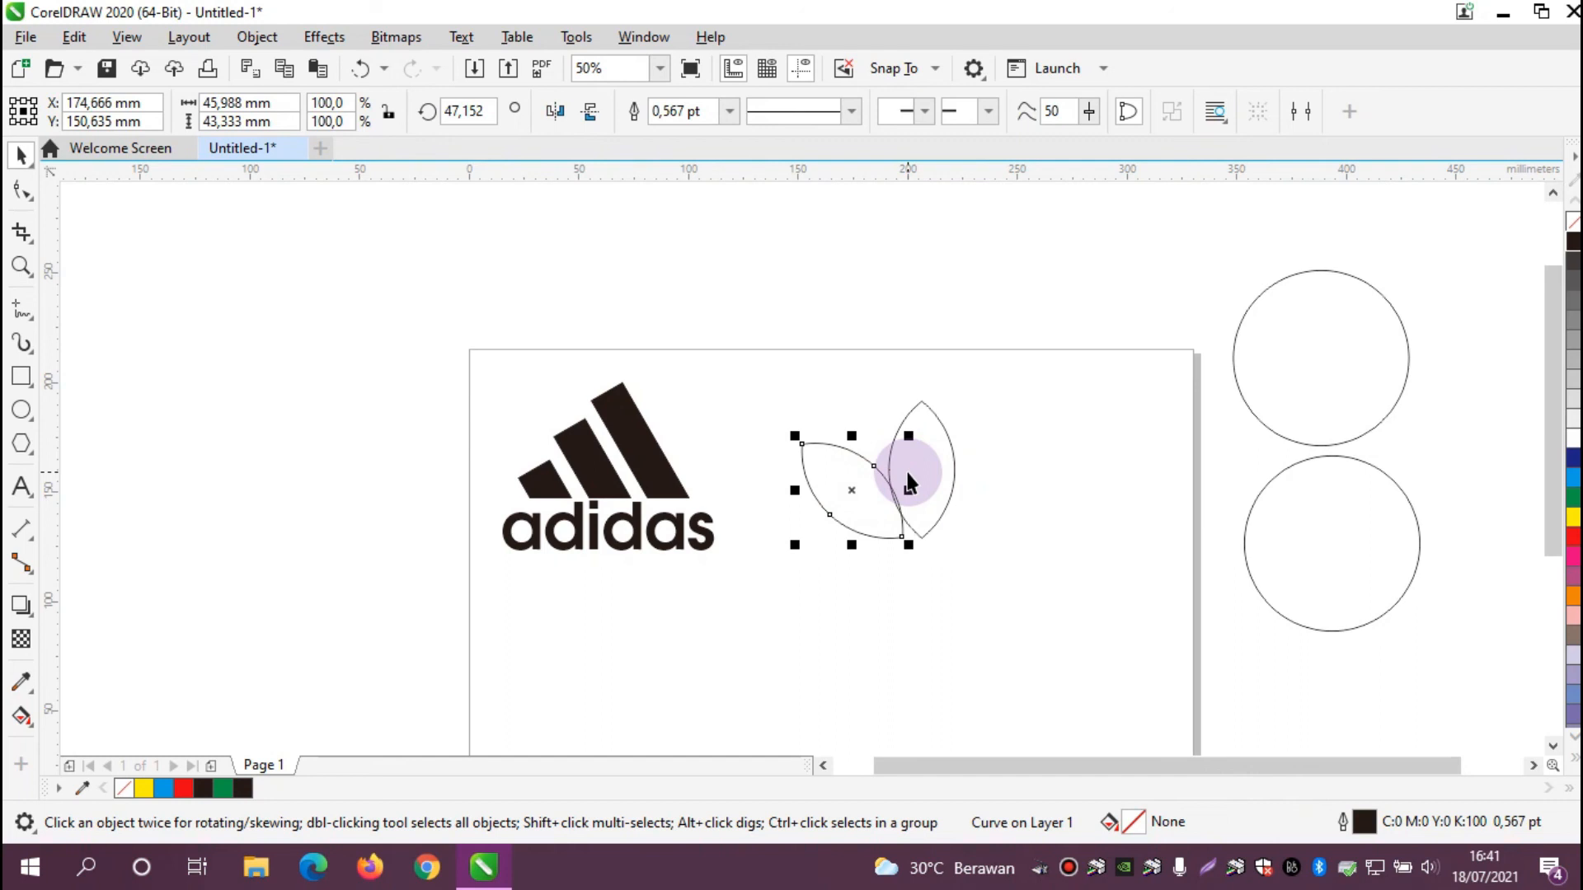
- Duplicate the tilted leaf, mirror the copy horizontally and place it on the opposite side of the upright leaf
{"action": "key", "text": "ctrl+d"}
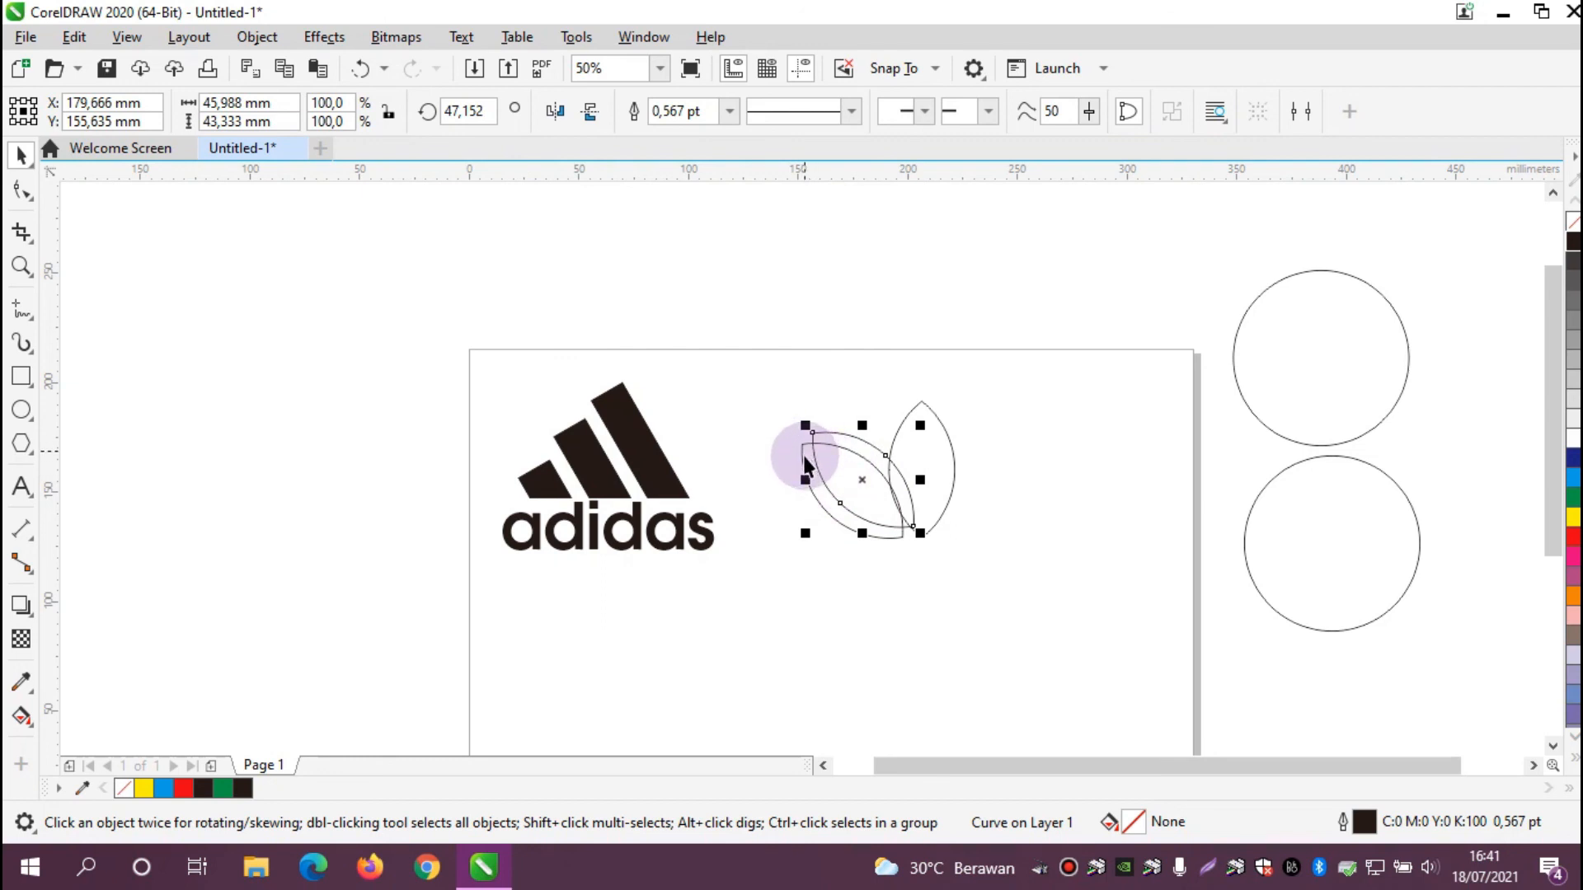
{"action": "left_click", "coordinate": [555, 110]}
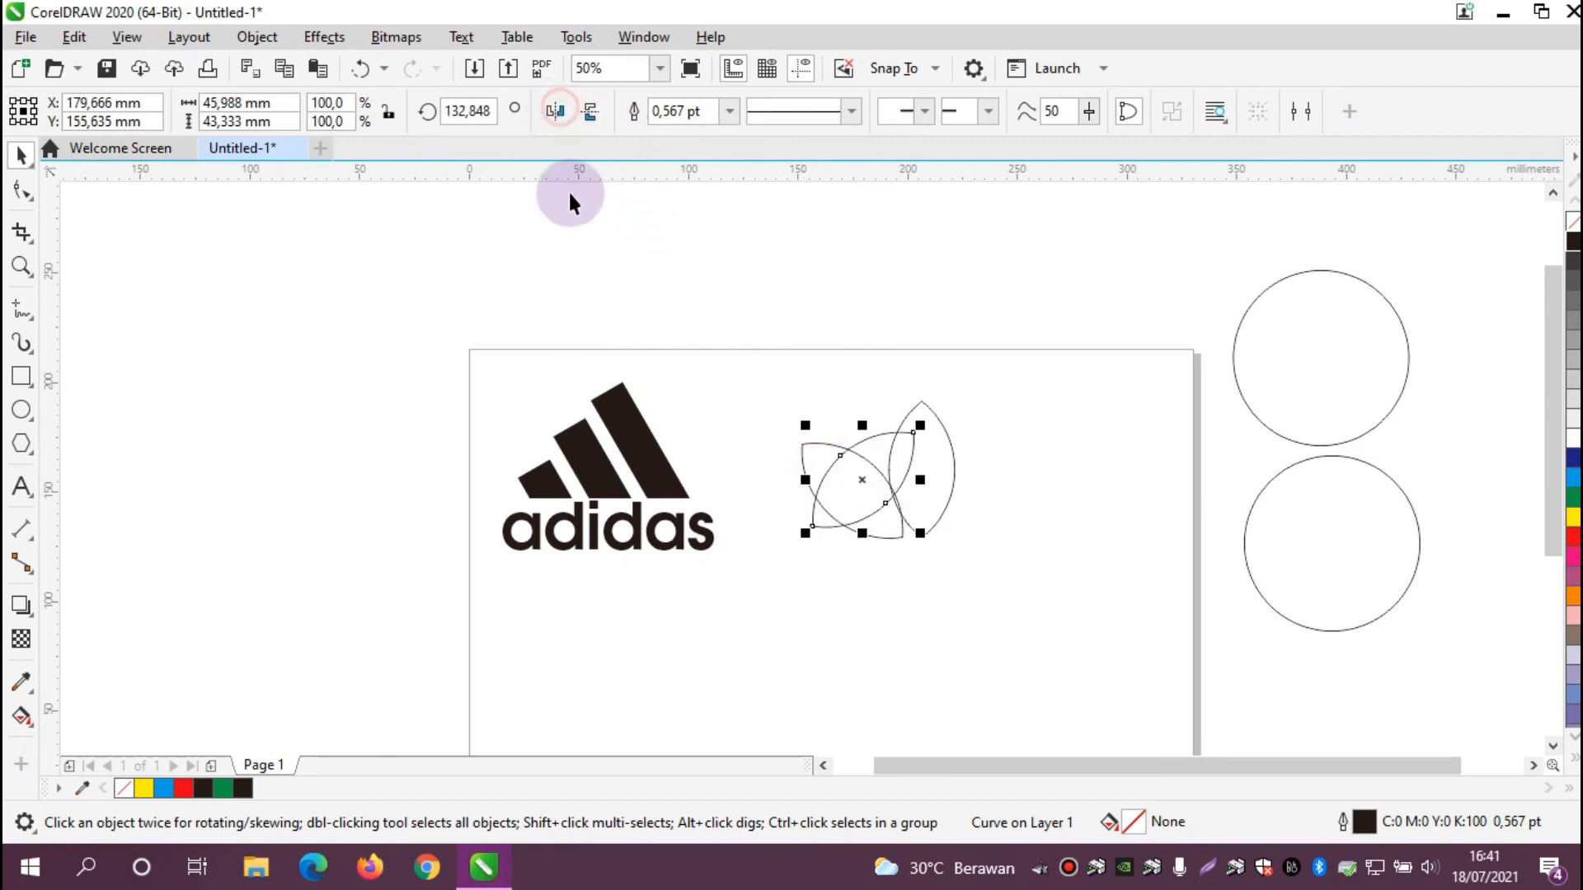
{"action": "left_click_drag", "start_coordinate": [866, 473], "coordinate": [990, 491]}
{"action": "left_click", "coordinate": [1077, 586]}
{"action": "left_click_drag", "start_coordinate": [754, 336], "coordinate": [1066, 612]}
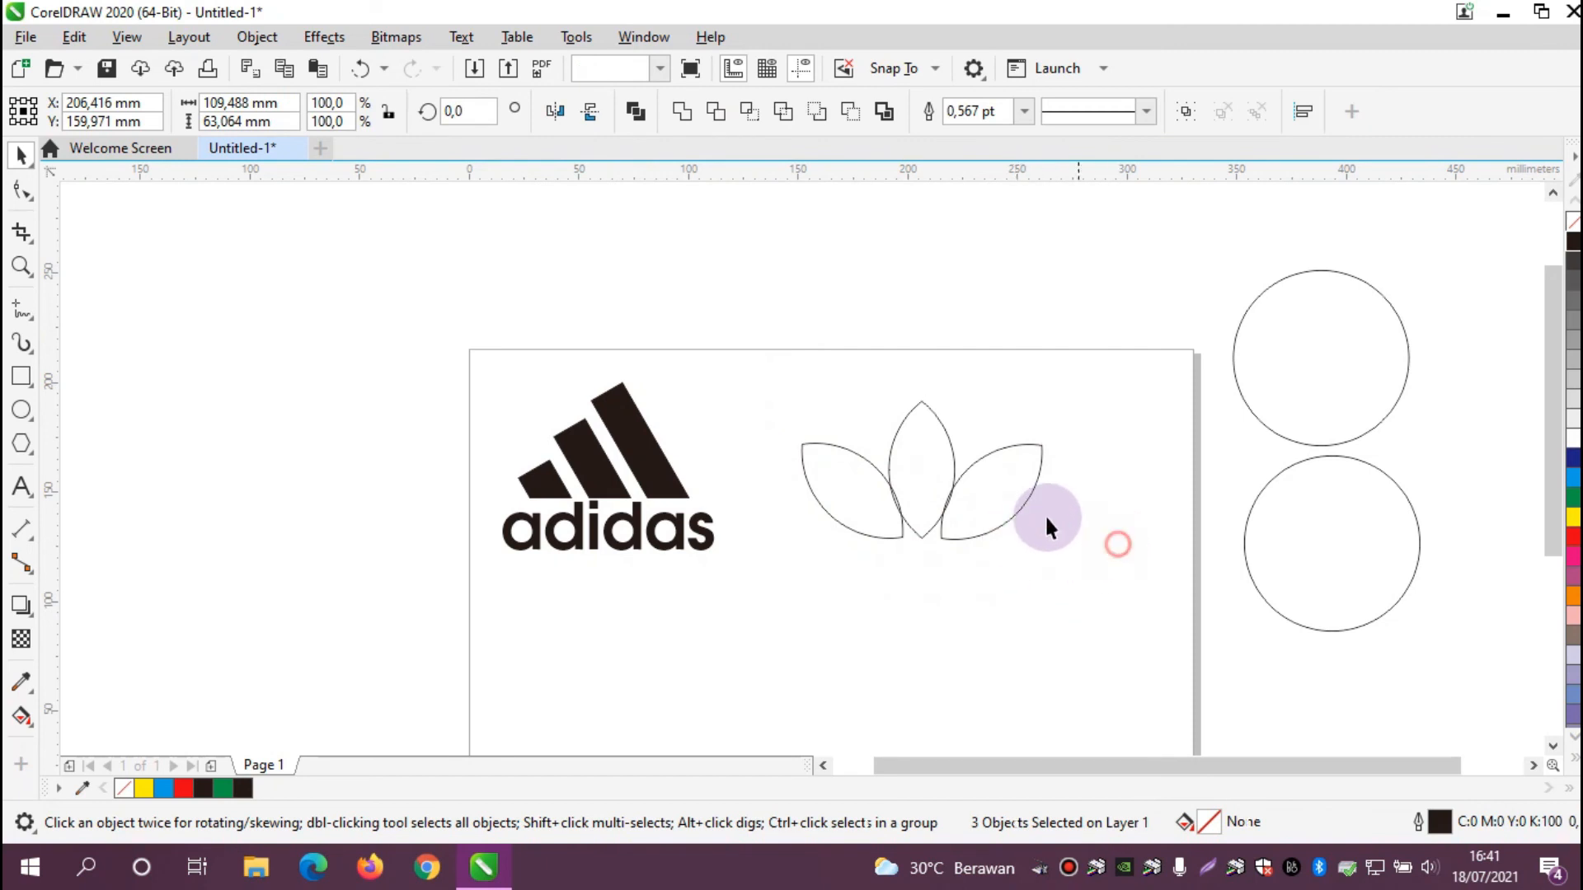
- Delete both side leaves and narrow the remaining upright leaf to about 22 mm wide
{"action": "left_click", "coordinate": [1011, 485]}
{"action": "key", "text": "Delete"}
{"action": "left_click", "coordinate": [848, 480]}
{"action": "key", "text": "Delete"}
{"action": "left_click", "coordinate": [925, 472]}
{"action": "left_click_drag", "start_coordinate": [877, 473], "coordinate": [899, 465]}
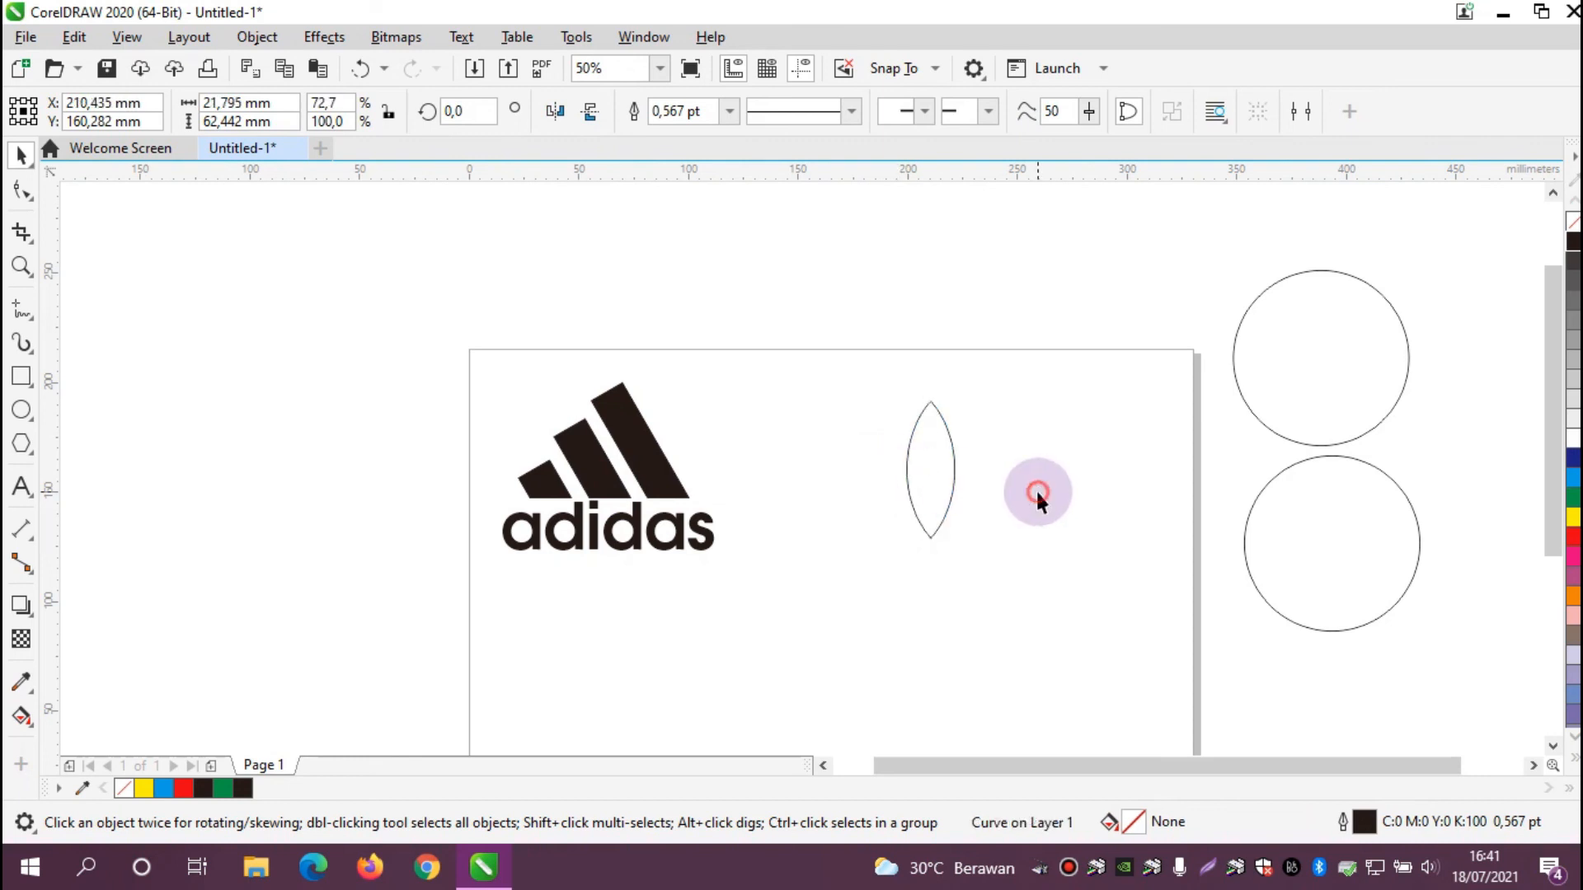
- Duplicate the narrowed leaf, rotate the copy by 40 degrees and move it to about X 184 mm, Y 153 mm
{"action": "left_click", "coordinate": [940, 462]}
{"action": "key", "text": "ctrl+d"}
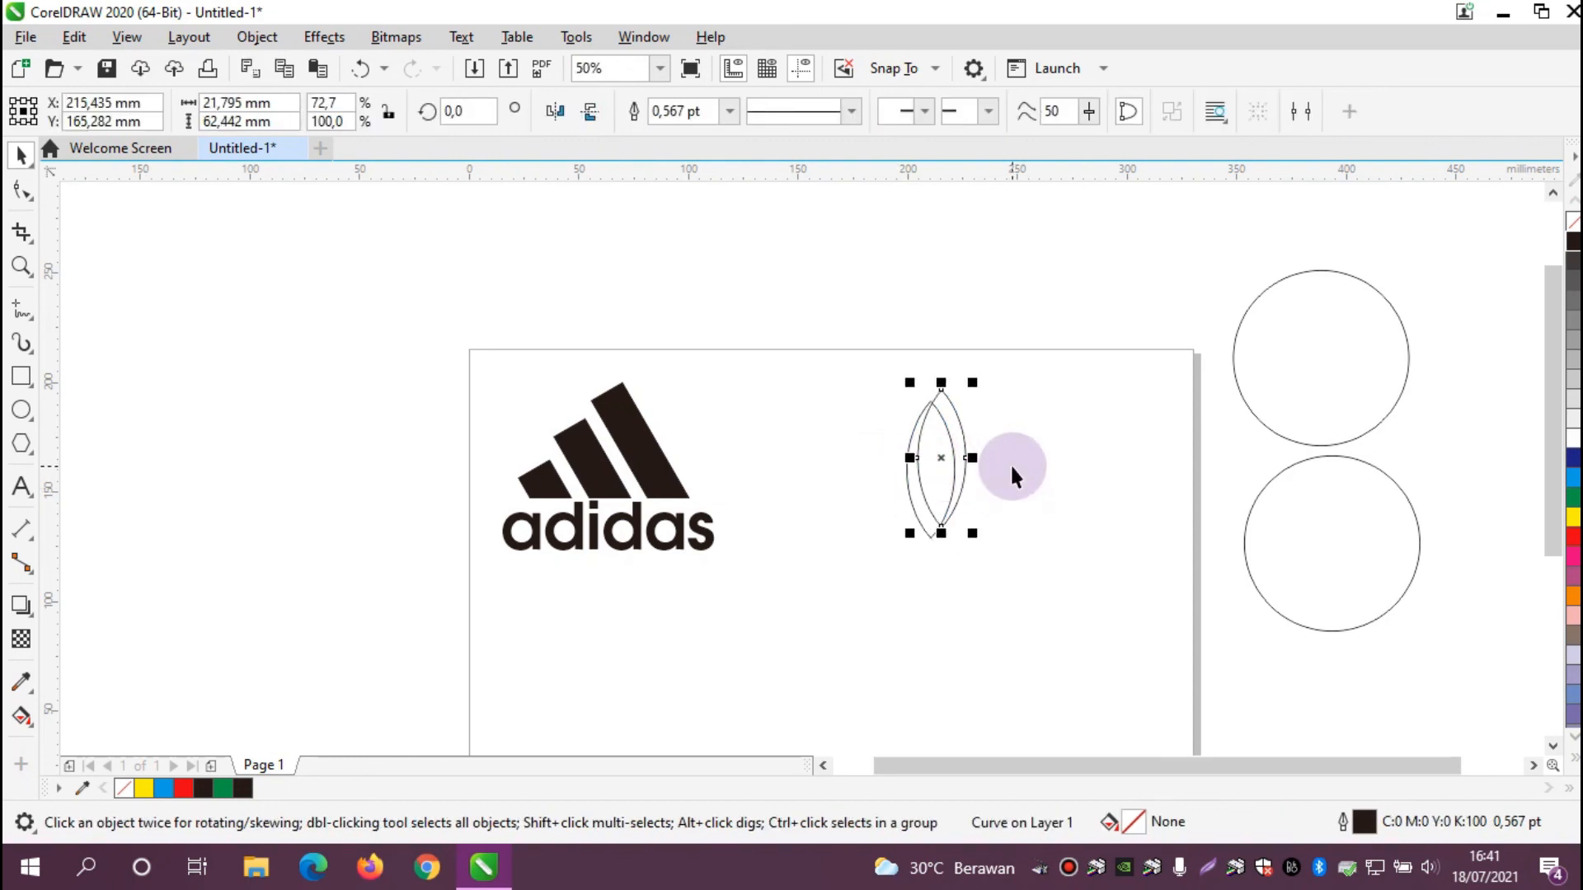
{"action": "type", "text": "40"}
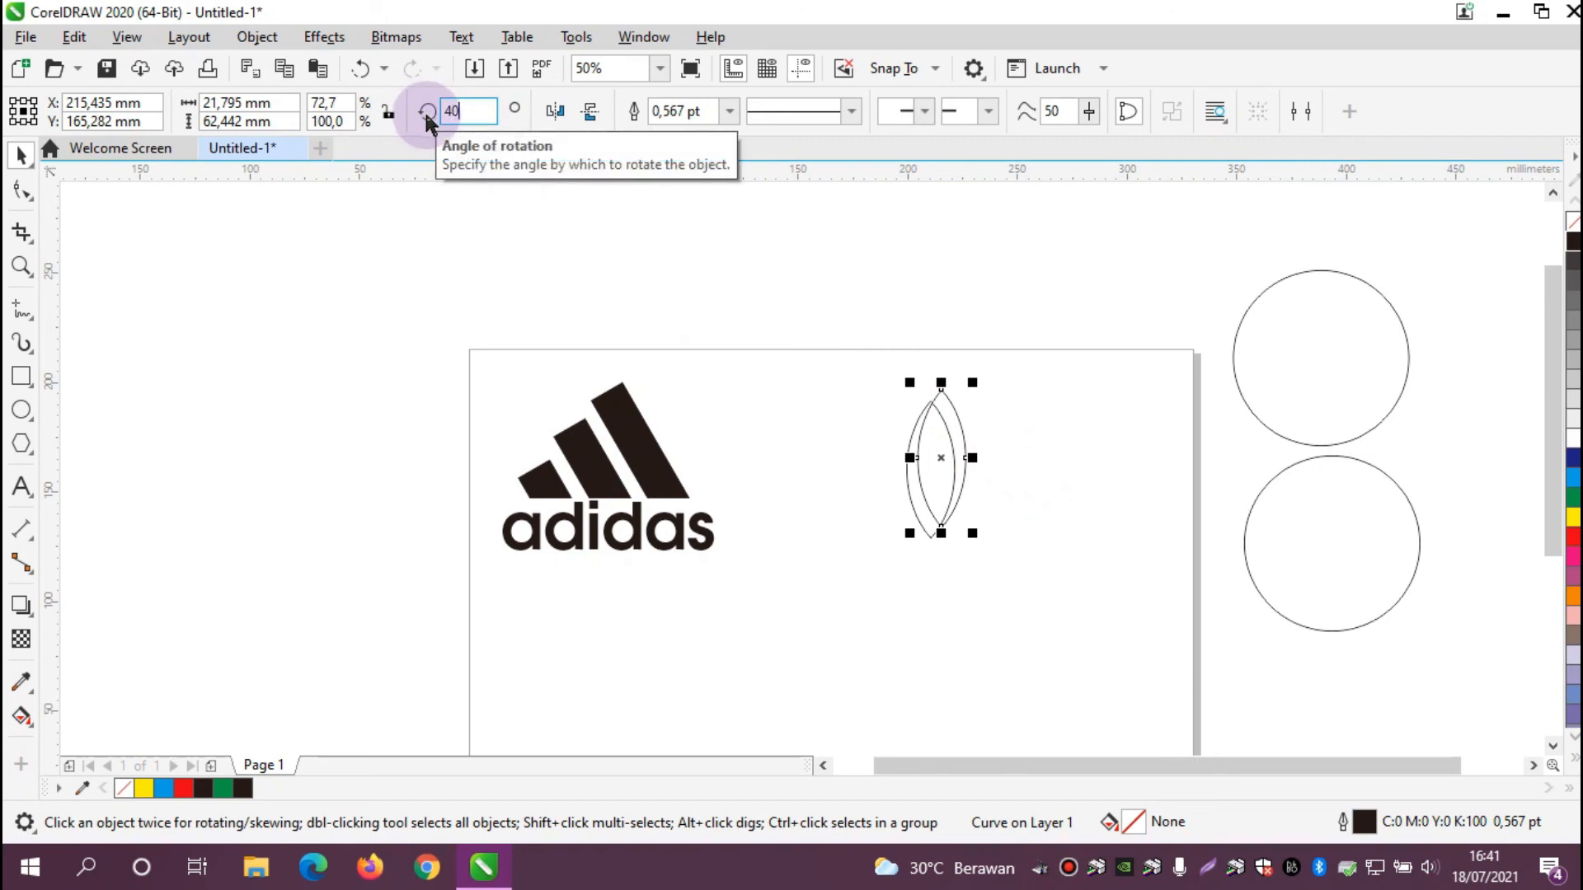
{"action": "key", "text": "Return"}
{"action": "left_click_drag", "start_coordinate": [946, 453], "coordinate": [873, 486]}
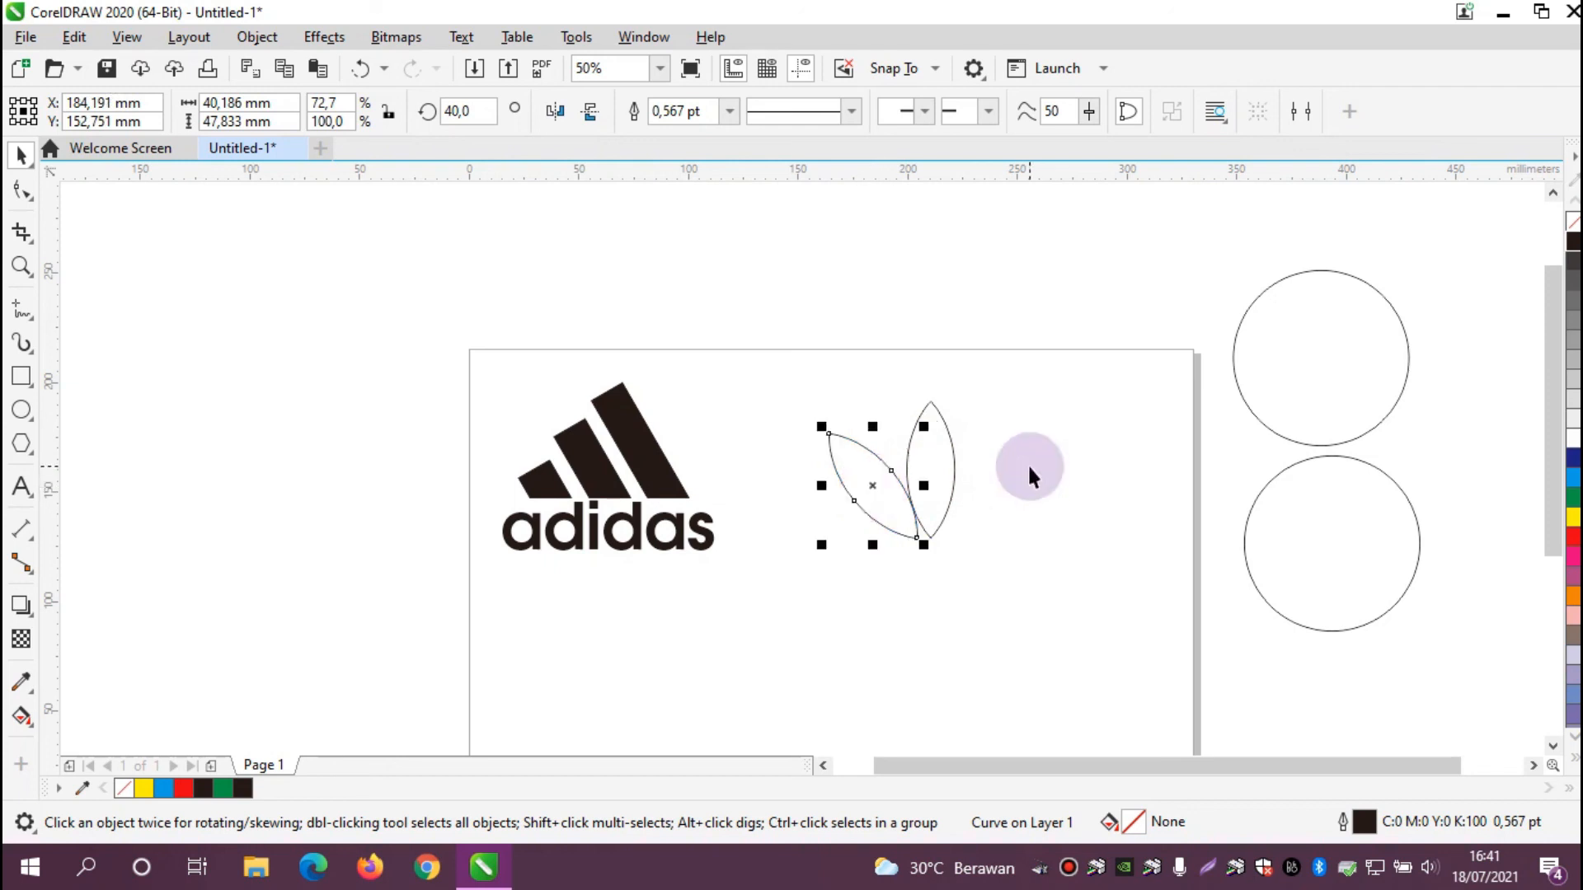
- Duplicate the 40-degree leaf, mirror the copy horizontally and place it symmetrically on the other side of the upright leaf
{"action": "key", "text": "ctrl+d"}
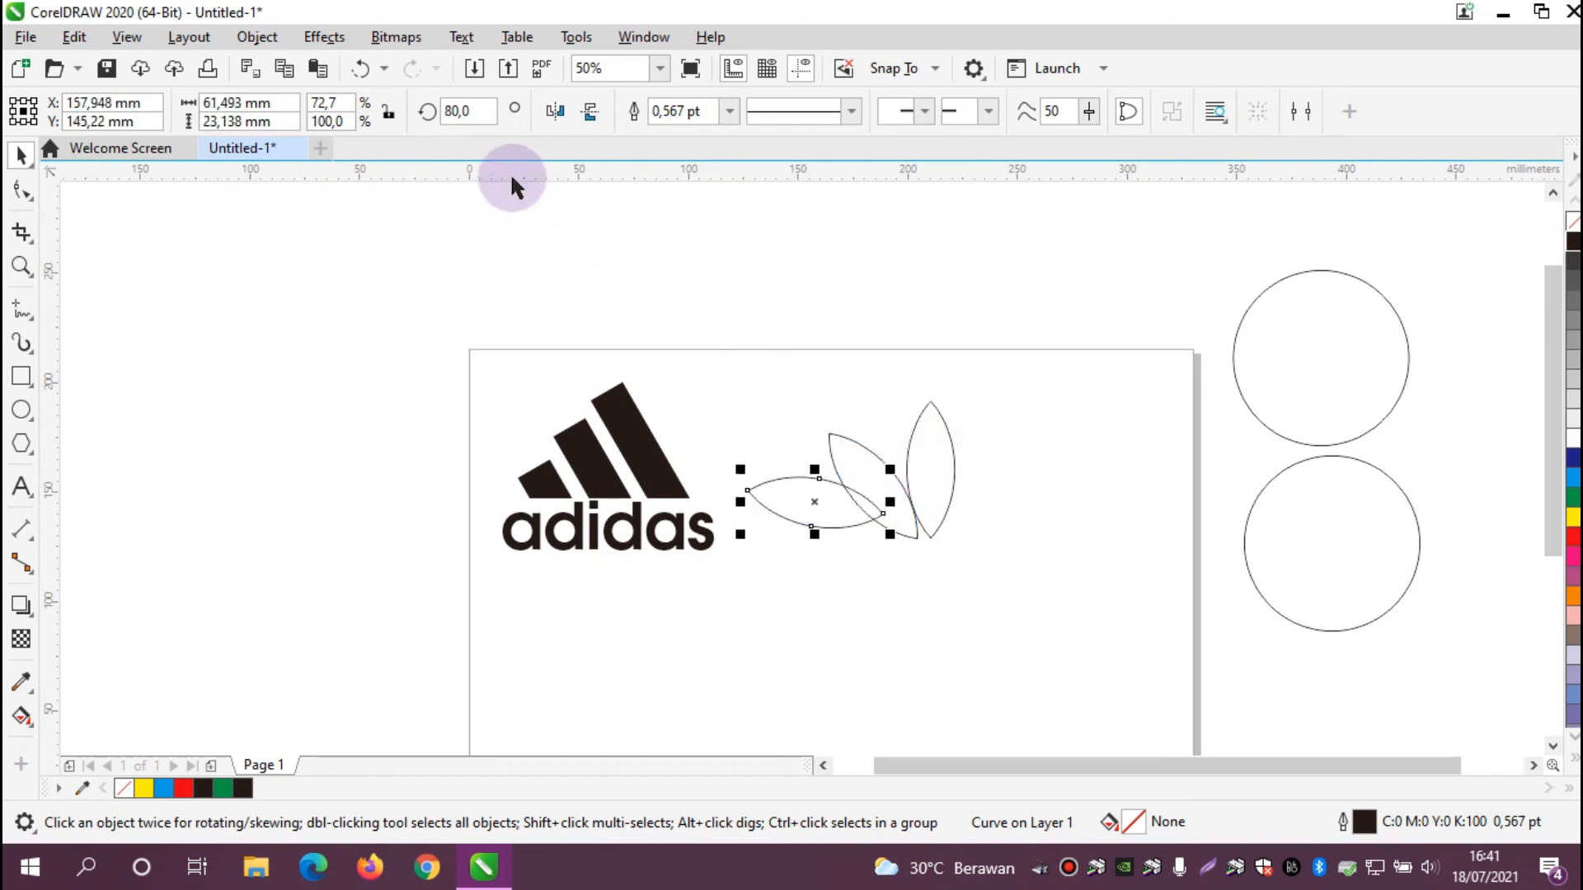
{"action": "key", "text": "Delete"}
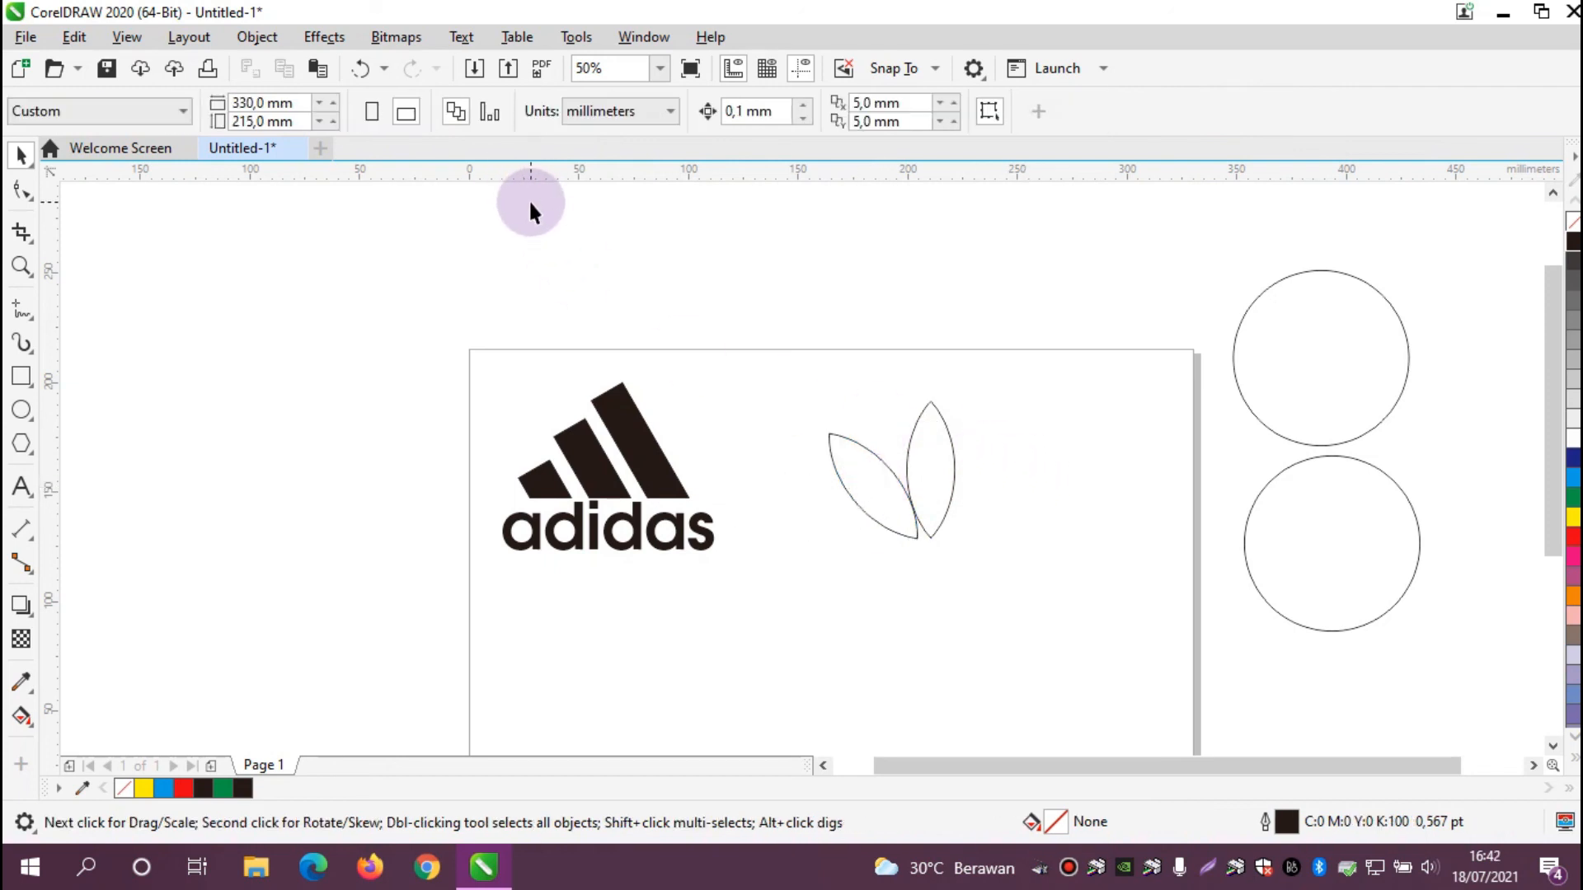
{"action": "left_click", "coordinate": [941, 491]}
{"action": "key", "text": "ctrl+d"}
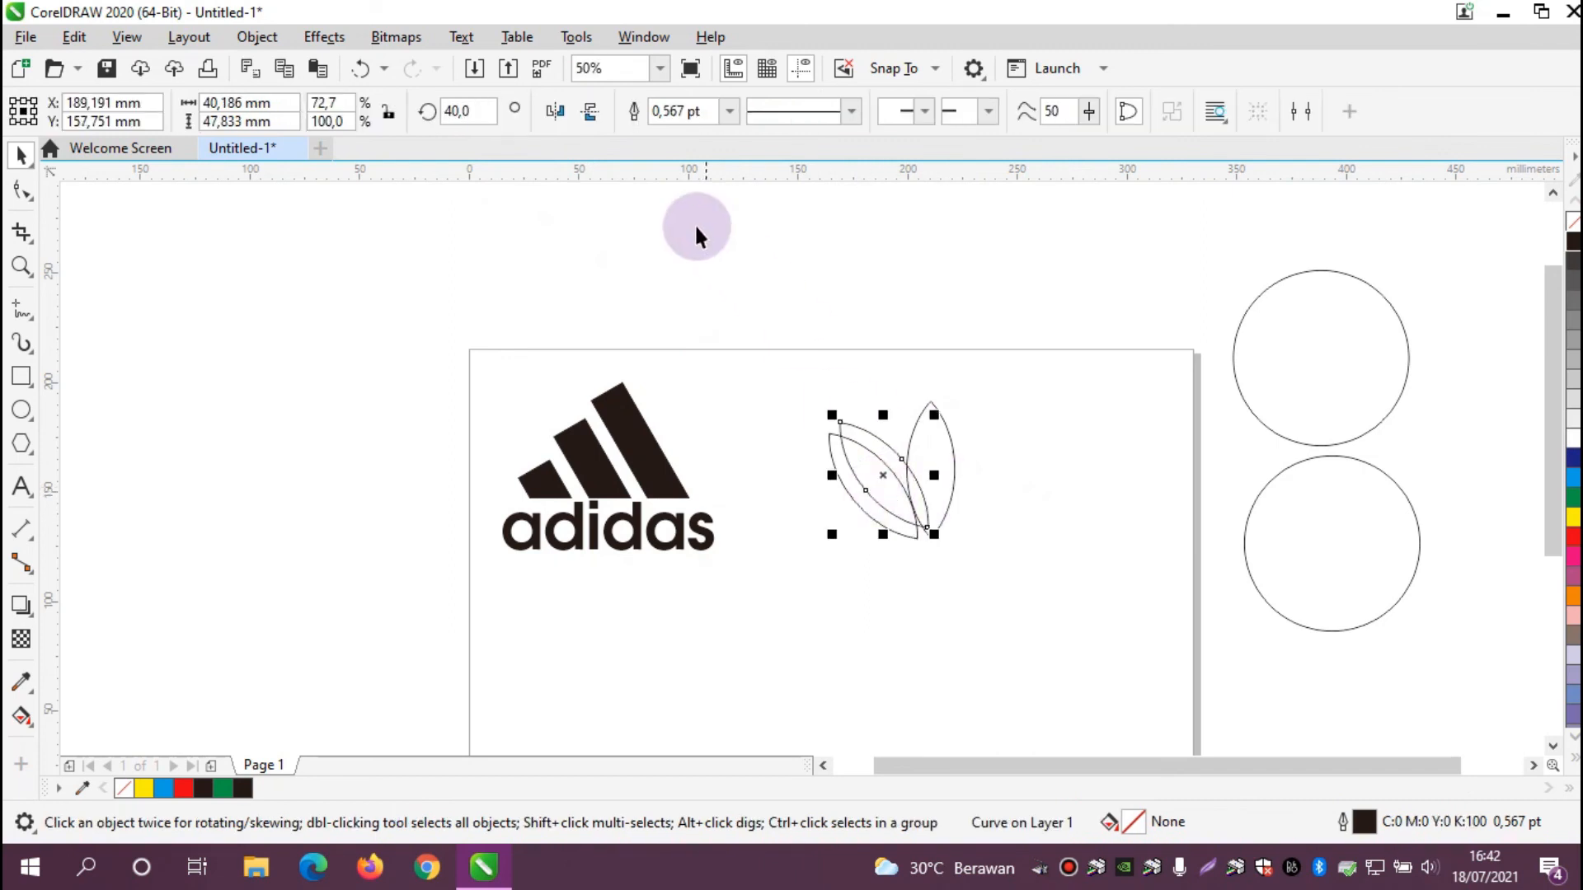
{"action": "left_click", "coordinate": [554, 110]}
{"action": "left_click_drag", "start_coordinate": [883, 469], "coordinate": [987, 487]}
{"action": "left_click_drag", "start_coordinate": [734, 321], "coordinate": [1085, 613]}
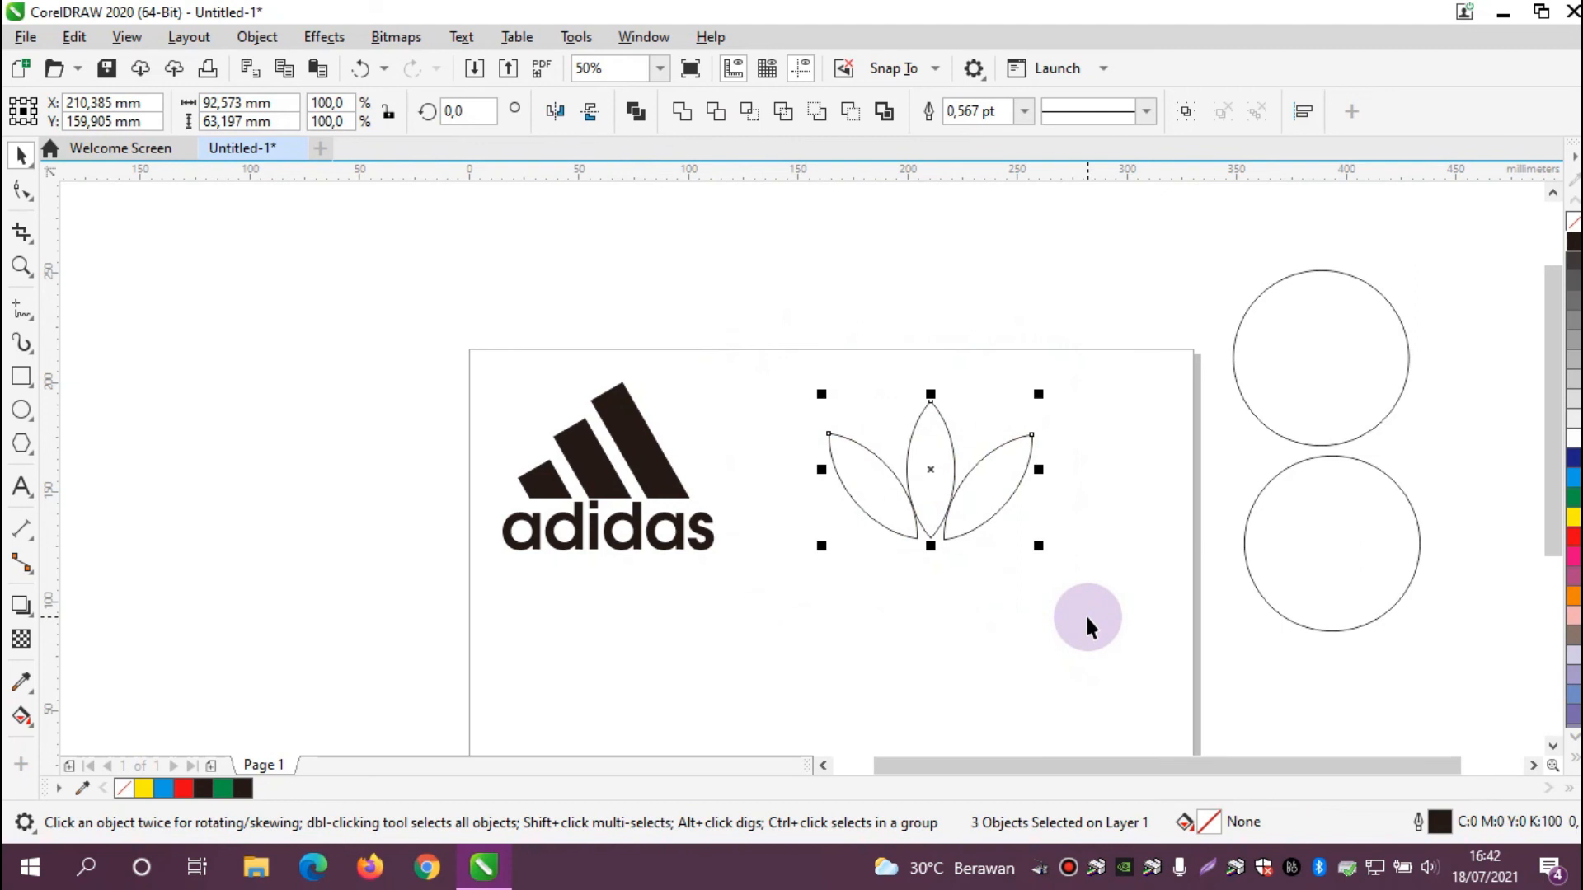
{"action": "left_click", "coordinate": [1064, 598]}
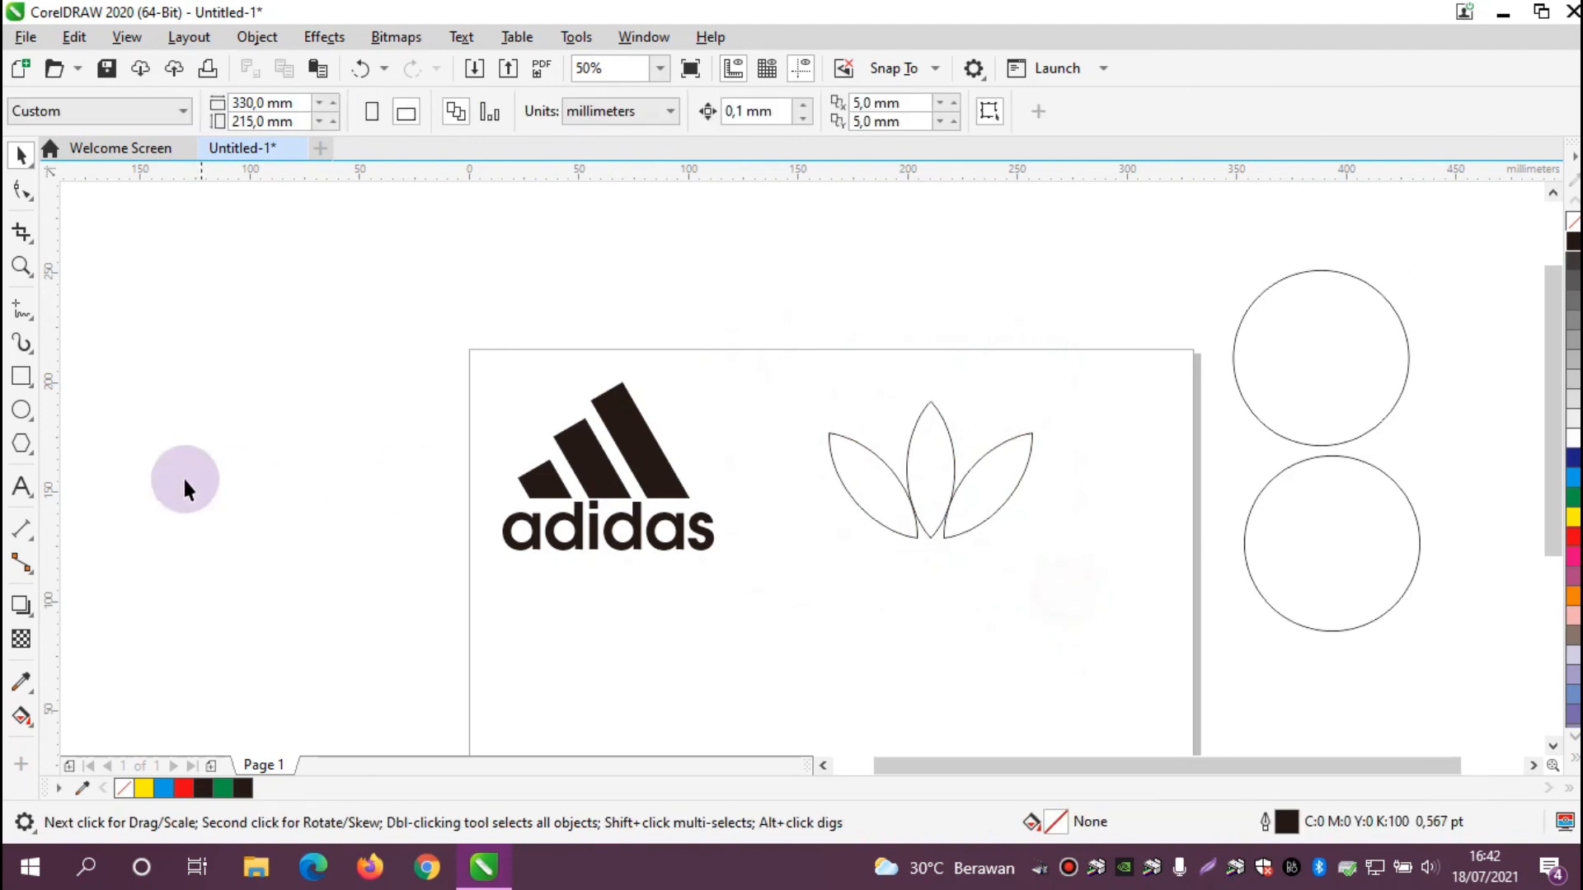
- Draw a thin rectangle about 99 mm by 2 mm across the lower part of the leaves, centred at about Y 139 mm
{"action": "left_click", "coordinate": [21, 376]}
{"action": "left_click_drag", "start_coordinate": [827, 498], "coordinate": [1045, 500]}
{"action": "left_click_drag", "start_coordinate": [936, 495], "coordinate": [932, 514]}
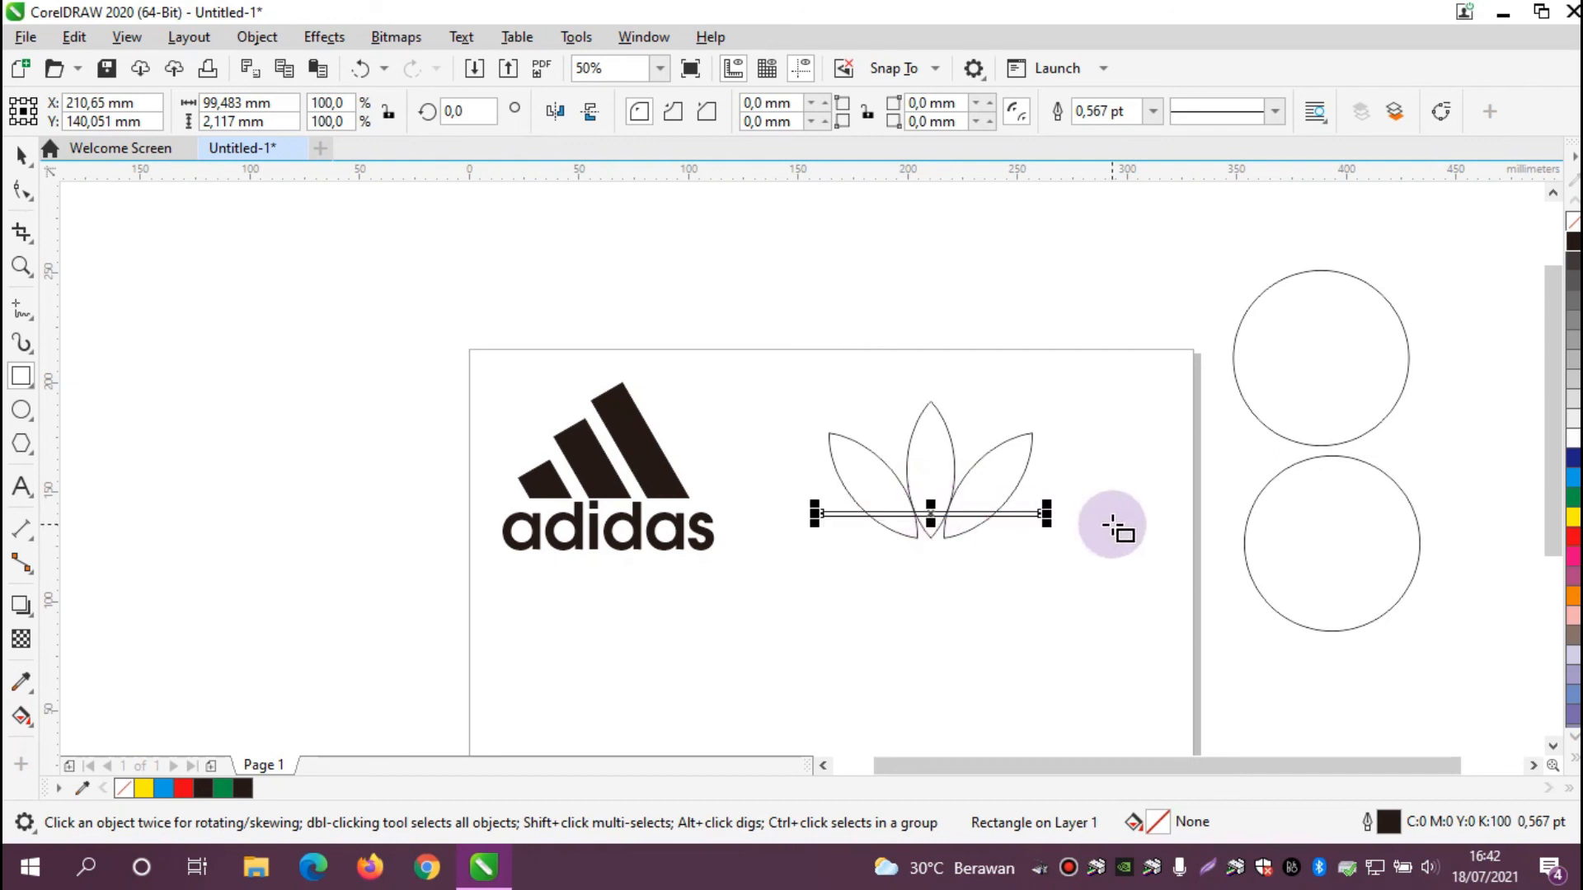
{"action": "key", "text": "Down"}
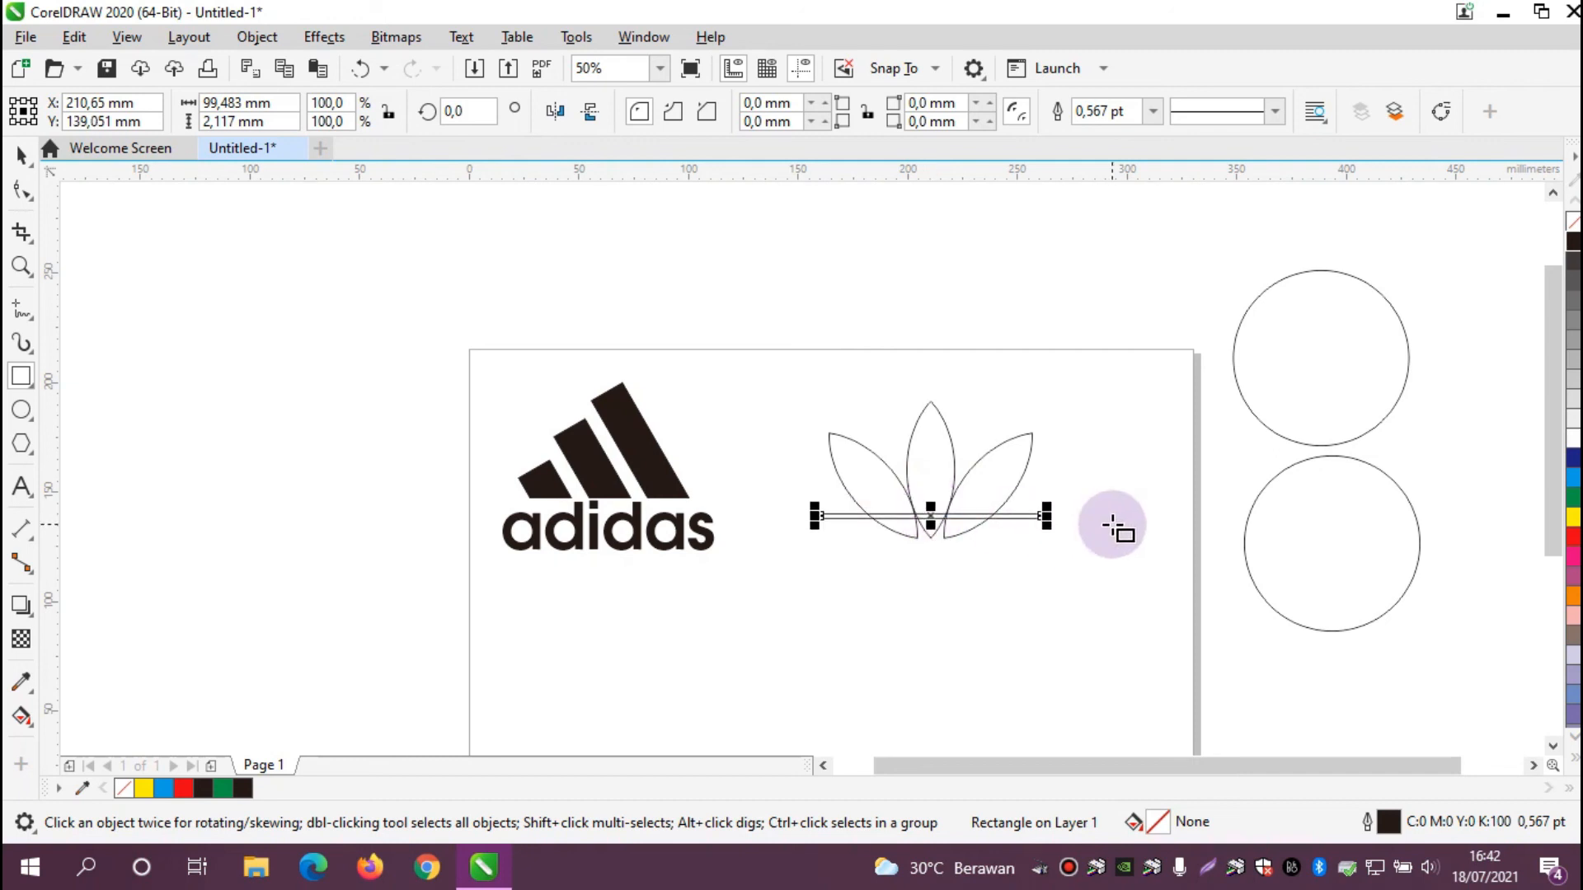
- Duplicate the thin bar twice and stack the copies evenly above it, the uppermost at about Y 147 mm
{"action": "key", "text": "ctrl+d"}
{"action": "scroll", "coordinate": [940, 518], "scroll_direction": "up", "scroll_amount": 2}
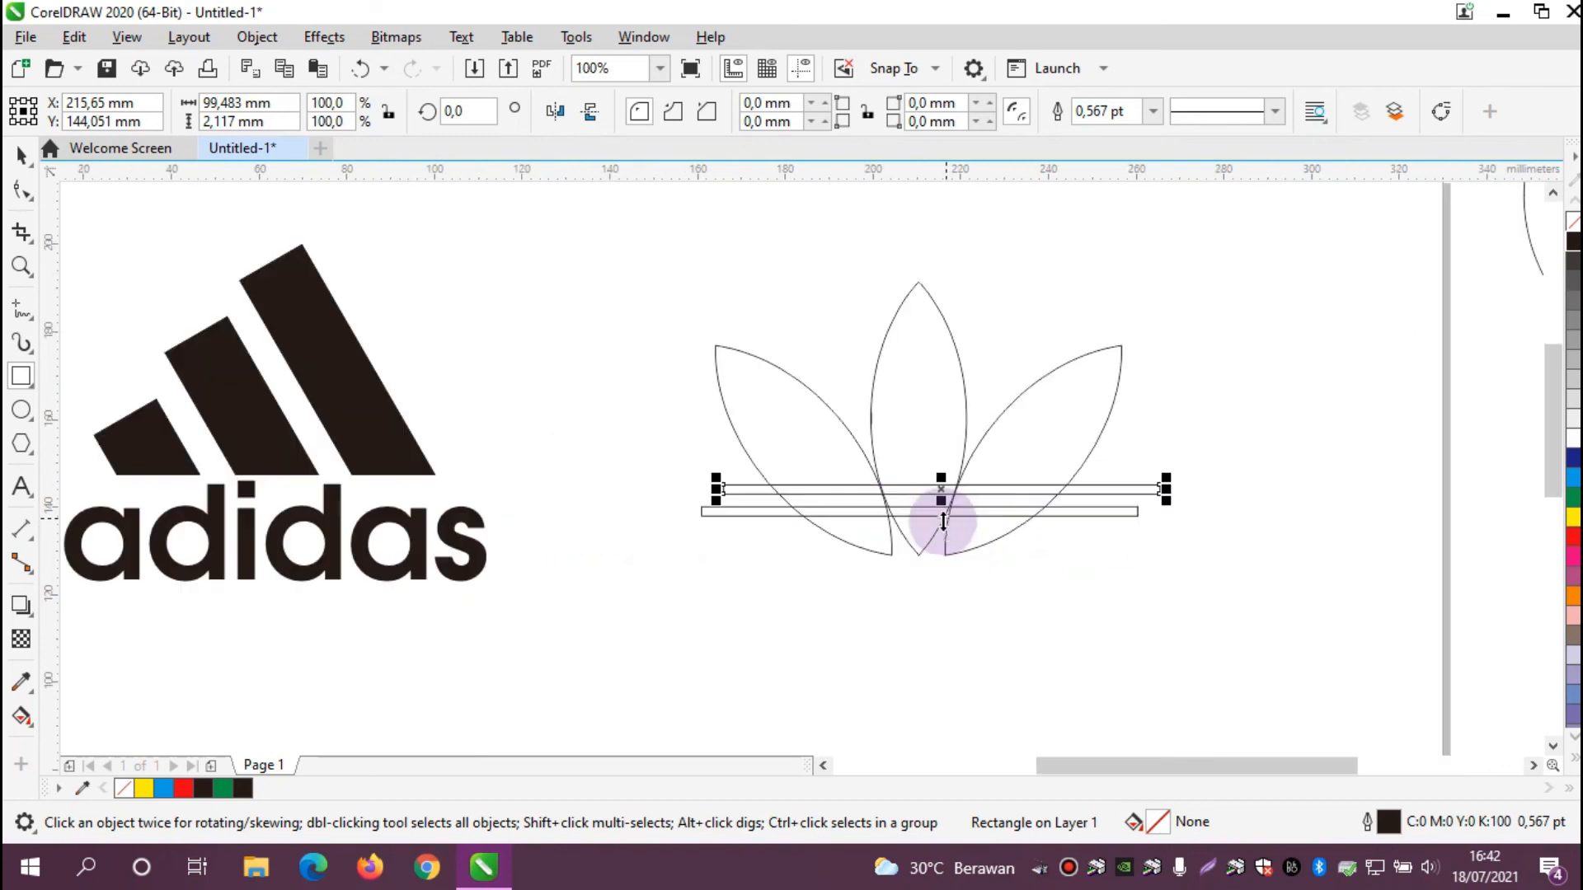
{"action": "left_click_drag", "start_coordinate": [940, 490], "coordinate": [917, 495]}
{"action": "key", "text": "Up"}
{"action": "key", "text": "Up"}
{"action": "key", "text": "Up"}
{"action": "key", "text": "Up"}
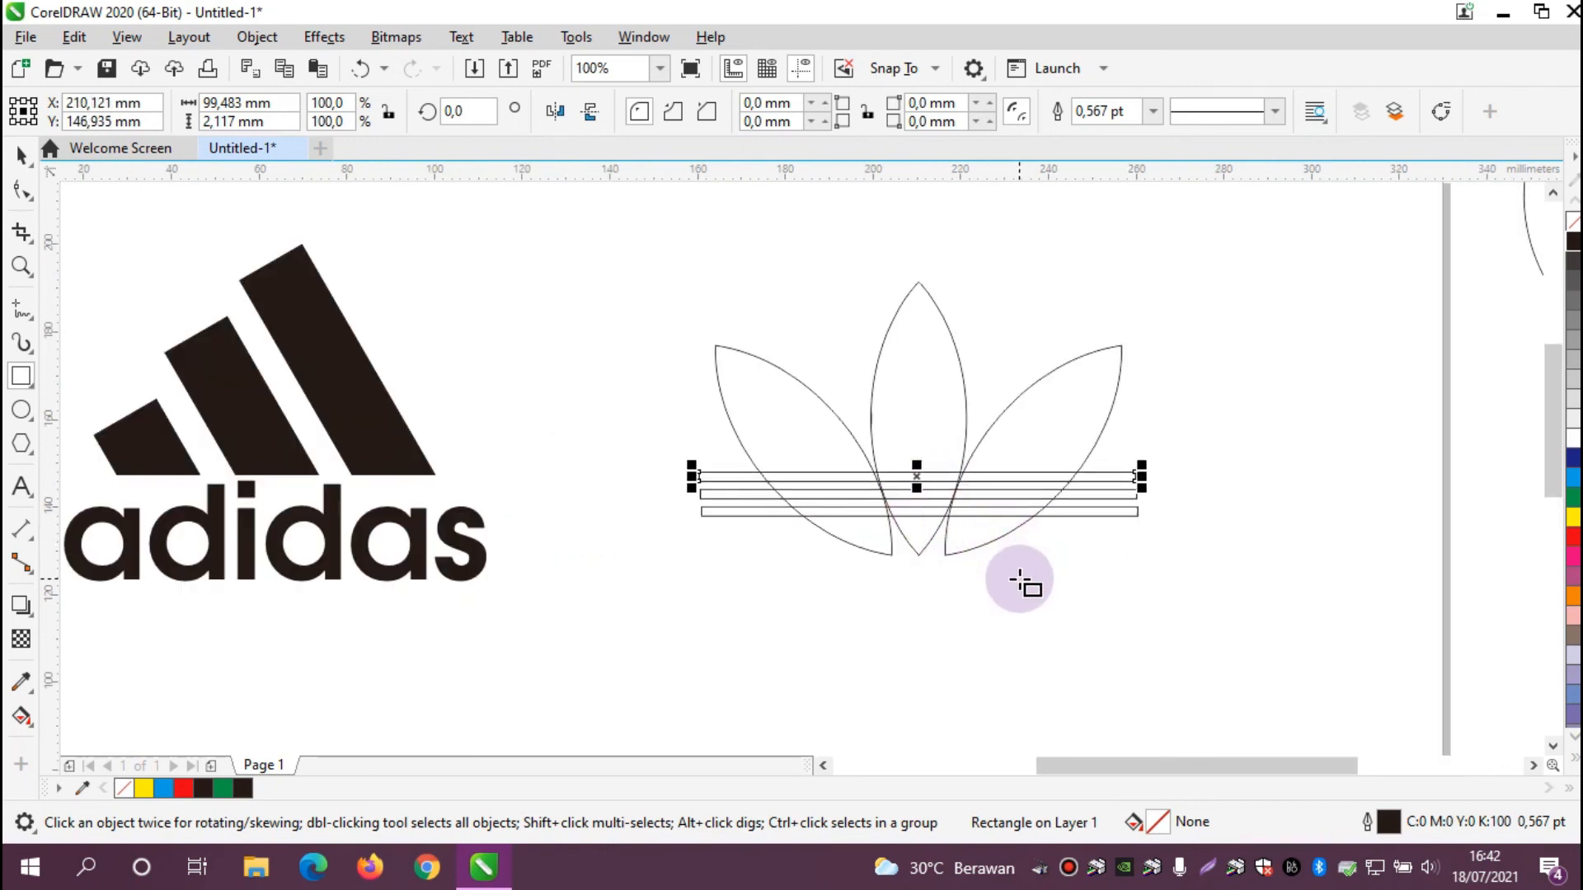
{"action": "left_click", "coordinate": [21, 154]}
{"action": "left_click", "coordinate": [569, 281]}
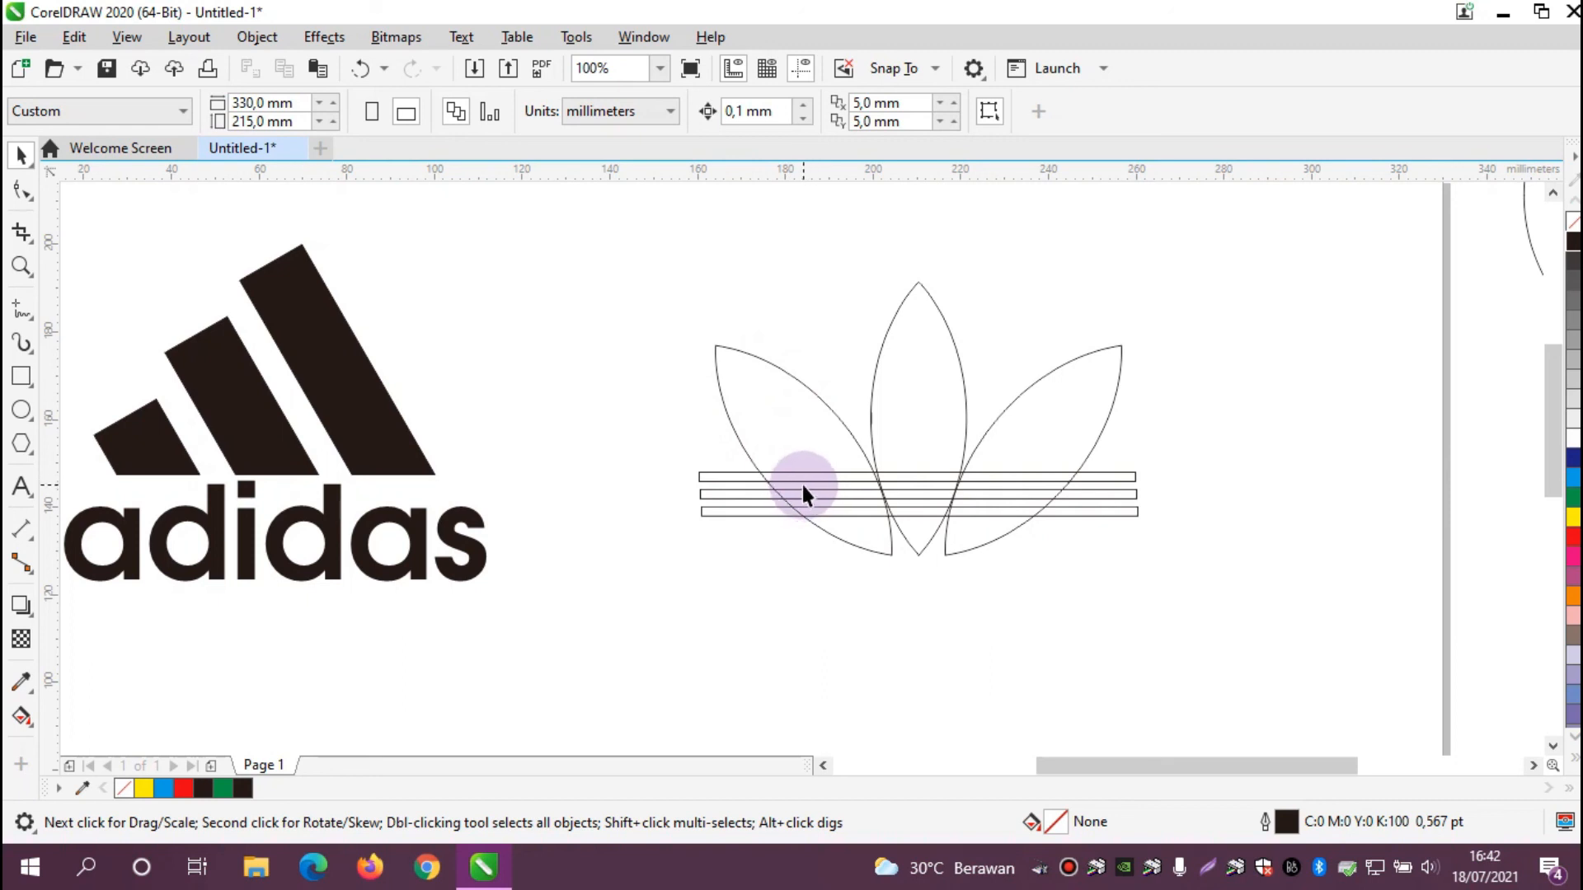
- Select the three horizontal bars and combine them into one object
{"action": "left_click", "coordinate": [721, 477]}
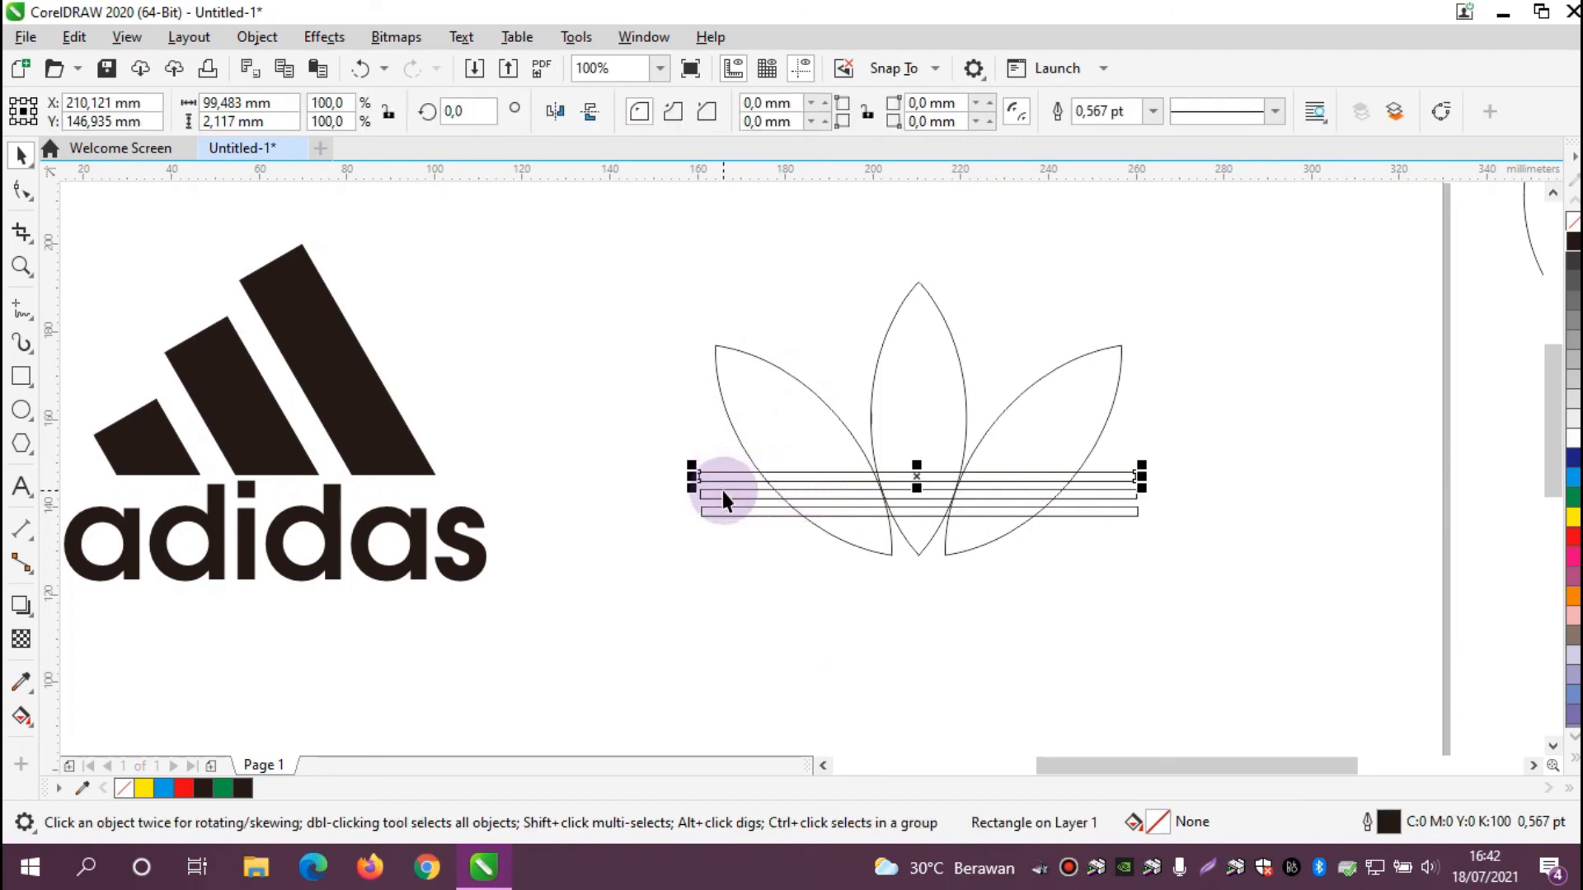
{"action": "left_click", "coordinate": [722, 493], "text": "shift"}
{"action": "left_click", "coordinate": [723, 511], "text": "shift"}
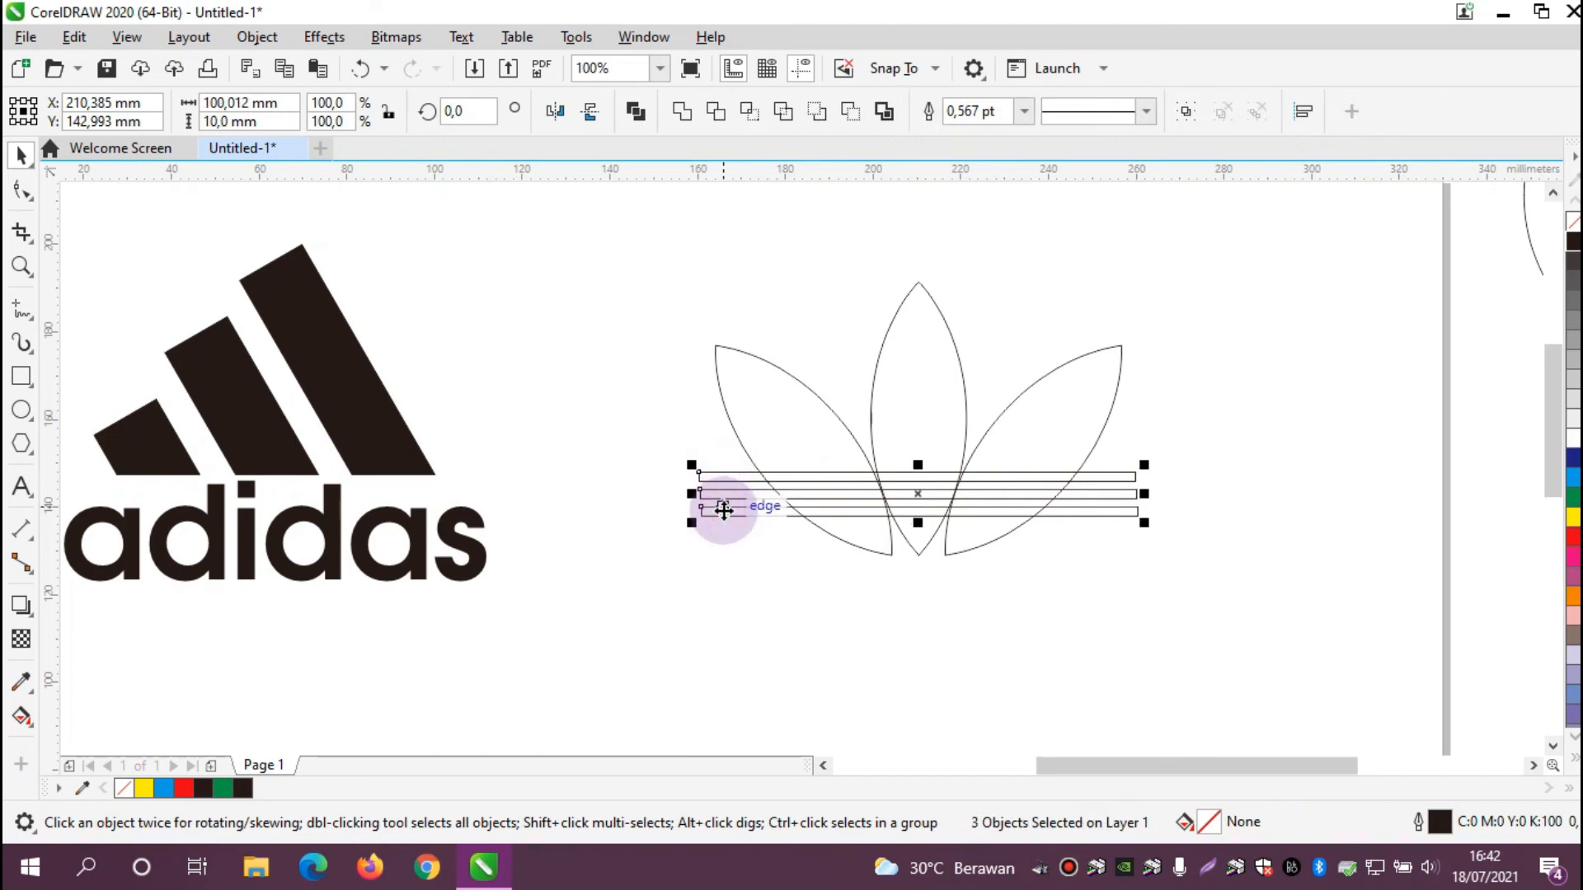
{"action": "left_click", "coordinate": [266, 43]}
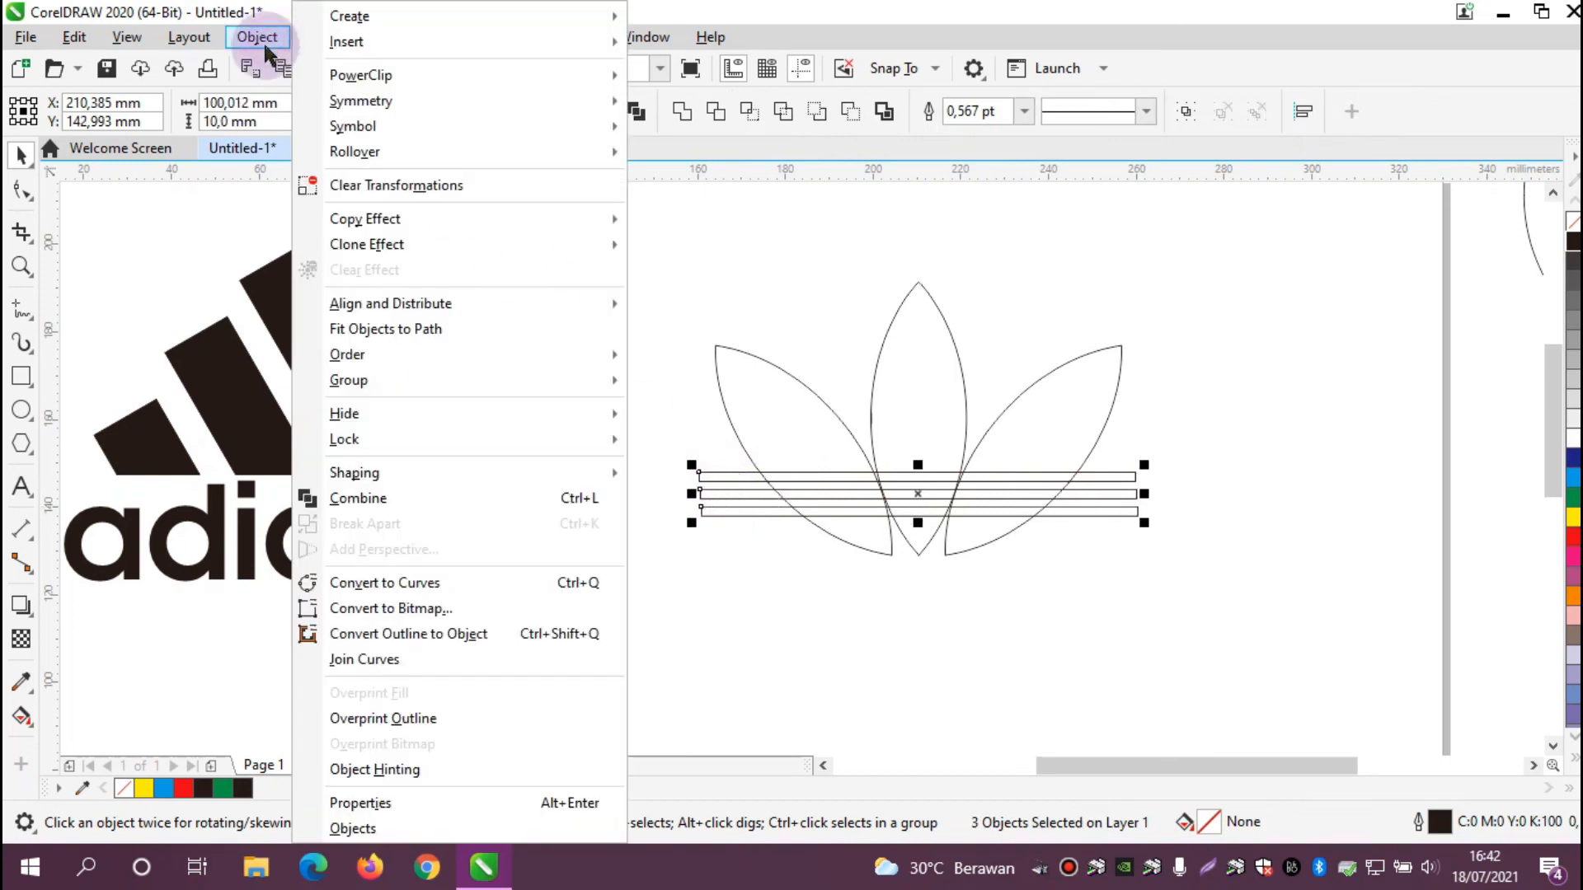
{"action": "left_click", "coordinate": [399, 498]}
{"action": "left_click", "coordinate": [586, 372]}
- Apply Simplify to the three leaves and the combined bars, and delete the bars from the drawing
{"action": "left_click_drag", "start_coordinate": [591, 249], "coordinate": [1200, 619]}
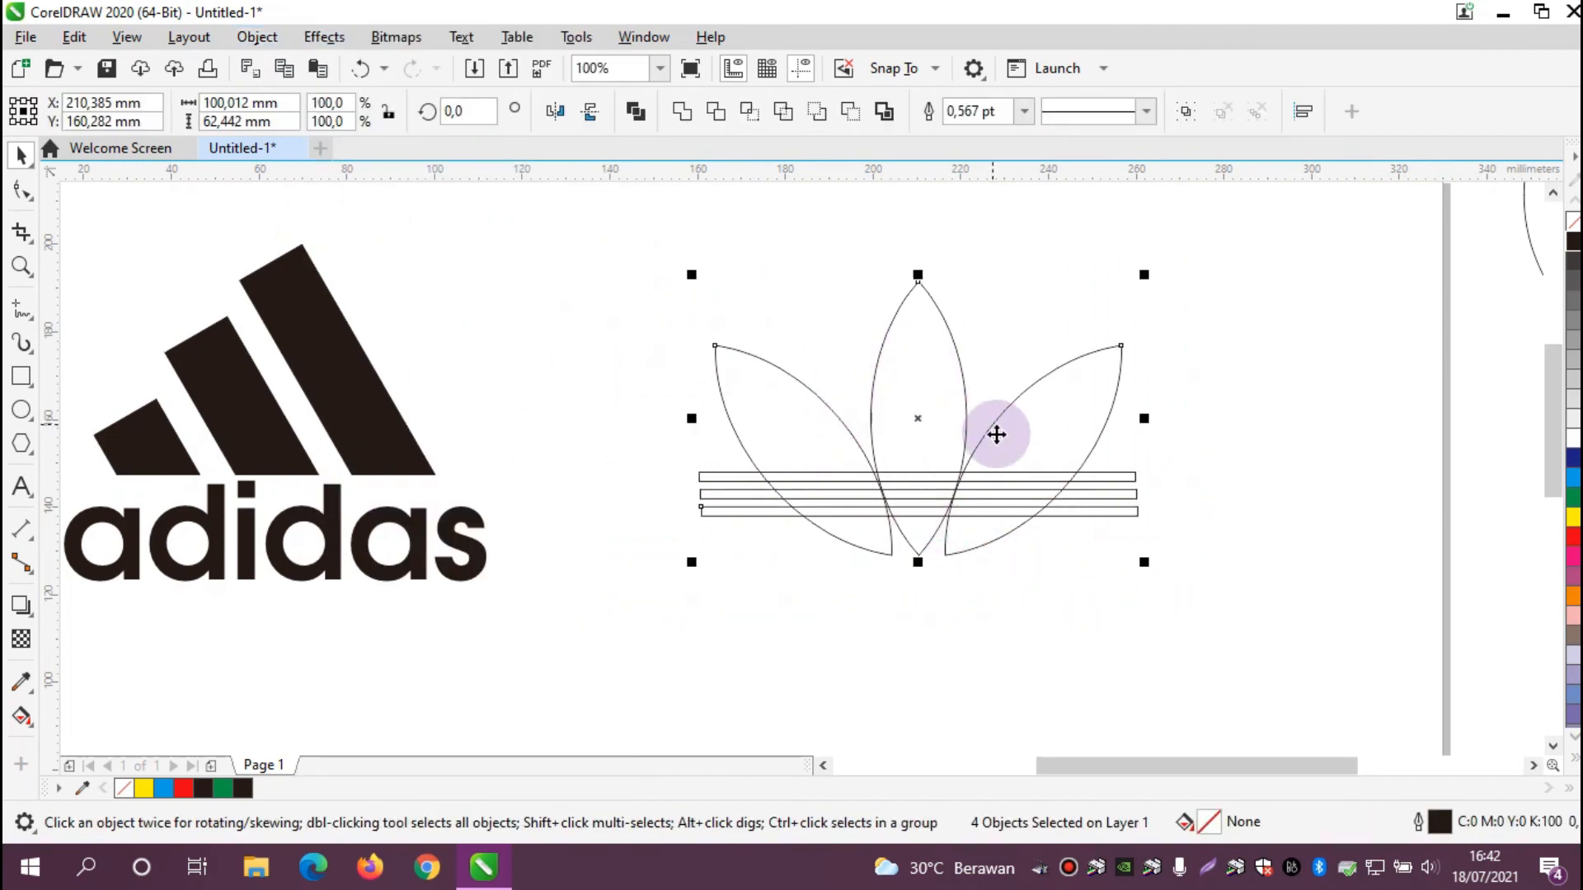
{"action": "left_click", "coordinate": [784, 113]}
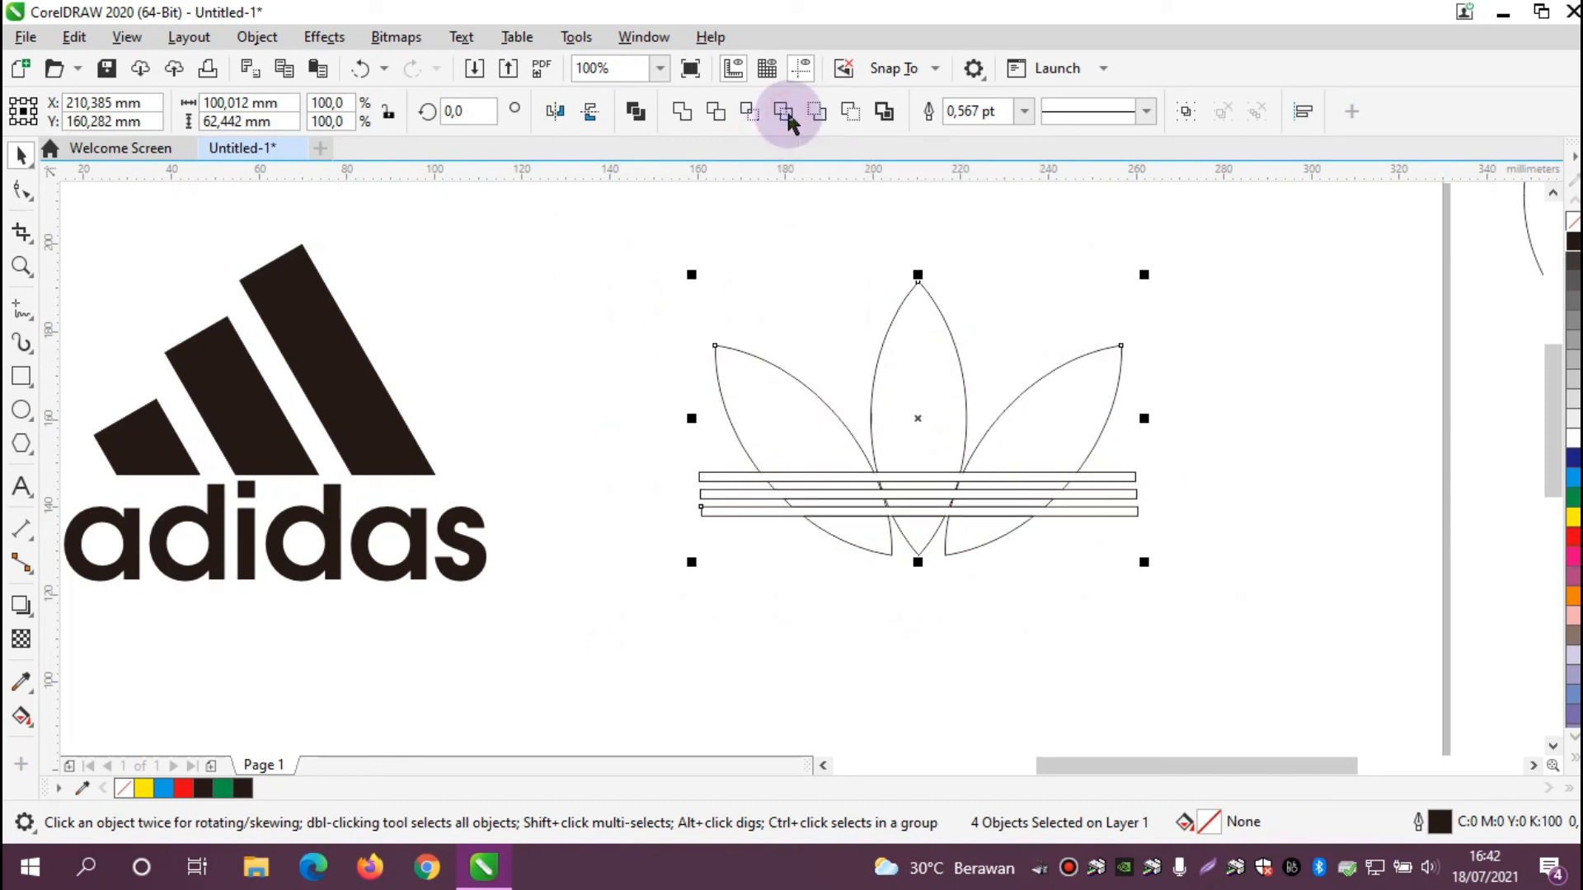
{"action": "left_click", "coordinate": [731, 495]}
{"action": "left_click", "coordinate": [691, 476]}
{"action": "left_click_drag", "start_coordinate": [691, 477], "coordinate": [1158, 611]}
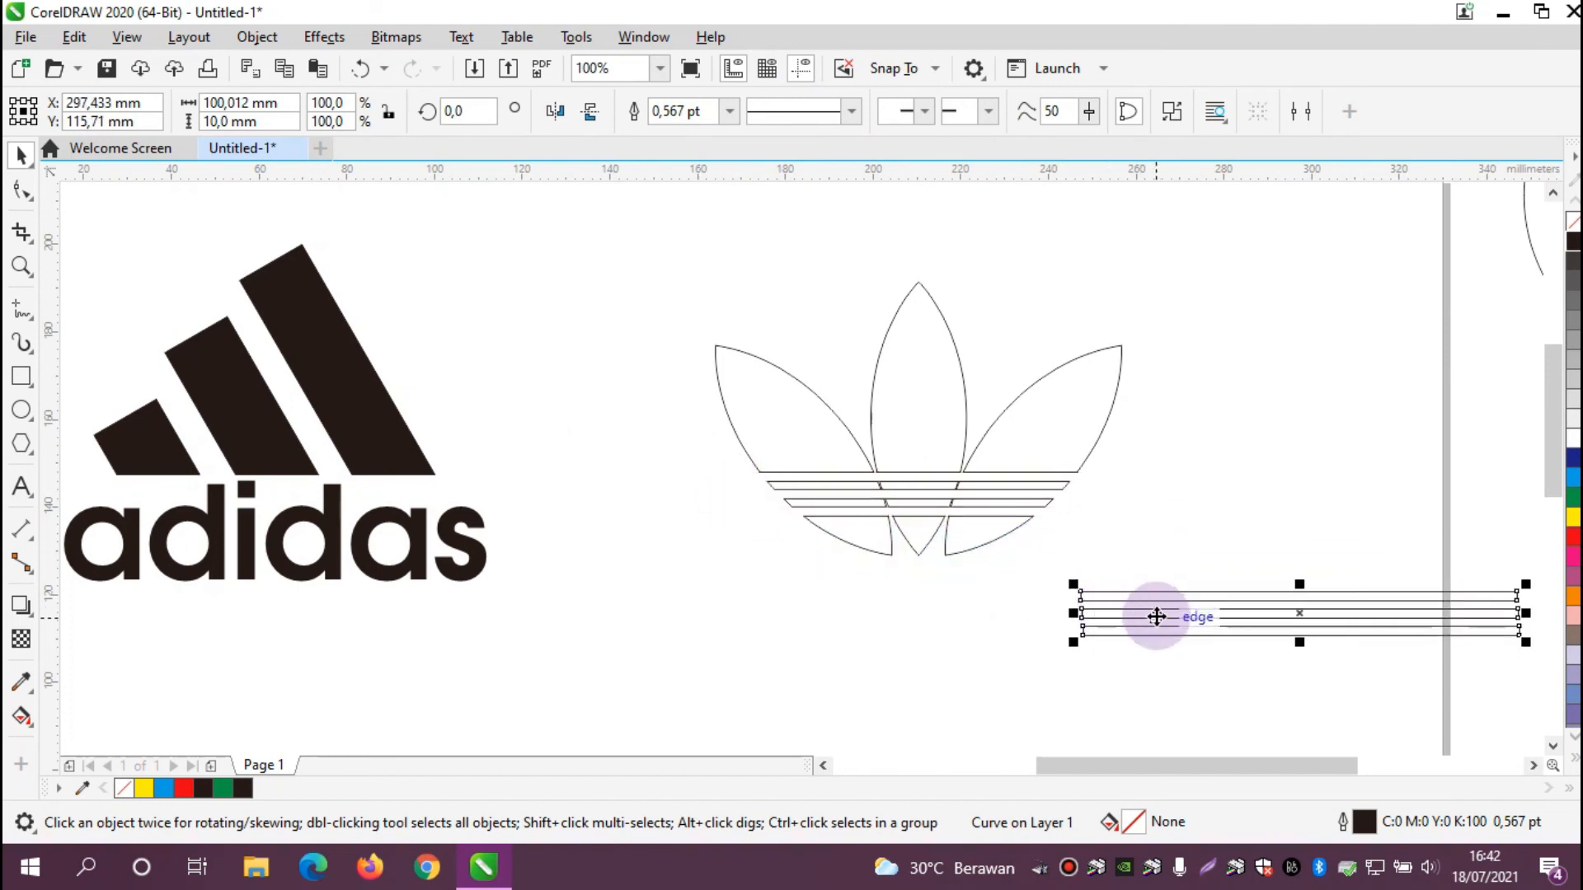
{"action": "key", "text": "Delete"}
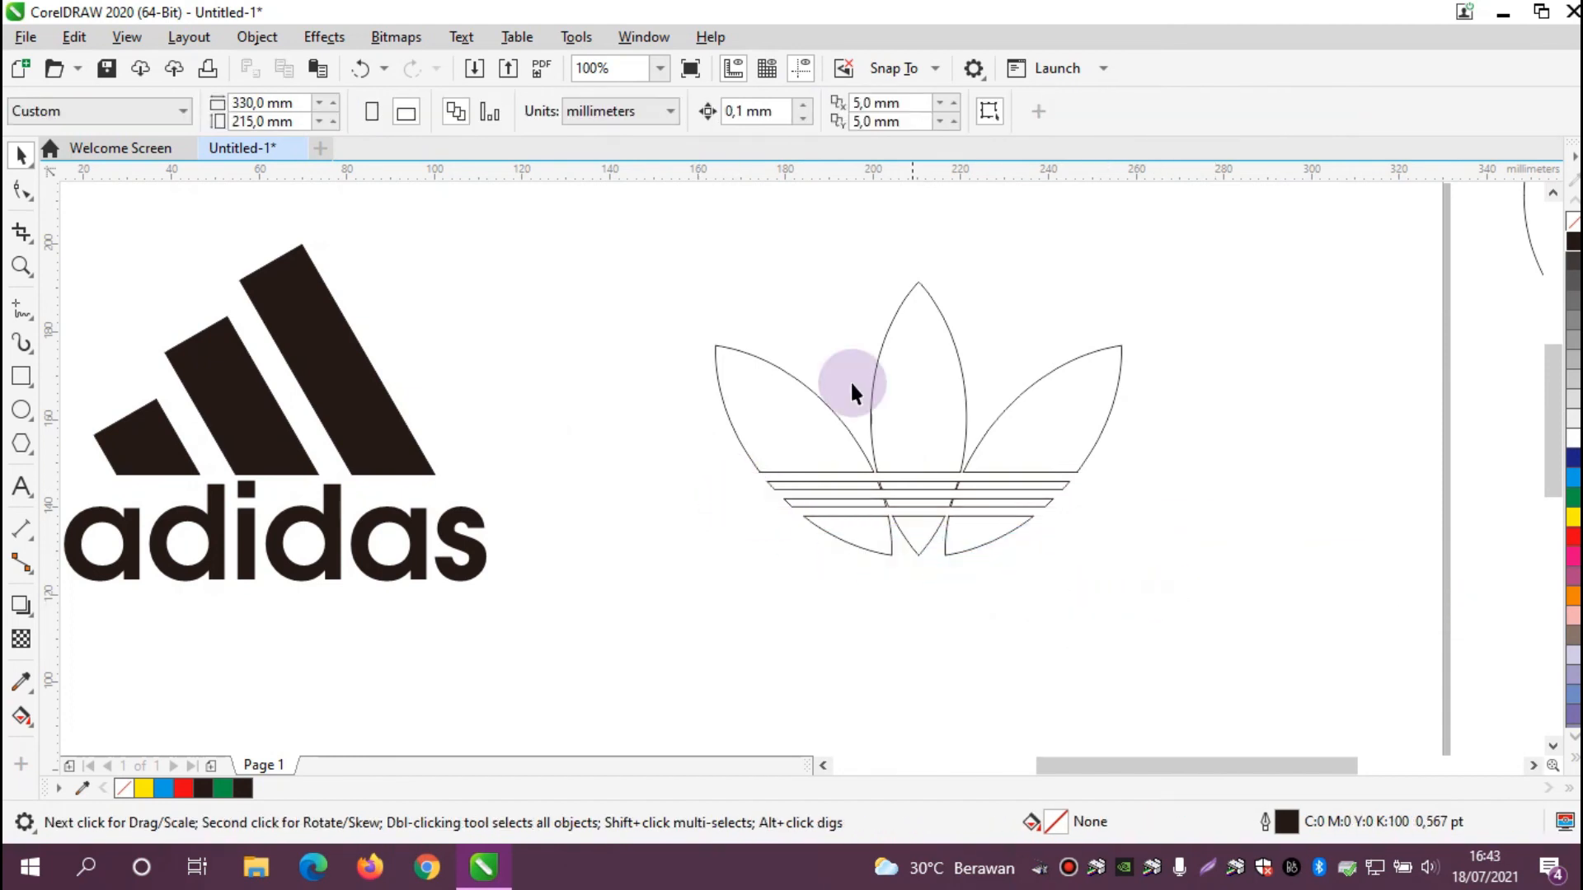
- Fill the three cut leaves with black
{"action": "left_click_drag", "start_coordinate": [635, 256], "coordinate": [1231, 641]}
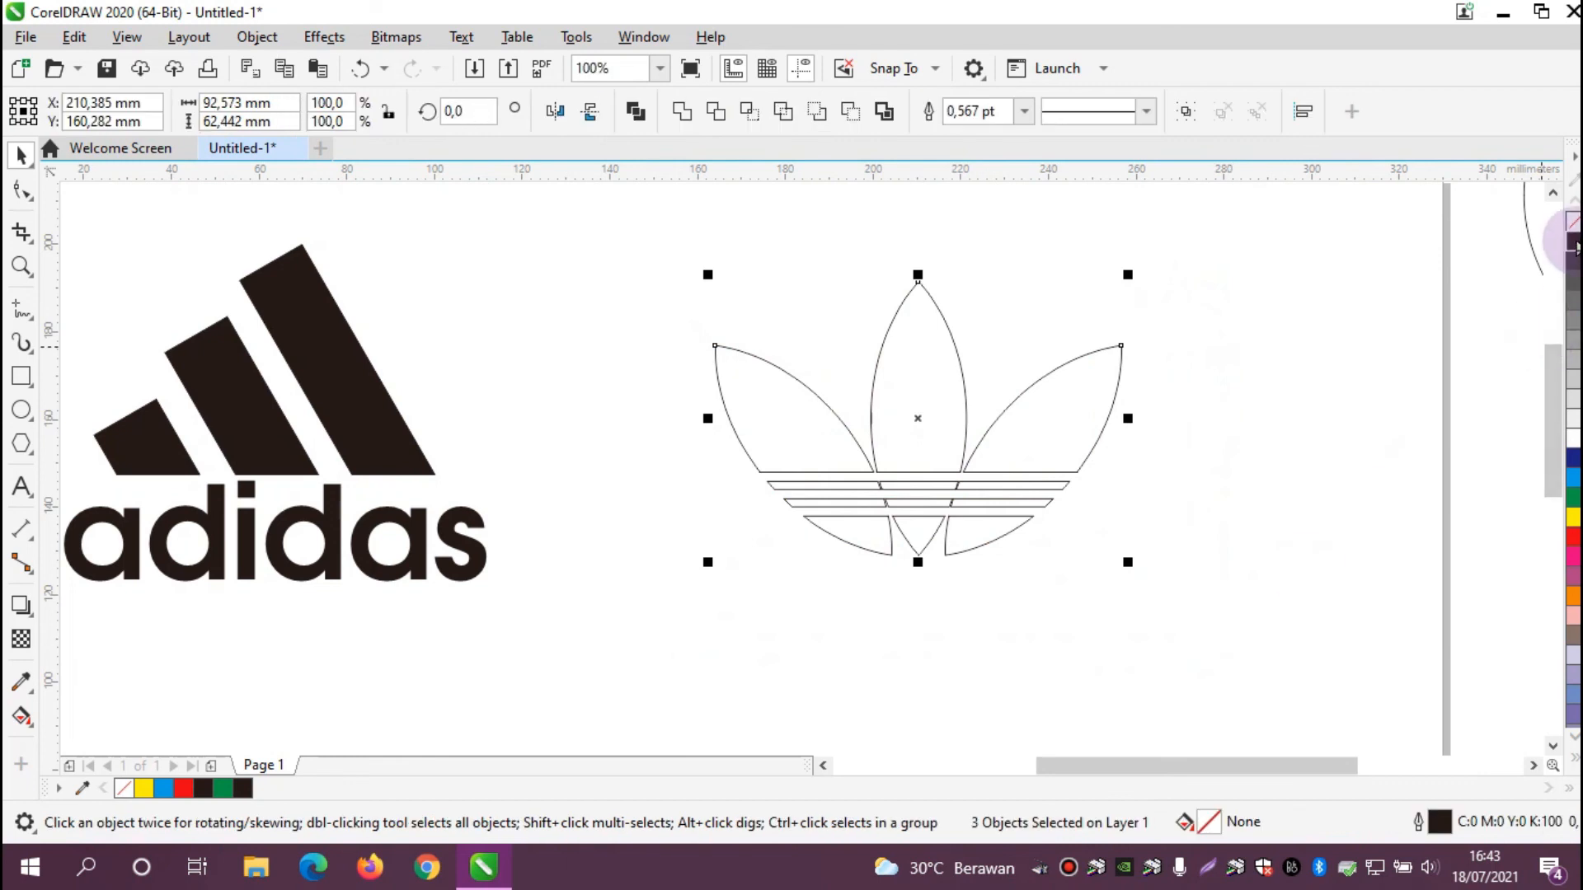
{"action": "left_click", "coordinate": [1573, 240]}
{"action": "left_click", "coordinate": [1276, 449]}
- Place a copy of the adidas text centred under the leaf logo at about X 210 mm, Y 115 mm
{"action": "left_click", "coordinate": [409, 556]}
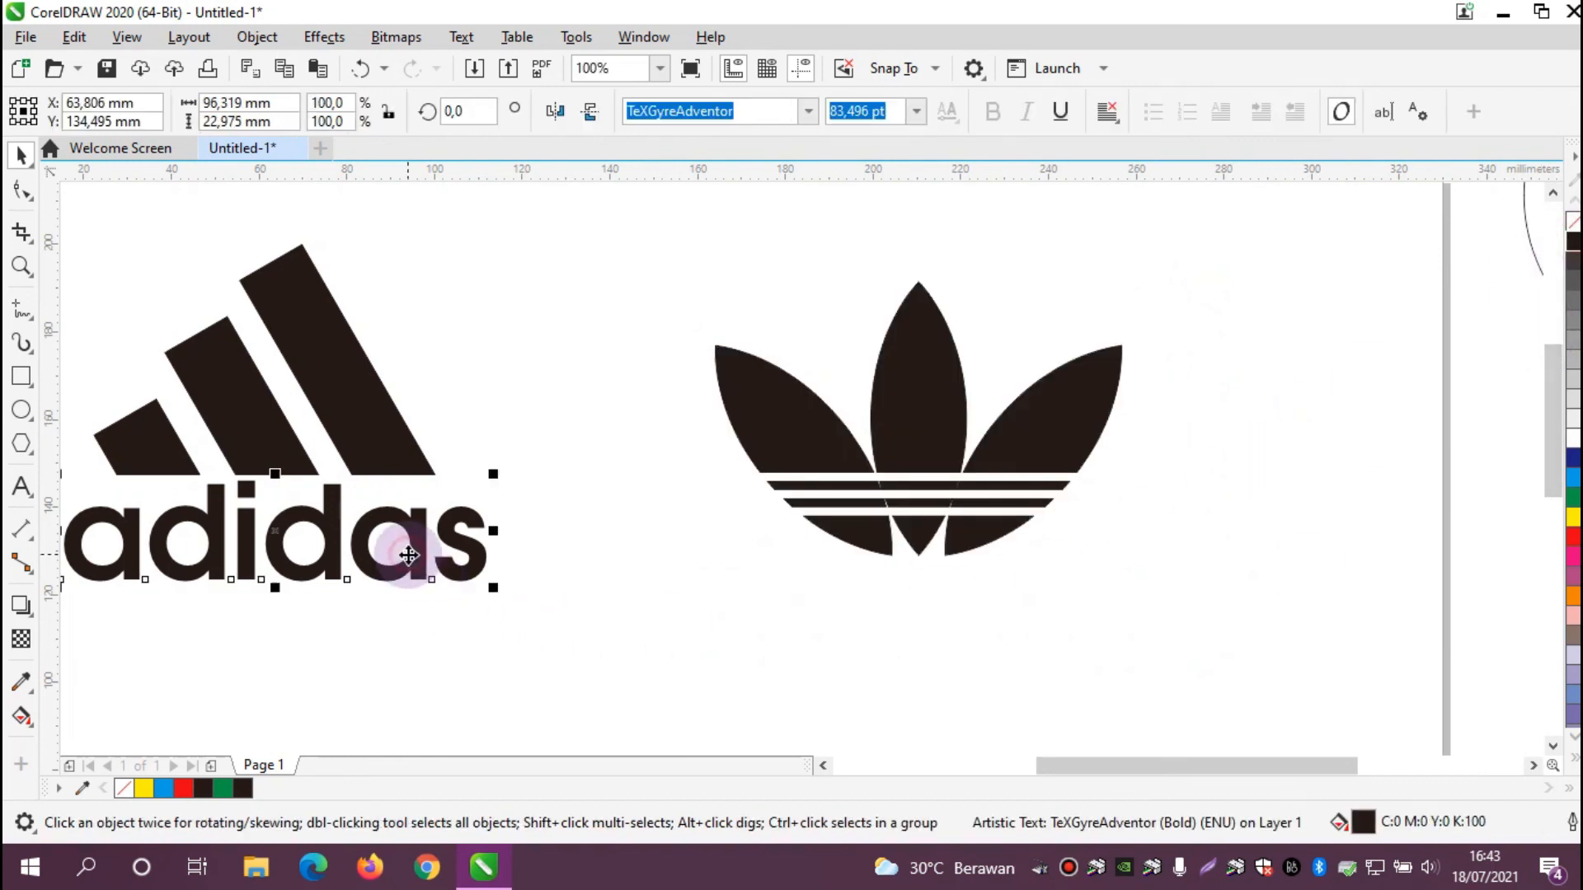
{"action": "left_click_drag", "start_coordinate": [408, 556], "coordinate": [893, 625]}
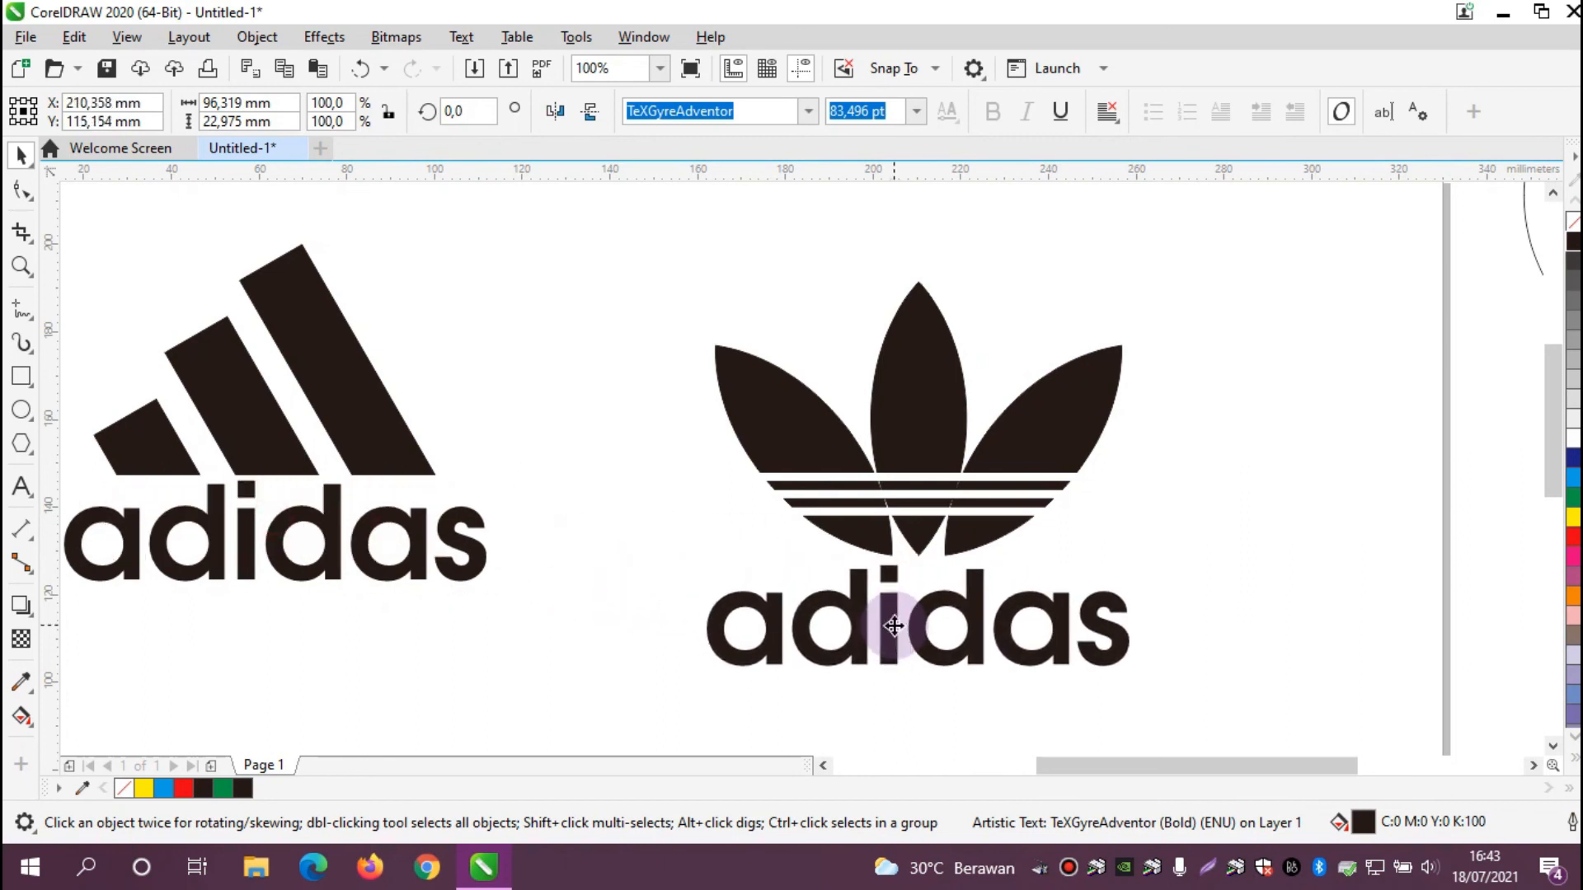
{"action": "left_click", "coordinate": [1187, 578]}
{"action": "scroll", "coordinate": [1220, 569], "scroll_direction": "down", "scroll_amount": 2}
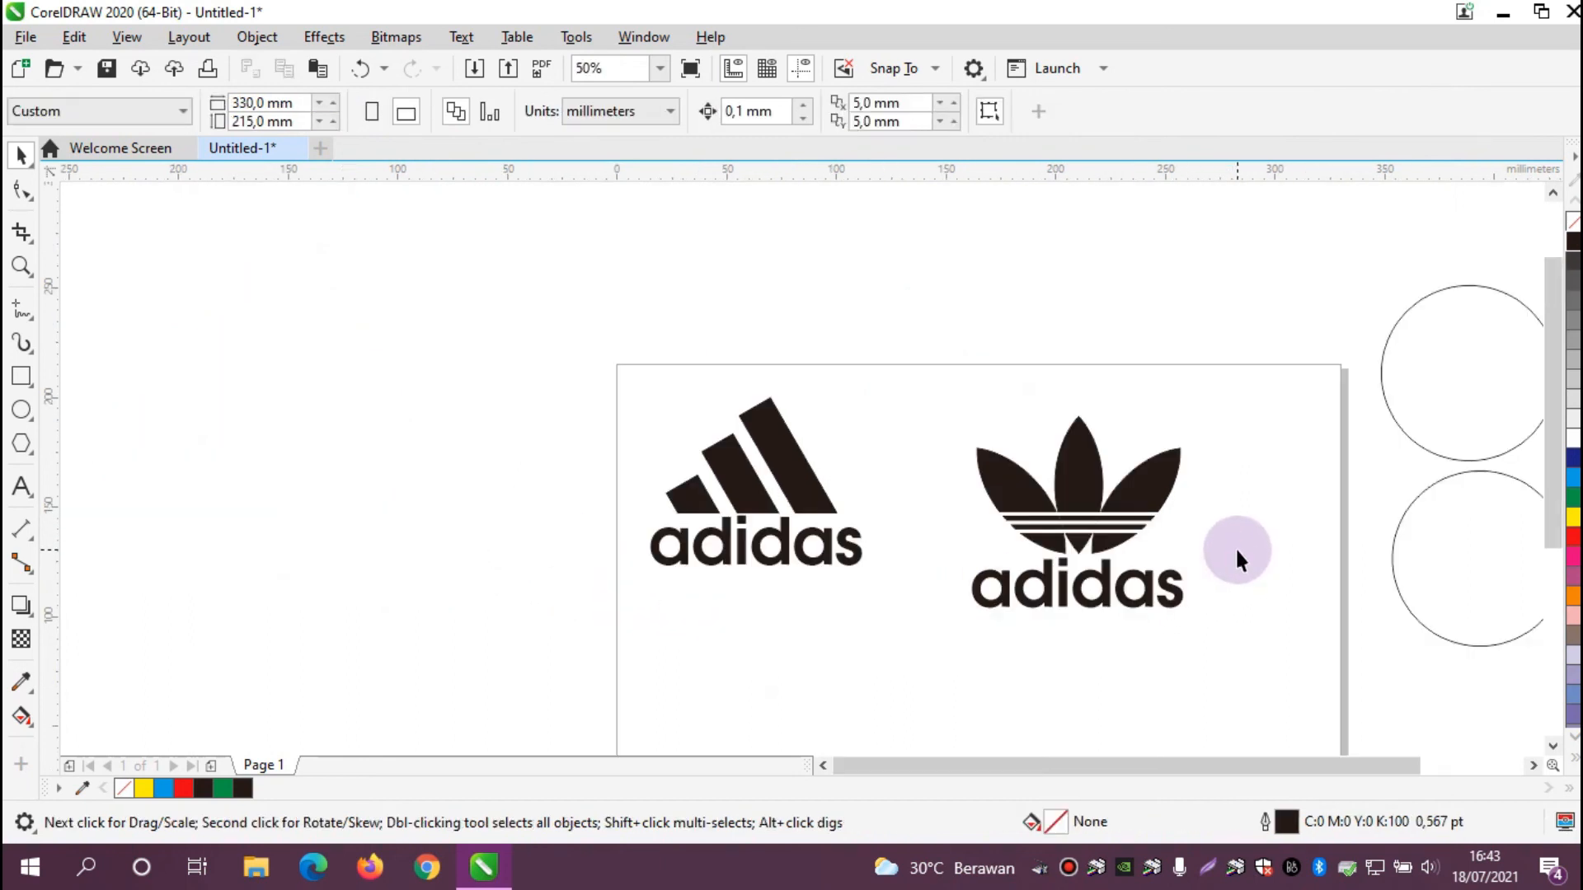
{"action": "scroll", "coordinate": [1224, 547], "scroll_direction": "down", "scroll_amount": 2}
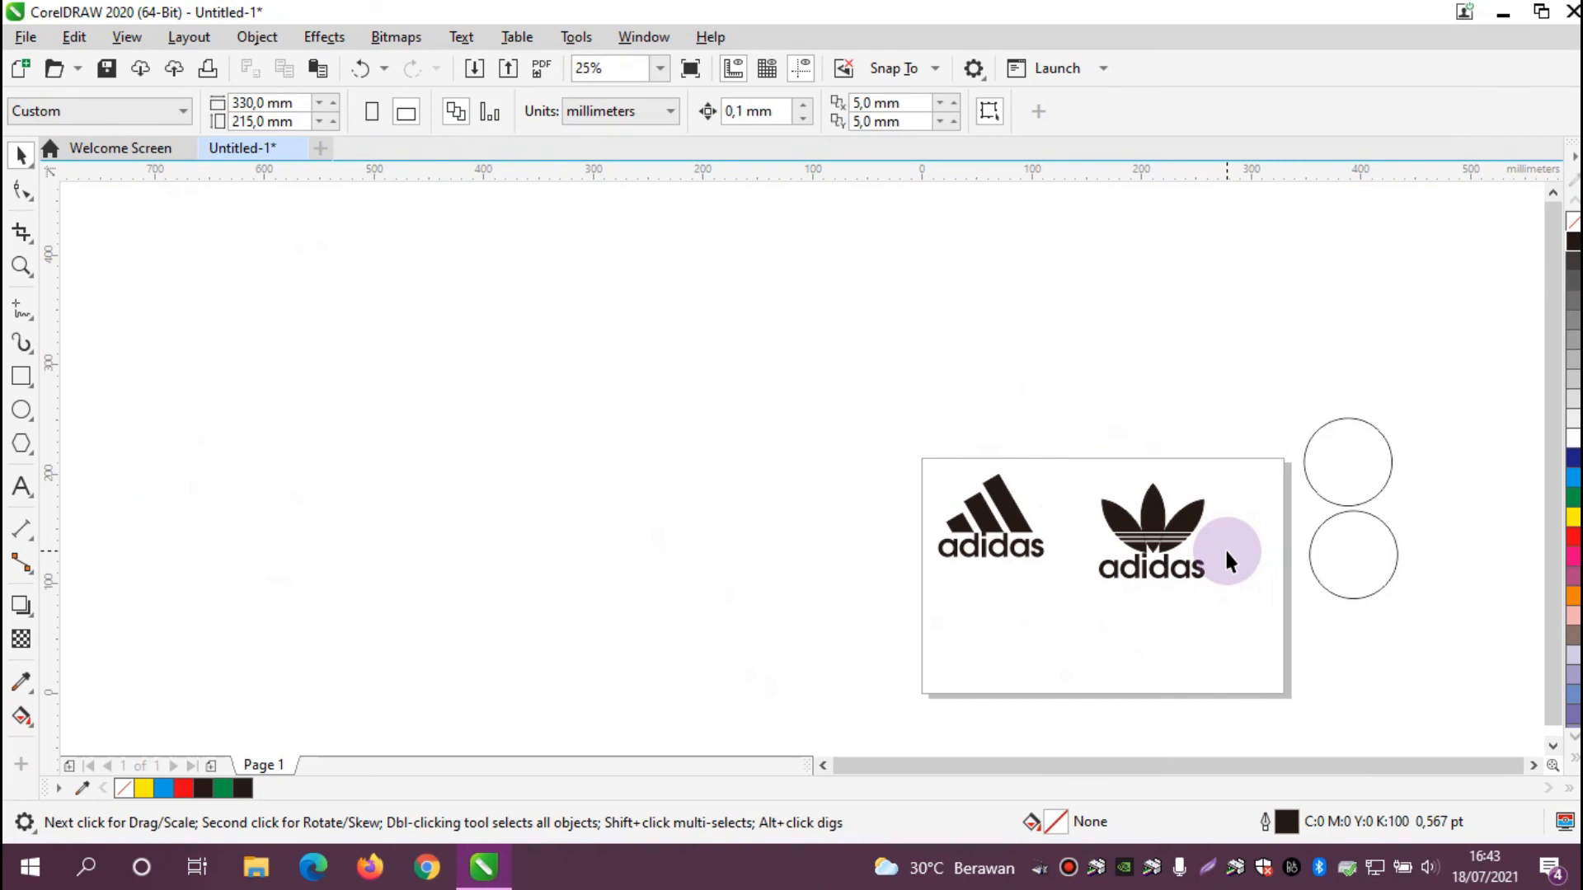
- Delete the two leftover circles beside the page
{"action": "scroll", "coordinate": [1342, 542], "scroll_direction": "up", "scroll_amount": 2}
{"action": "left_click", "coordinate": [1327, 411]}
{"action": "left_click", "coordinate": [1357, 531]}
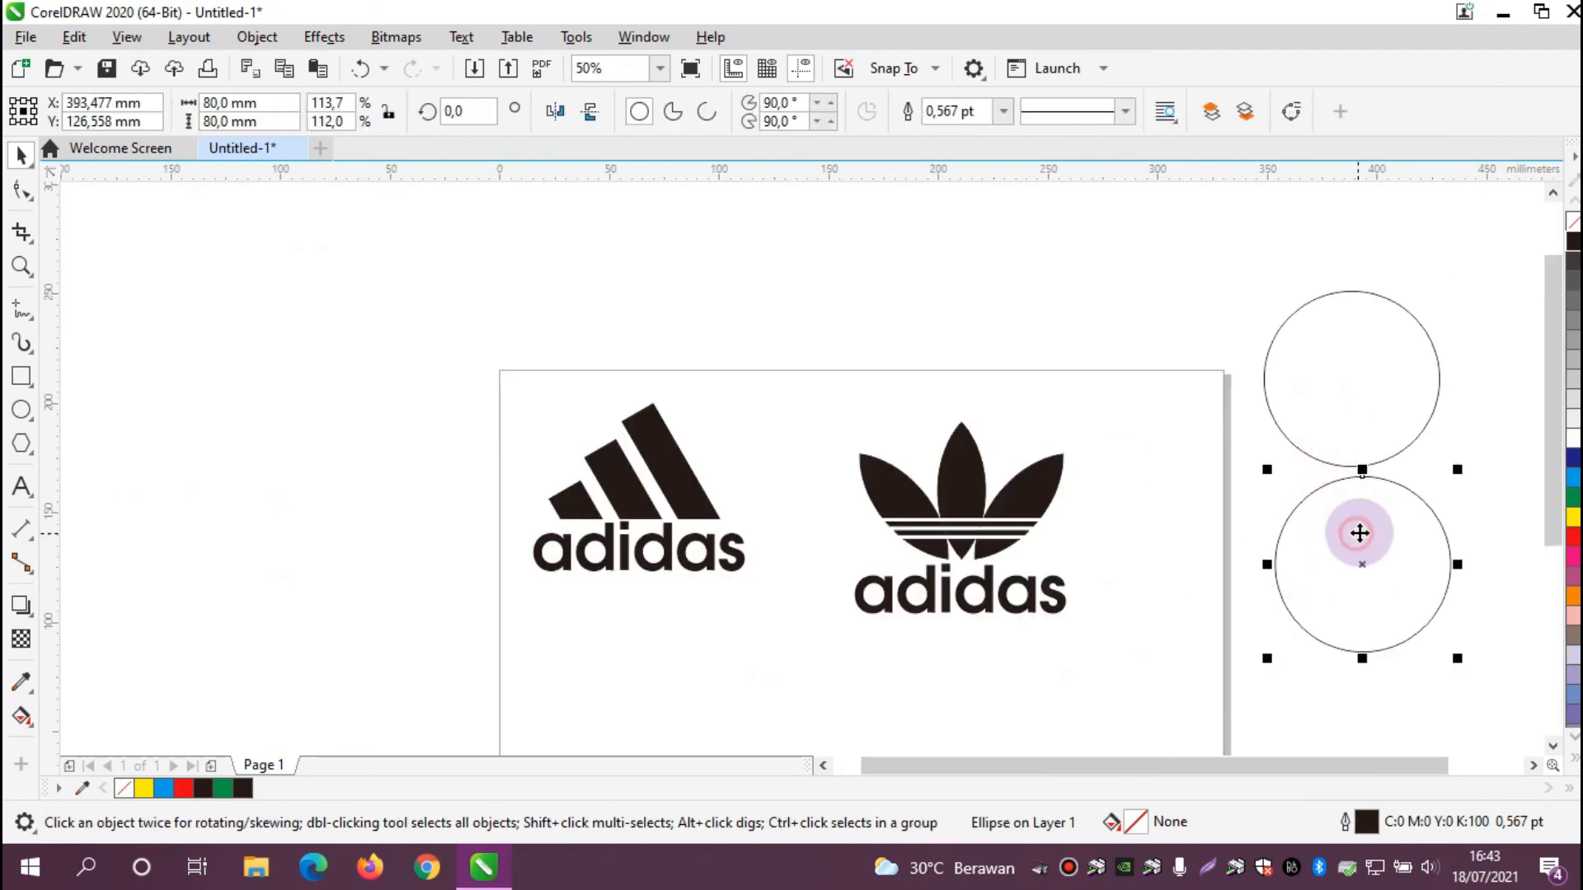
{"action": "key", "text": "Delete"}
{"action": "left_click", "coordinate": [1335, 395]}
{"action": "key", "text": "Delete"}
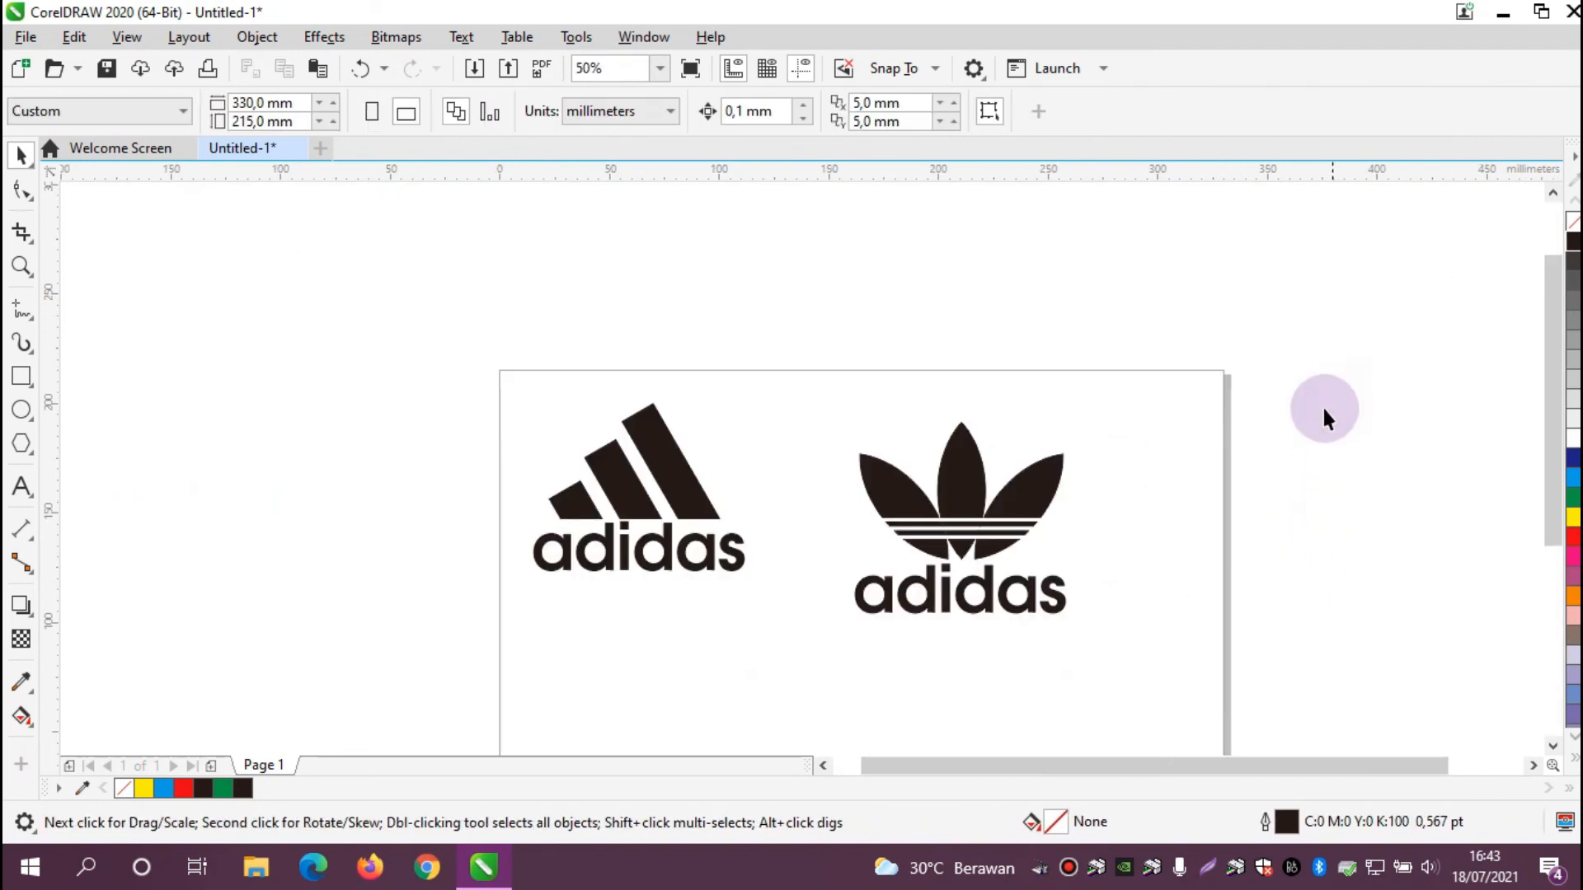